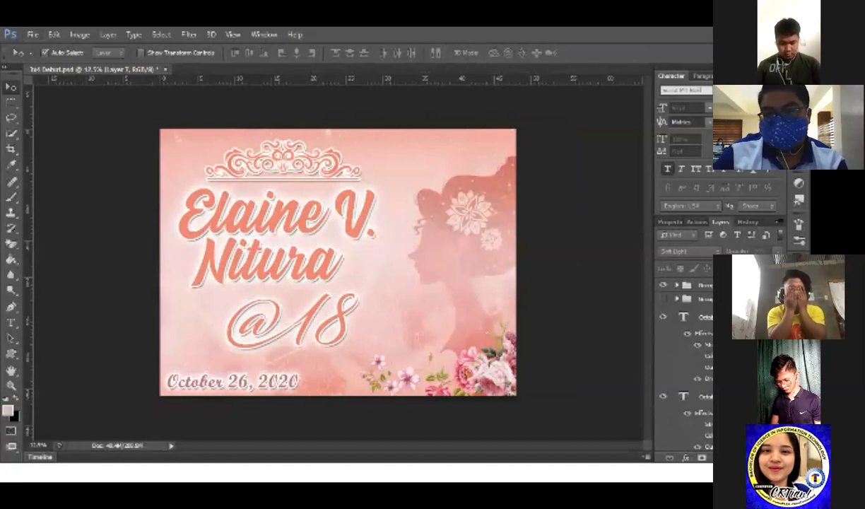
Create a new blank document from the U.S. Paper preset, Letter size, 8.5 by 11 inches at 300 pixels/inch
key(Return)
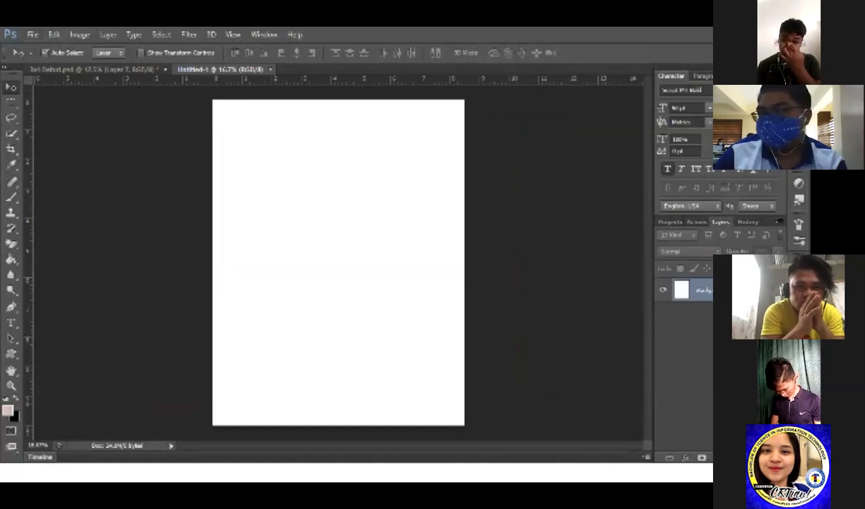
key(ctrl+w)
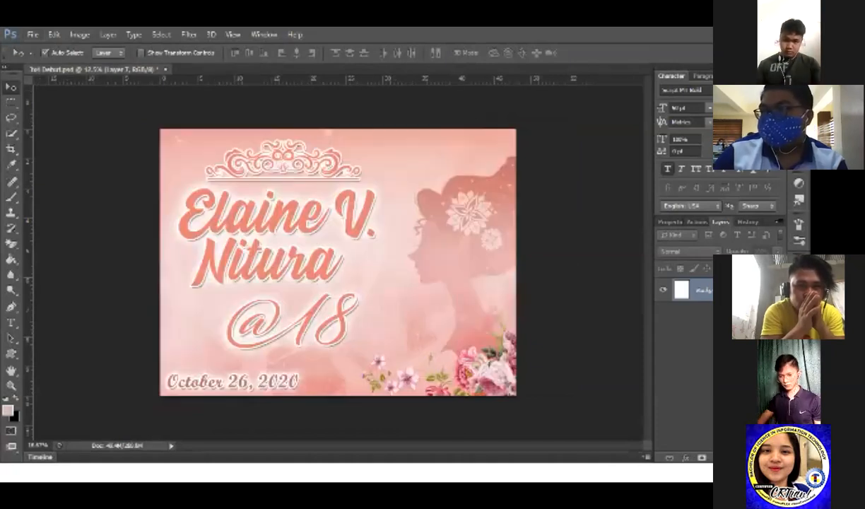
click(32, 34)
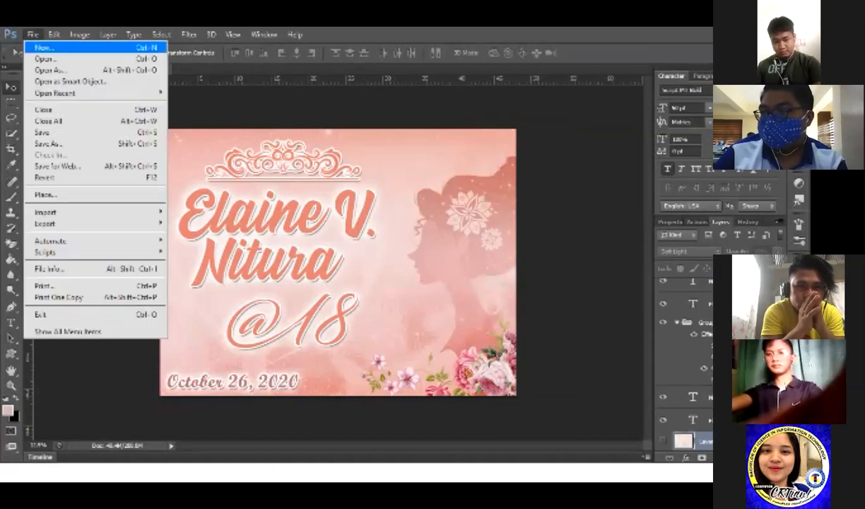
click(44, 48)
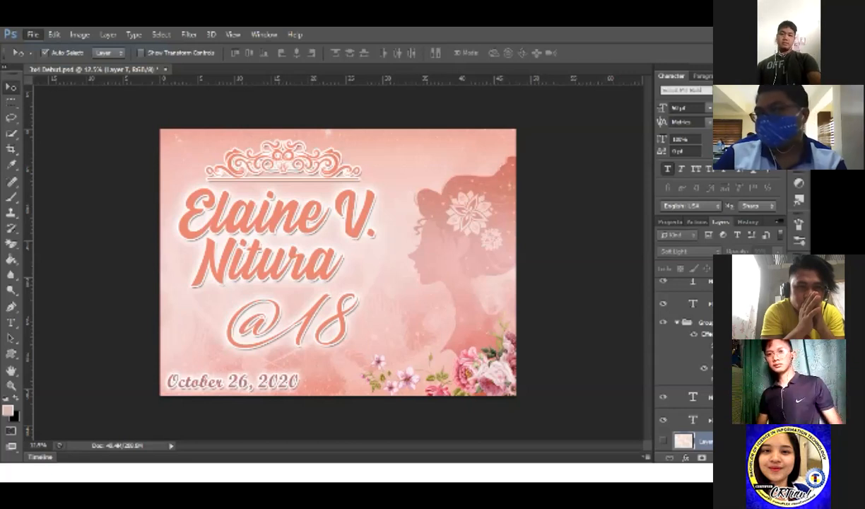
click(375, 139)
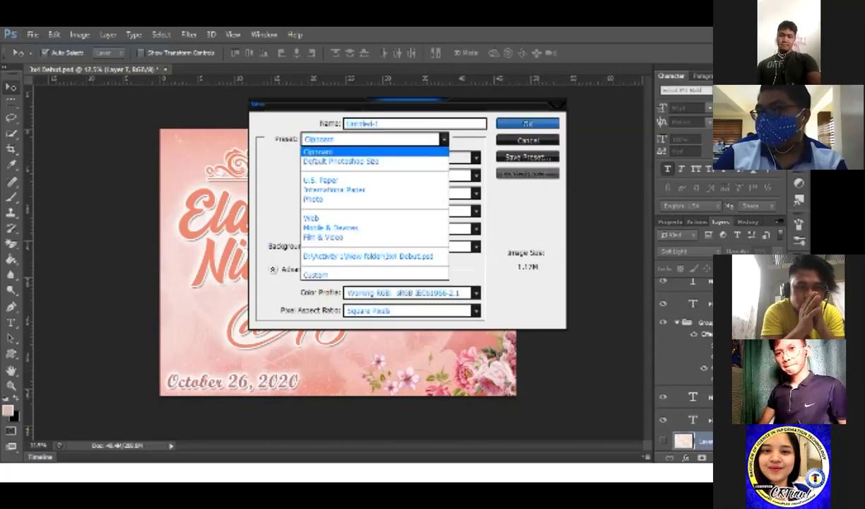
click(321, 181)
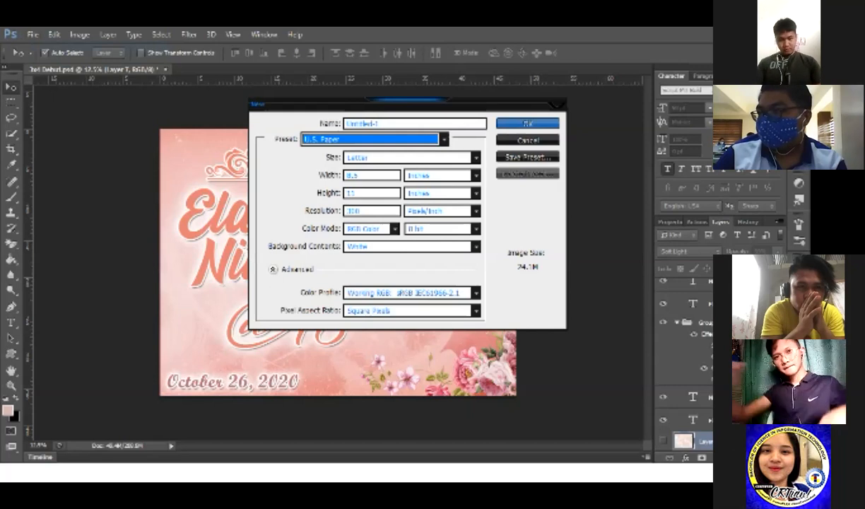
click(411, 157)
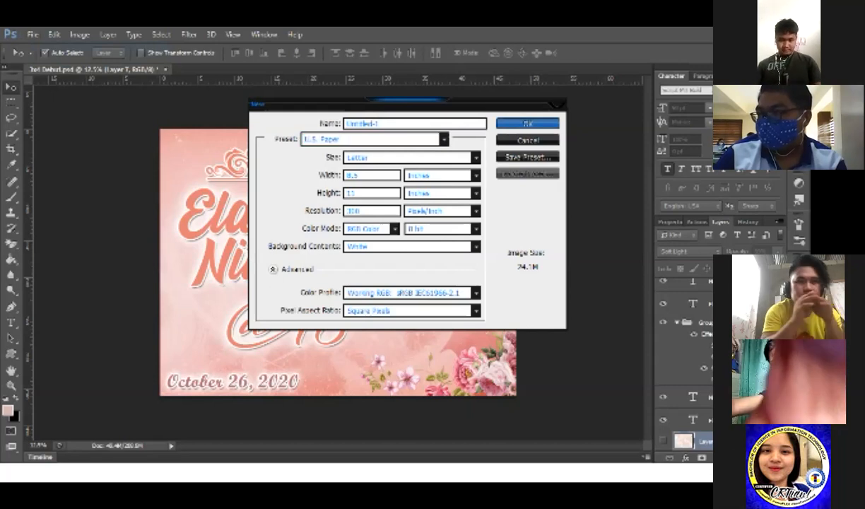
key(Escape)
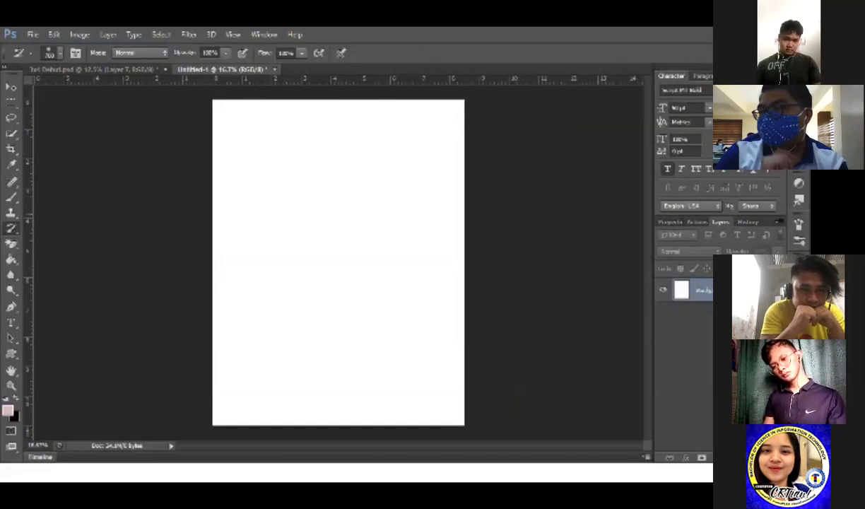
Return to the 3x4 Debut document and show the History Brush and Art History Brush tools
key(alt+F9)
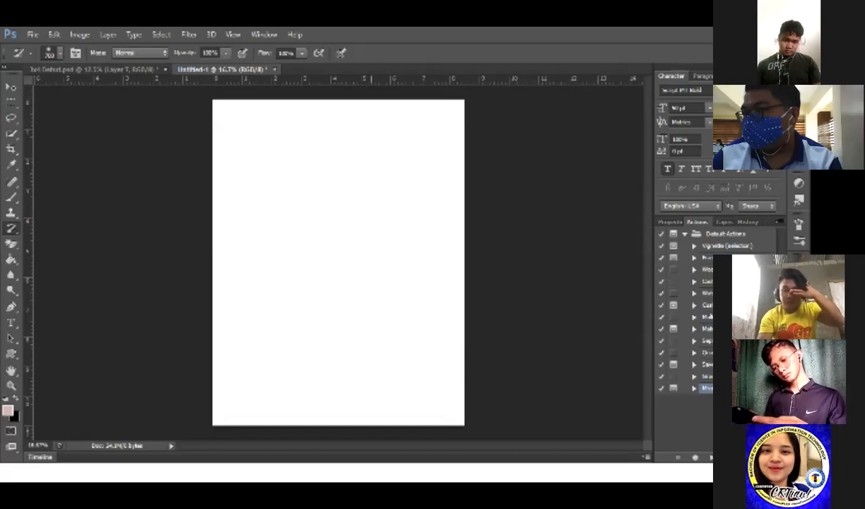
key(ctrl+Tab)
key(v)
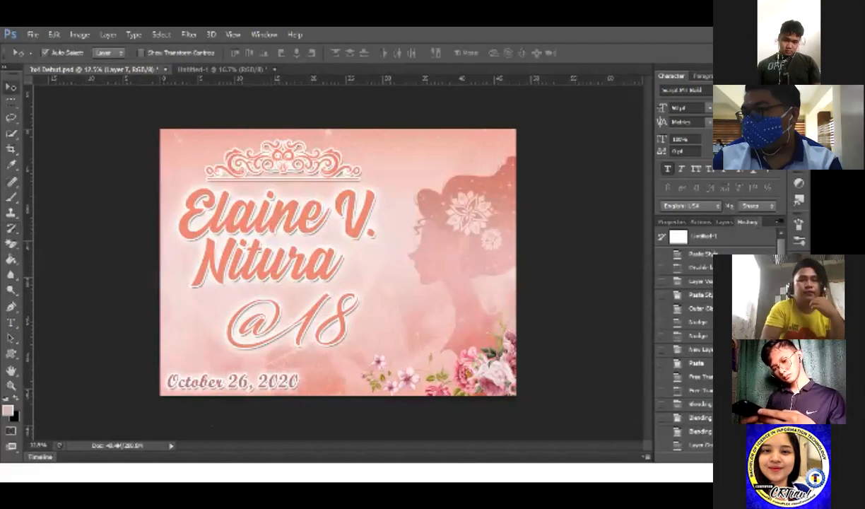
click(10, 227)
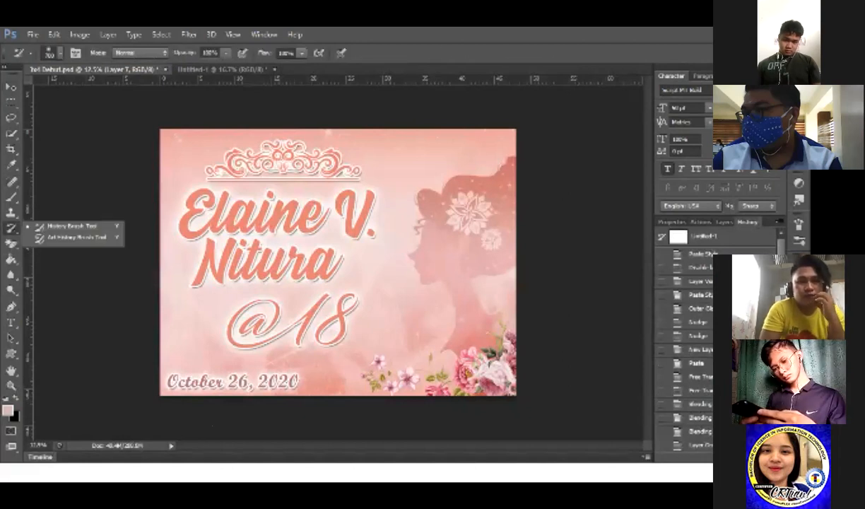
click(76, 238)
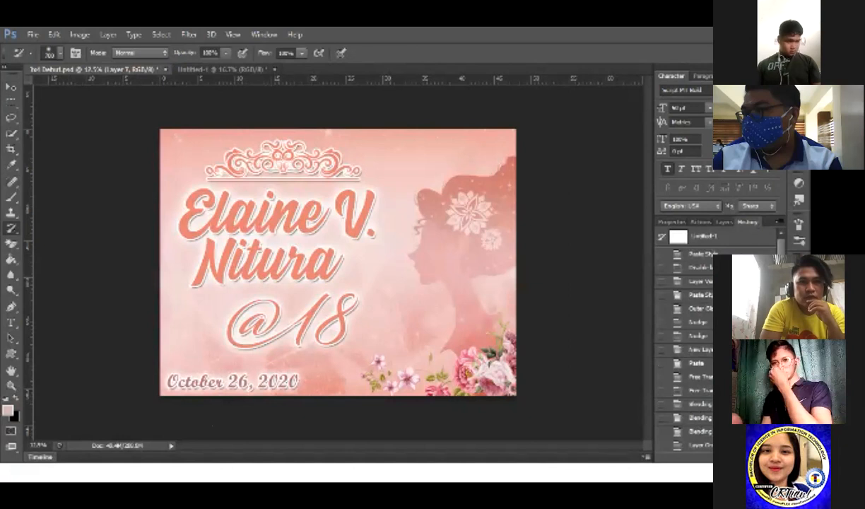
click(11, 227)
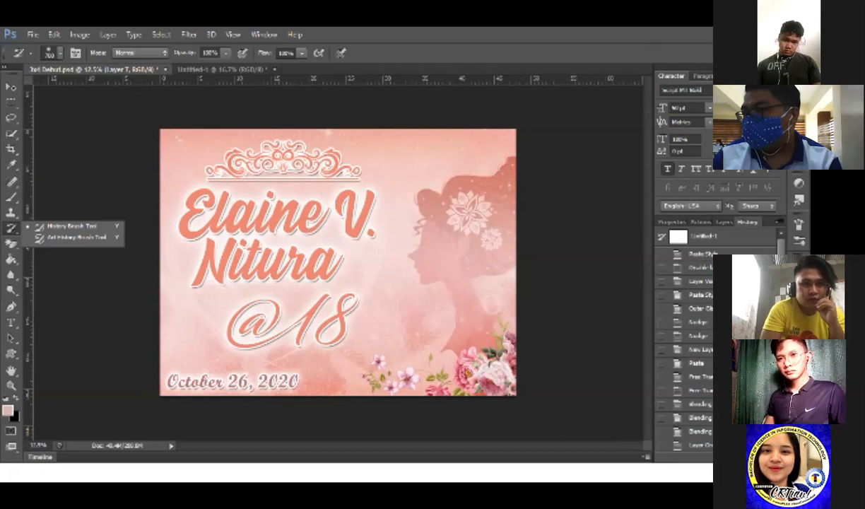
Switch to the Photoshop Tools slides in PowerPoint and advance past the History Brush Tool slide
key(alt+Tab)
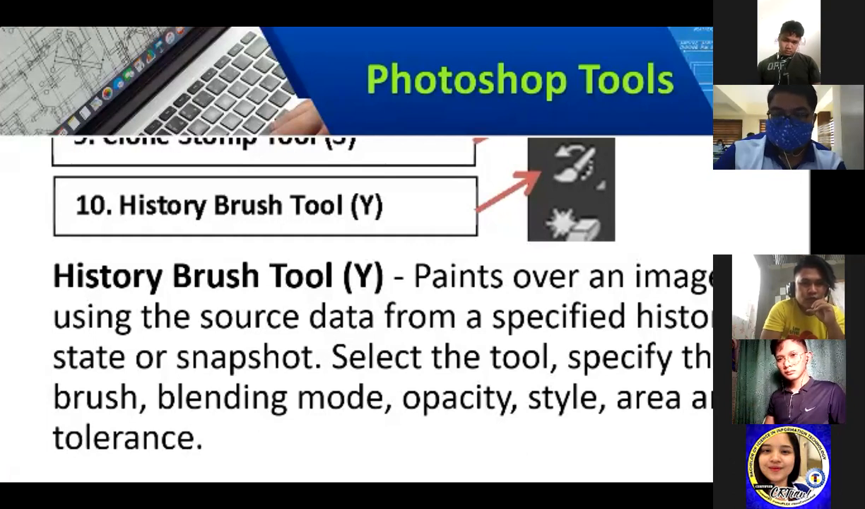
key(Right)
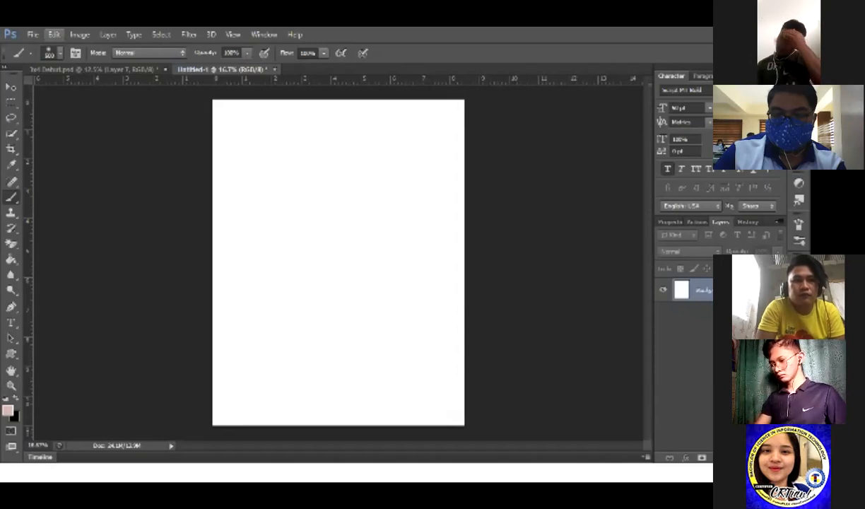
Open the picture-frame JPG showing the woman's photo in pink frames from New folder
key(ctrl+o)
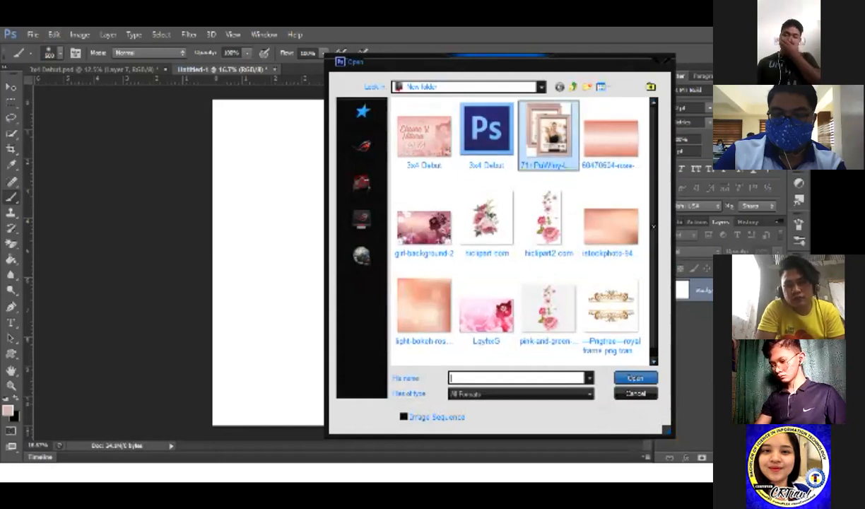
click(549, 137)
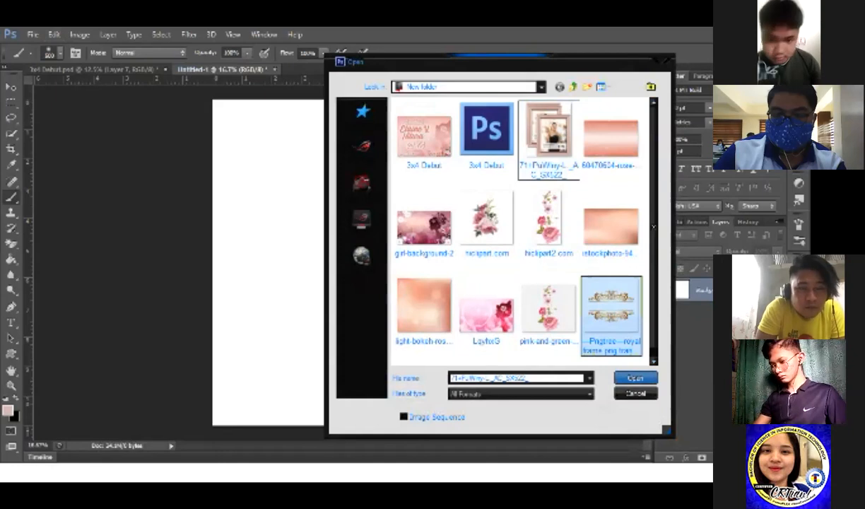
key(Return)
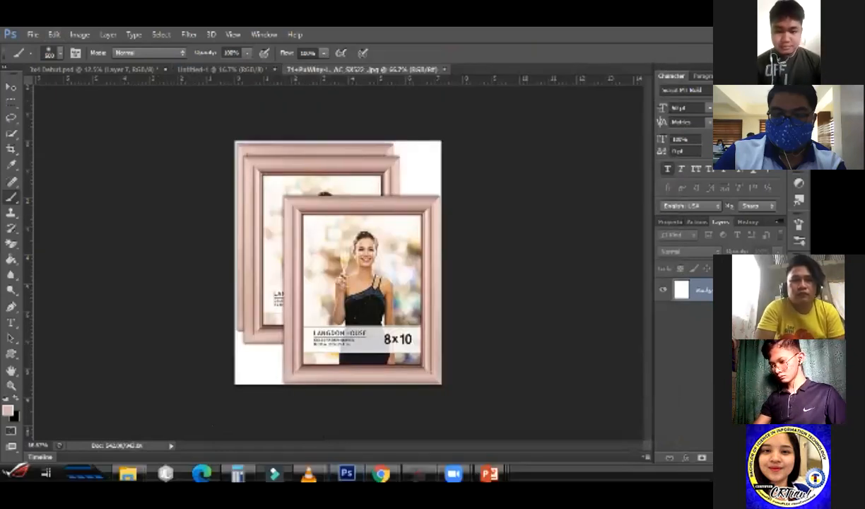
Try the Brush tool over the woman's photo in the front frame and undo the strokes
click(382, 270)
key(super)
key(z)
key(Escape)
key(ctrl+alt+z)
key(ctrl+alt+z)
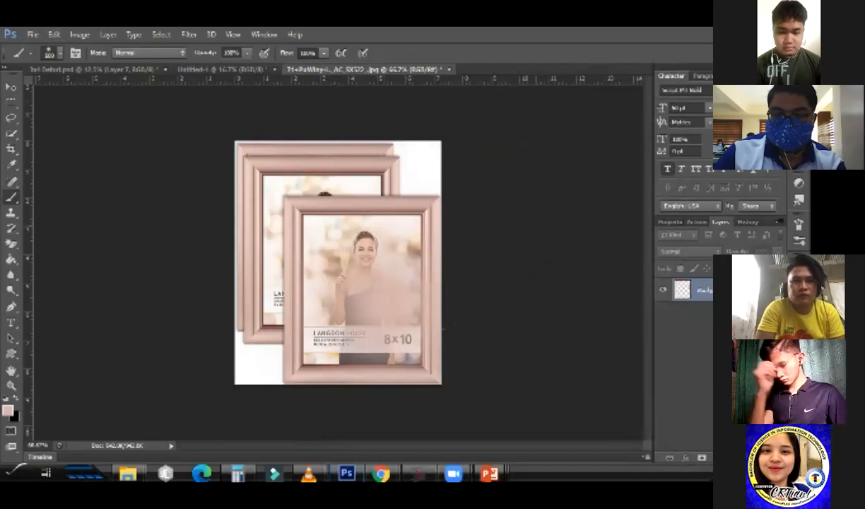
Select the Eraser tool on the frame image and accept d8b7ae as the foreground colour in the Color Picker
key(z)
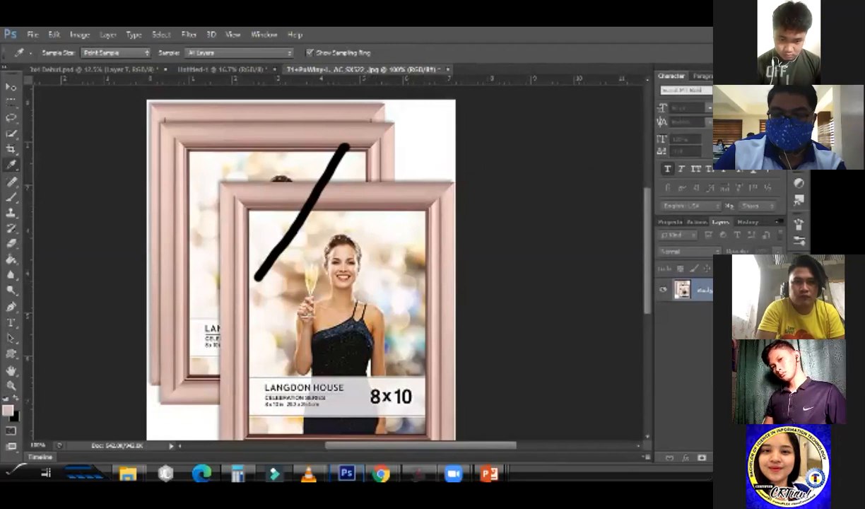
key(e)
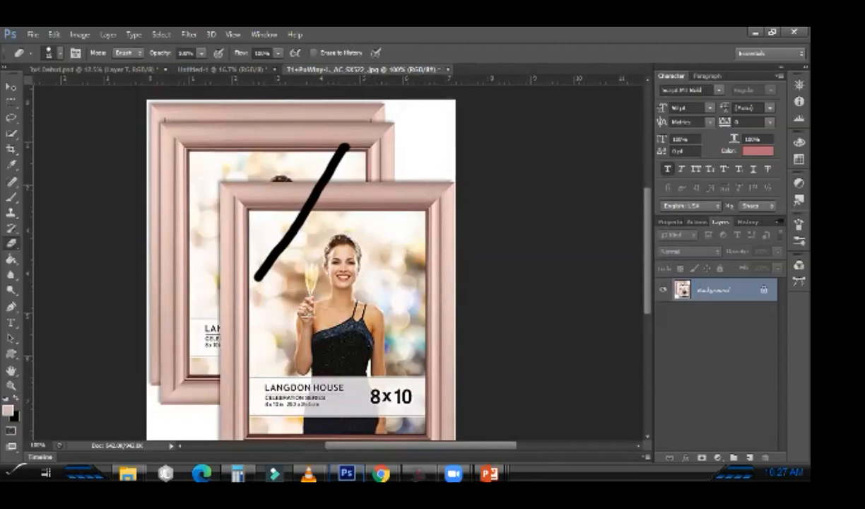
key(i)
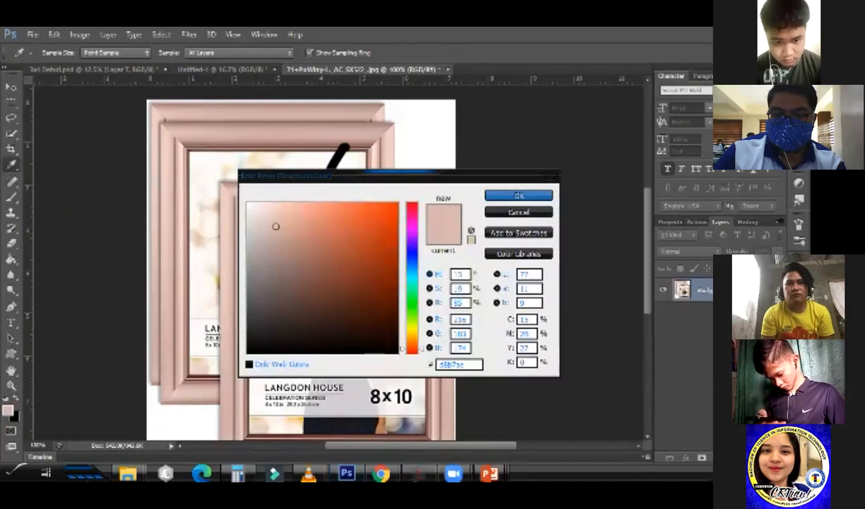
key(Return)
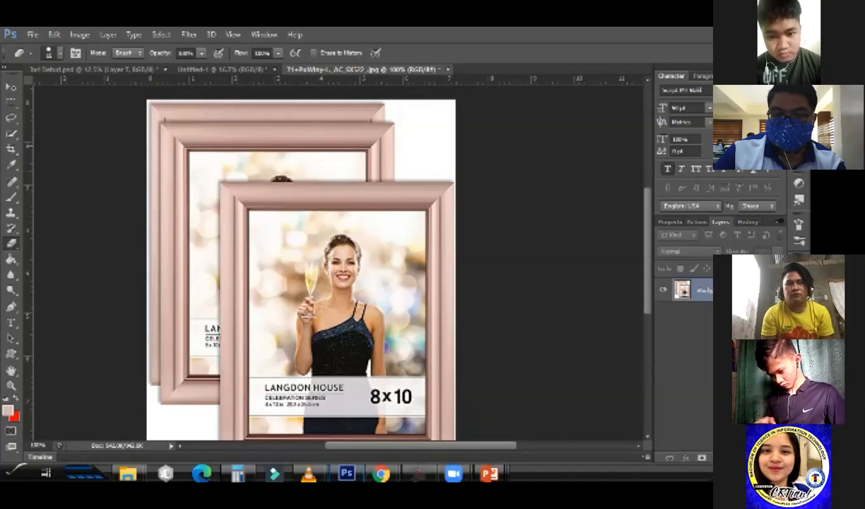
Convert the frame image's locked Background into a regular layer
key(ctrl+o)
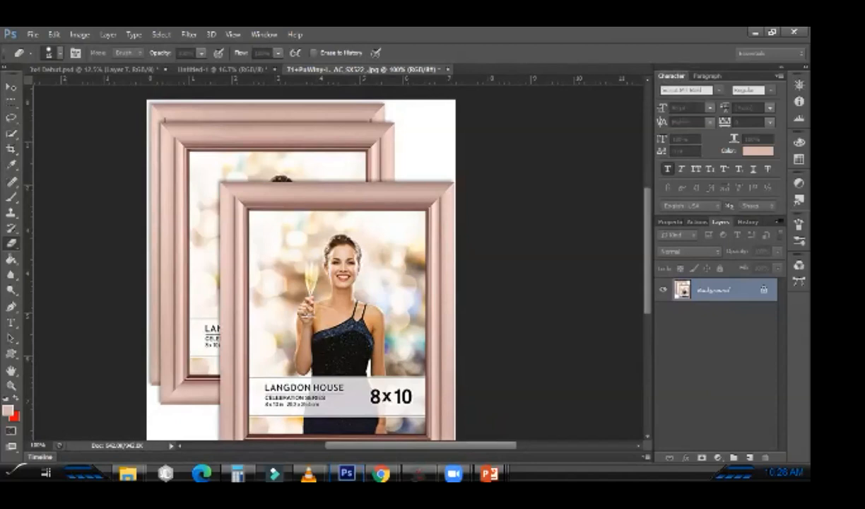
key(Return)
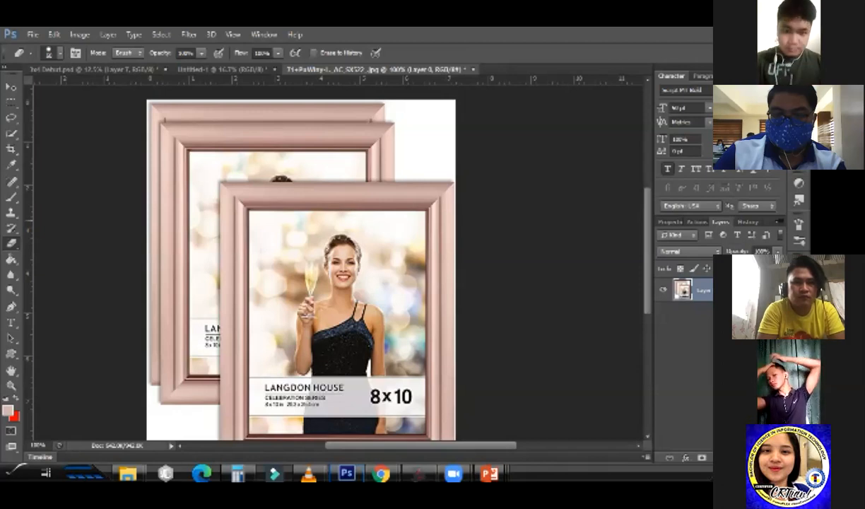
Try the Background Eraser on the blue area above the birthday text in the panda image and undo the stroke
scroll(319, 268, left, 1)
key(shift+e)
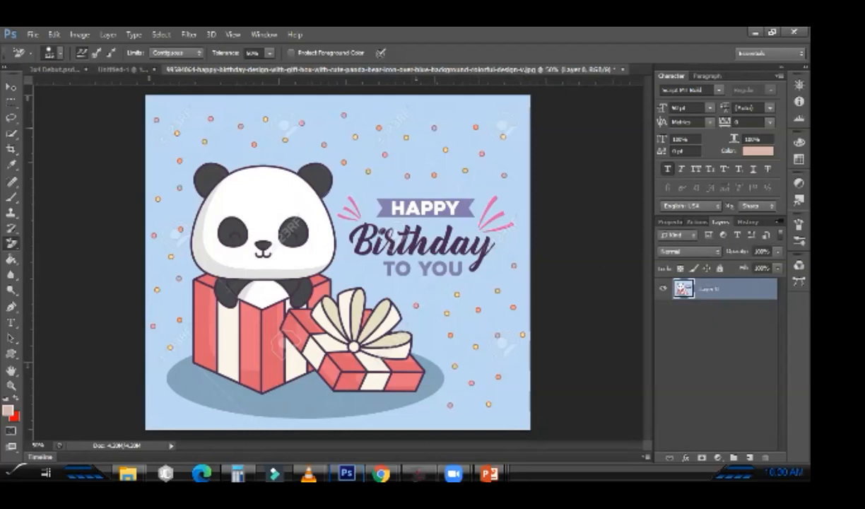
drag(454, 116, 486, 128)
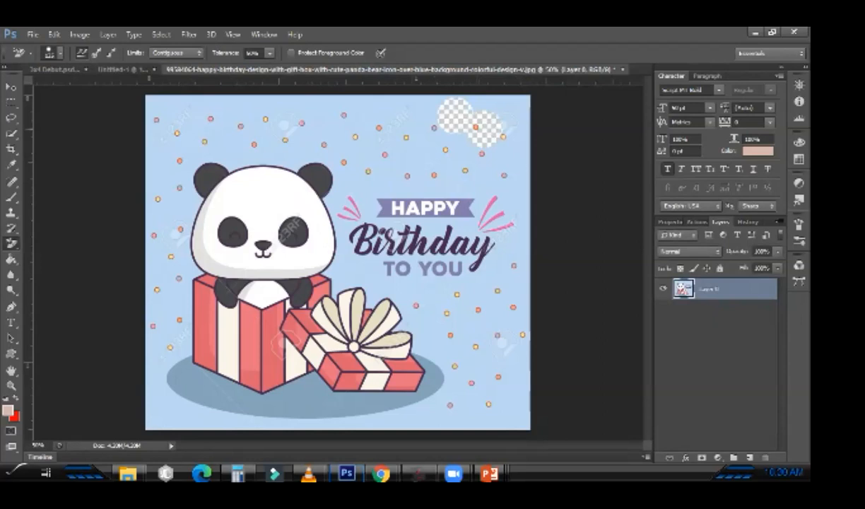
key(ctrl+z)
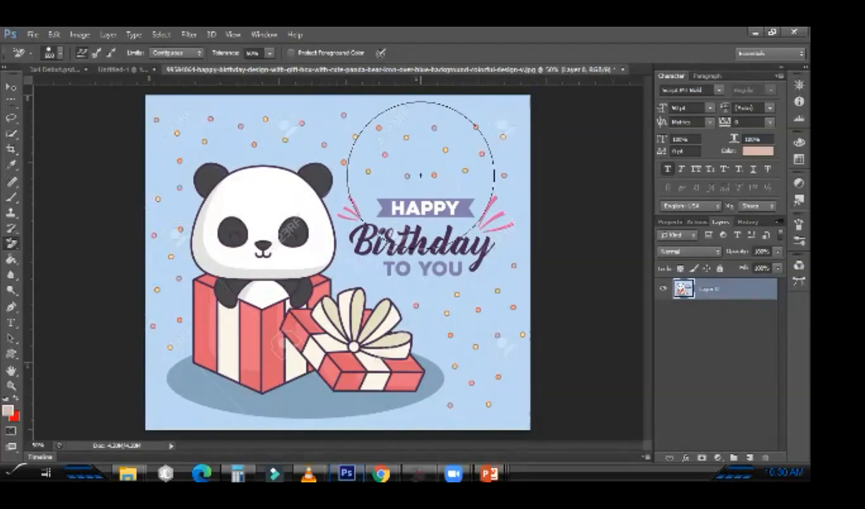
Try the regular Eraser with a large brush over the HAPPY banner area of the panda image and undo it
key(shift+e)
click(433, 165)
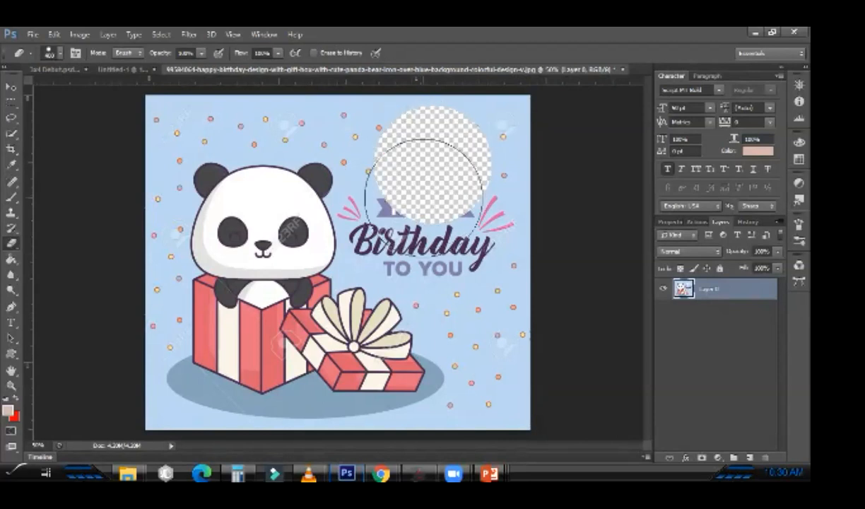
key(ctrl+z)
Try the Background Eraser on one spot of the dotted blue background above the HAPPY banner and revert it
key(shift+e)
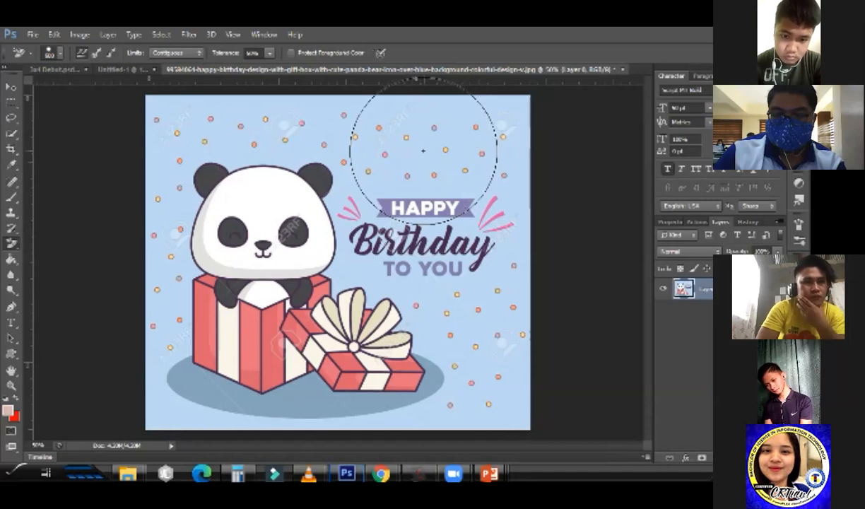
click(406, 139)
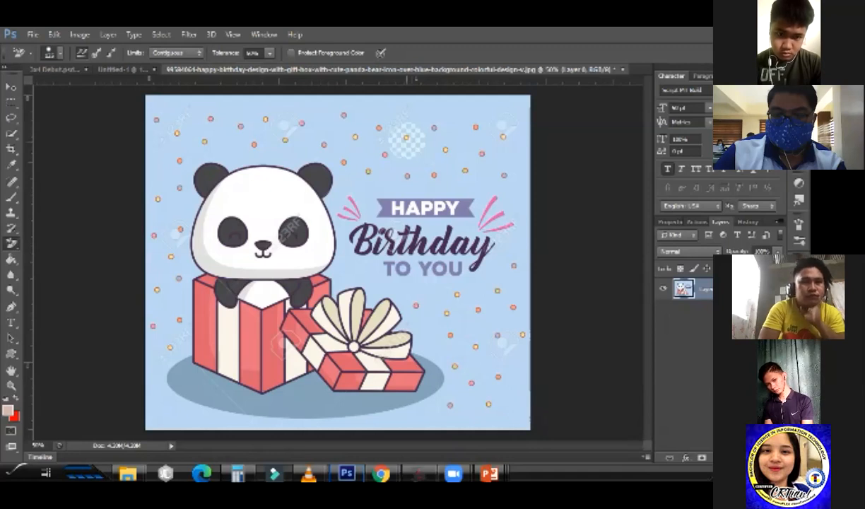
key(m)
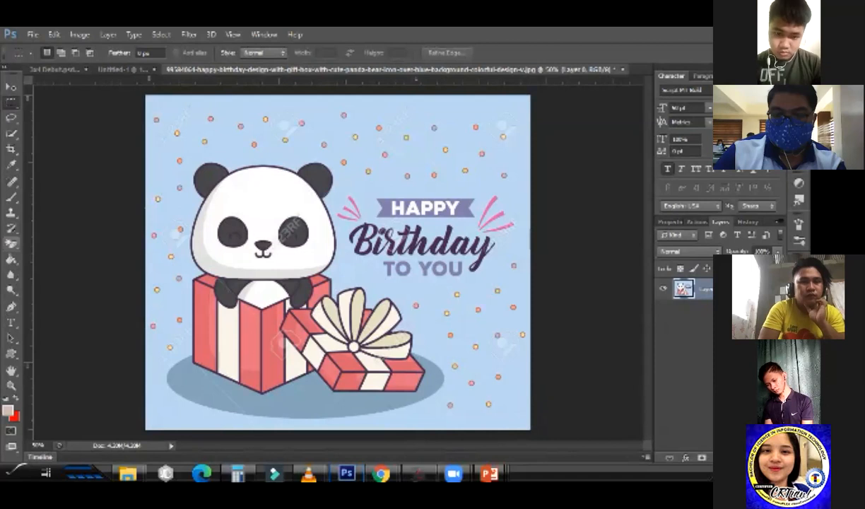
key(b)
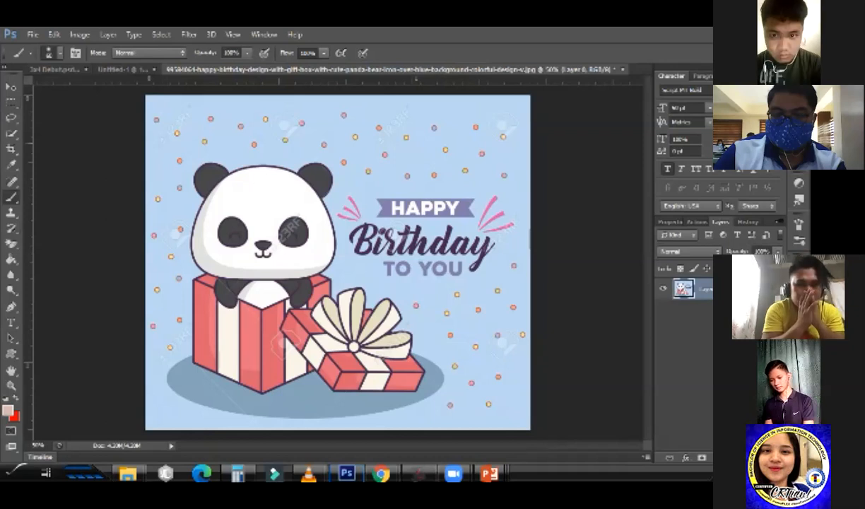
key(v)
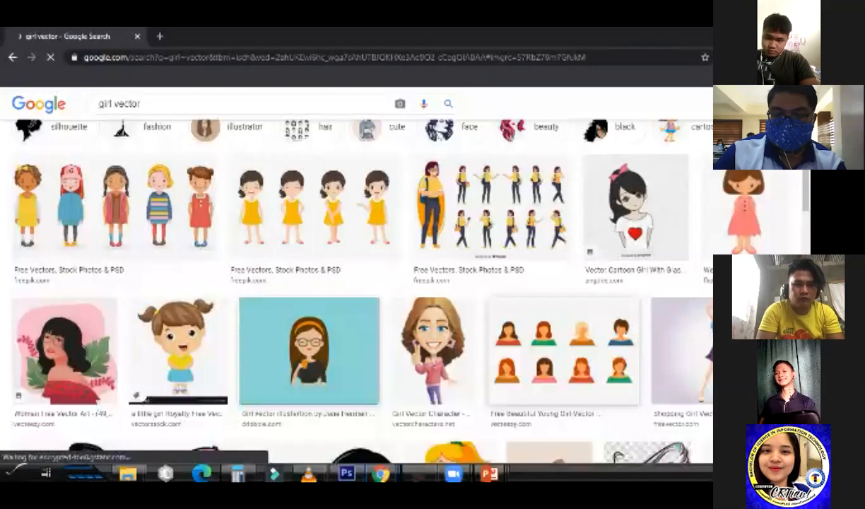
Extend the Google Images search in Chrome to "girl vector png"
click(142, 103)
text(png)
key(Return)
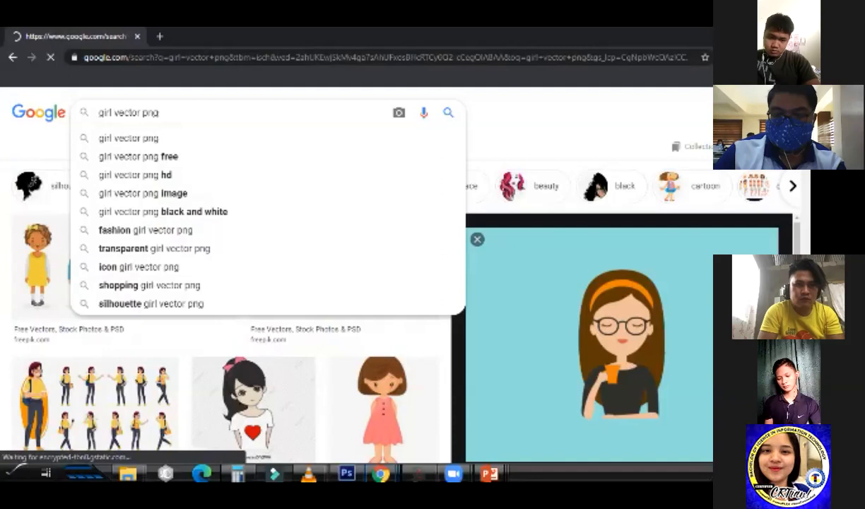
Open the Vector Cartoon Girl With Glasses result on its Pngtree page and dismiss the download offer
key(alt+Tab)
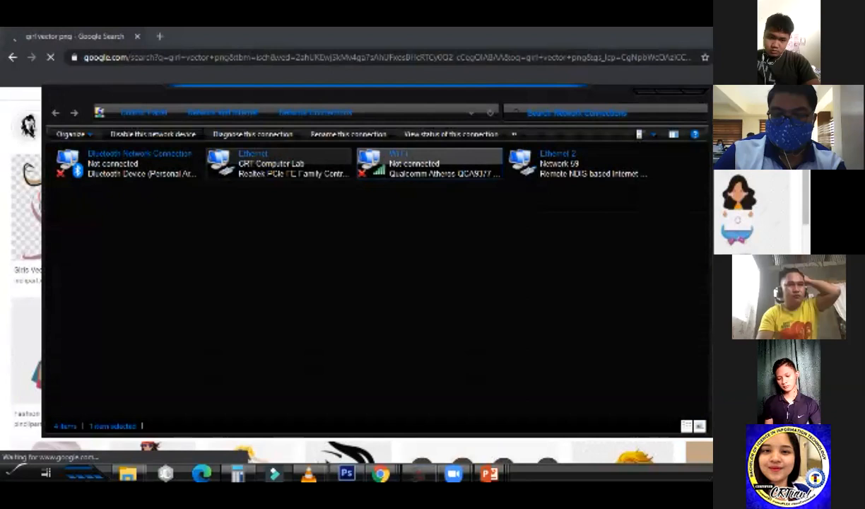
key(alt+Tab)
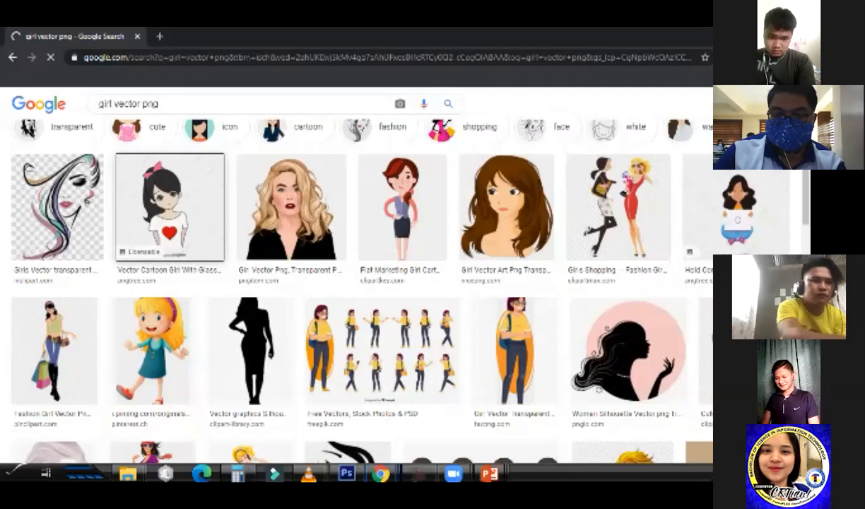
click(170, 206)
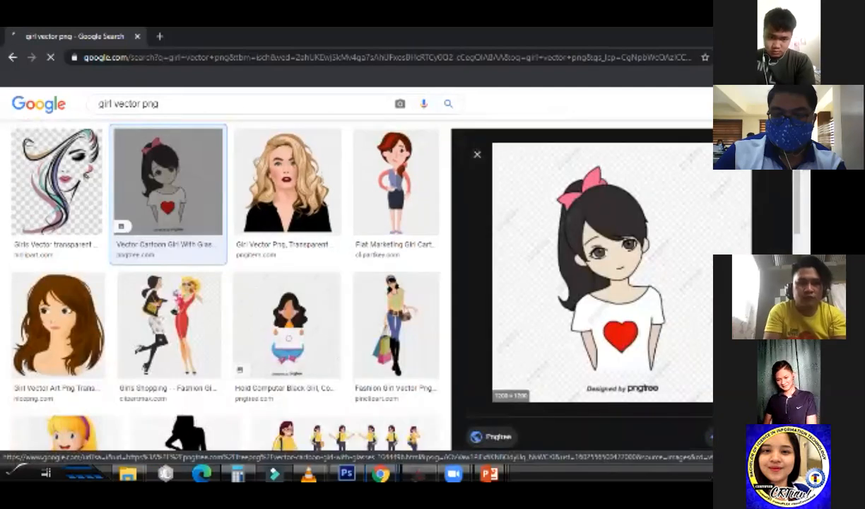
right_click(588, 291)
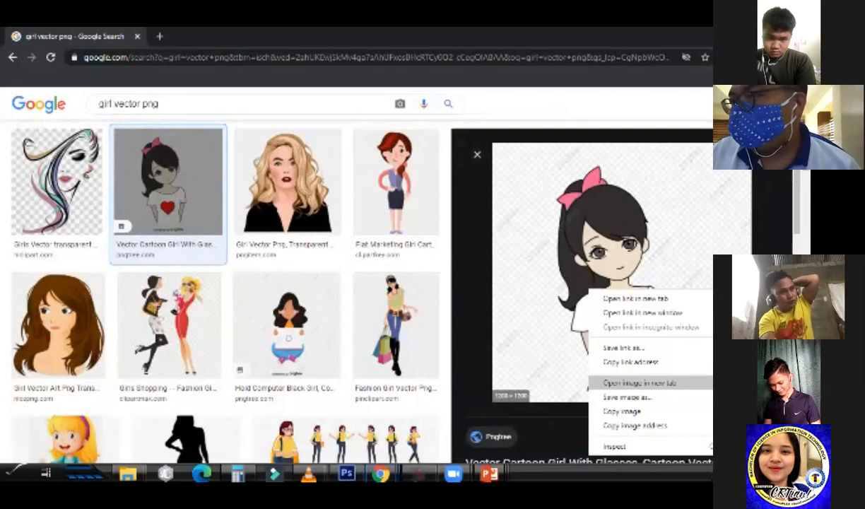
click(639, 383)
right_click(630, 277)
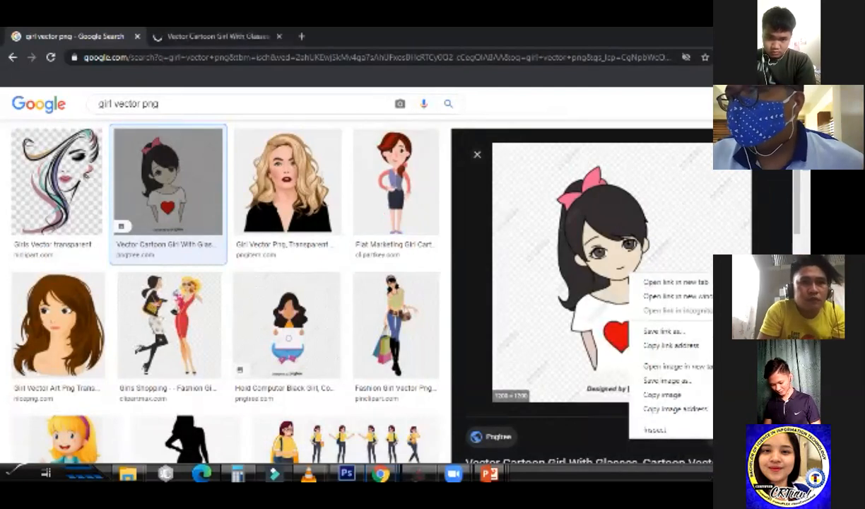
key(ctrl+Tab)
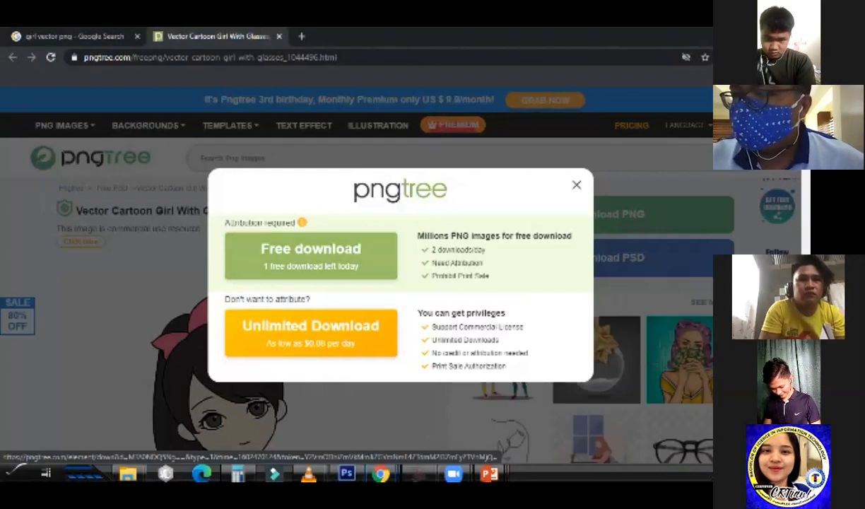
click(577, 184)
Look through the open image folder in File Explorer for a demo picture, selecting the hiclipart.com flower PNG
mouse_move(127, 472)
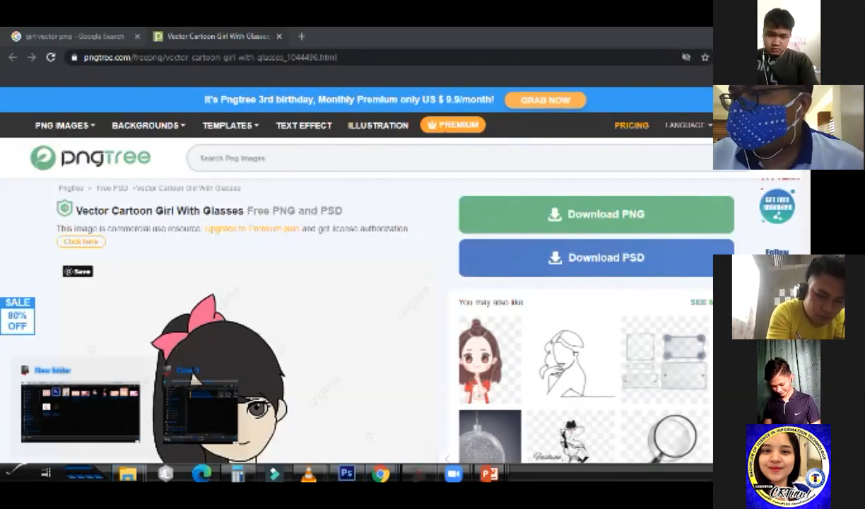
click(194, 379)
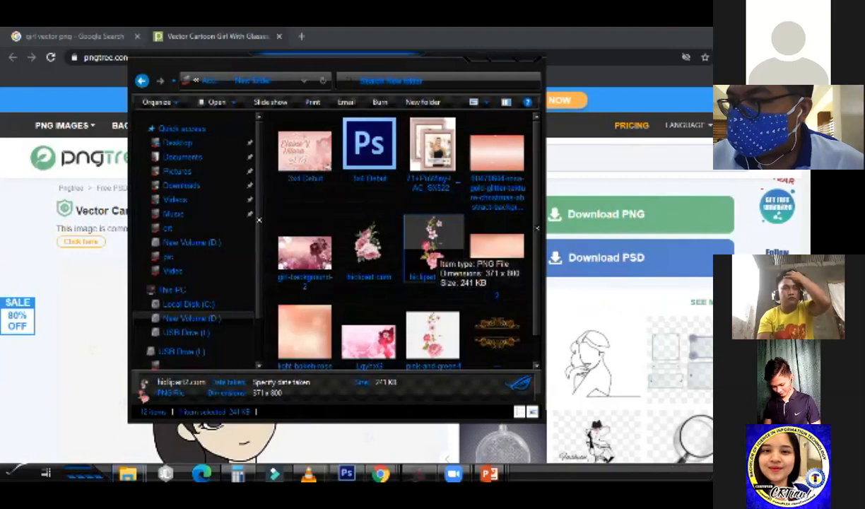
click(369, 244)
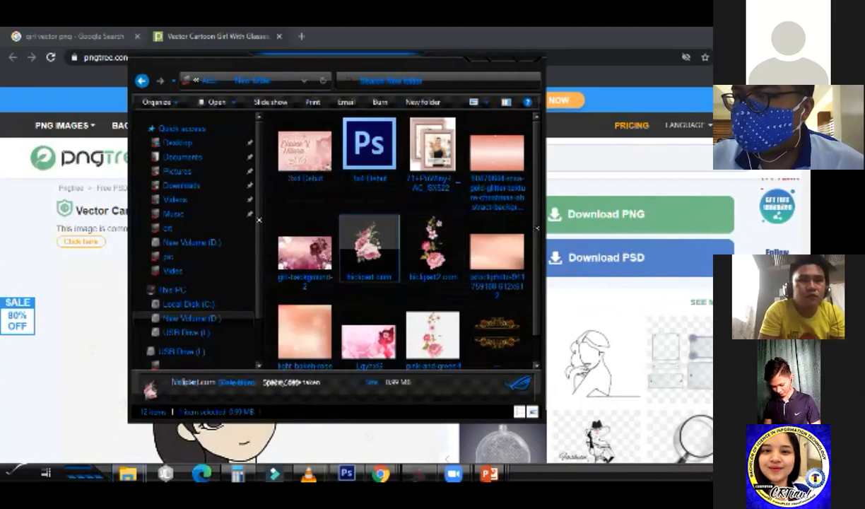
key(alt+Tab)
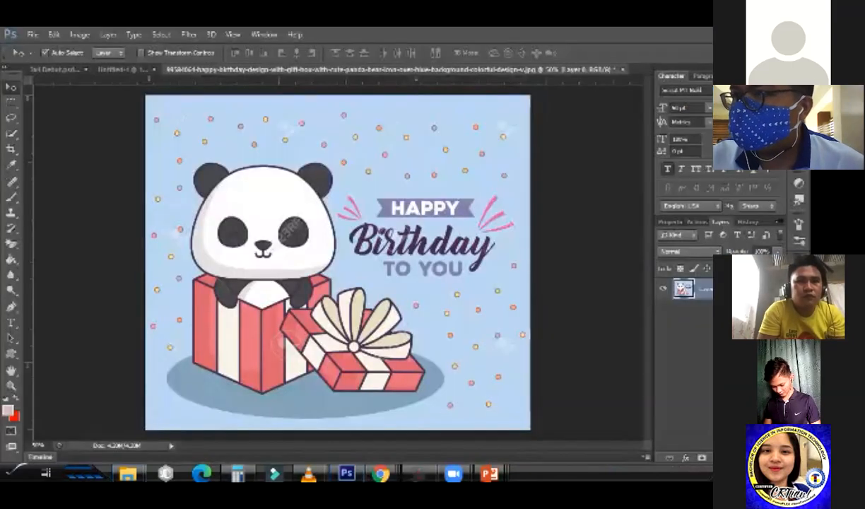
Try the Magic Eraser on the blue dotted background of the panda birthday image and undo the erasure
key(ctrl+Tab)
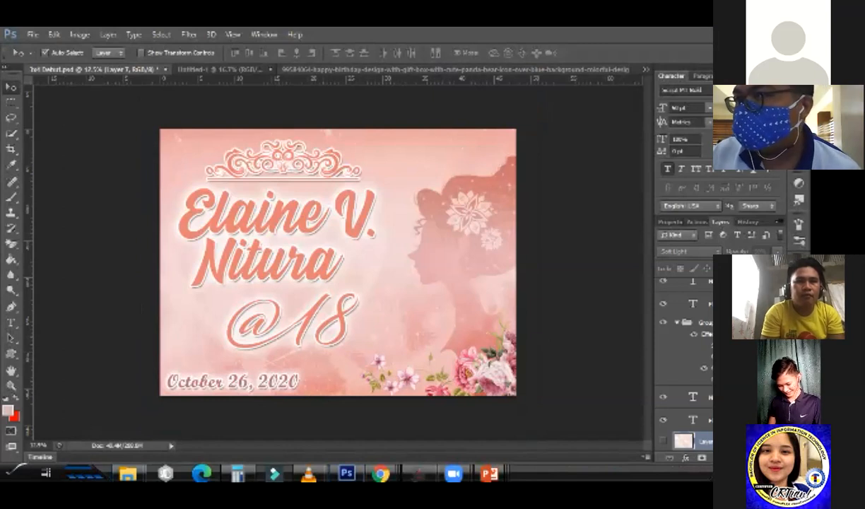
key(ctrl+shift+Tab)
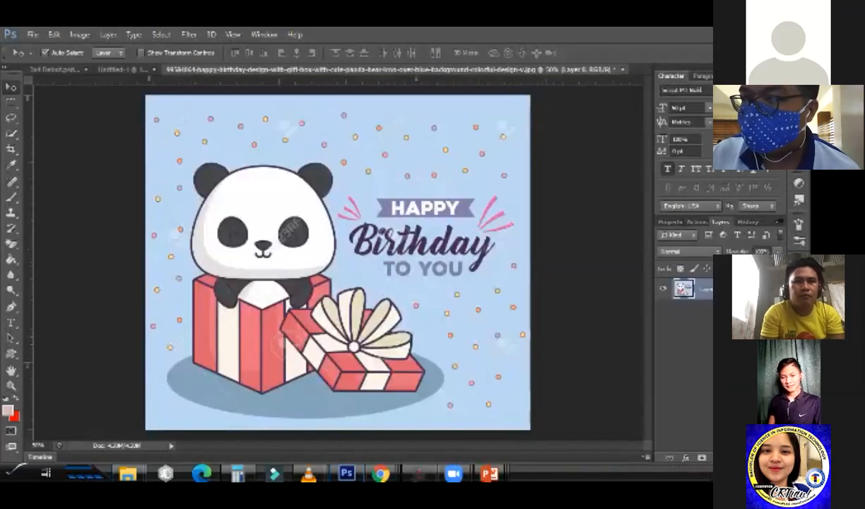
click(10, 243)
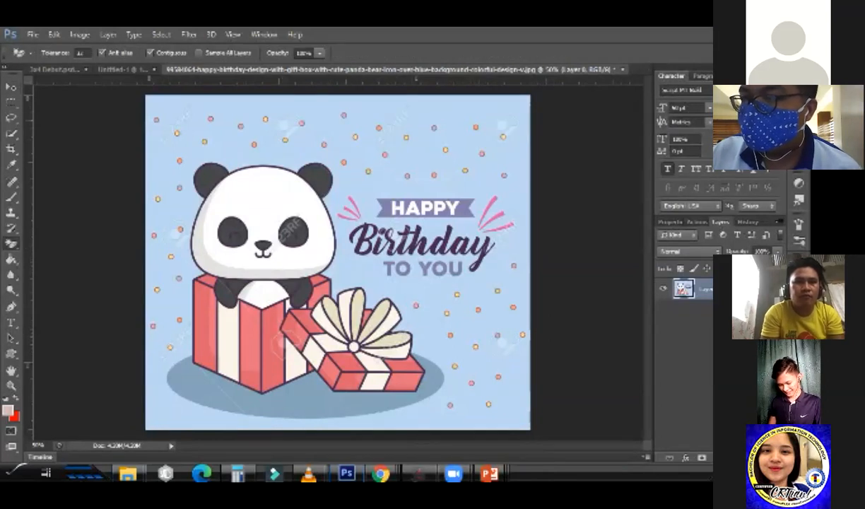
click(240, 116)
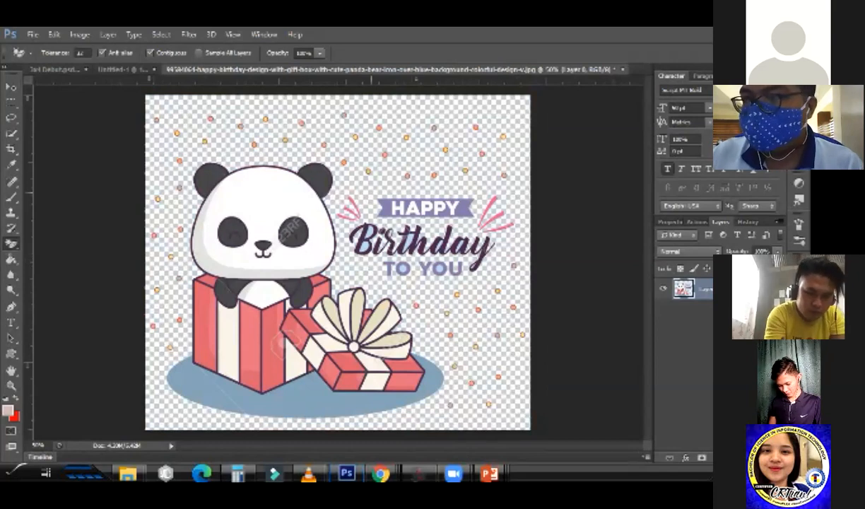
key(ctrl+z)
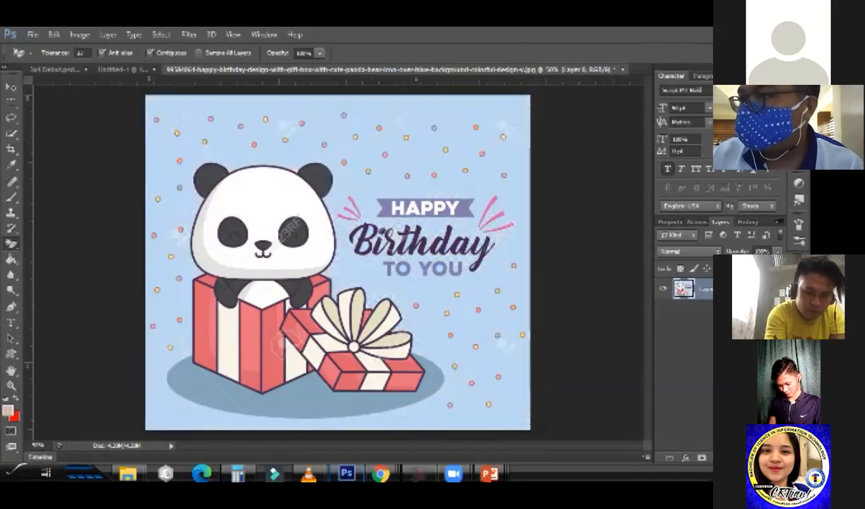
Switch to the PowerPoint slideshow and go through the Eraser Tool slide and its Magic Eraser example
click(756, 34)
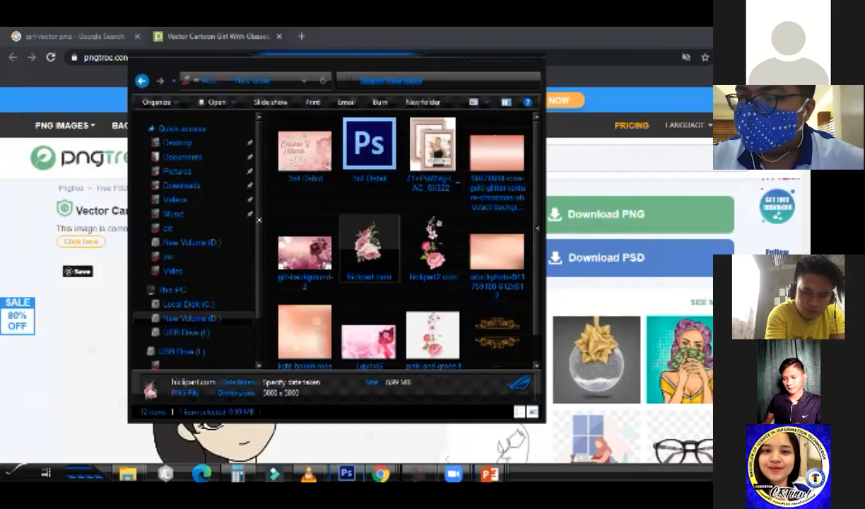
key(alt+Tab)
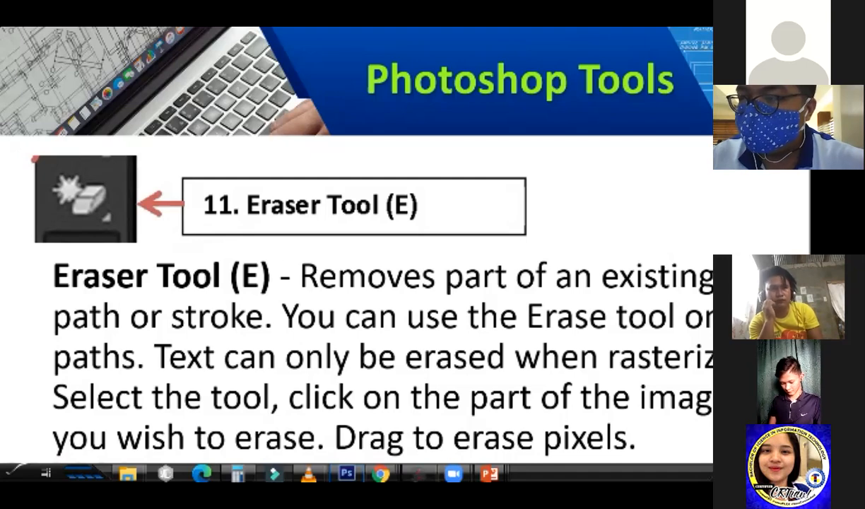
key(Right)
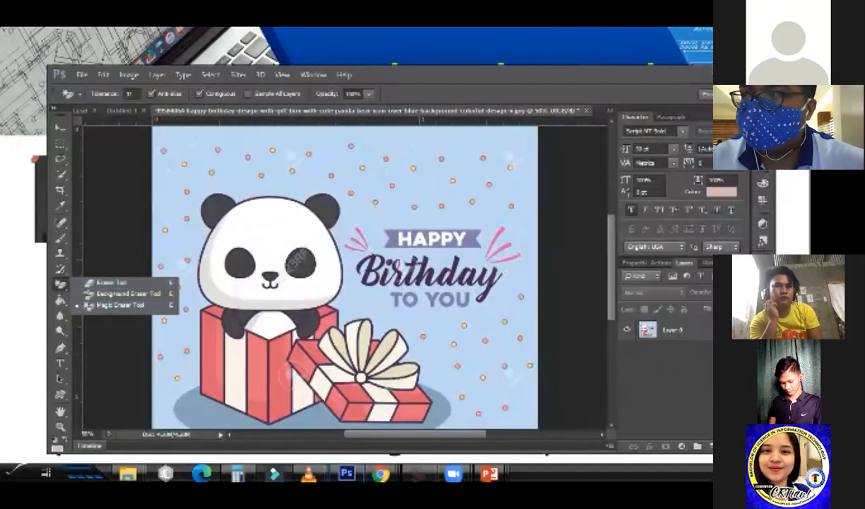
key(Right)
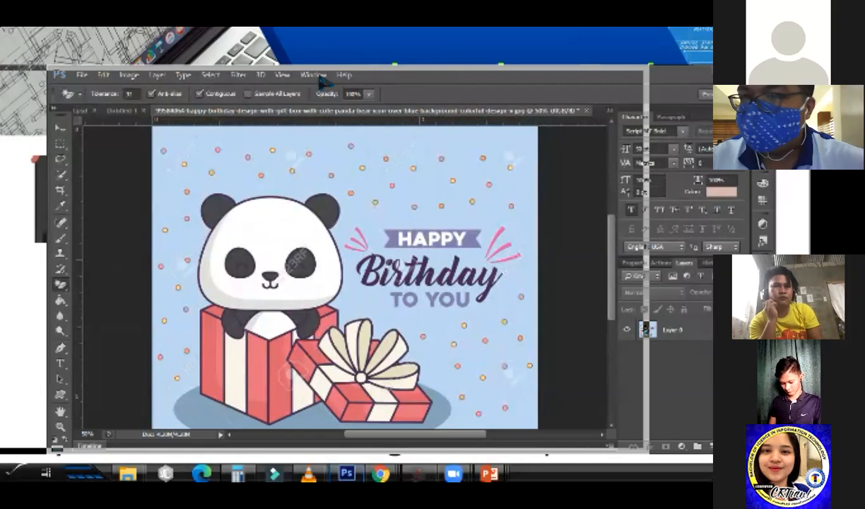
key(Right)
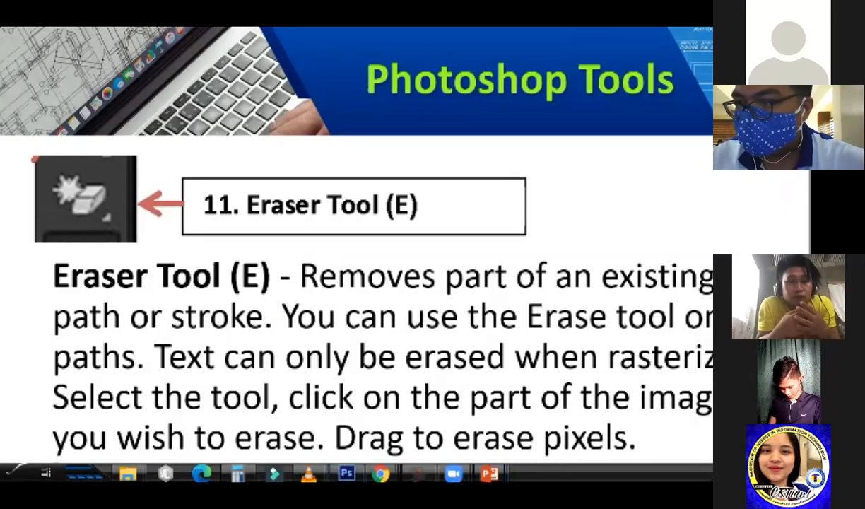
key(Right)
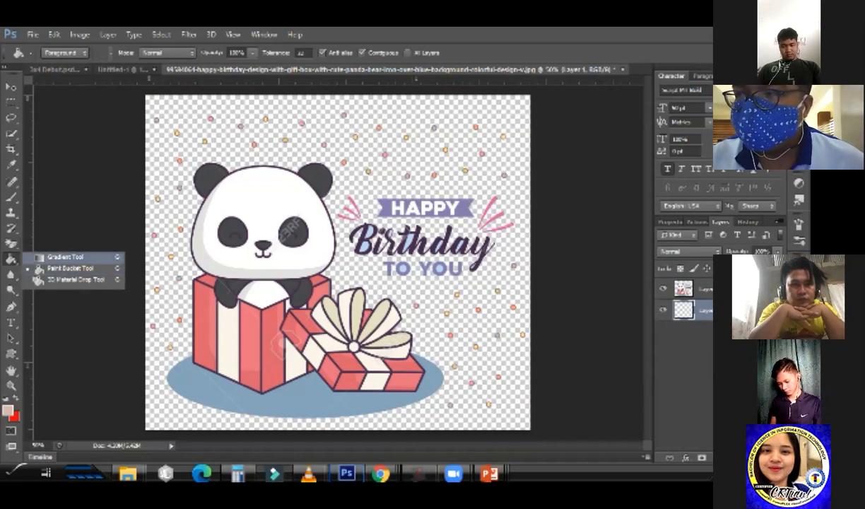
Activate the Gradient tool for the empty layer below the panda and browse the gradient presets in an enlarged preset list
click(65, 256)
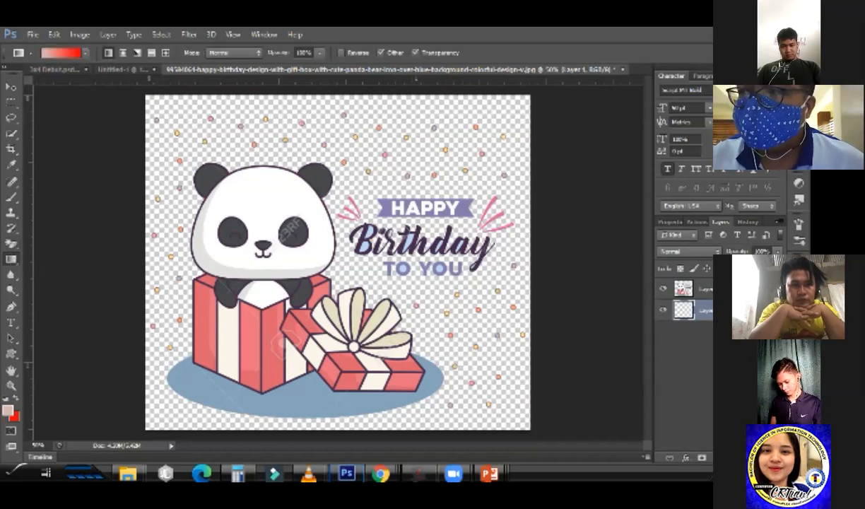
key(i)
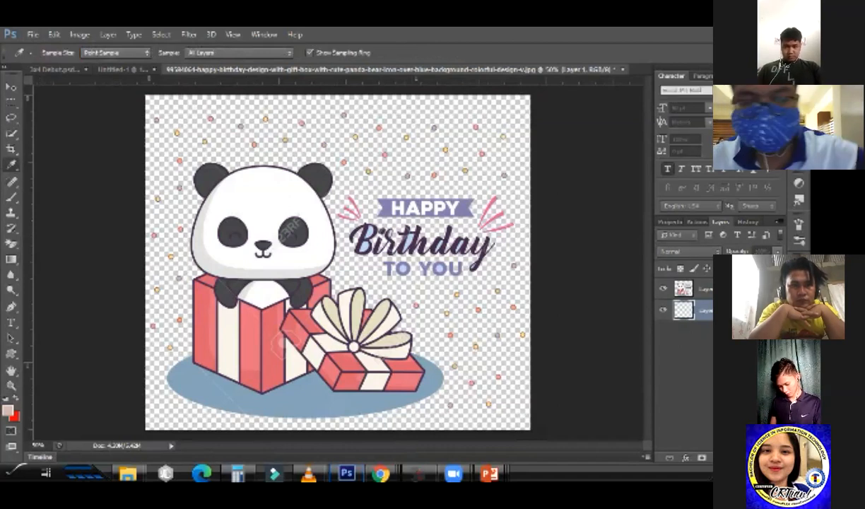
key(g)
click(85, 52)
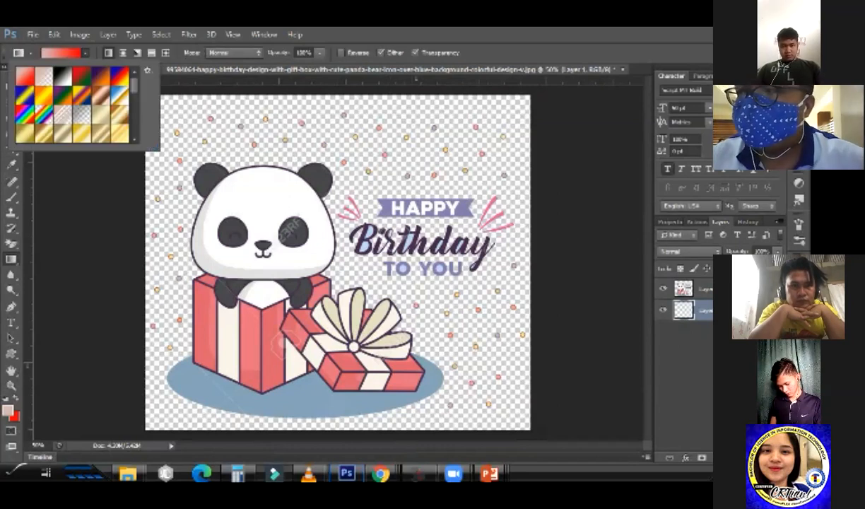
drag(154, 147, 191, 250)
scroll(88, 156, down, 1)
scroll(82, 151, down, 2)
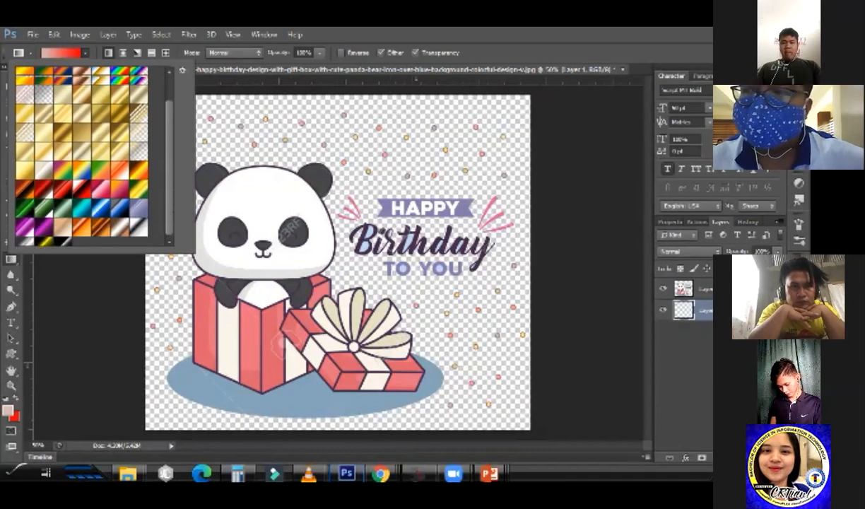
scroll(81, 152, up, 3)
scroll(82, 152, down, 2)
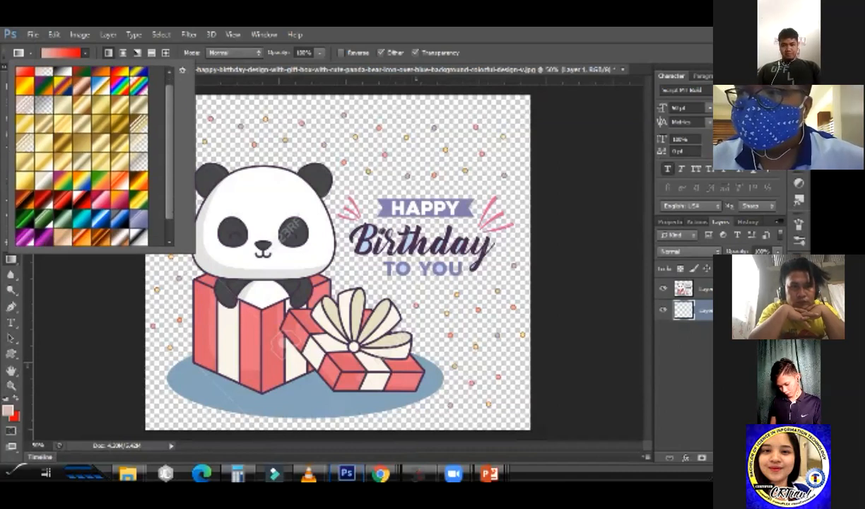
scroll(82, 152, up, 2)
scroll(81, 152, down, 2)
scroll(81, 152, up, 3)
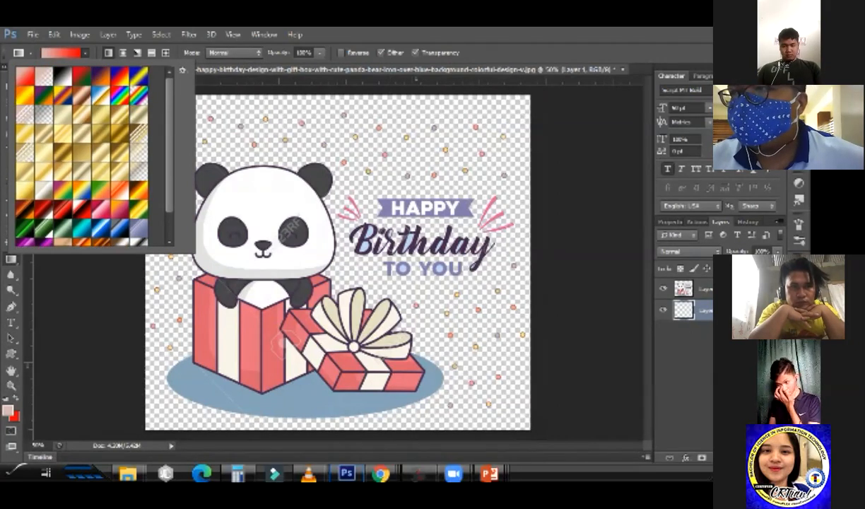
key(Escape)
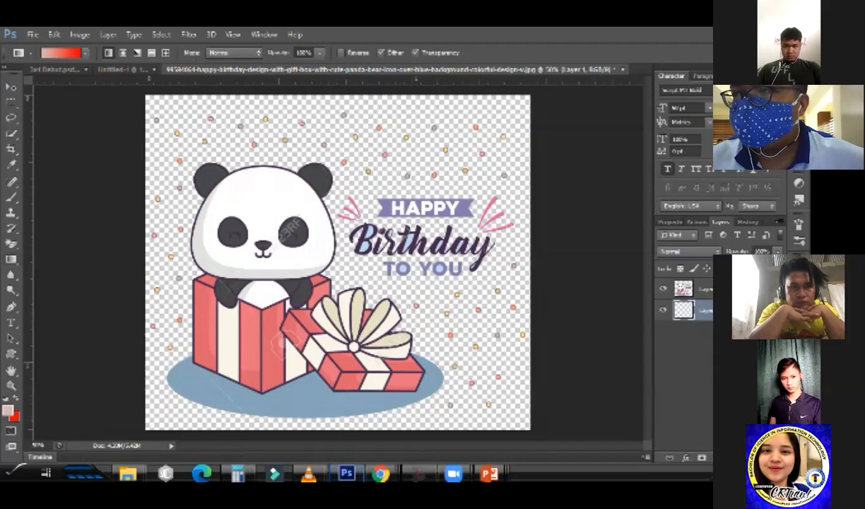
Open the Gradient Editor for the Foreground to Background gradient and add a color stop at 47%
click(11, 163)
click(115, 53)
key(Escape)
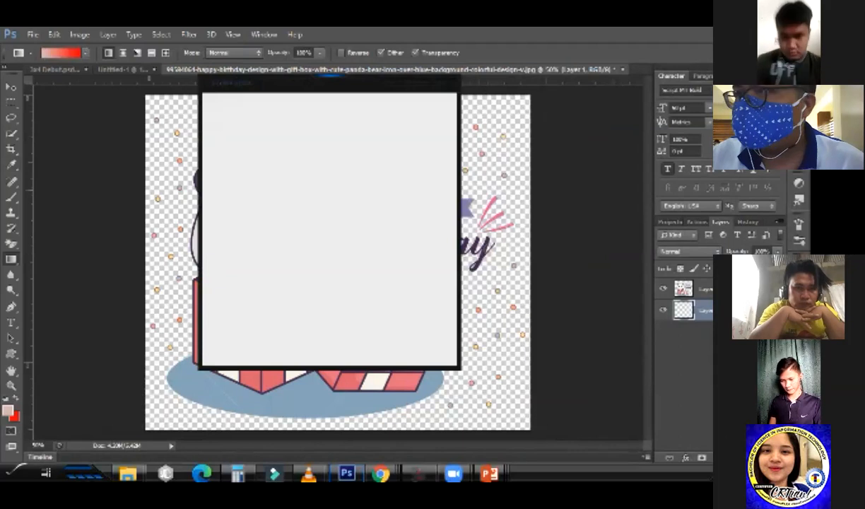
drag(329, 82, 333, 97)
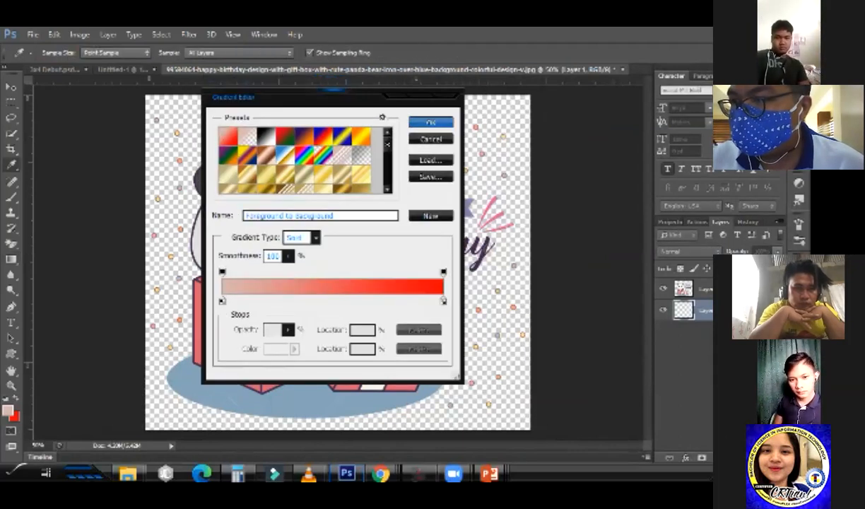
click(325, 299)
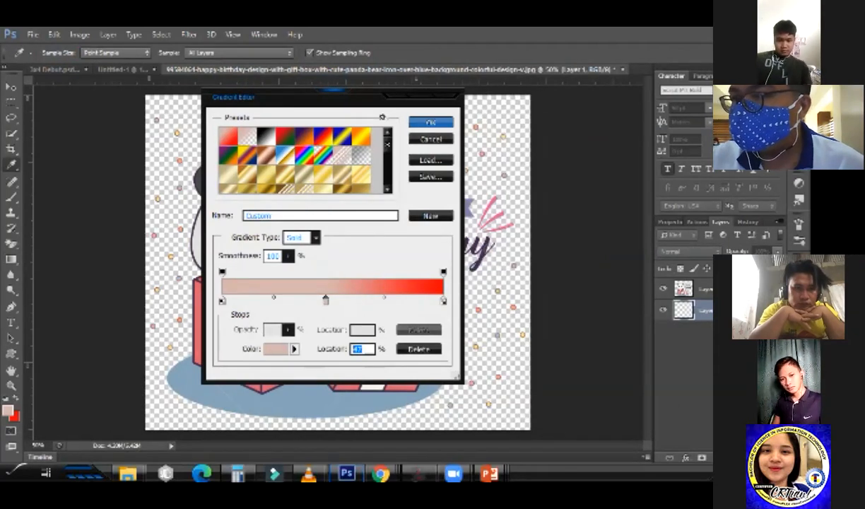
Color a stop of the custom gradient blue (R 46, G 0, B 246), and place the green stop at 37% and the blue stop at 64%
double_click(326, 300)
click(418, 179)
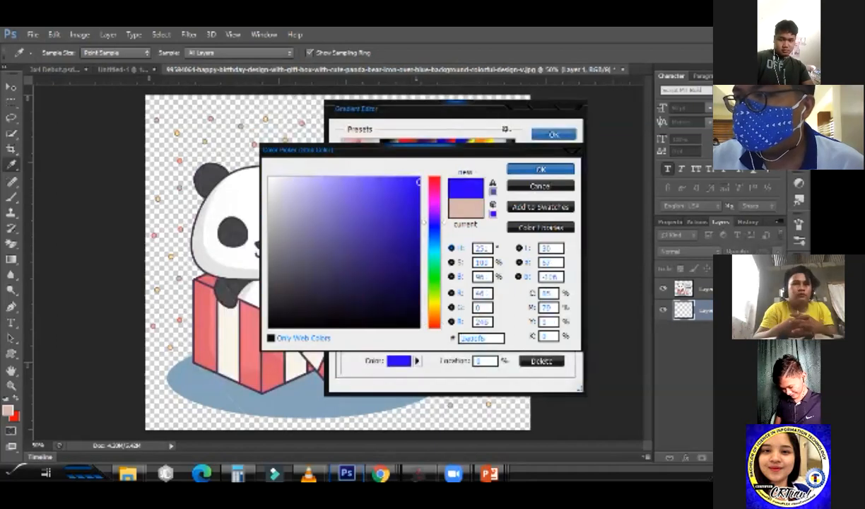
key(Return)
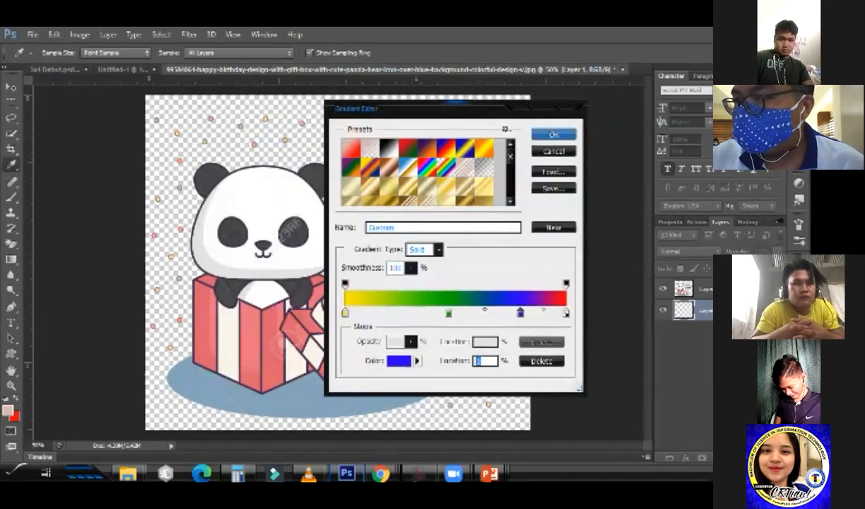
drag(448, 313, 427, 312)
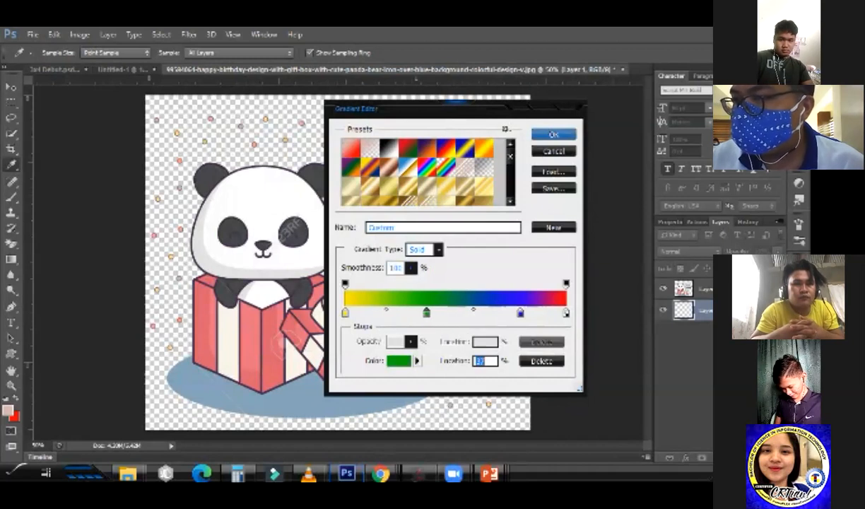
drag(520, 312, 486, 312)
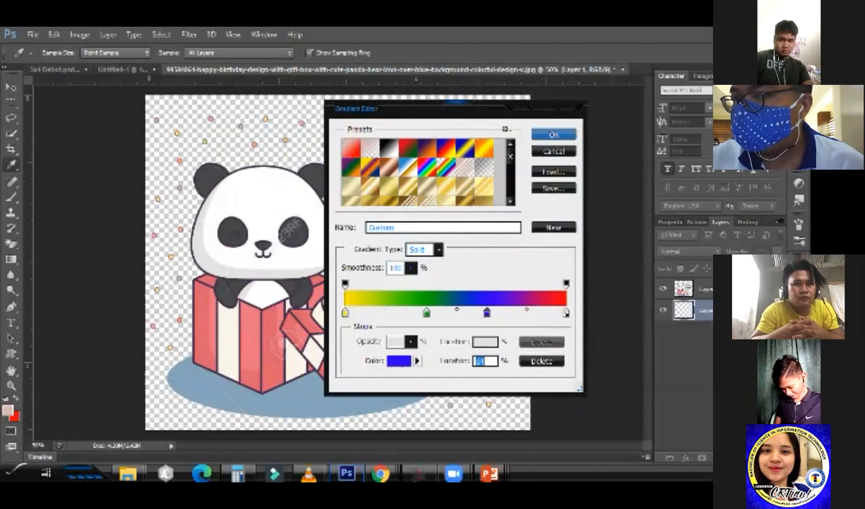
Place the green stop at 32% and accept the custom yellow-green-blue-red gradient
drag(426, 312, 416, 312)
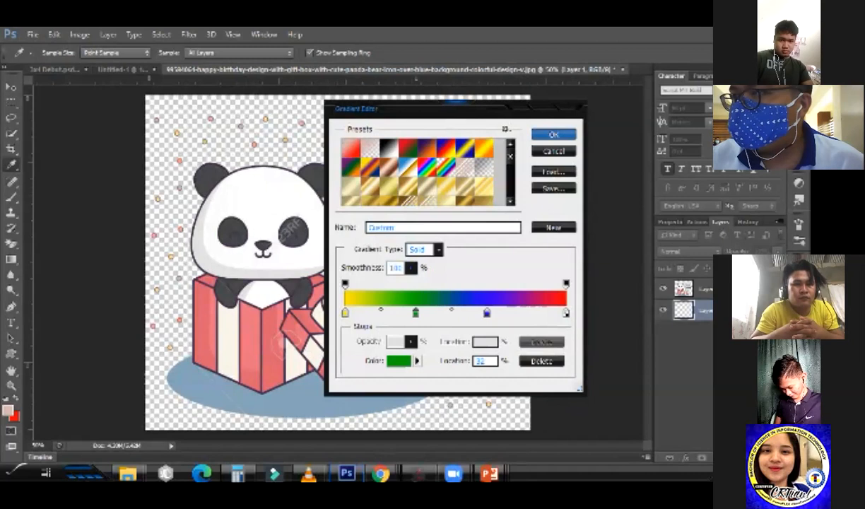
key(Return)
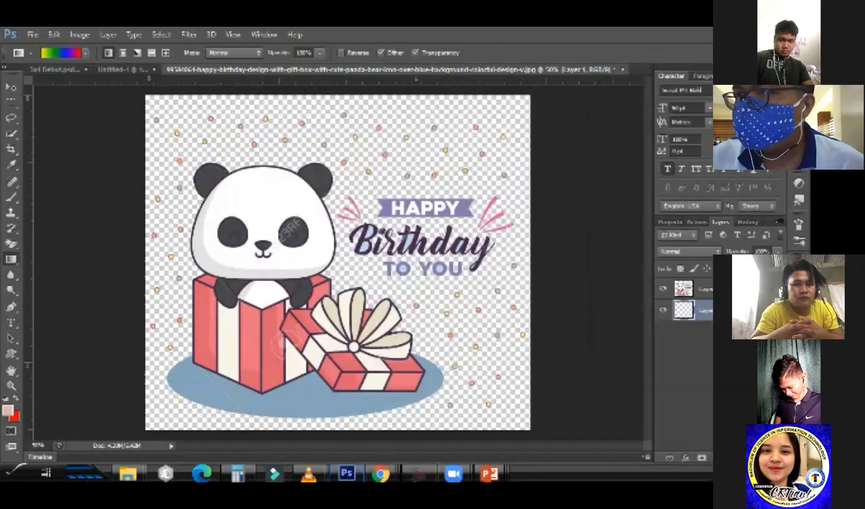
Go through the Radial, Angle, Reflected and Diamond gradient styles and return to Linear
click(123, 52)
click(137, 53)
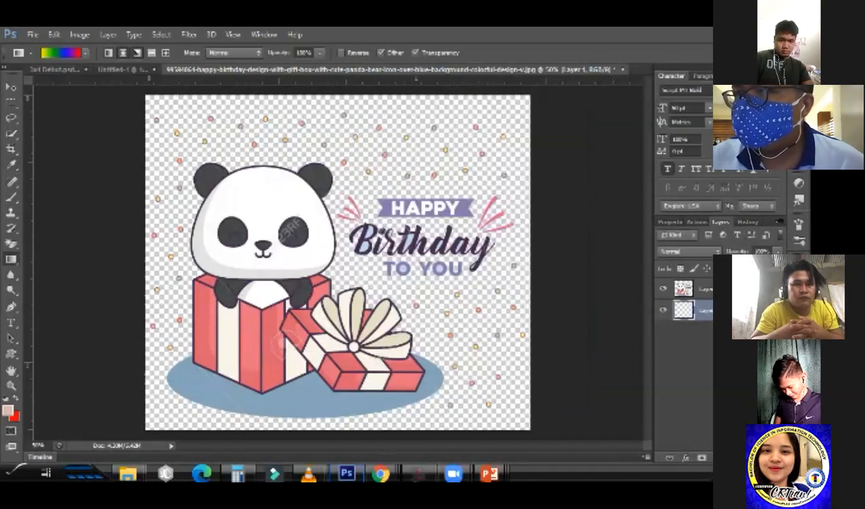
click(151, 52)
click(166, 52)
click(108, 52)
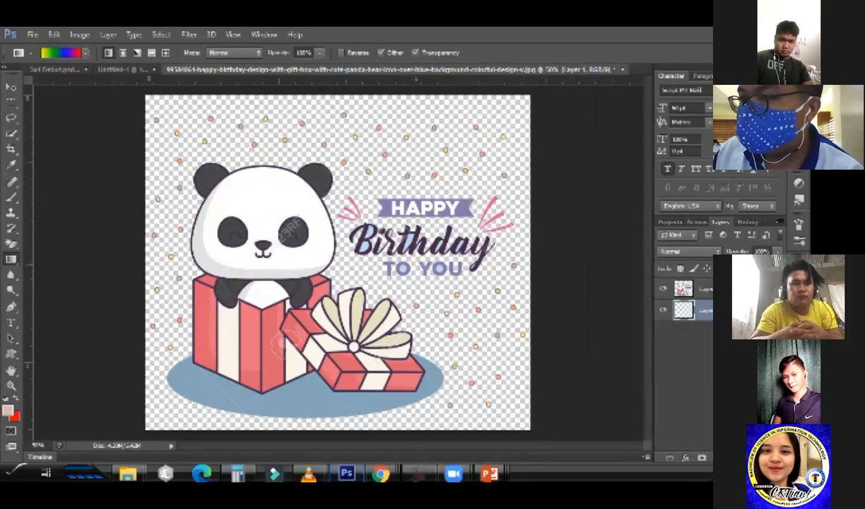
Try a vertical linear gradient behind the panda, and undo both the fill and the earlier layer reordering
drag(348, 122, 342, 266)
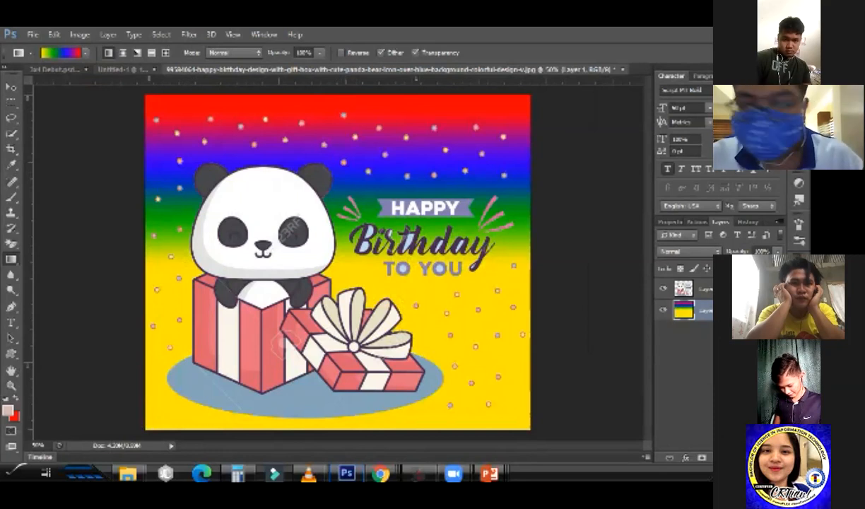
key(ctrl+alt+z)
key(ctrl+alt+z)
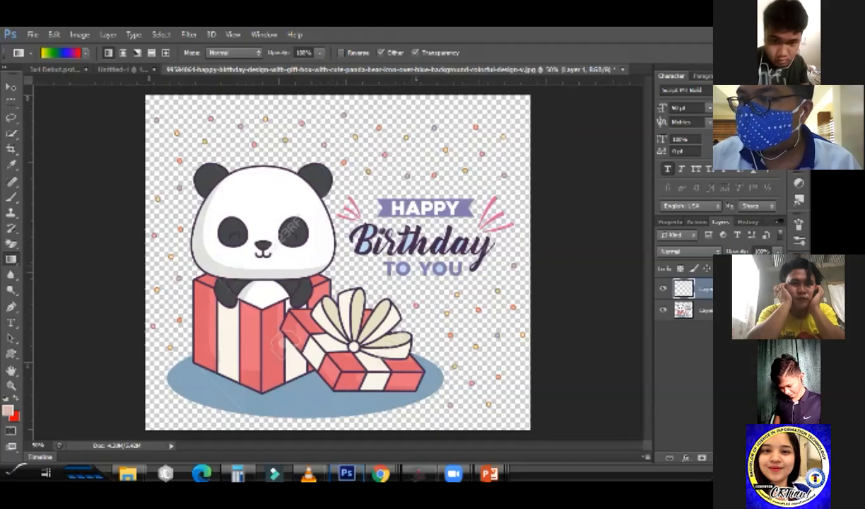
Try the vertical gradient on the layer above the panda, undo it, and move the empty layer below the panda layer
drag(304, 274, 303, 144)
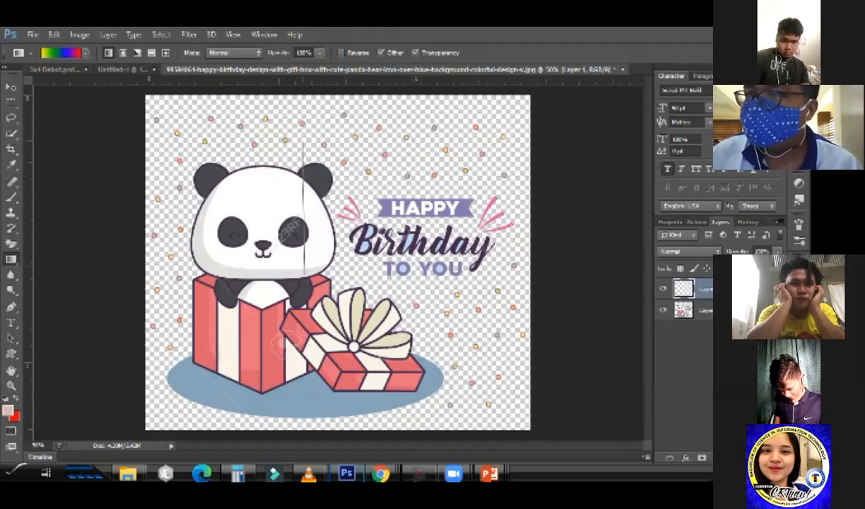
drag(303, 145, 303, 145)
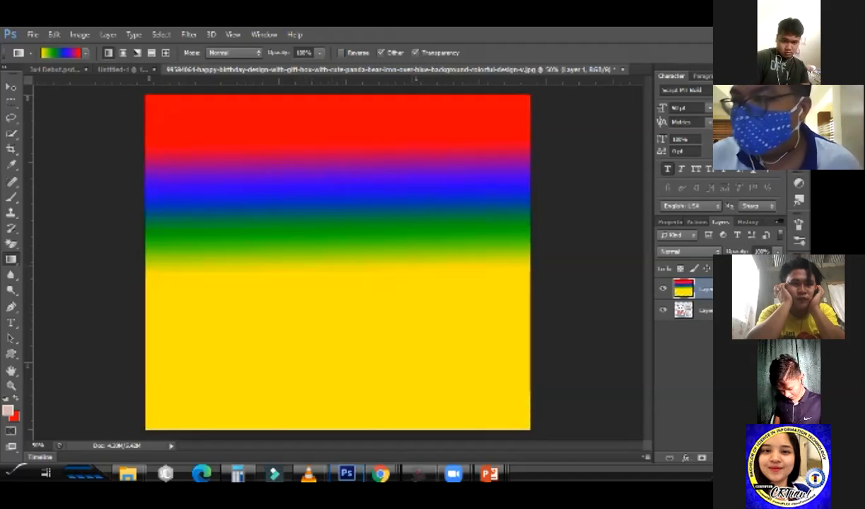
key(ctrl+z)
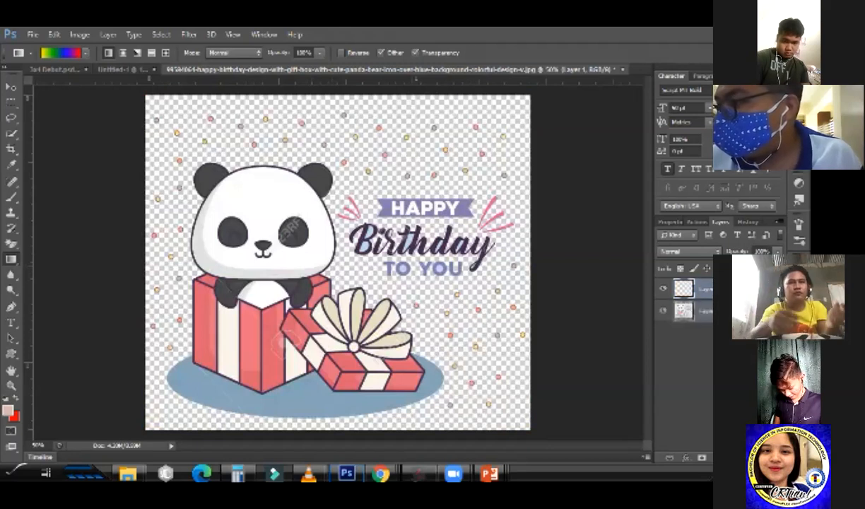
key(ctrl+[)
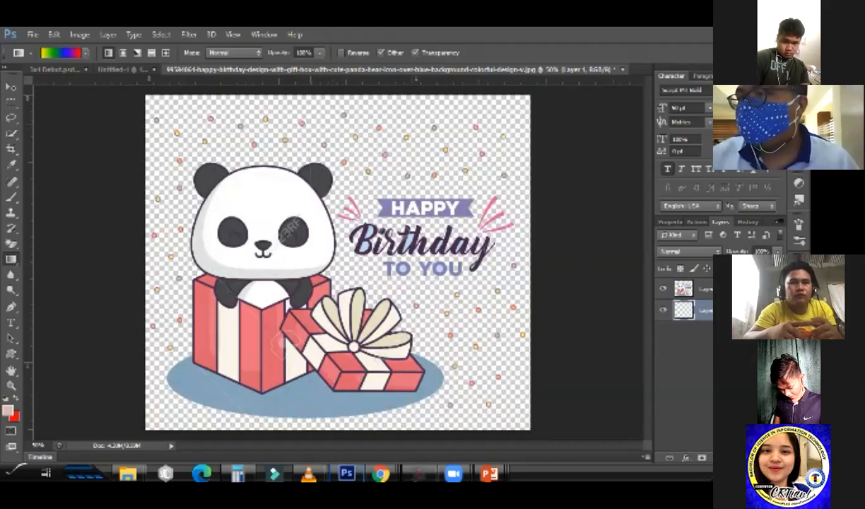
Try a vertical linear gradient from the canvas middle up to near its upper edge behind the panda, and undo it
drag(310, 262, 311, 128)
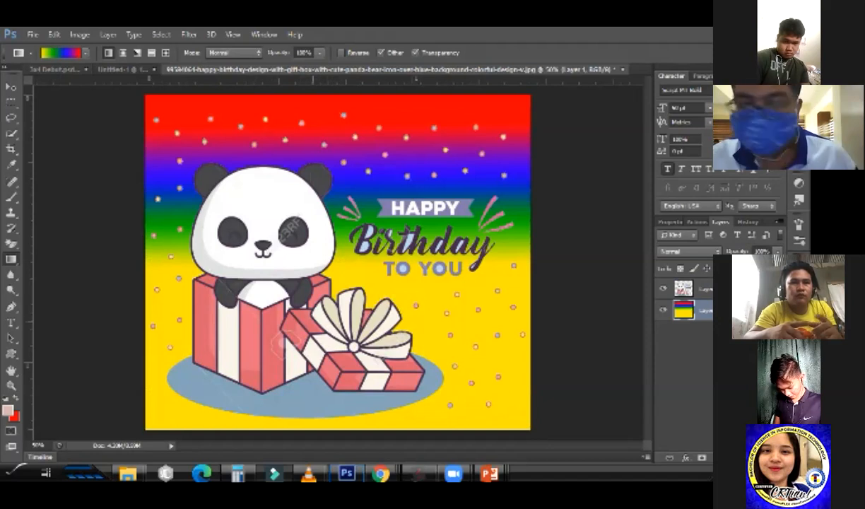
key(ctrl+z)
key(ctrl+z)
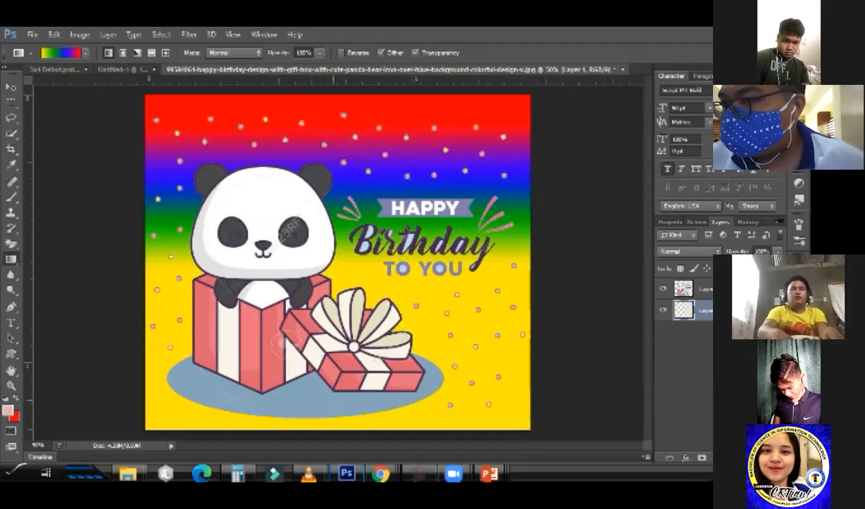
key(ctrl+z)
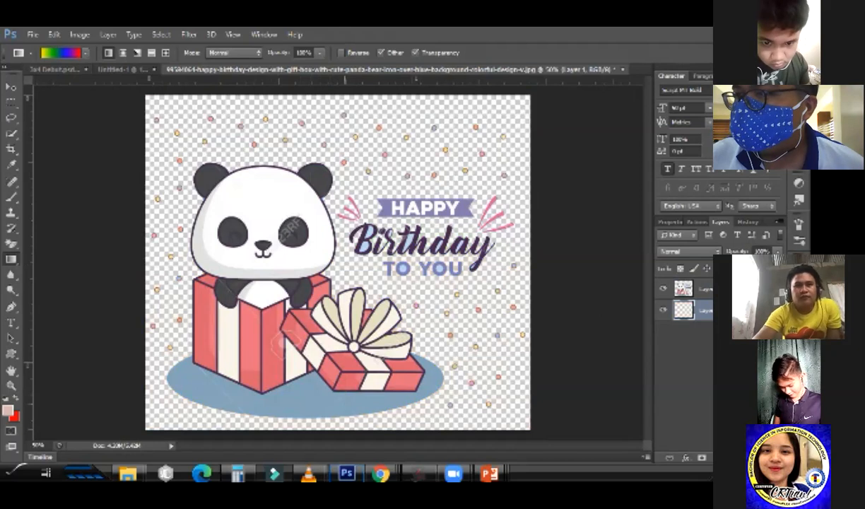
Try one linear gradient reaching the lower part of the canvas and another confined to its upper part, undoing each
key(ctrl+z)
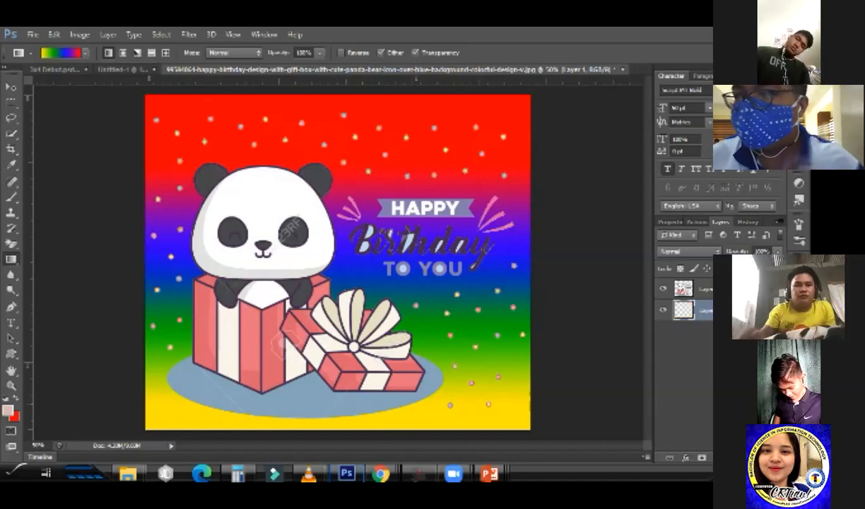
key(ctrl+z)
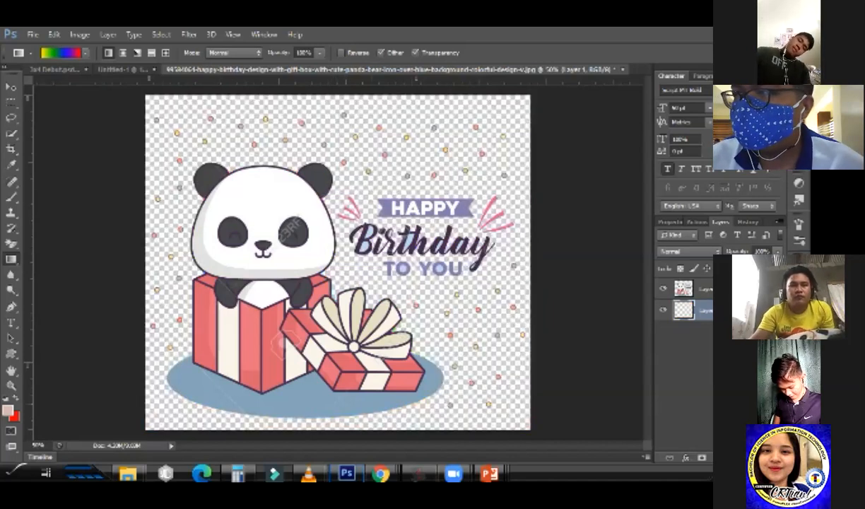
key(ctrl+z)
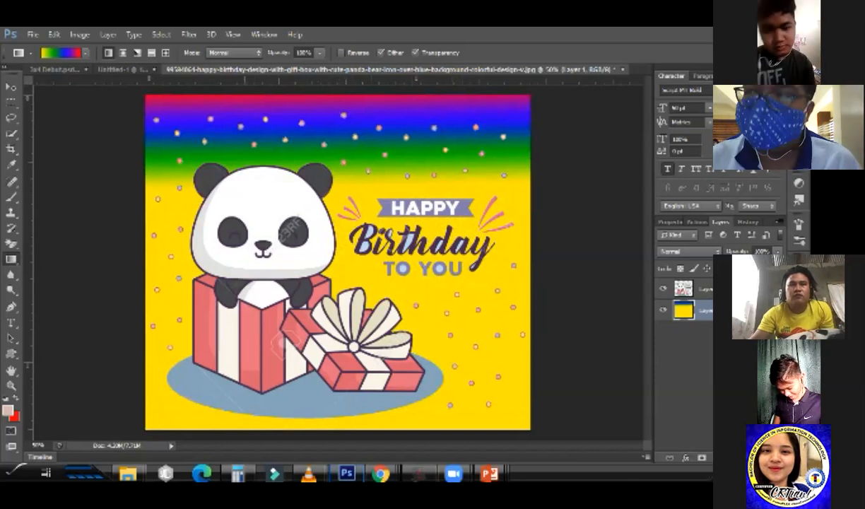
key(ctrl+z)
Try tall vertical linear gradients behind the panda, one with yellow at the bottom and one with yellow at the top, undoing both
drag(345, 424, 345, 424)
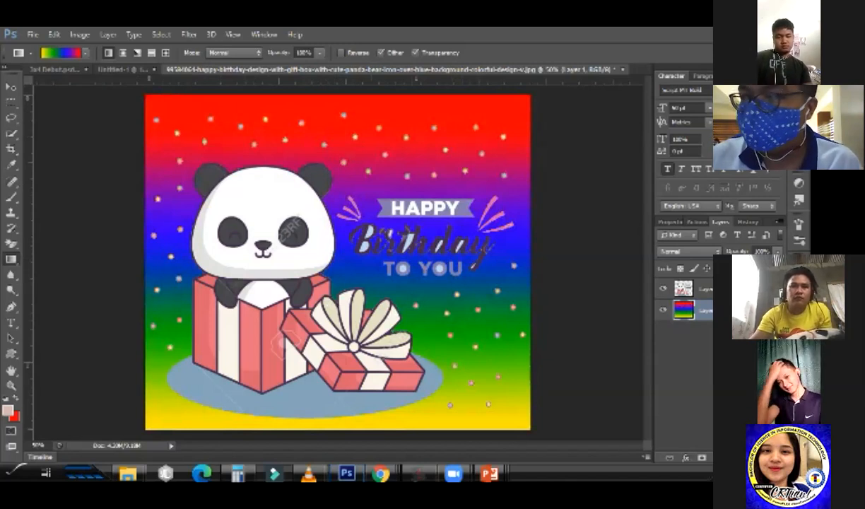
key(ctrl+z)
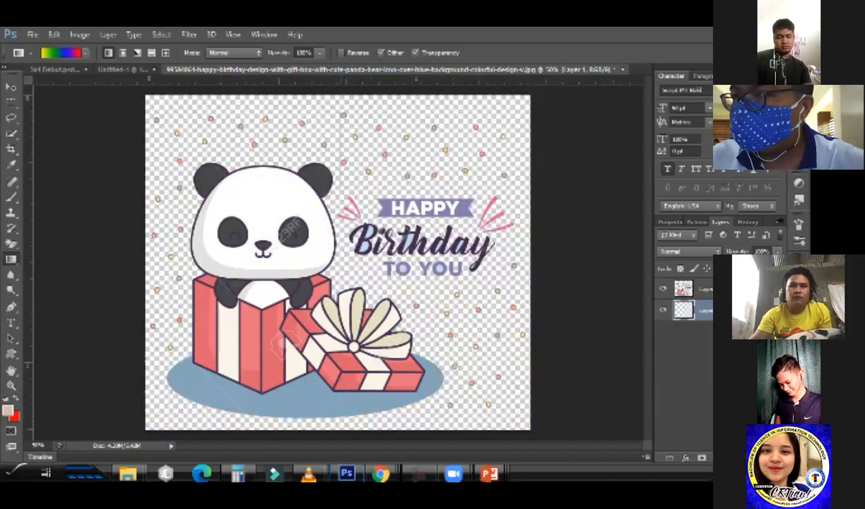
key(ctrl+z)
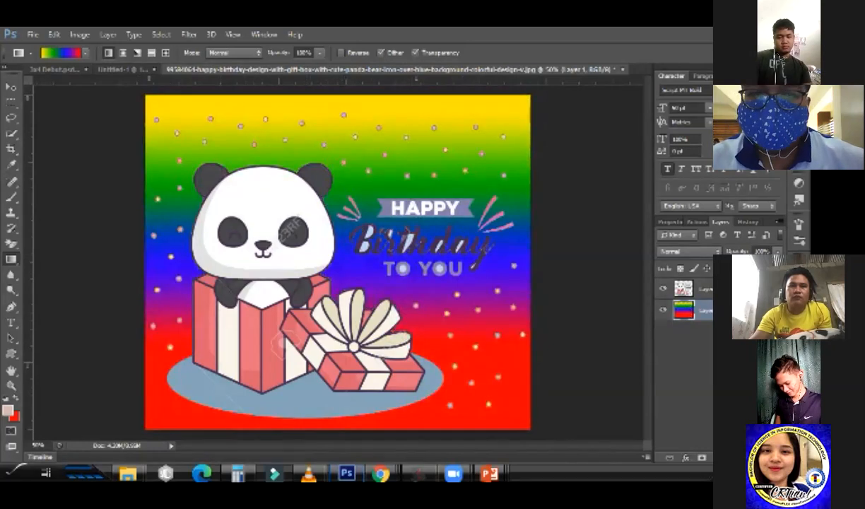
key(ctrl+z)
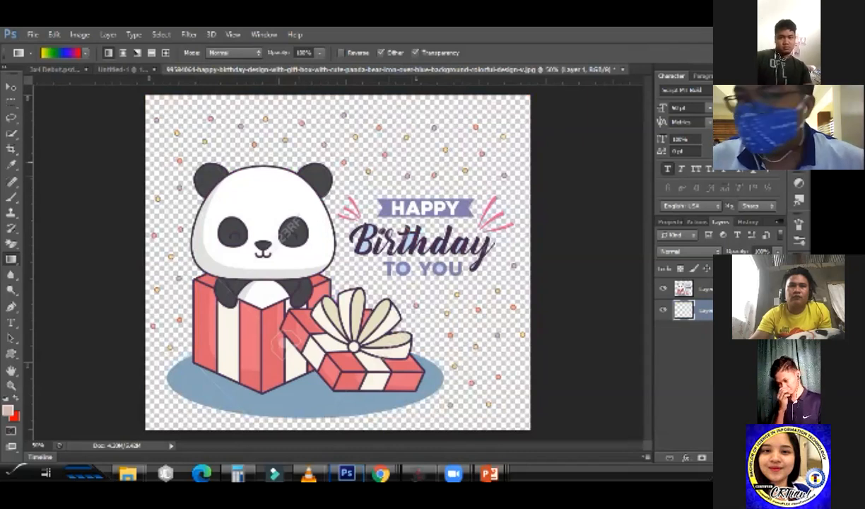
Try horizontal linear gradients behind the panda, first yellow to red and the other red to yellow from left to right, undoing both
drag(141, 270, 385, 271)
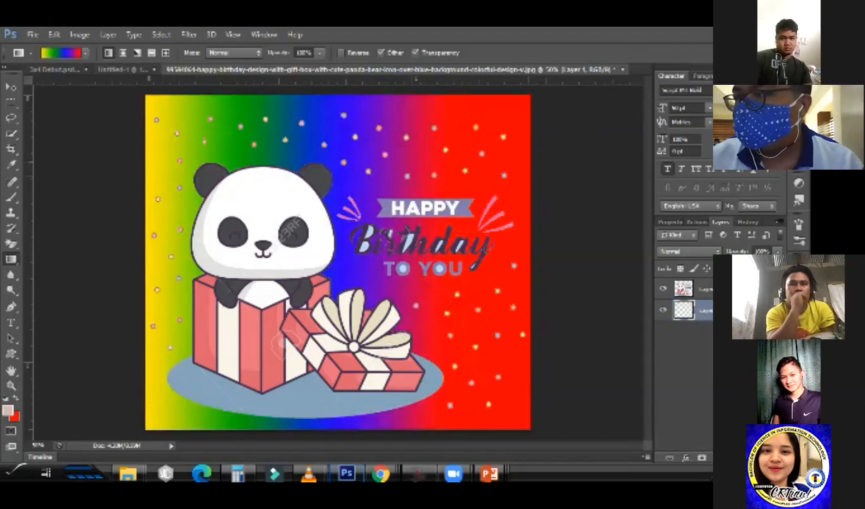
key(ctrl+z)
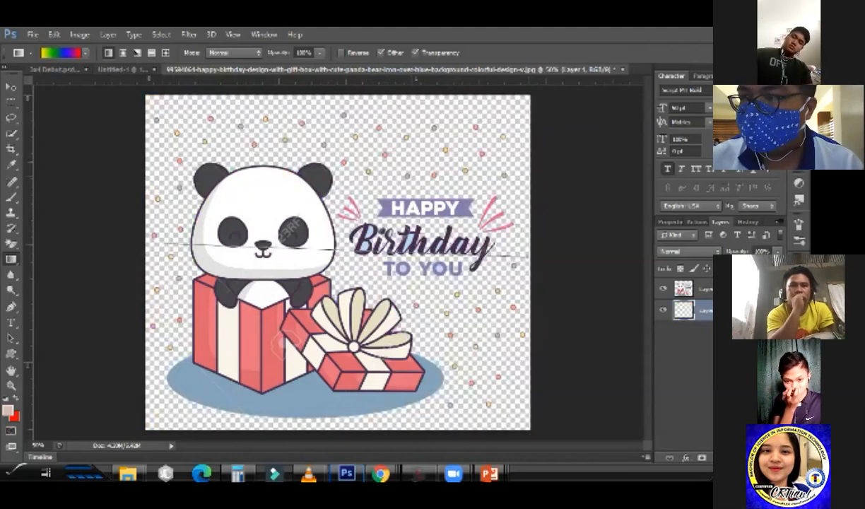
key(ctrl+z)
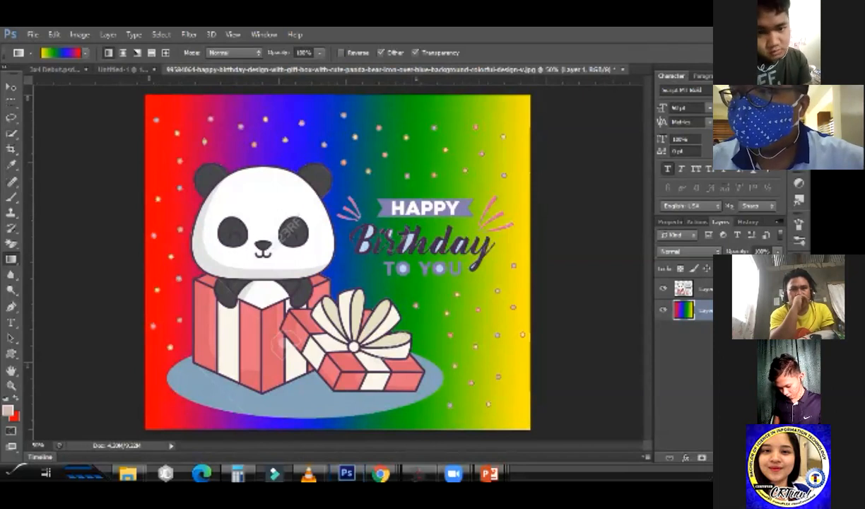
key(ctrl+z)
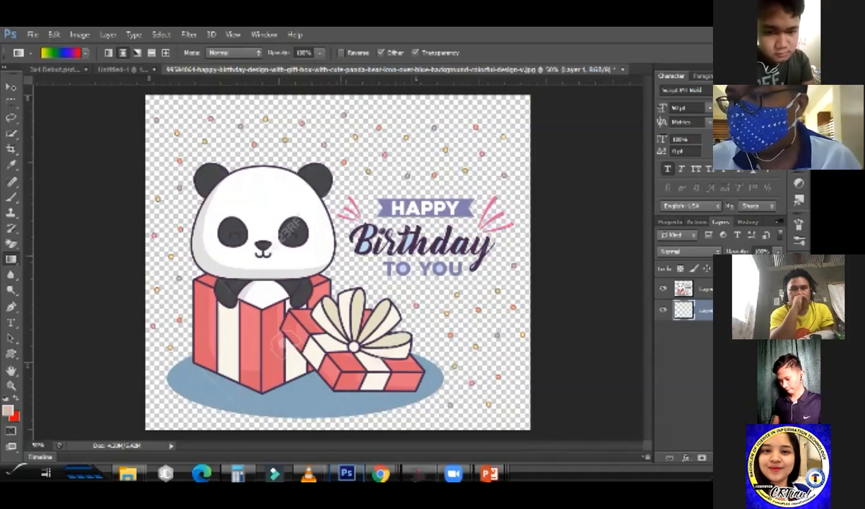
Try several radial gradients starting near the canvas center behind the panda, undoing each one
drag(392, 244, 431, 244)
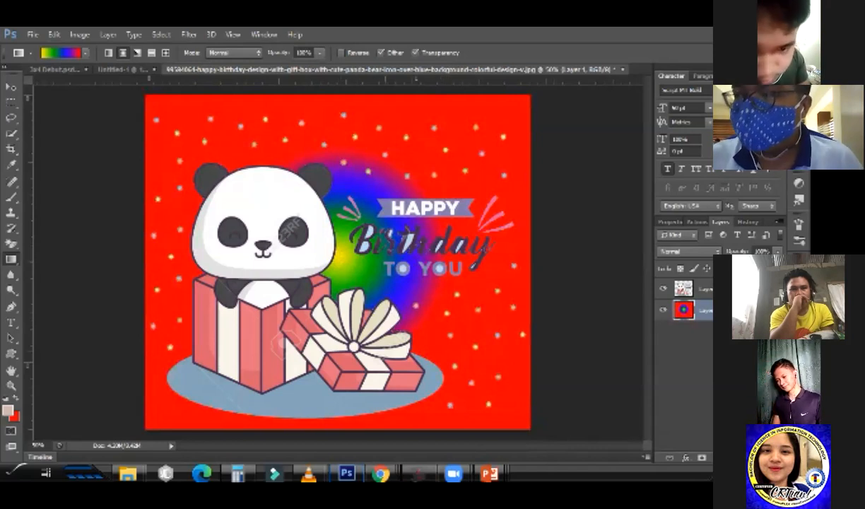
key(ctrl+z)
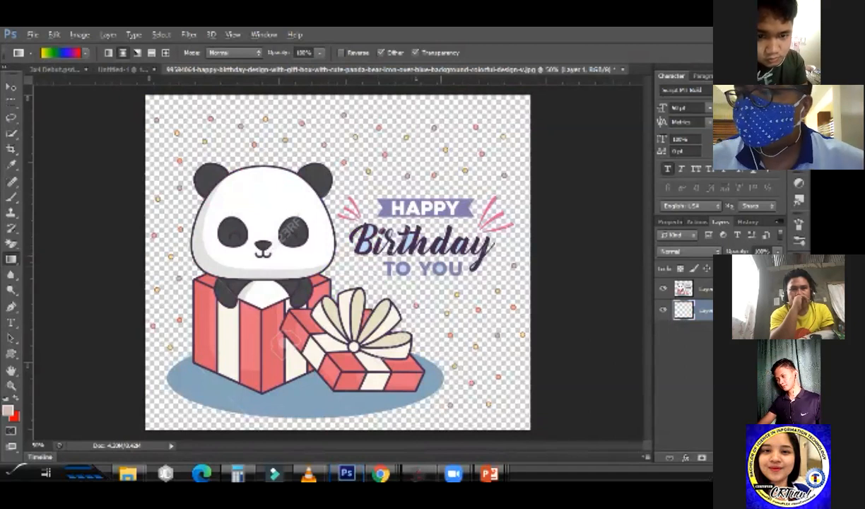
key(ctrl+z)
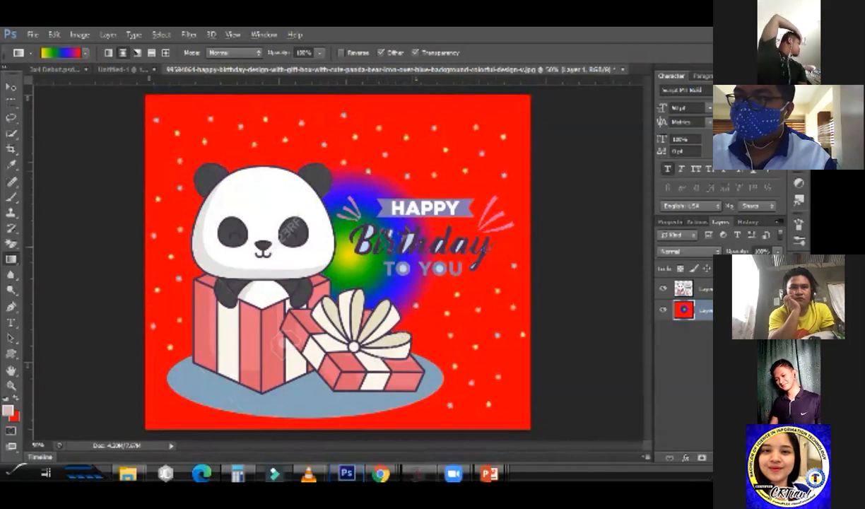
key(ctrl+z)
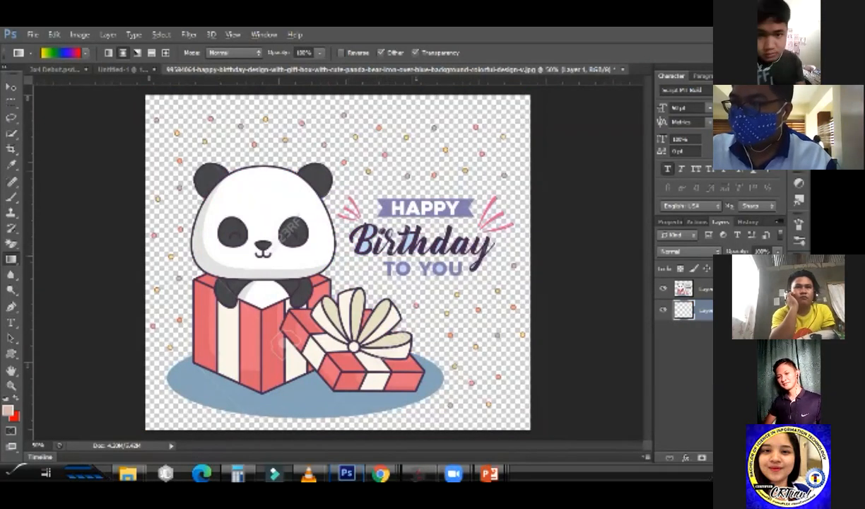
drag(344, 257, 344, 152)
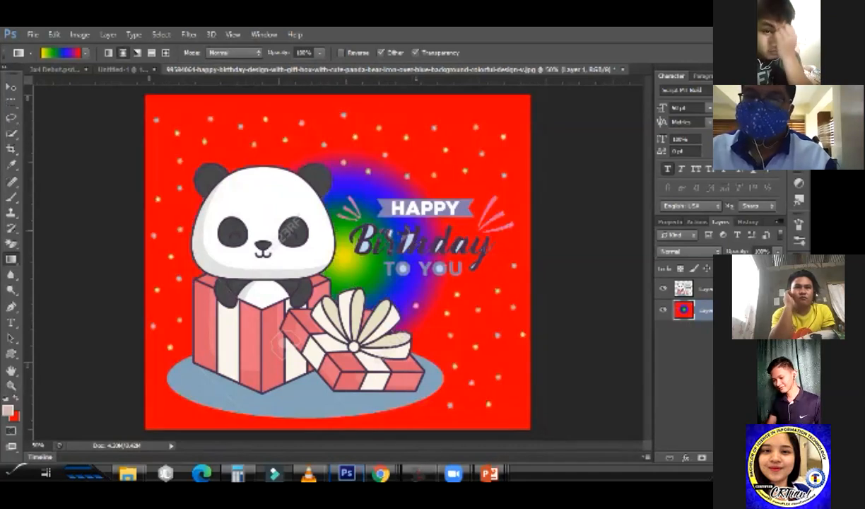
key(ctrl+z)
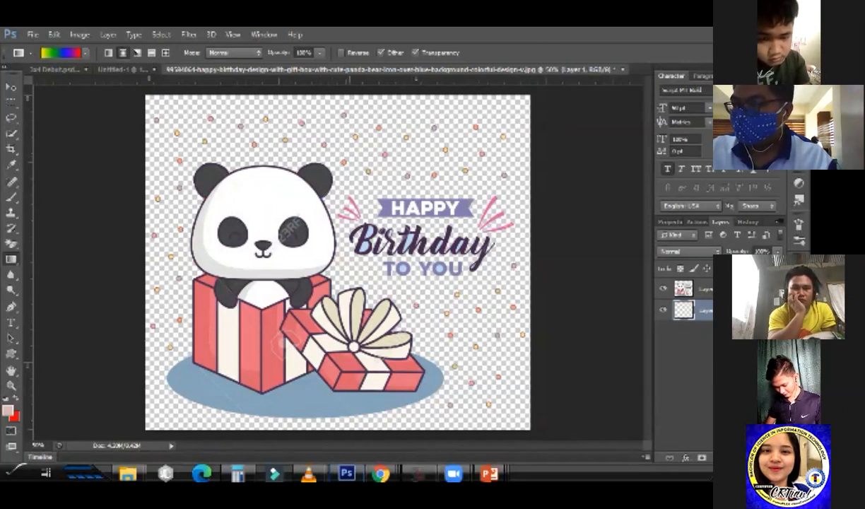
Try radial gradients starting from the canvas's bottom edge and from its left edge, undoing both
drag(347, 429, 330, 253)
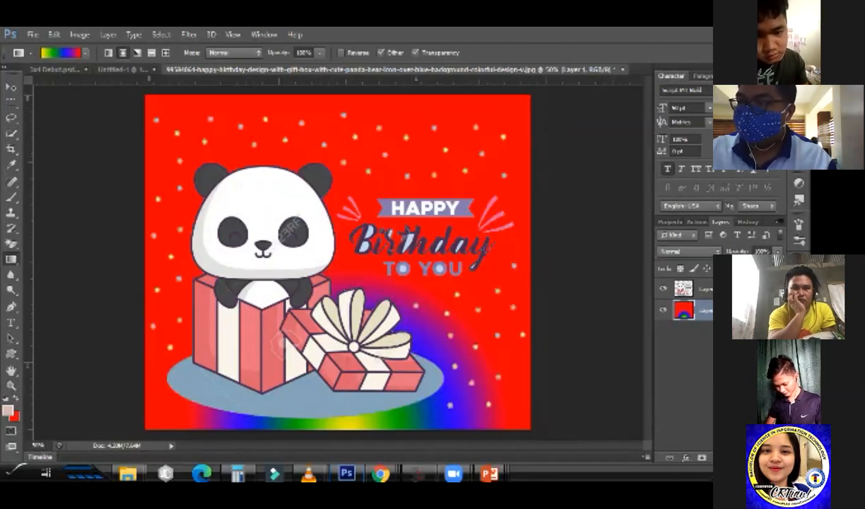
key(ctrl+z)
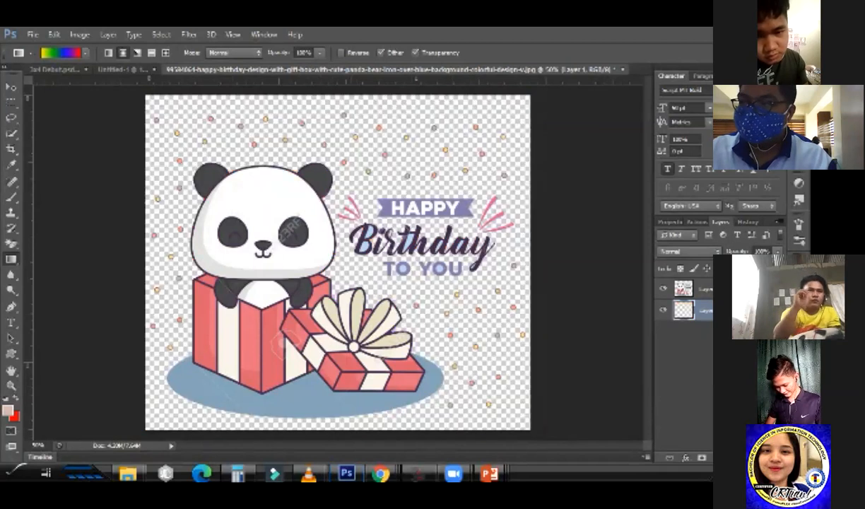
drag(338, 240, 339, 240)
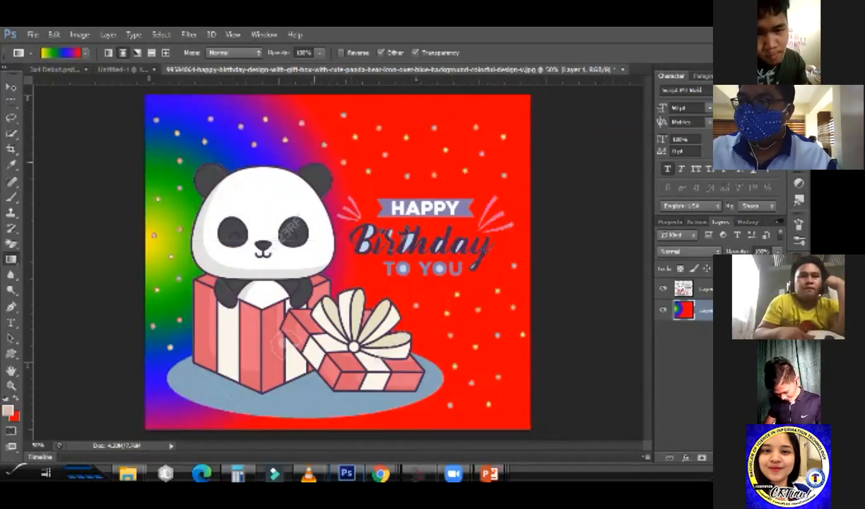
key(ctrl+z)
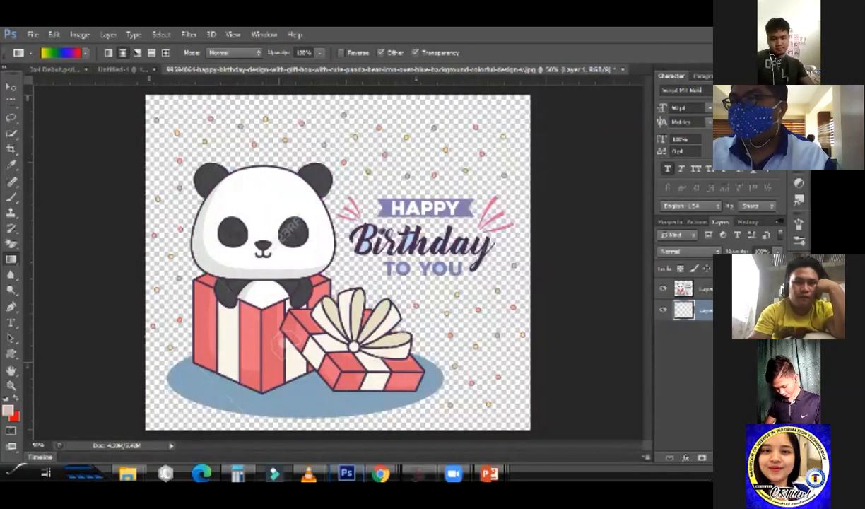
Edit the gradient from the Foreground to Background preset, setting its first color stop to yellow fff600
click(61, 52)
click(369, 147)
click(351, 147)
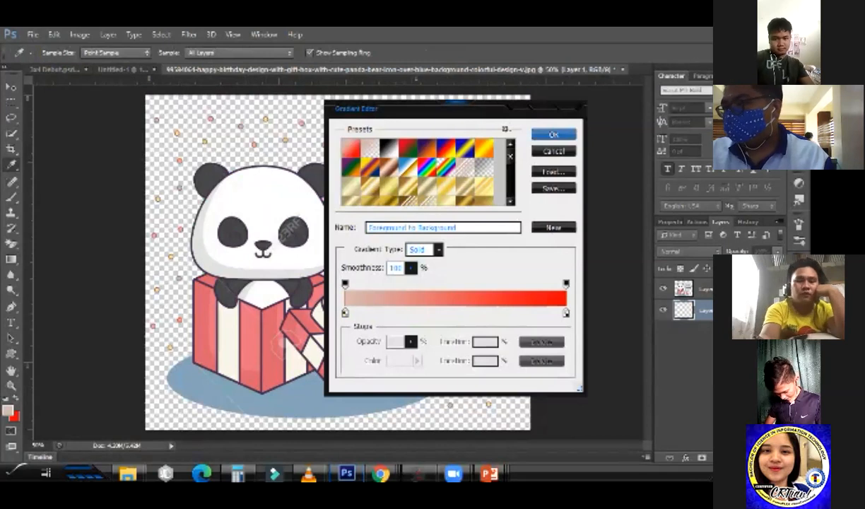
double_click(345, 313)
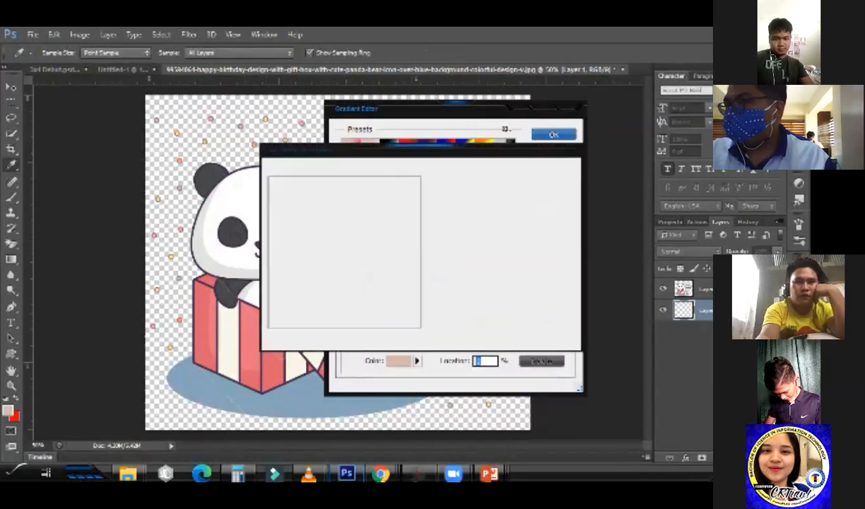
click(269, 178)
click(418, 295)
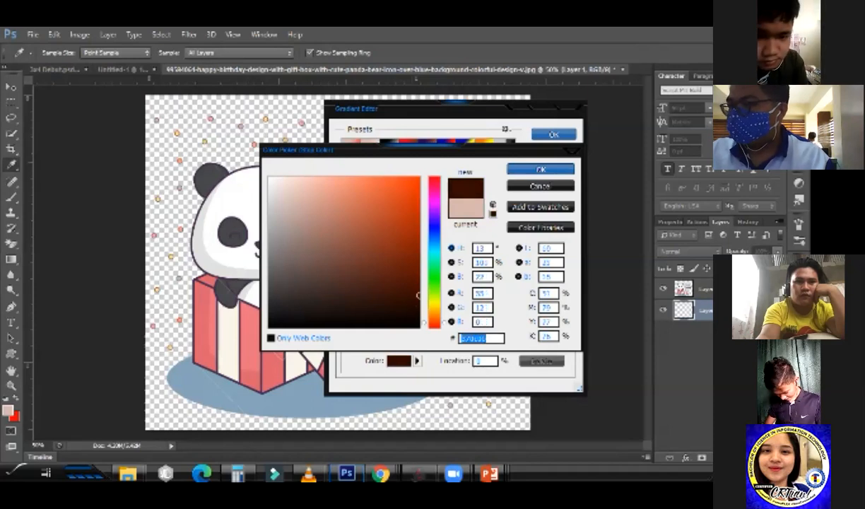
text(fff600)
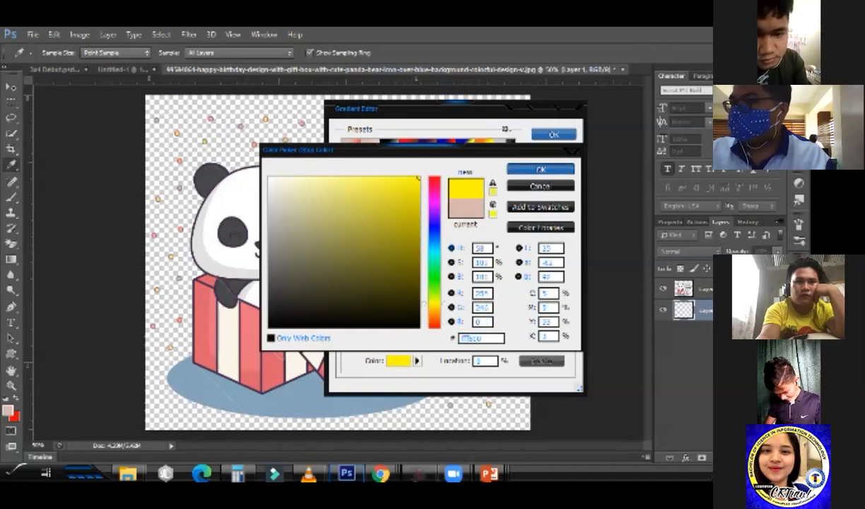
key(Return)
Set the gradient's end color stop to white ffffff and try a radial gradient from the canvas's upper-left corner, undoing it
click(566, 313)
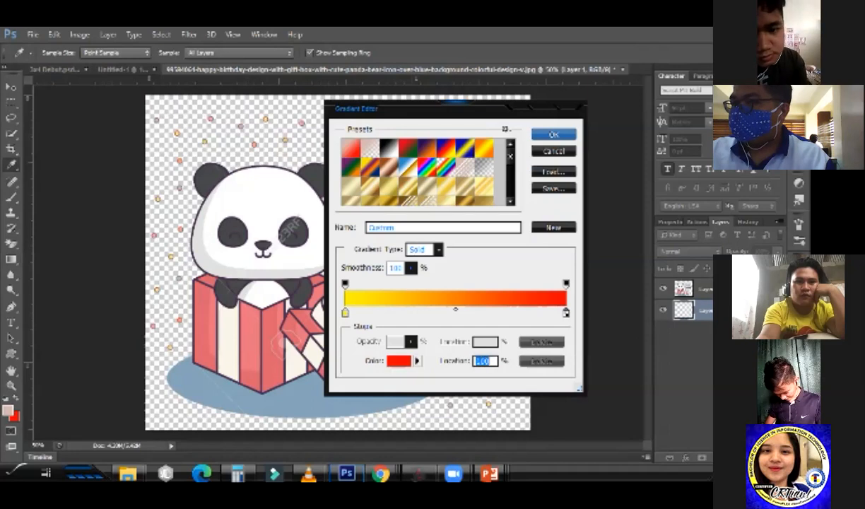
double_click(566, 312)
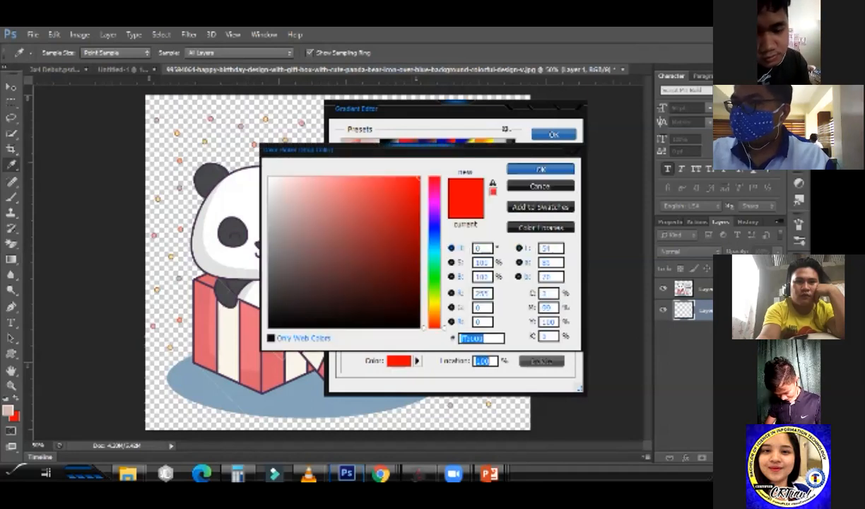
text(ffffff)
key(Return)
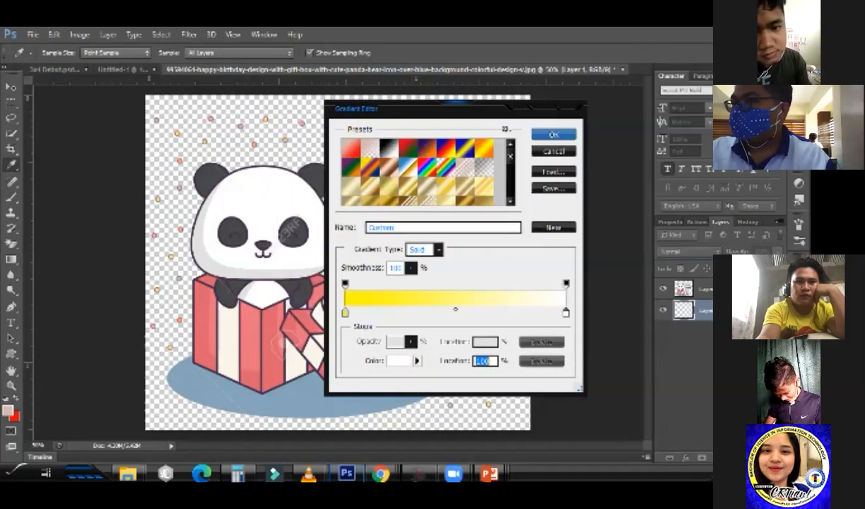
key(Return)
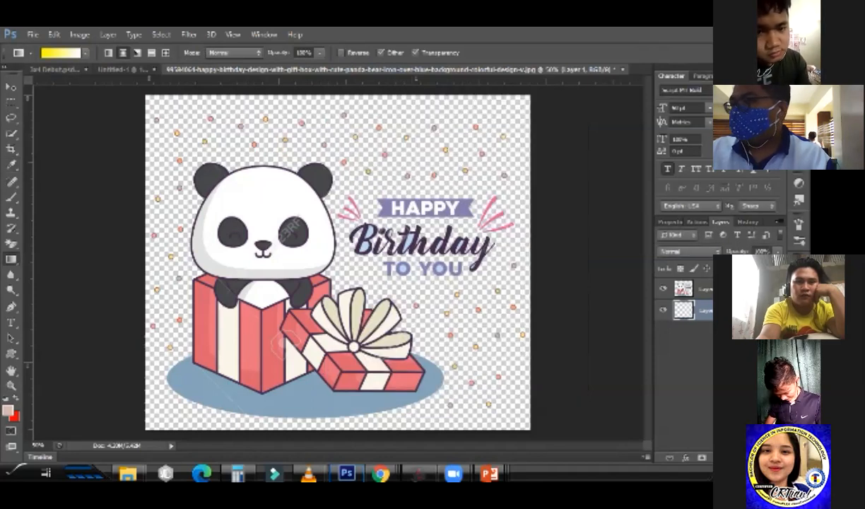
drag(145, 96, 279, 221)
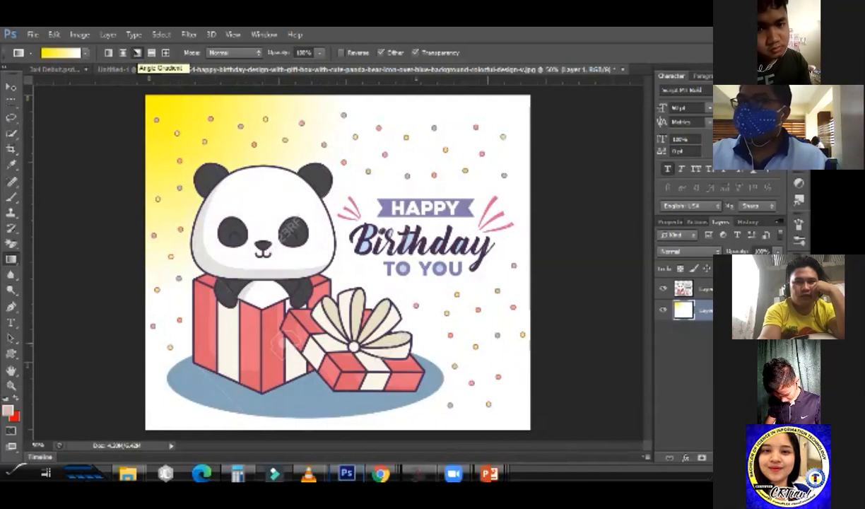
key(ctrl+z)
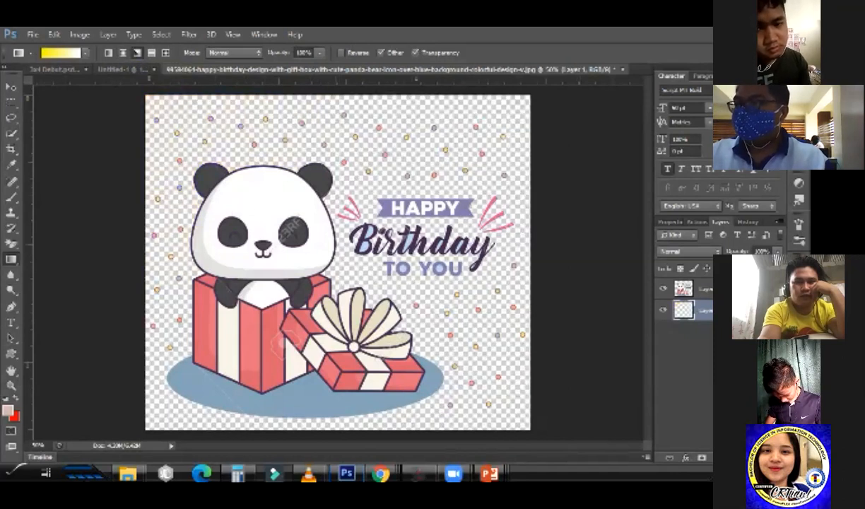
Try three angle gradients with the Spectrum preset behind the panda, starting near the canvas center and its right edge, undoing each
click(61, 52)
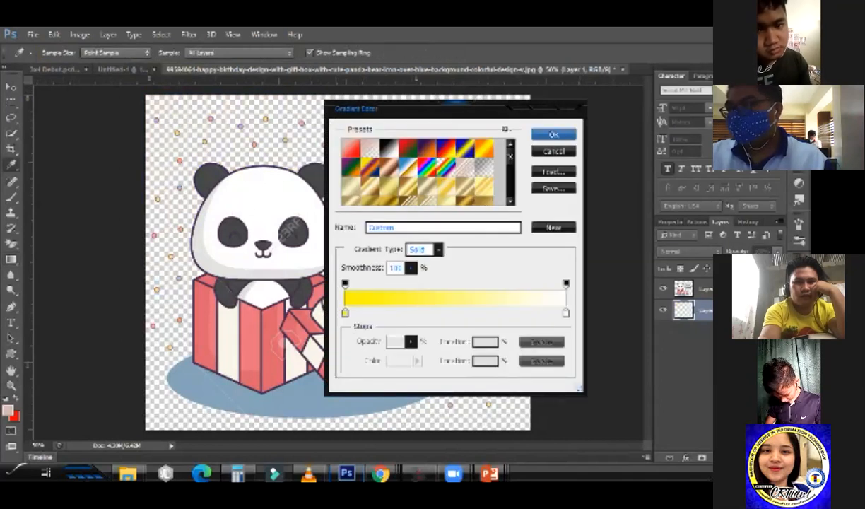
click(434, 162)
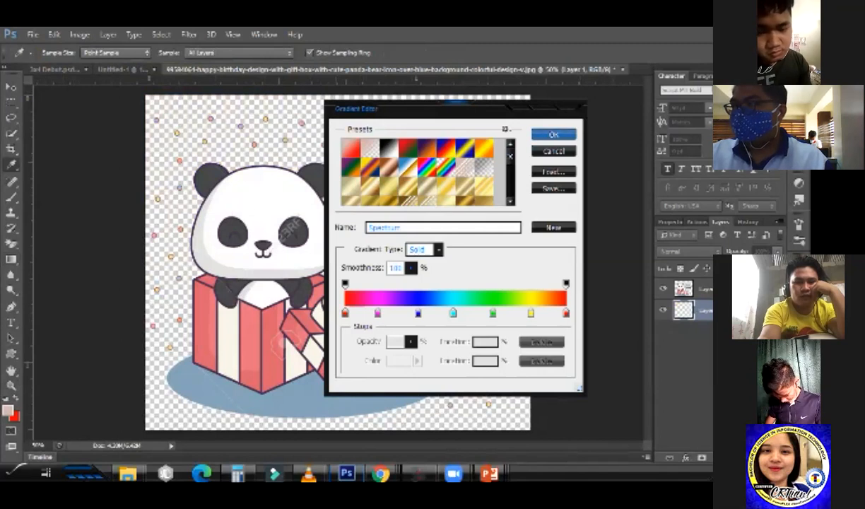
click(553, 134)
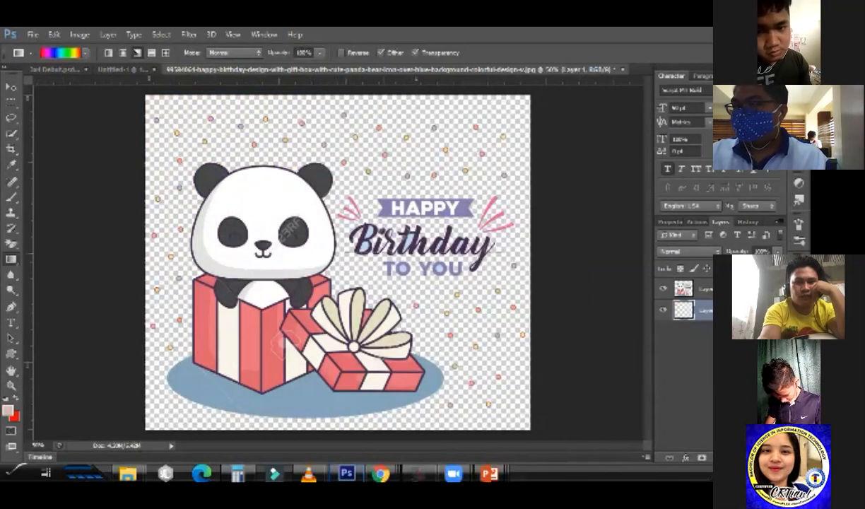
drag(346, 254, 494, 266)
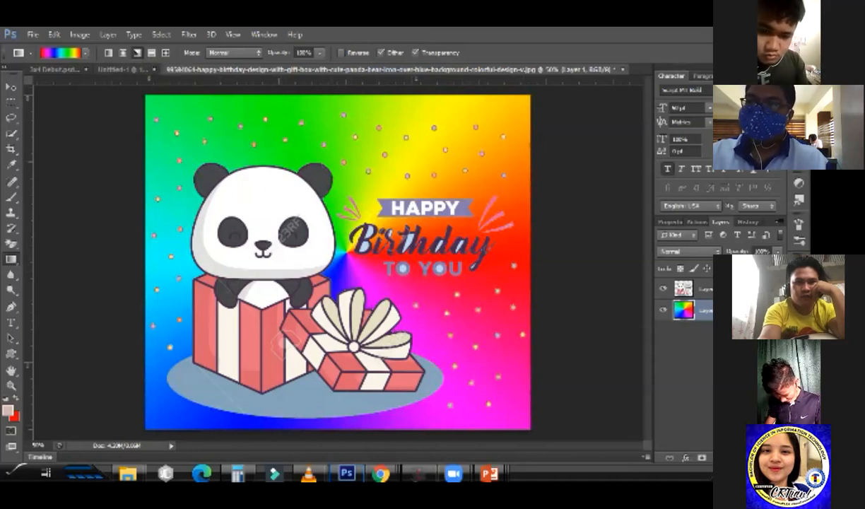
key(ctrl+z)
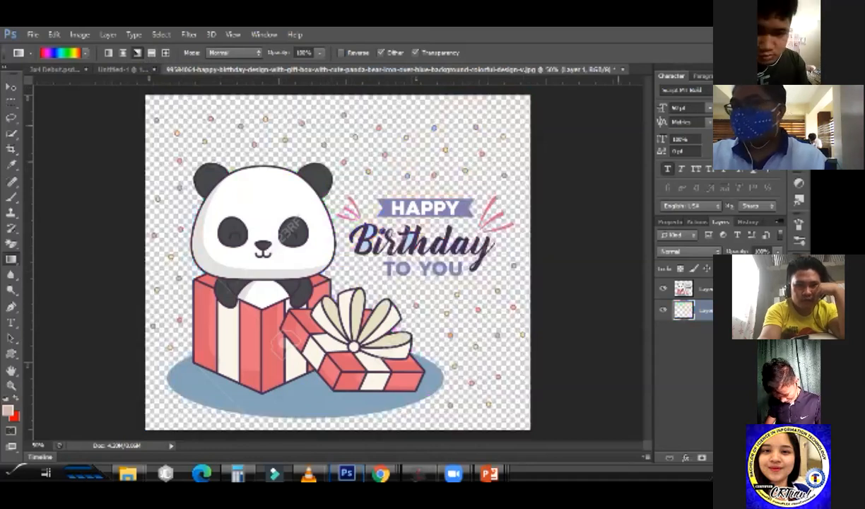
drag(514, 263, 349, 263)
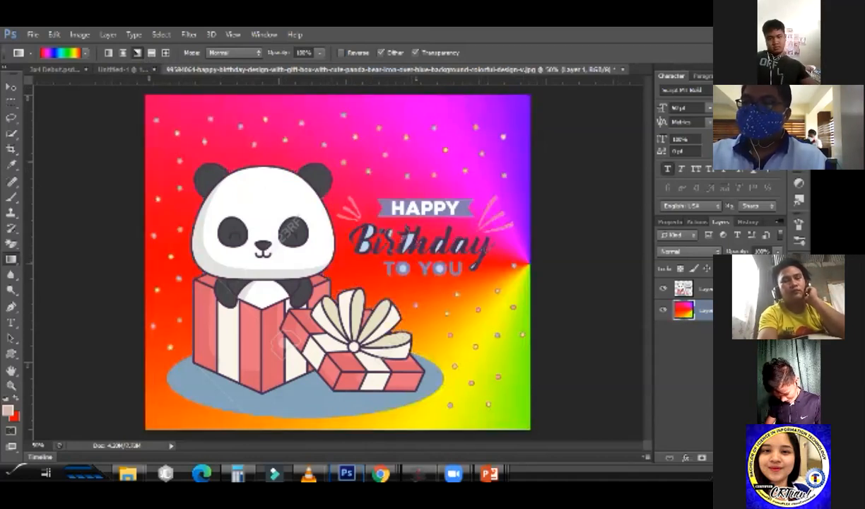
key(ctrl+z)
drag(349, 265, 513, 266)
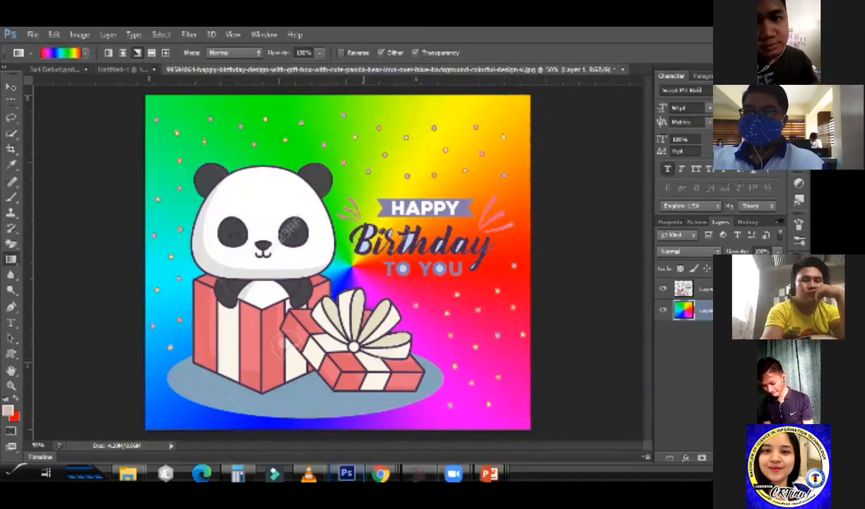
key(ctrl+z)
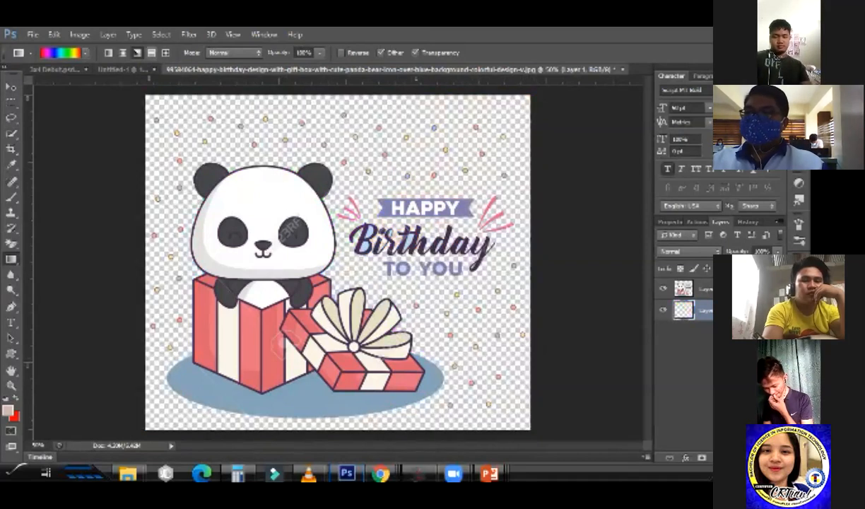
Try reflected gradients from the canvas's left and top edges and a central diamond gradient with the Orange, Yellow, Orange preset, removing each
click(61, 53)
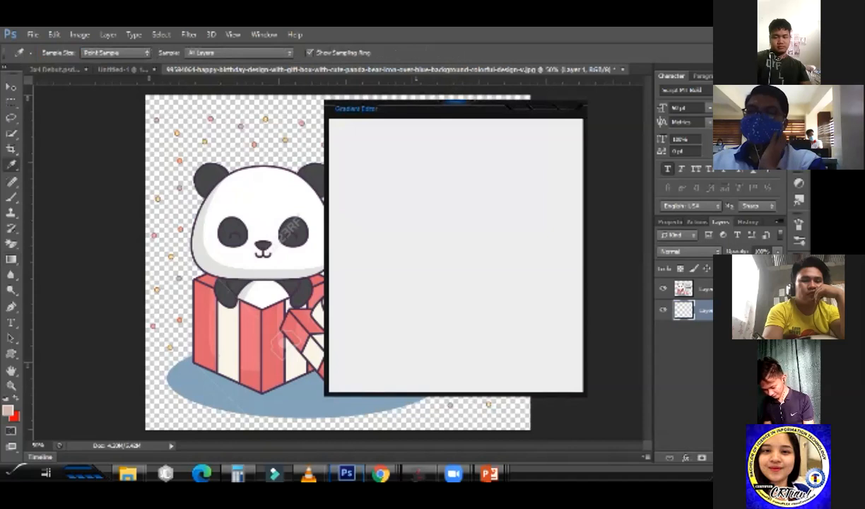
click(484, 148)
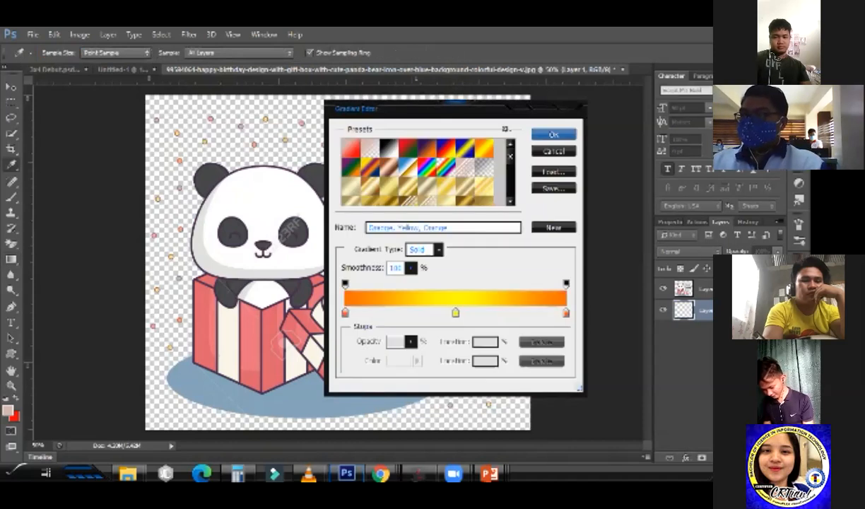
click(553, 135)
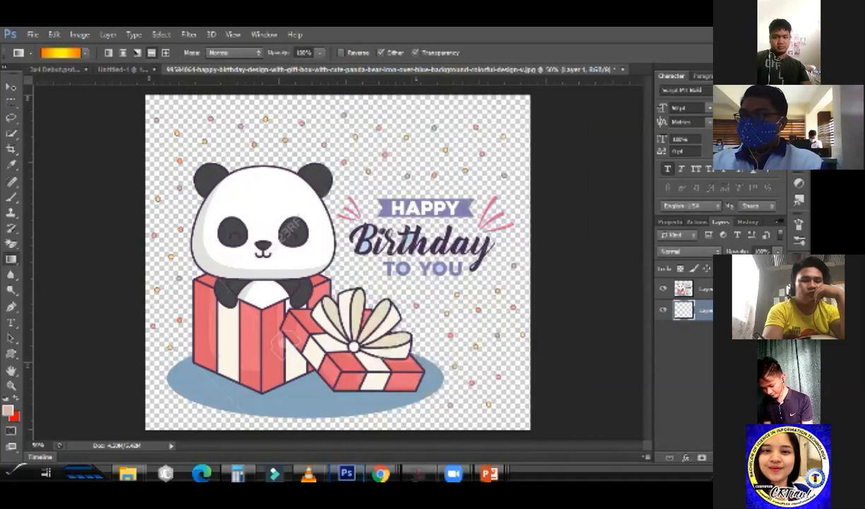
drag(147, 248, 309, 248)
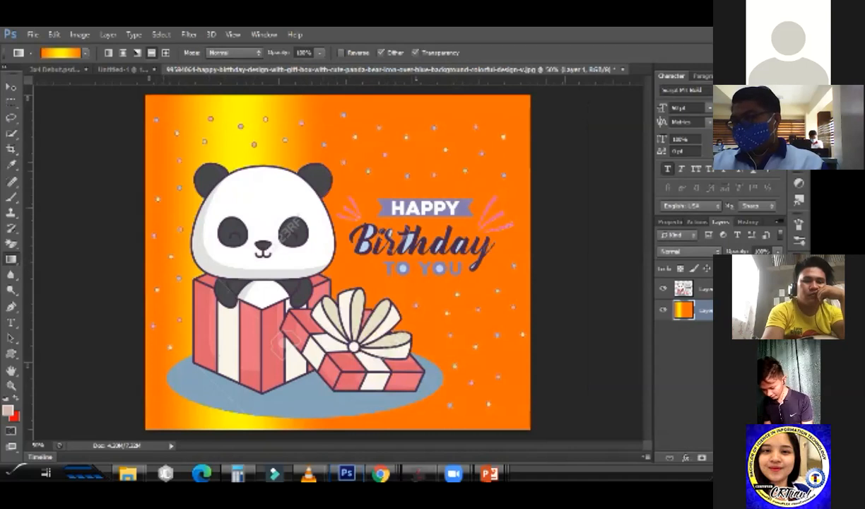
key(ctrl+z)
drag(323, 96, 322, 212)
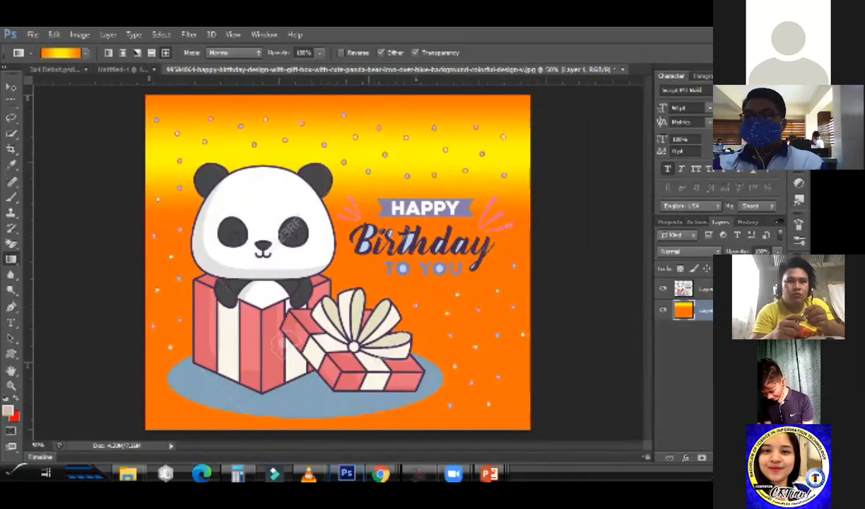
key(ctrl+z)
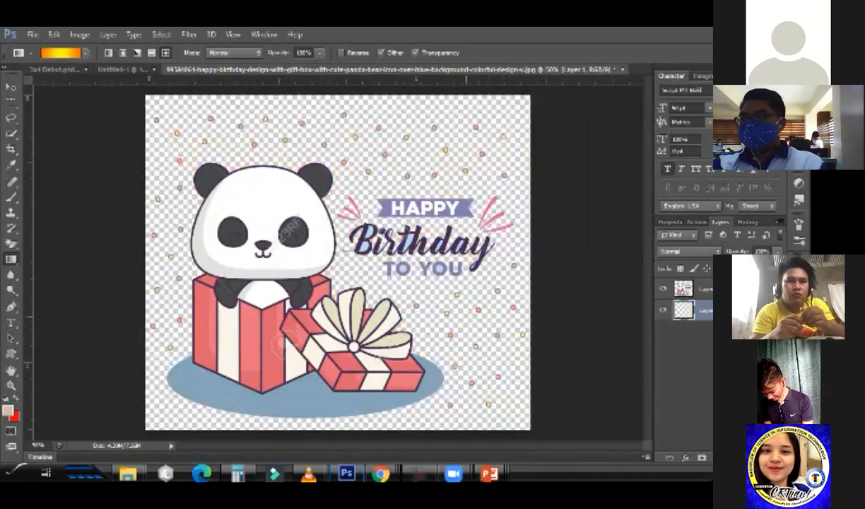
key(ctrl+z)
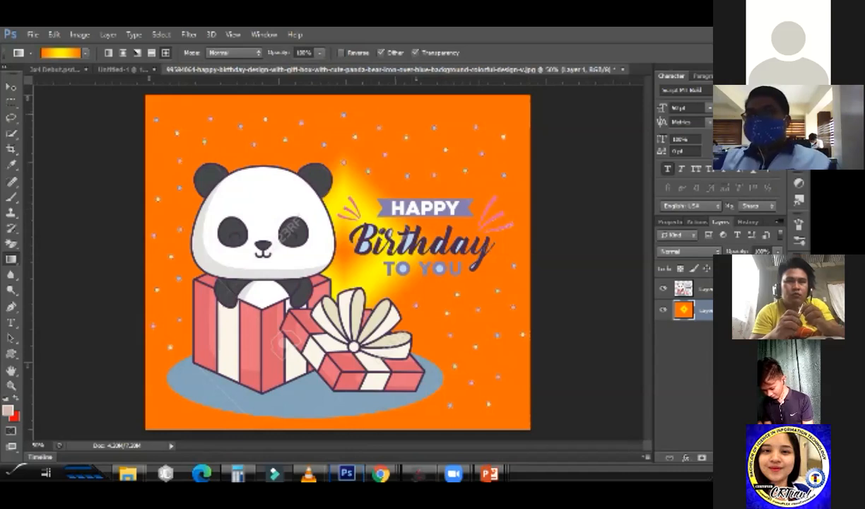
key(Delete)
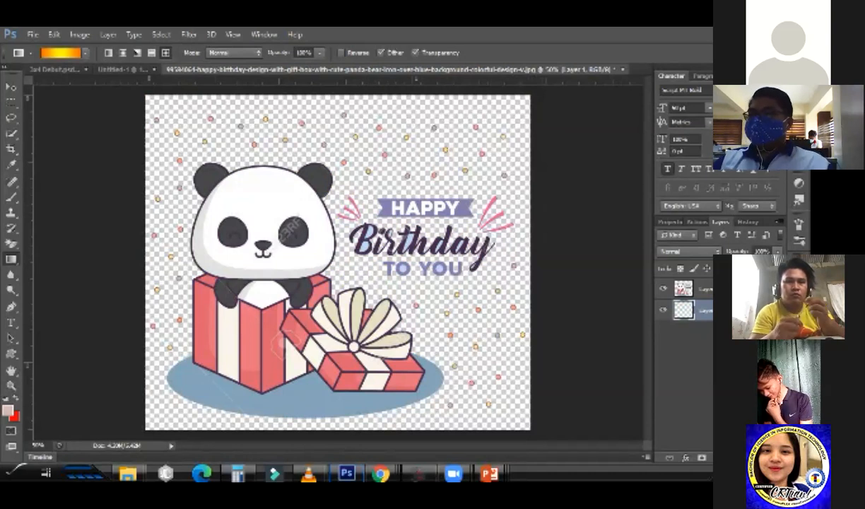
Switch to the Paint Bucket tool and set the foreground color to bright yellow
click(10, 259)
click(67, 258)
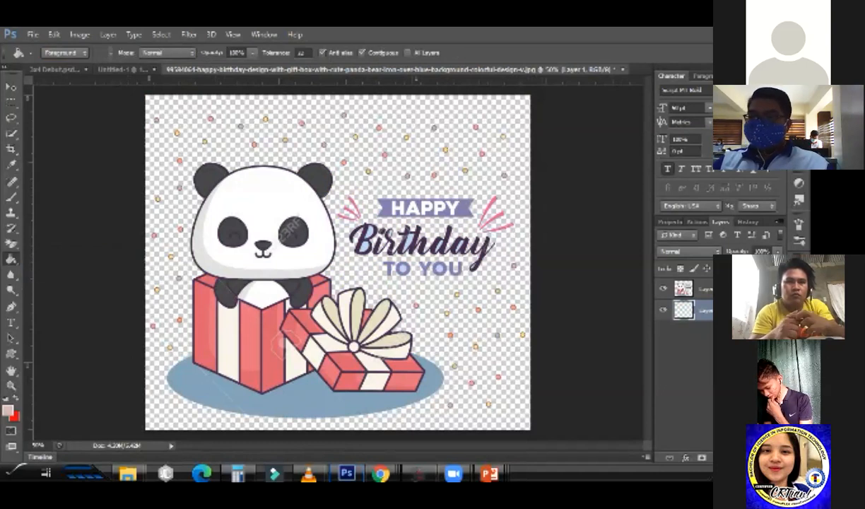
click(8, 410)
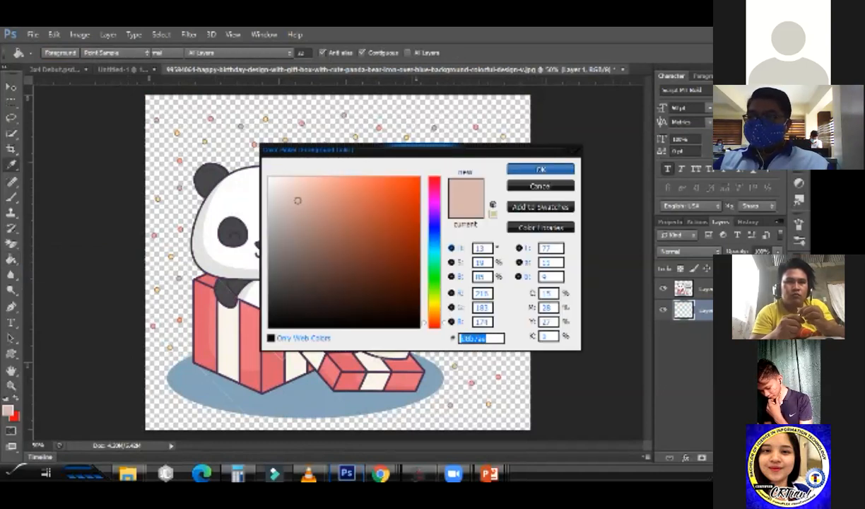
click(433, 303)
click(418, 178)
key(Return)
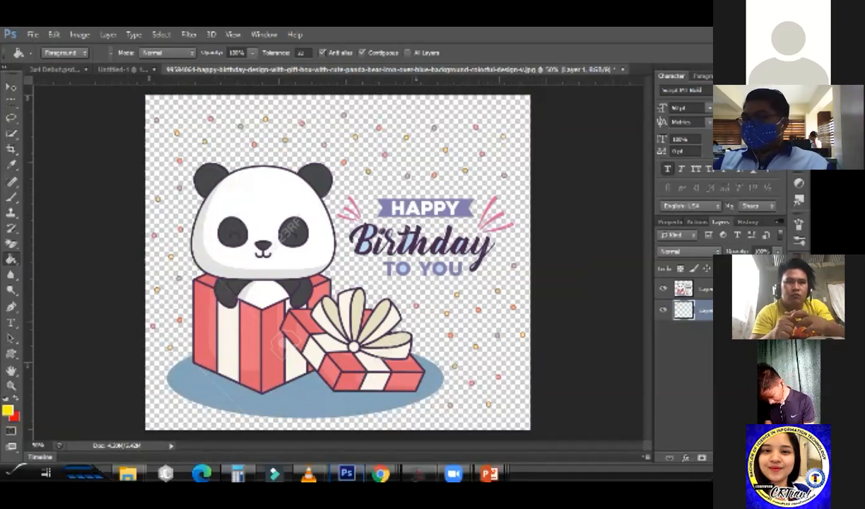
Try filling the whole background layer behind the panda with the yellow foreground color, undoing the fill
key(alt+BackSpace)
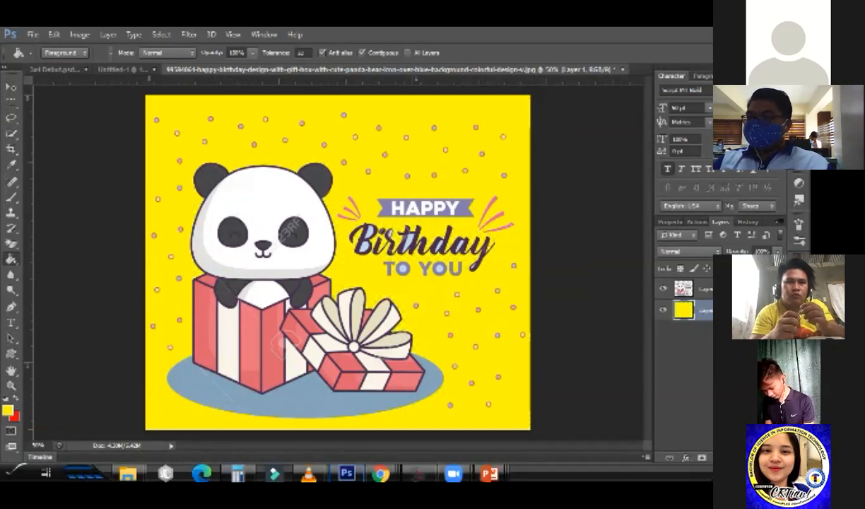
right_click(11, 259)
click(71, 267)
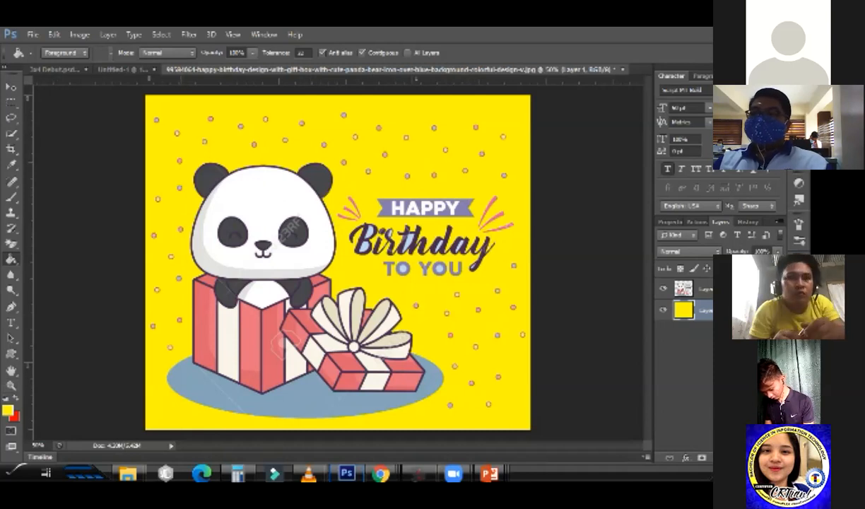
key(ctrl+z)
Make a rectangular marquee selection around the panda's head and most of the birthday text, and fill it with the yellow foreground color
key(m)
mouse_move(160, 110)
mouse_down()
mouse_move(280, 194)
mouse_move(471, 302)
mouse_up()
right_click(10, 102)
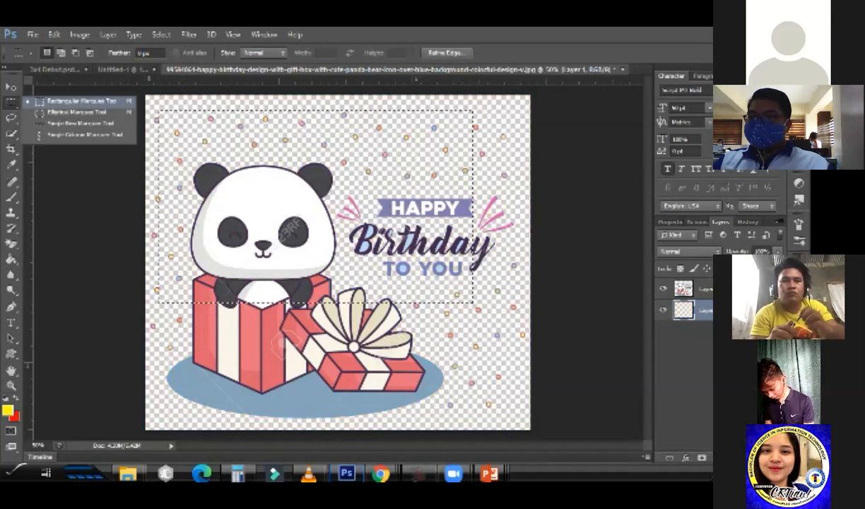
click(79, 101)
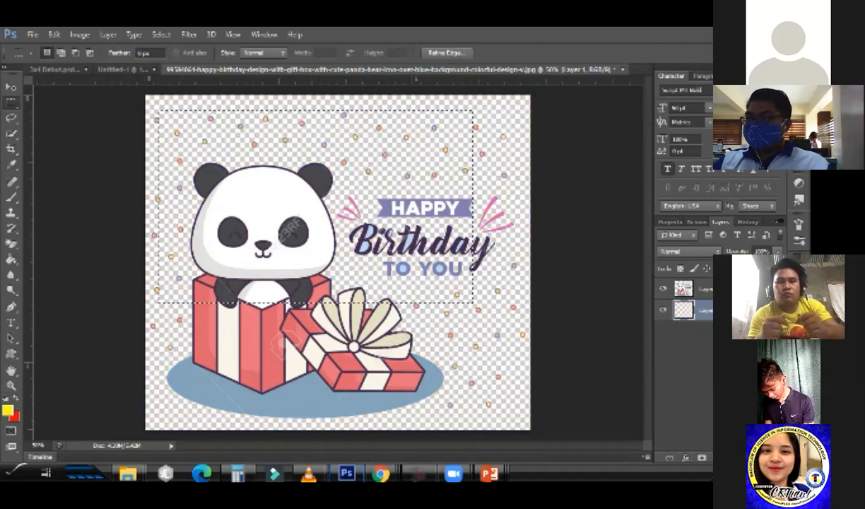
click(11, 260)
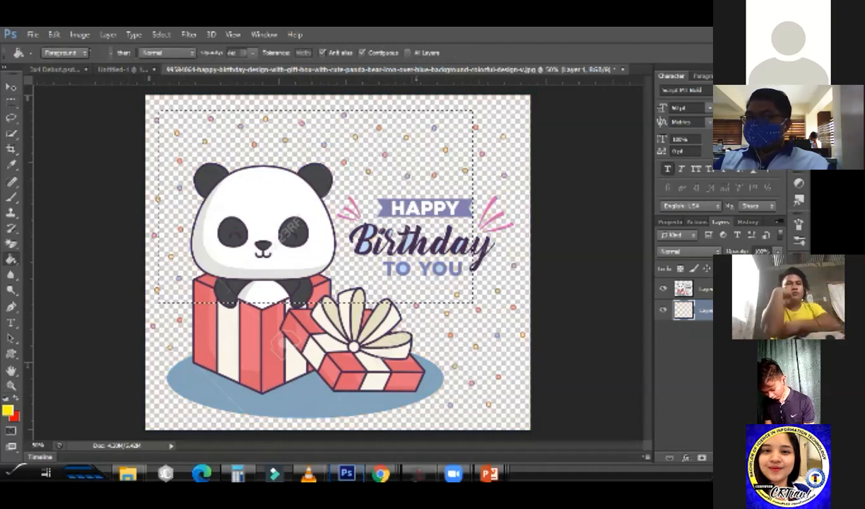
key(alt+BackSpace)
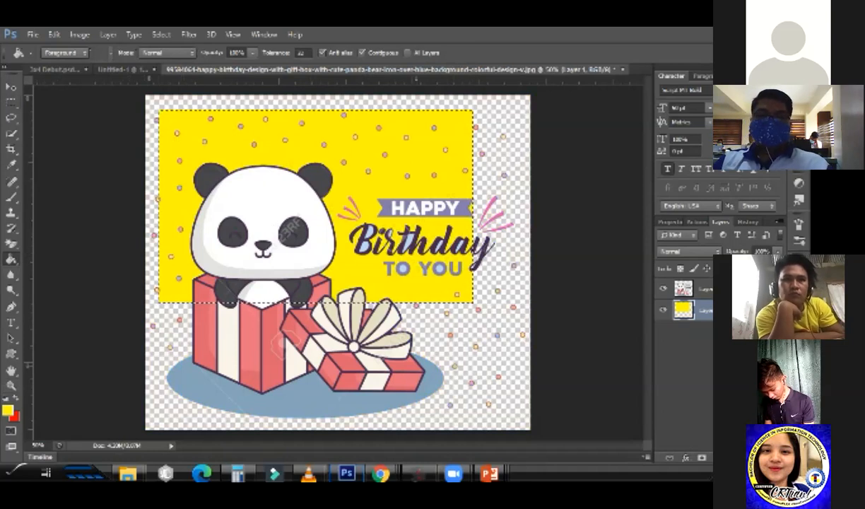
Undo the yellow fill on the background layer and clear the rectangular selection
key(ctrl+z)
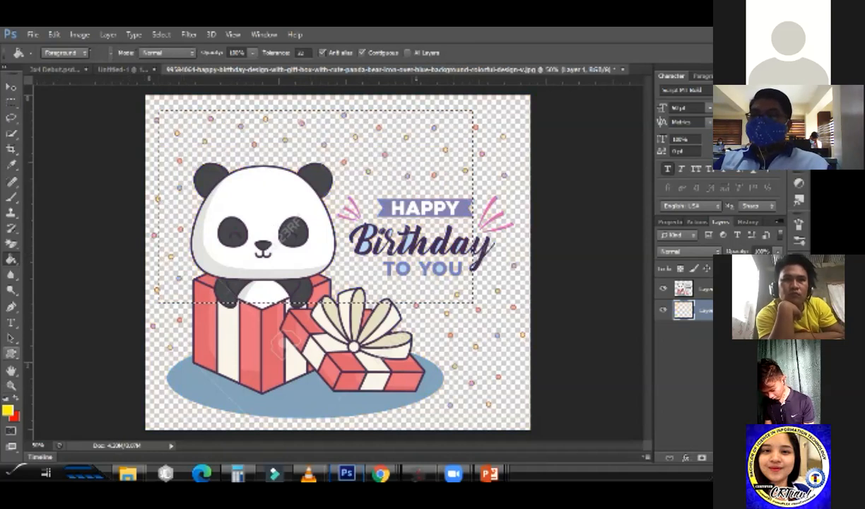
key(ctrl+d)
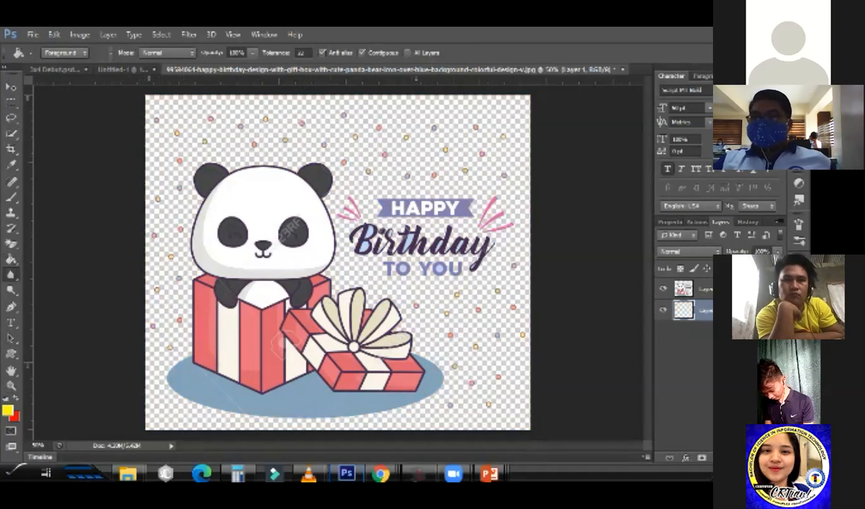
Select the Blur tool and show the Blur Tool slide in the PowerPoint slideshow before returning to Photoshop
click(11, 275)
mouse_move(487, 472)
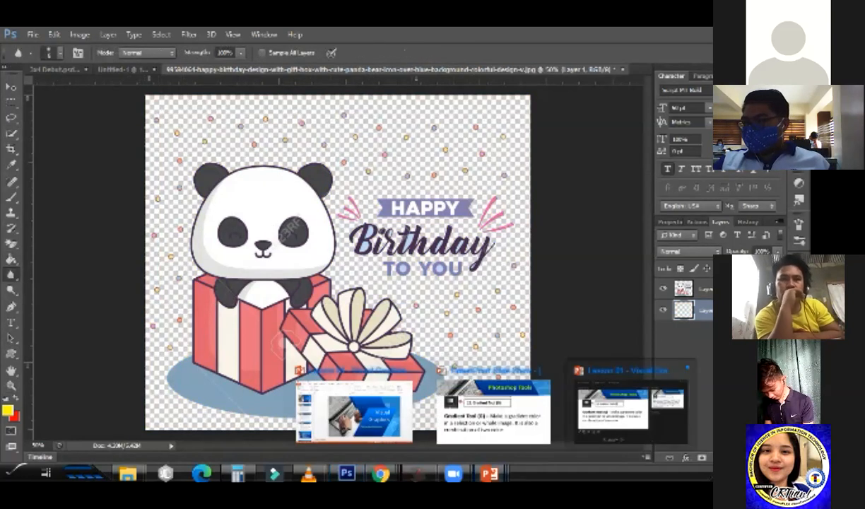
click(493, 409)
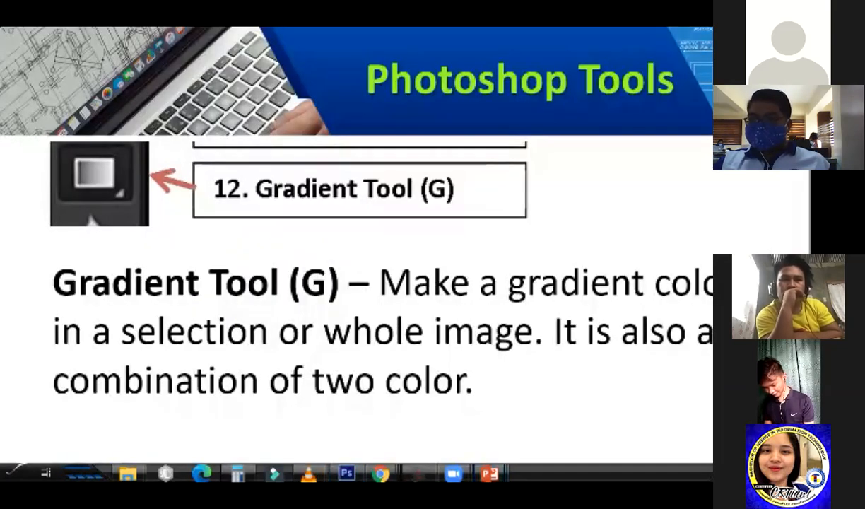
key(Right)
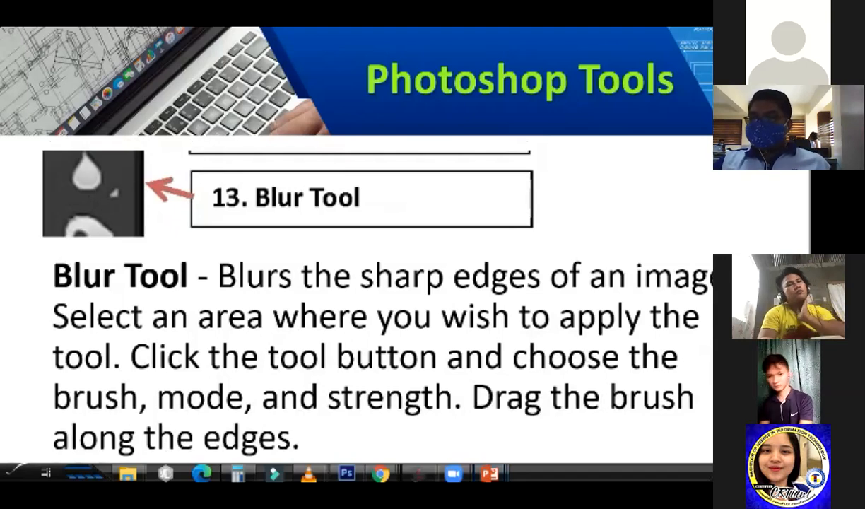
click(346, 472)
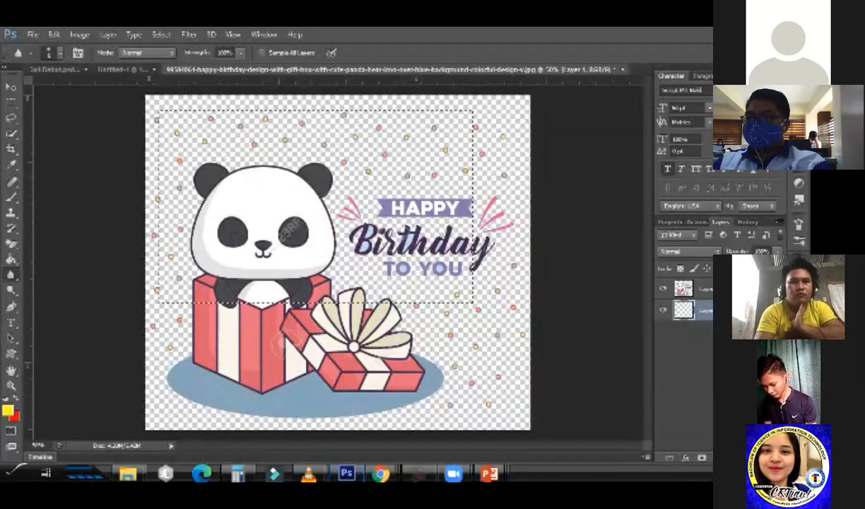
Blur the outer edge of the dark outline along the side of the panda's head, beside the pink rays
key(z)
click(332, 214)
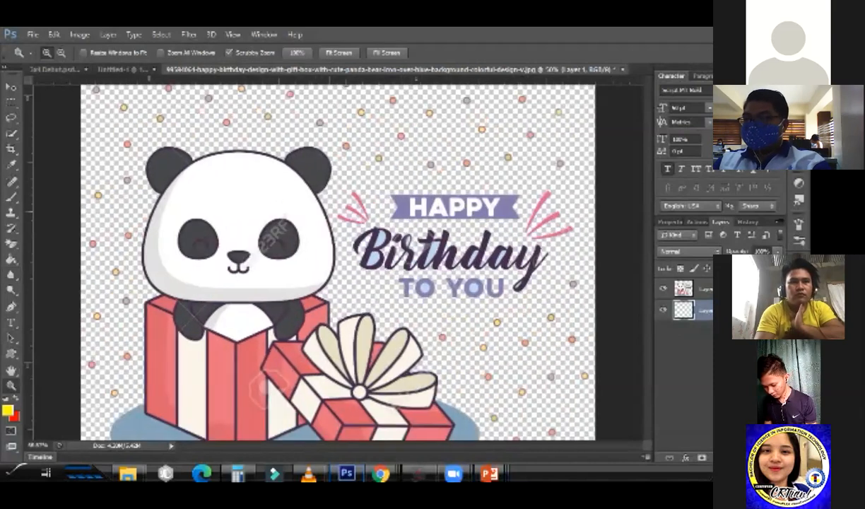
click(333, 214)
click(332, 214)
click(332, 214)
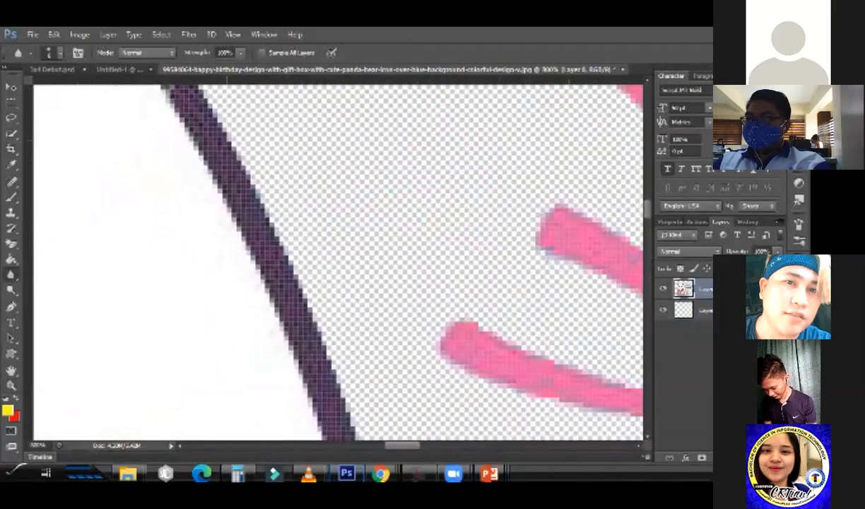
drag(210, 121, 291, 291)
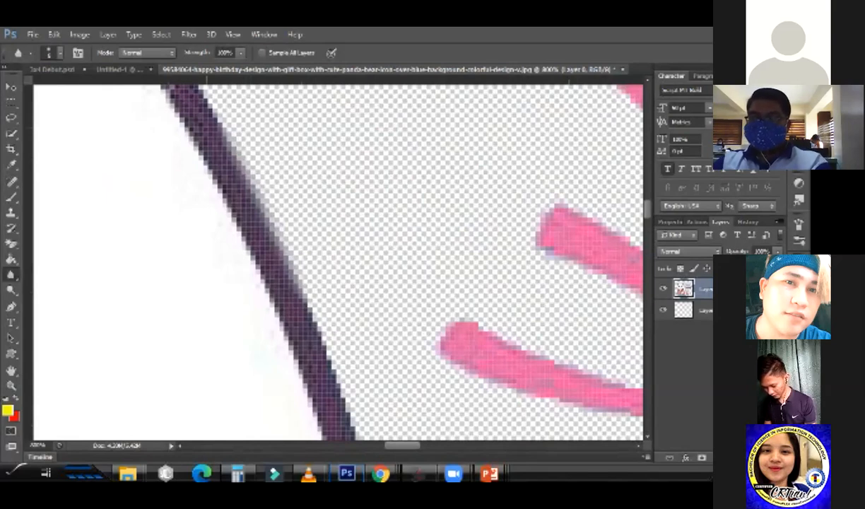
key(ctrl+0)
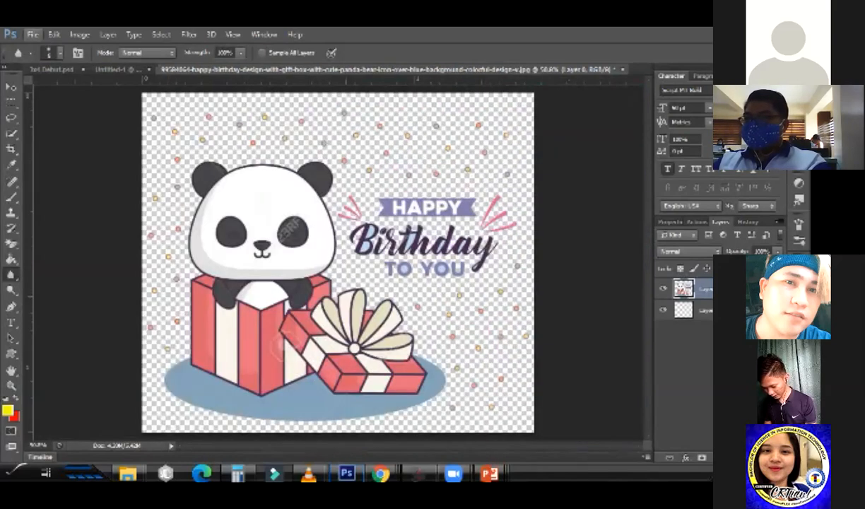
Open the picture frame photo 71+PuWiny-L from New folder inside the Activity 1 folder
click(32, 34)
click(47, 58)
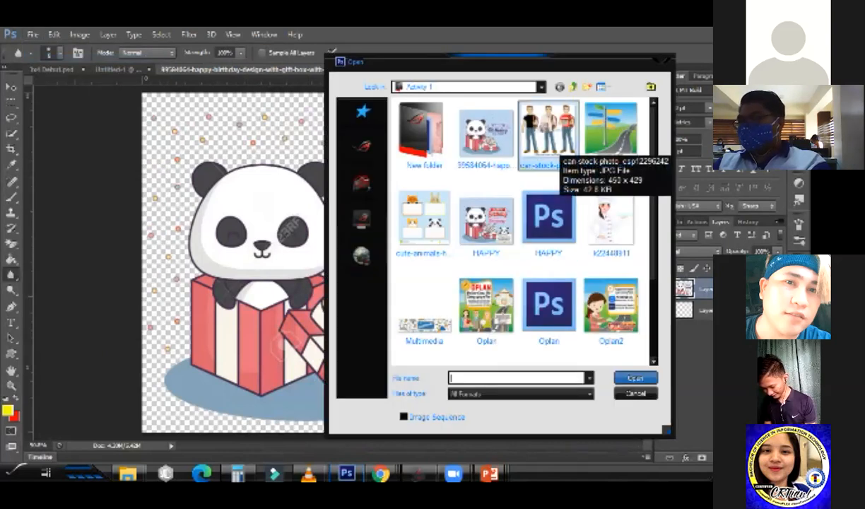
click(573, 86)
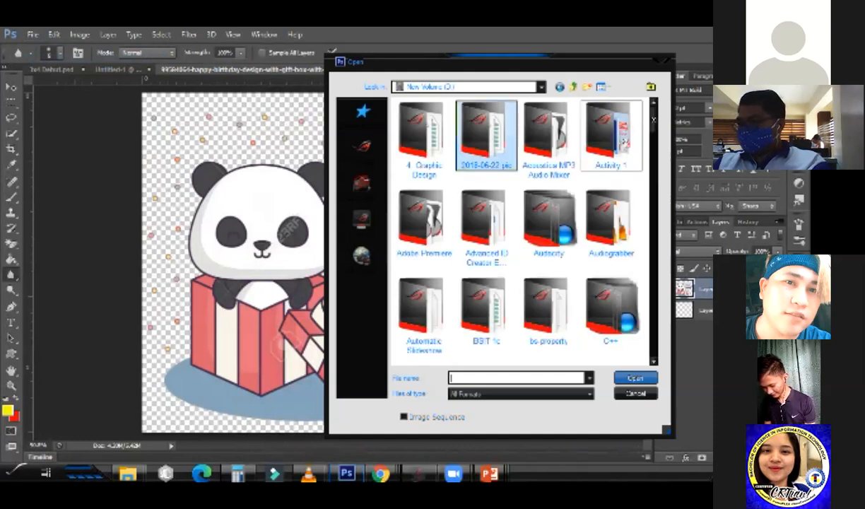
double_click(610, 134)
double_click(424, 134)
click(548, 140)
double_click(548, 140)
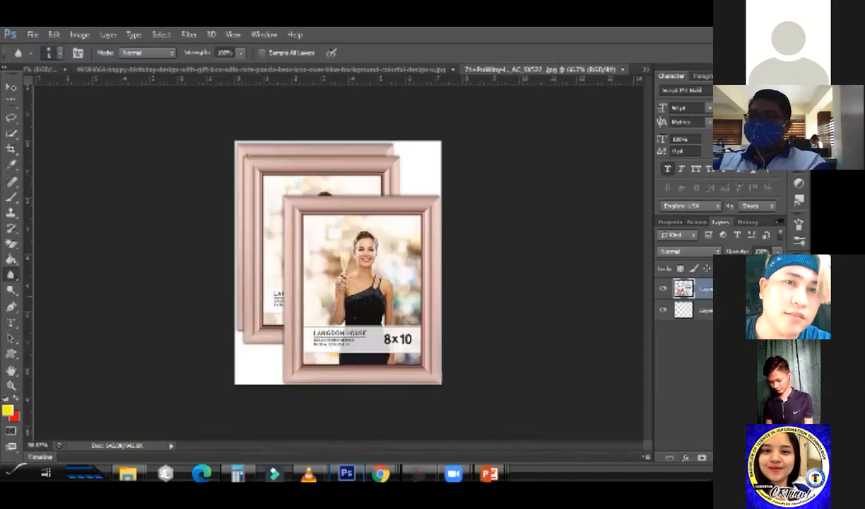
Select the woman's head, shoulders and dress in the front frame with the Quick Selection tool
key(z)
click(368, 262)
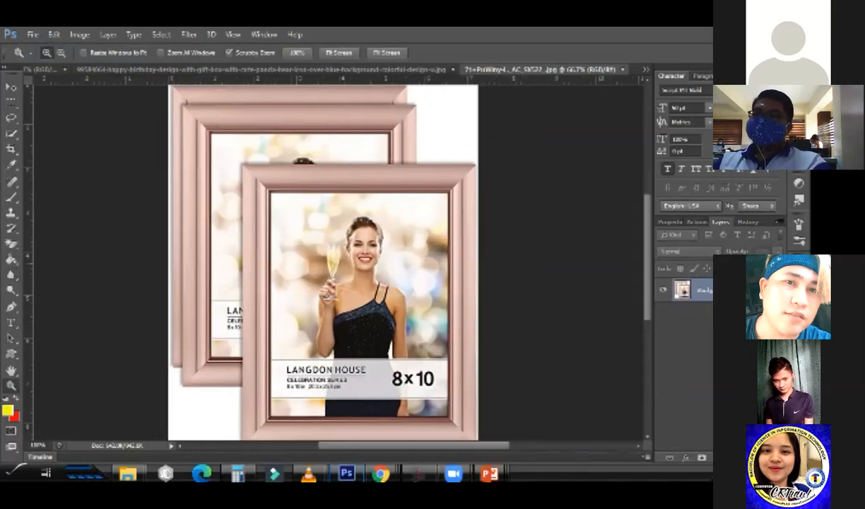
click(368, 262)
click(368, 262)
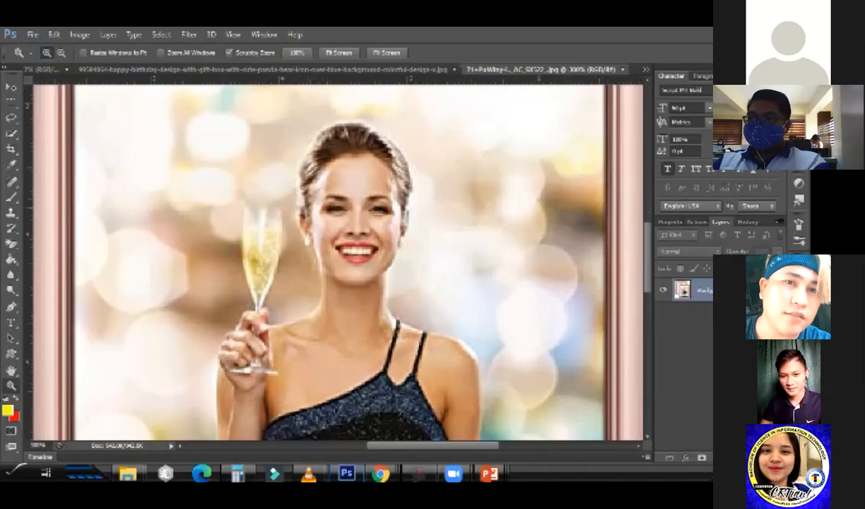
key(w)
mouse_move(355, 167)
mouse_down()
mouse_move(358, 236)
mouse_move(317, 212)
mouse_move(321, 170)
mouse_move(332, 269)
mouse_move(349, 305)
mouse_move(429, 293)
mouse_move(436, 279)
mouse_move(426, 305)
mouse_up()
mouse_move(400, 354)
mouse_down()
mouse_move(428, 375)
mouse_move(395, 364)
mouse_up()
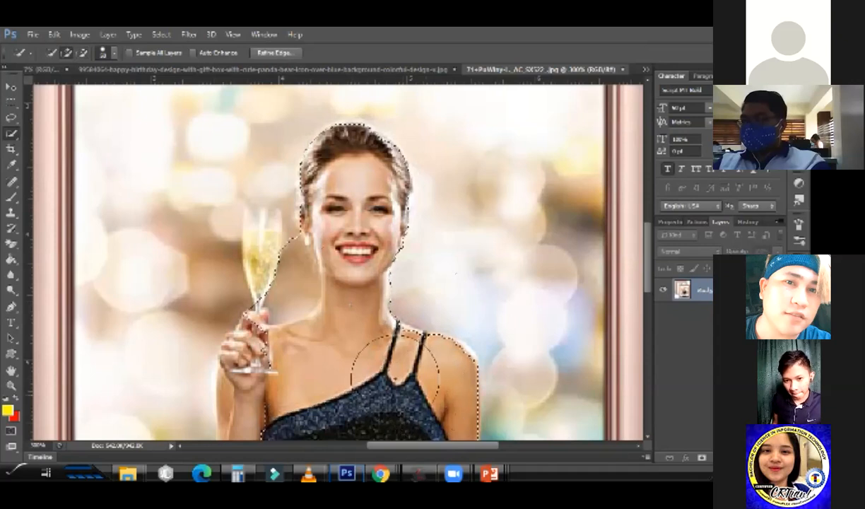
Subtract the background between the glass and the woman's neck from the selection, and add her raised hand and forearm
alt+click(270, 270)
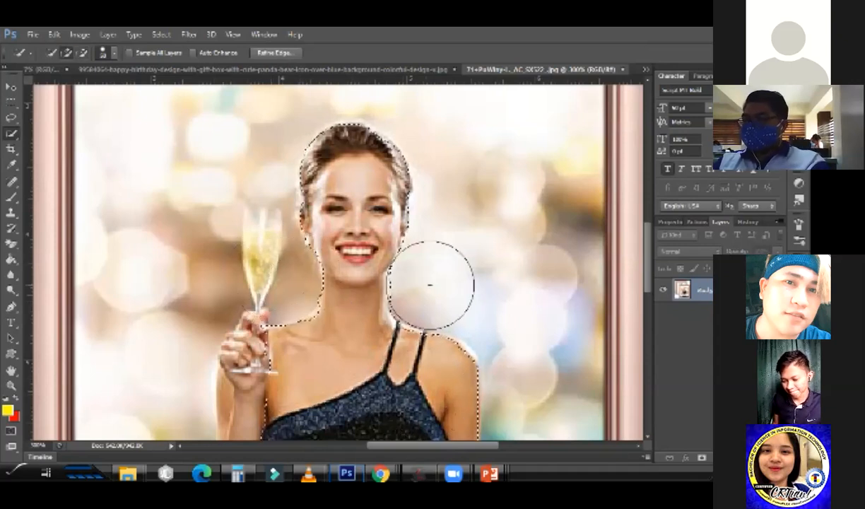
scroll(290, 310, down, 1)
click(275, 328)
click(271, 328)
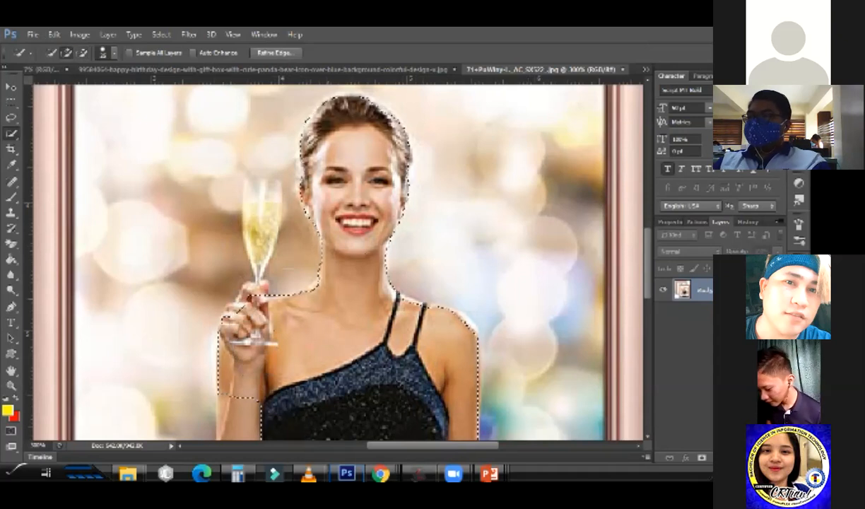
Open the vlcsnap-2015-10-22 building image from the Activity 1 folder
click(33, 34)
click(37, 55)
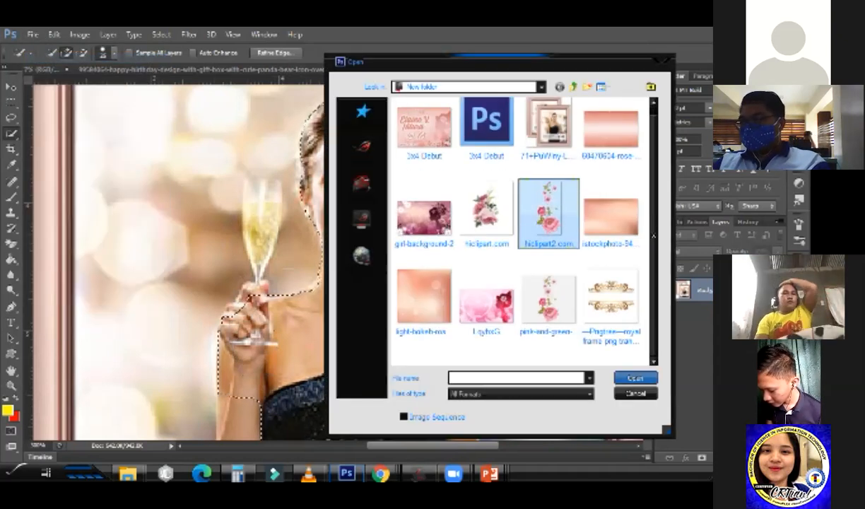
click(573, 86)
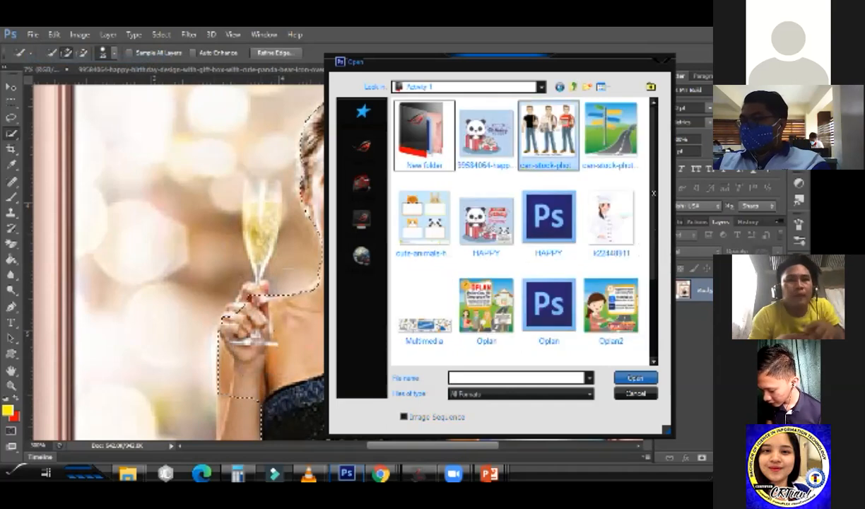
scroll(552, 190, down, 2)
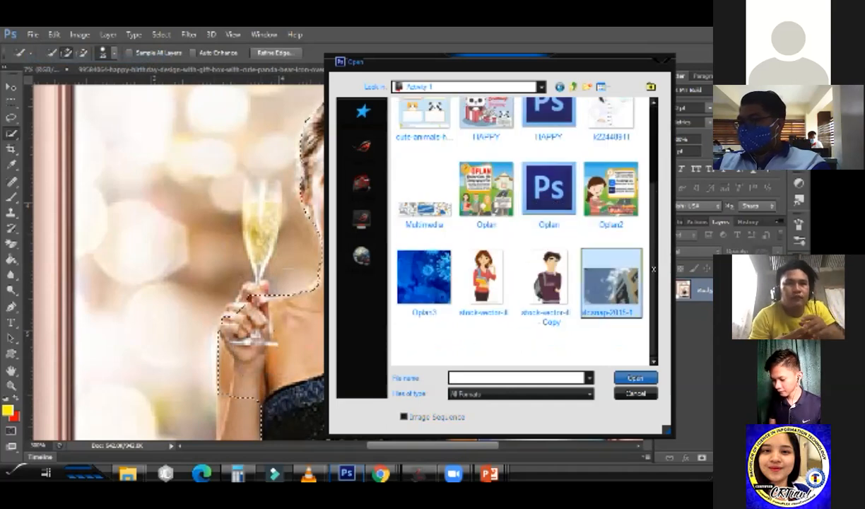
double_click(611, 283)
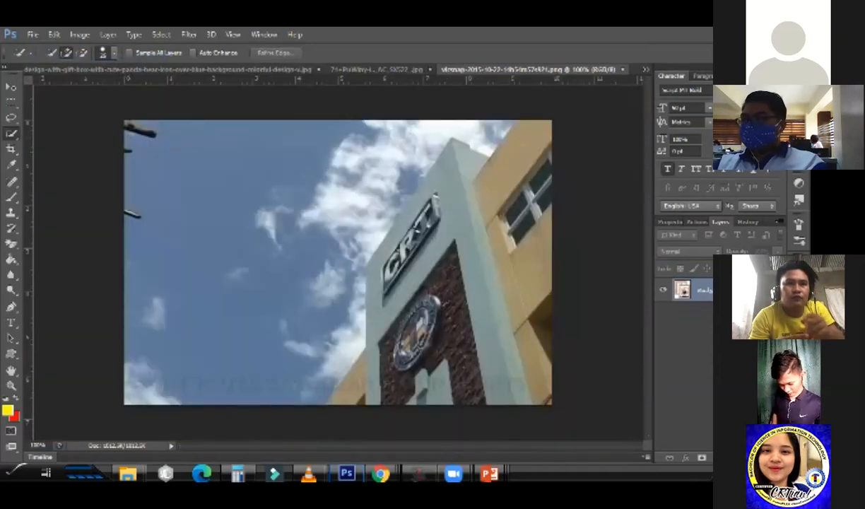
Move the selected woman from the frame photo into the building image, placing her on the sky beside the building
key(ctrl+shift+Tab)
key(ctrl+shift+Tab)
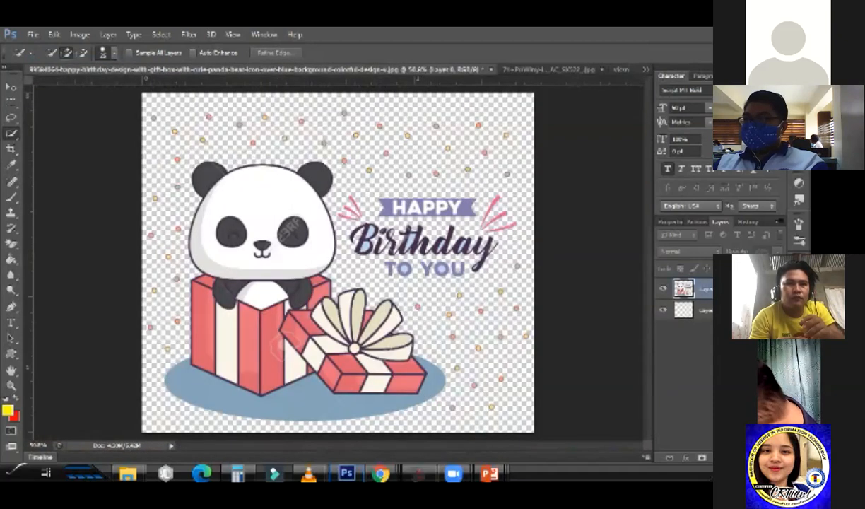
key(v)
key(ctrl+Tab)
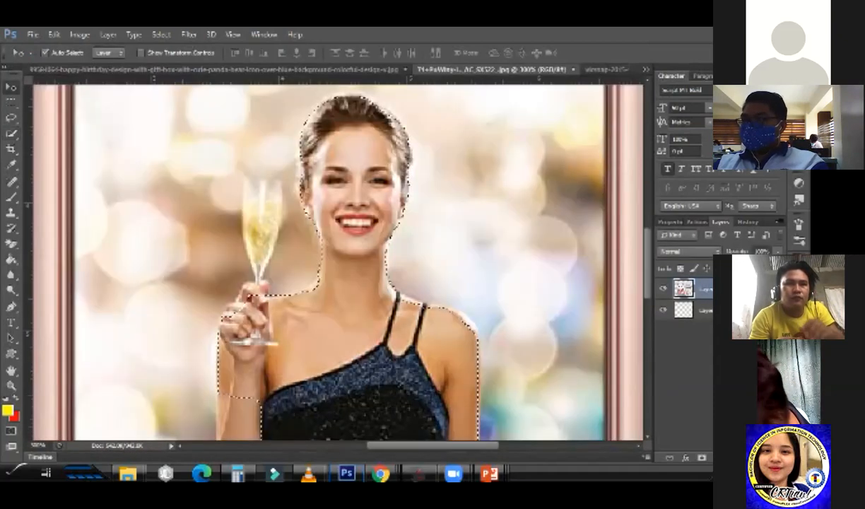
drag(347, 367, 195, 308)
Blur the hard white fringe along the woman's neck and jaw on the cutout layer with the Blur tool
key(z)
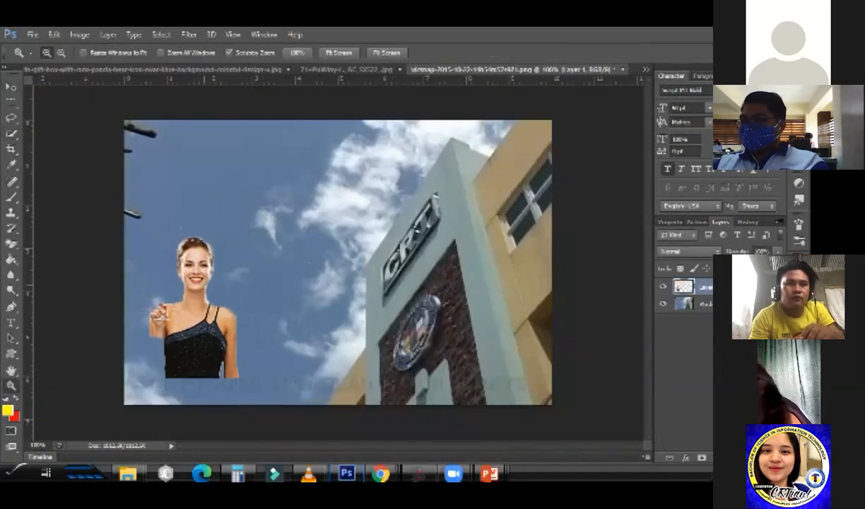
click(157, 299)
click(157, 301)
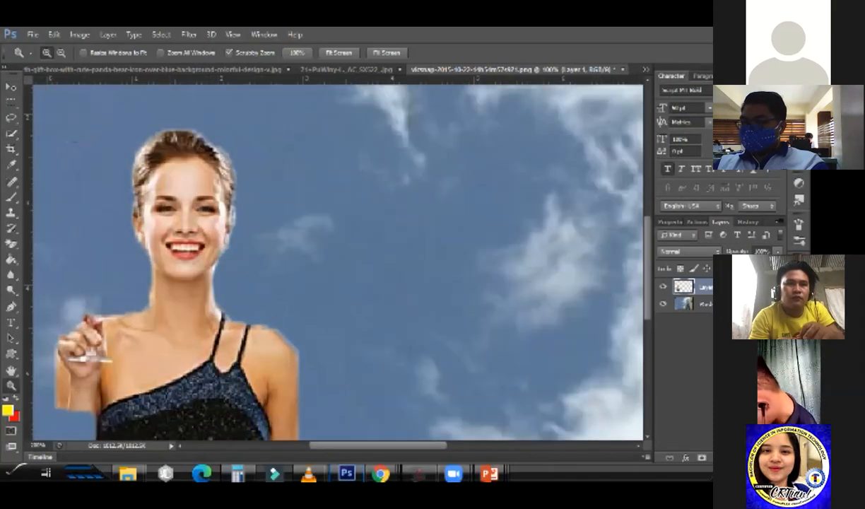
click(209, 291)
click(209, 291)
click(209, 292)
click(209, 292)
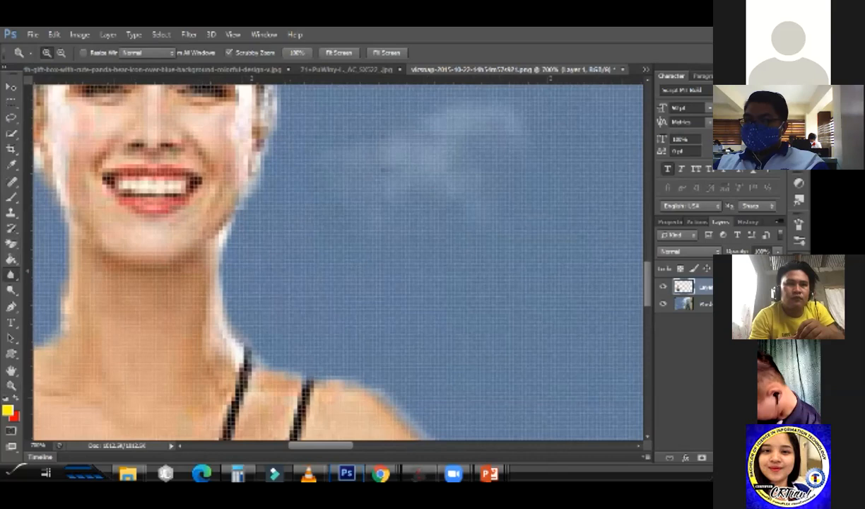
click(11, 274)
mouse_move(216, 262)
mouse_down()
mouse_move(222, 316)
mouse_move(225, 238)
mouse_up()
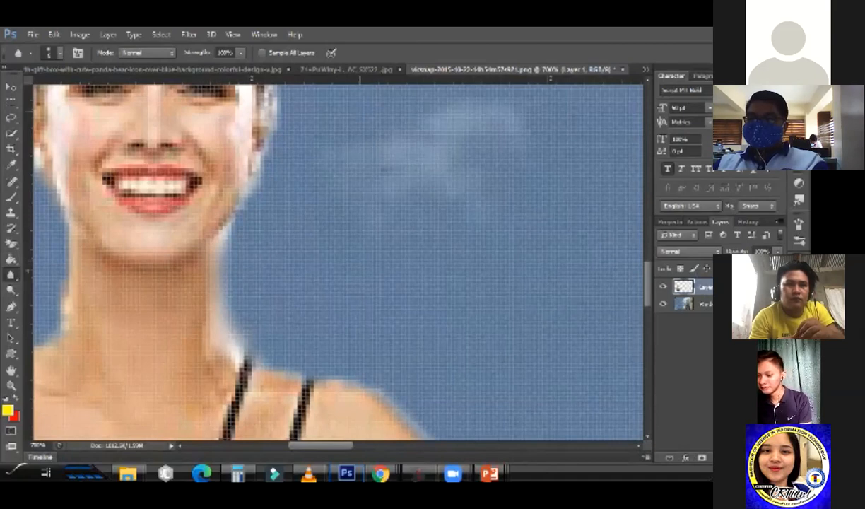
key(ctrl+0)
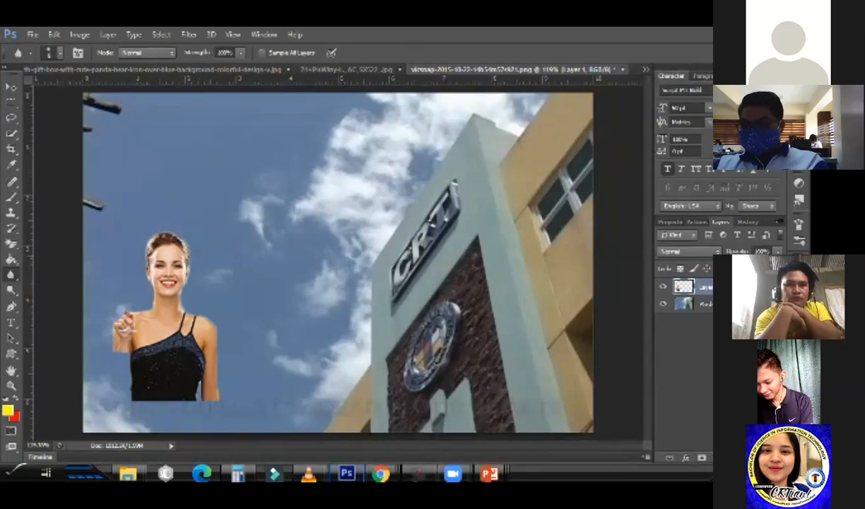
Blur the woman's whole face and hair using the Blur tool with a larger brush
click(11, 385)
drag(155, 270, 197, 270)
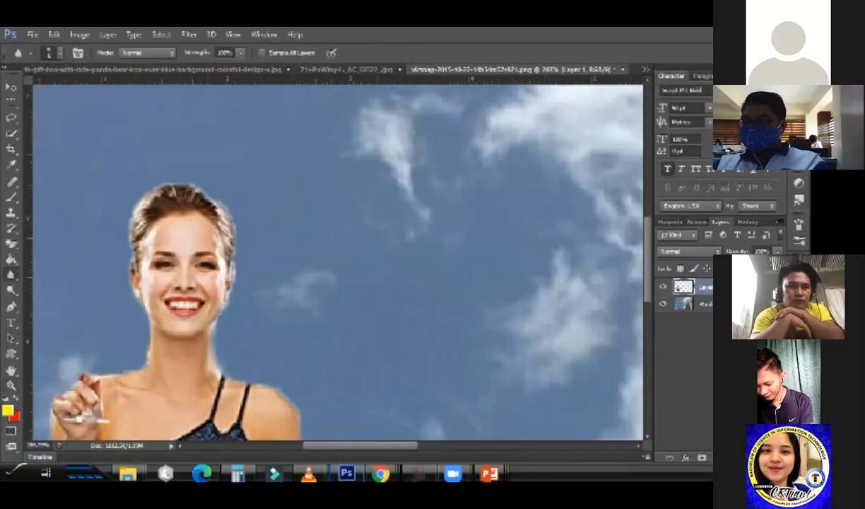
mouse_move(205, 247)
mouse_down()
mouse_move(163, 283)
mouse_move(201, 306)
mouse_move(152, 204)
mouse_move(141, 204)
mouse_up()
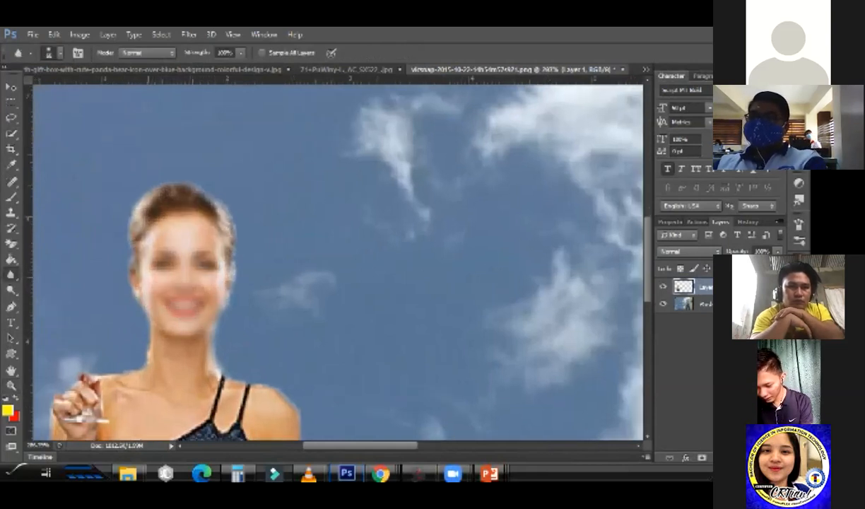
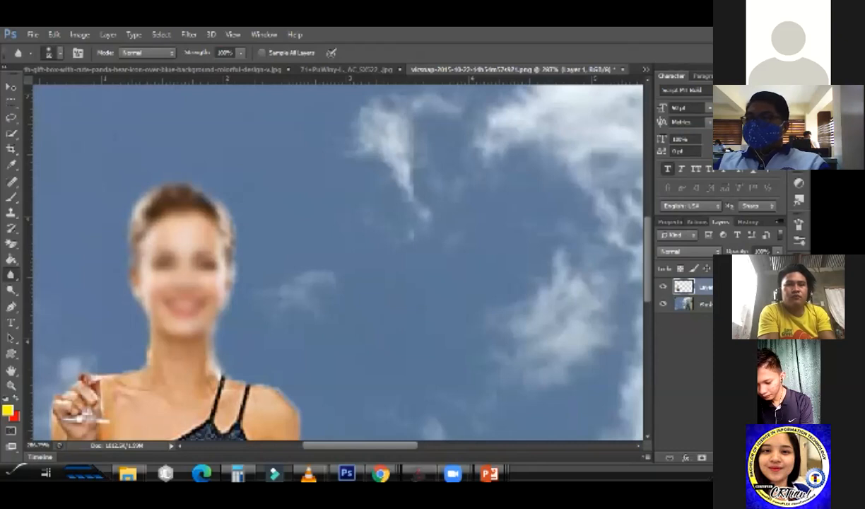
Close the building composite without saving, along with the frame photo and the panda birthday image
key(ctrl+w)
key(n)
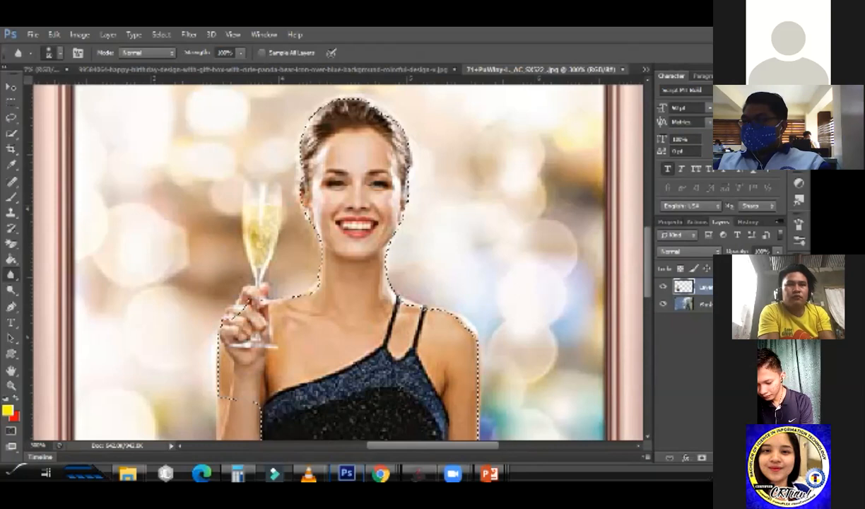
key(ctrl+w)
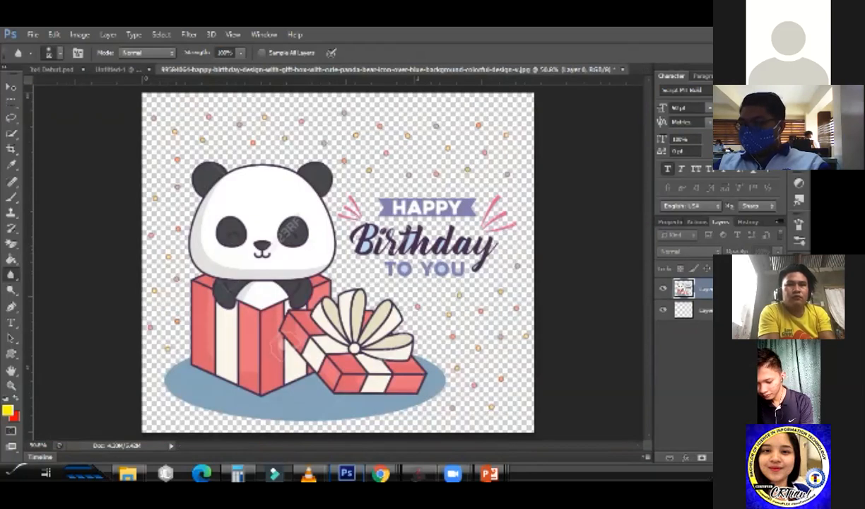
key(ctrl+w)
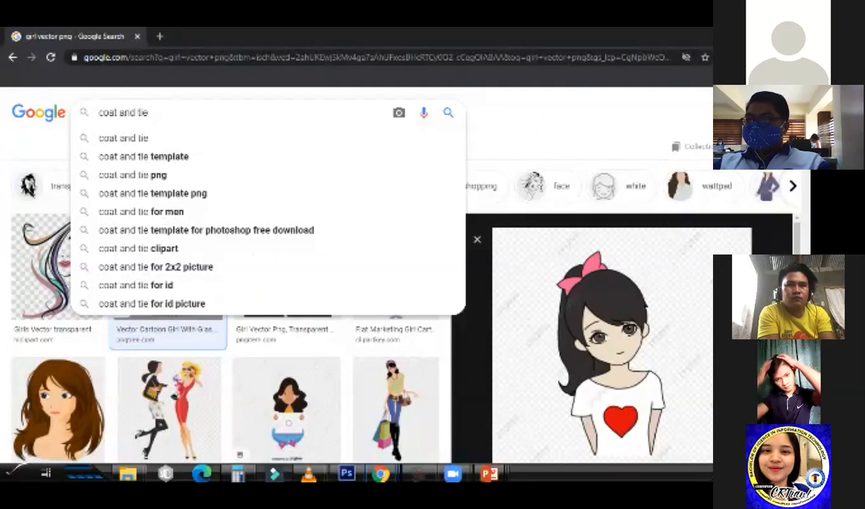
Search Google Images for "coat and tie template" and preview the black suit with grey tie from PNGEgg
key(Down)
key(Down)
key(Up)
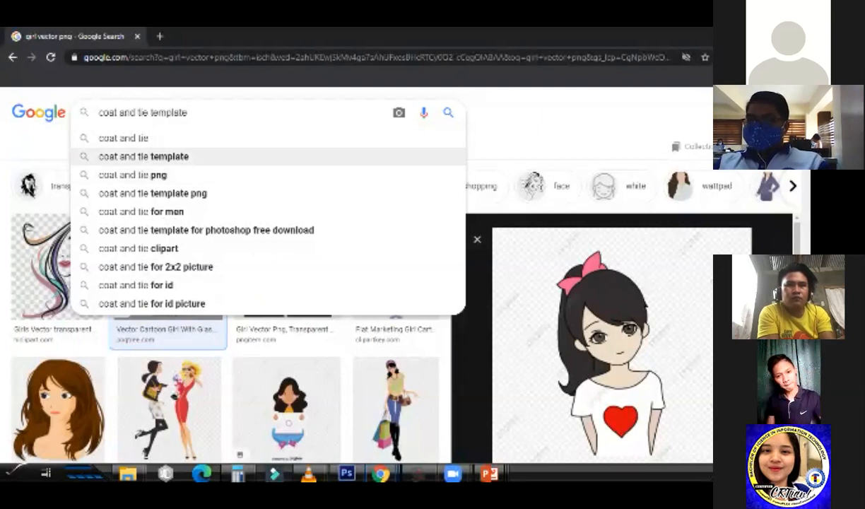
key(Return)
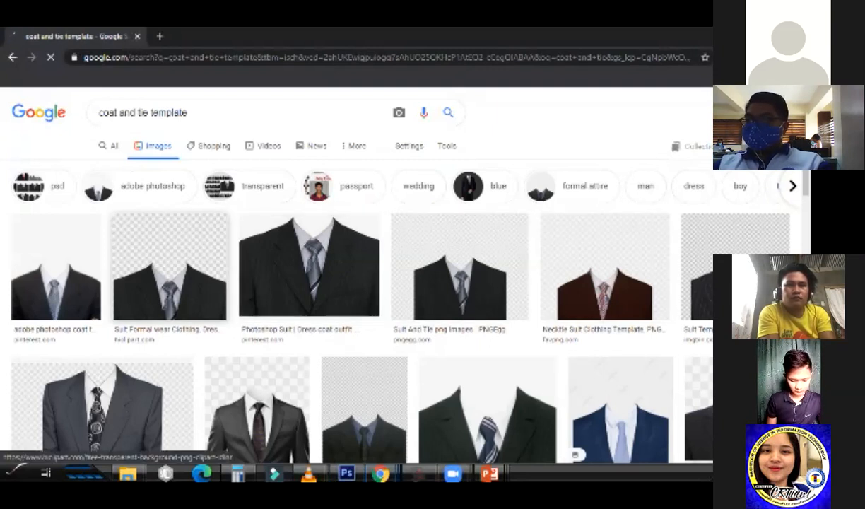
click(332, 268)
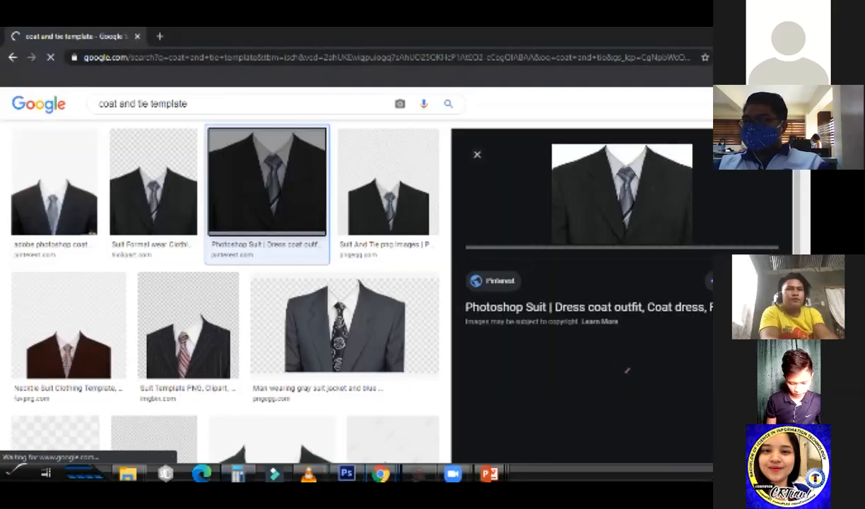
scroll(622, 268, up, 1)
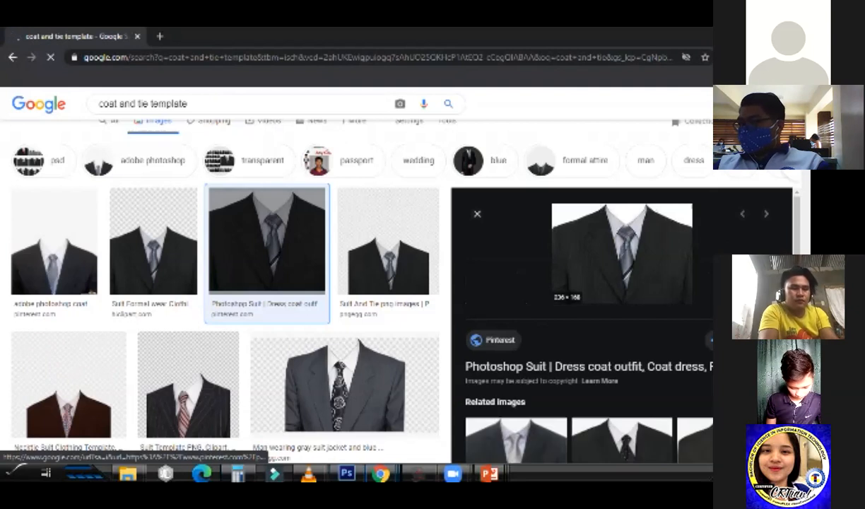
click(388, 240)
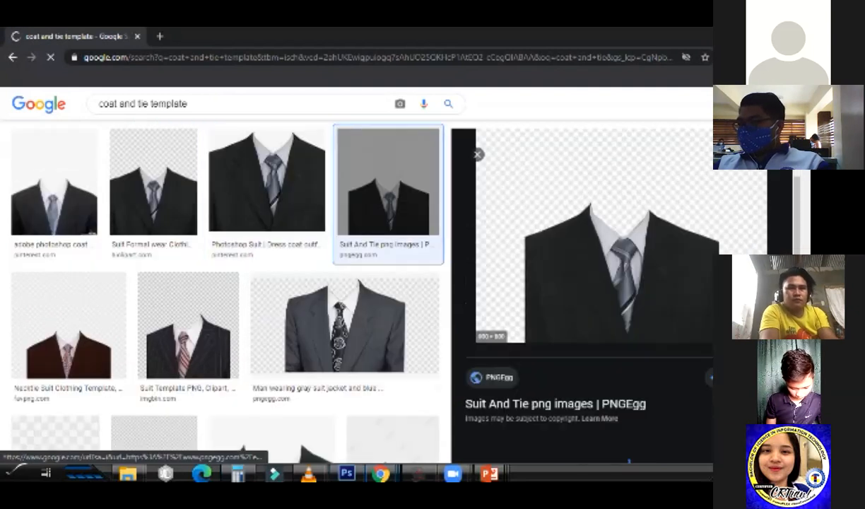
Open the black suit image in its own tab, save it as a PNG image in New folder, and close that tab
right_click(613, 243)
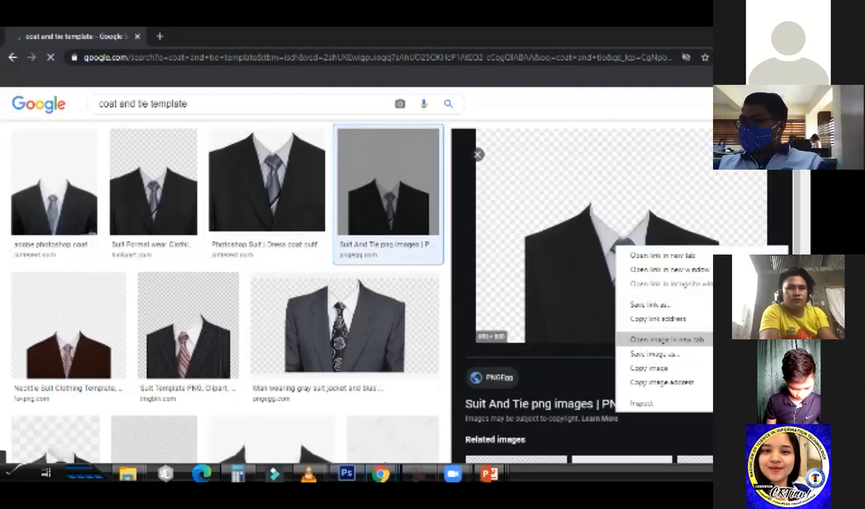
click(622, 324)
click(207, 36)
right_click(307, 193)
click(346, 216)
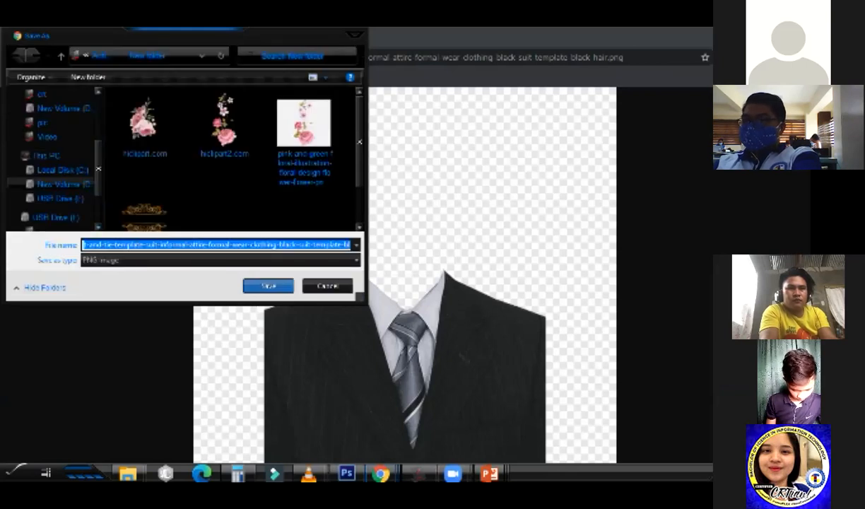
key(Return)
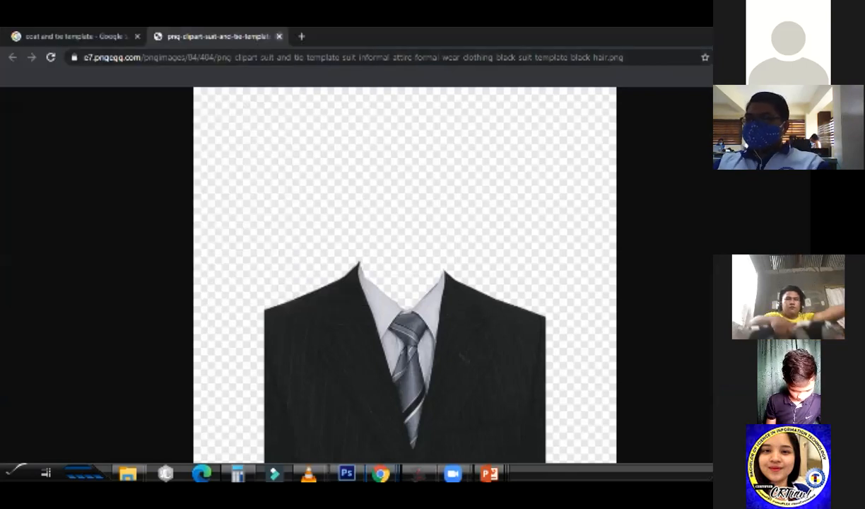
key(ctrl+w)
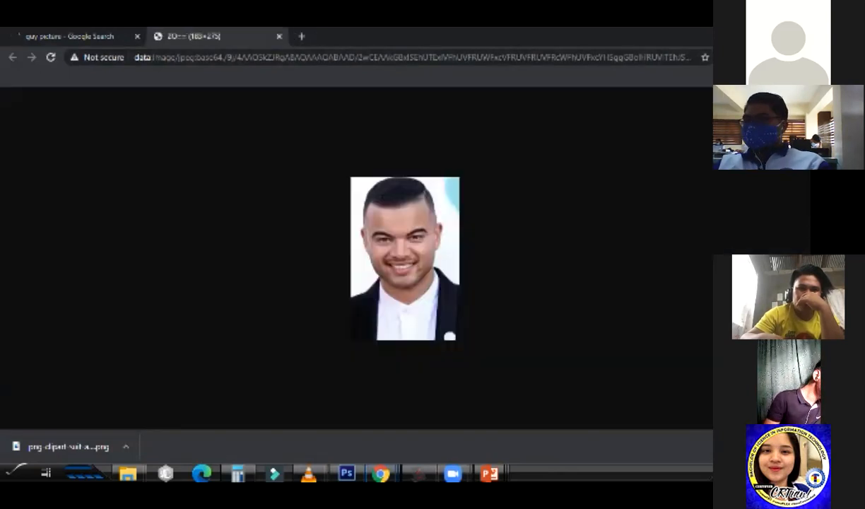
Close the small portrait's tab and view the related IMDb photo of the man in a black beanie in its own tab
key(ctrl+w)
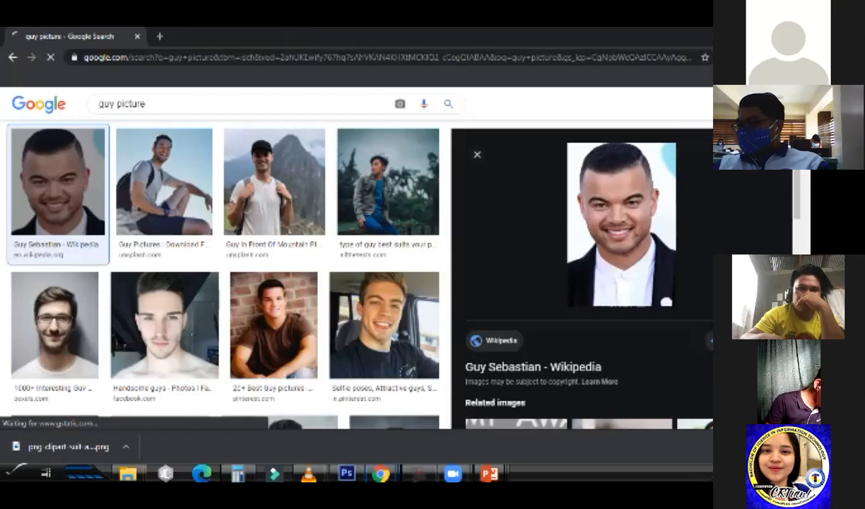
scroll(581, 283, down, 5)
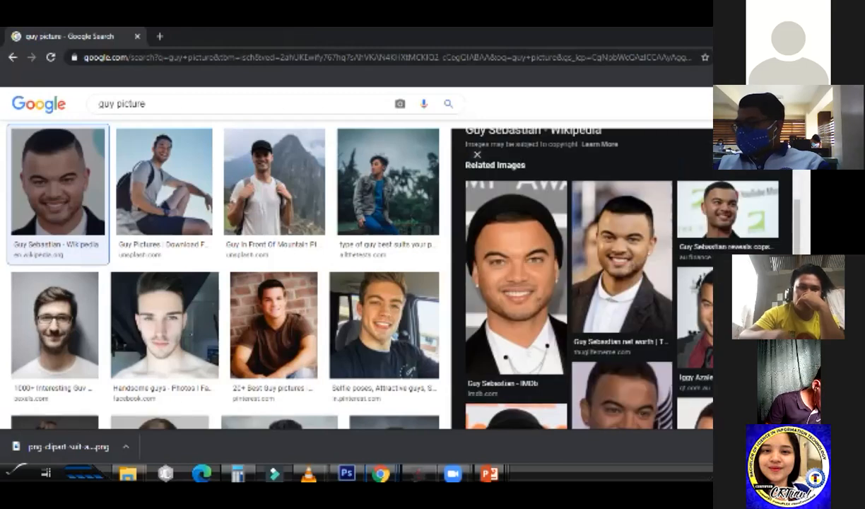
scroll(581, 278, down, 1)
scroll(581, 278, up, 1)
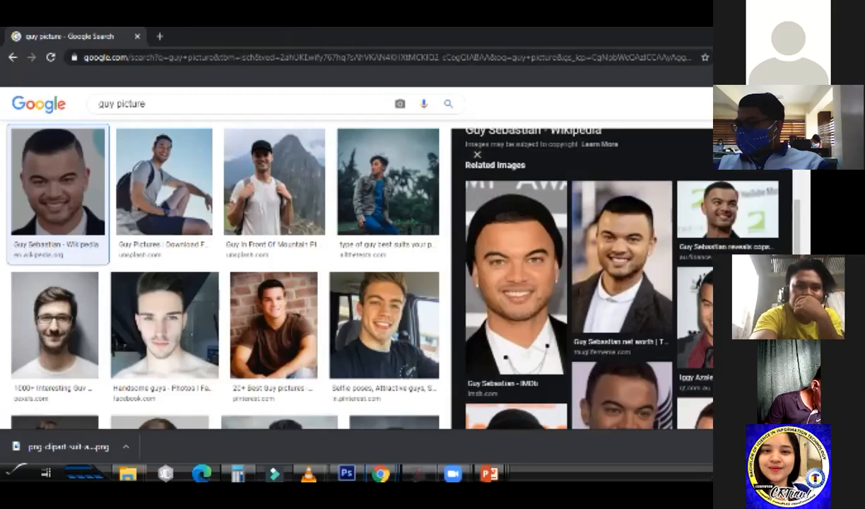
click(516, 283)
right_click(638, 233)
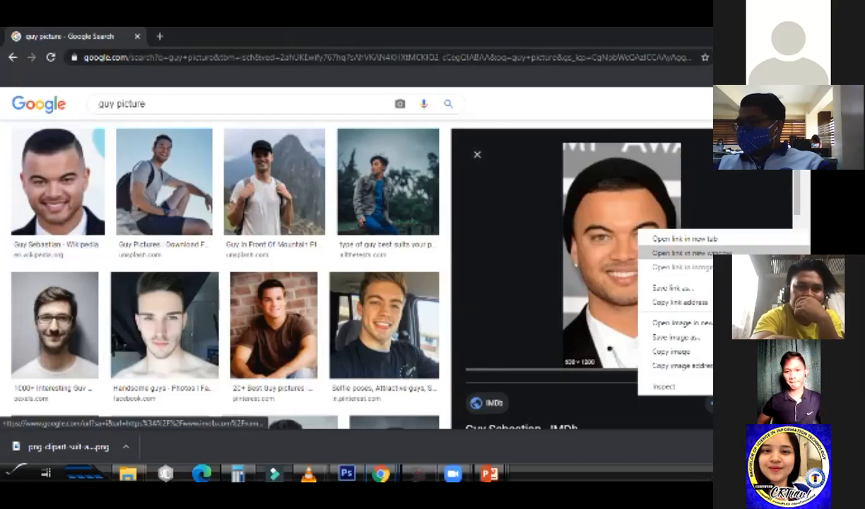
click(678, 322)
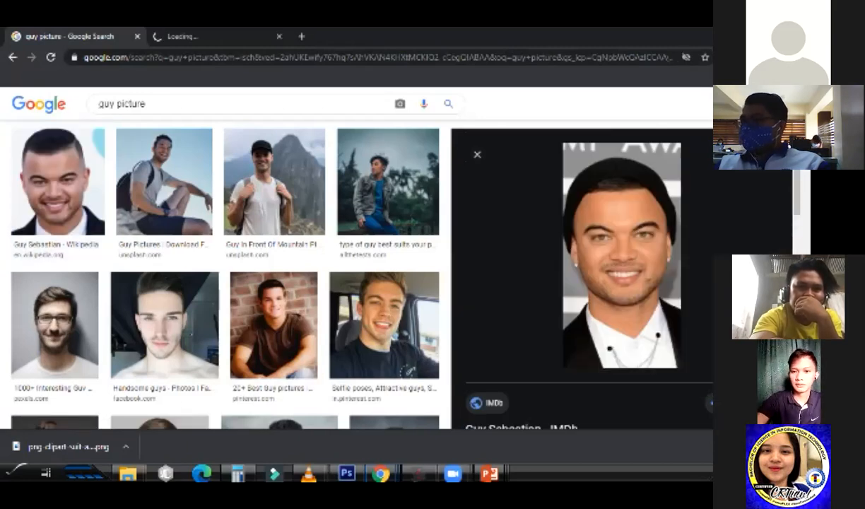
key(ctrl+Tab)
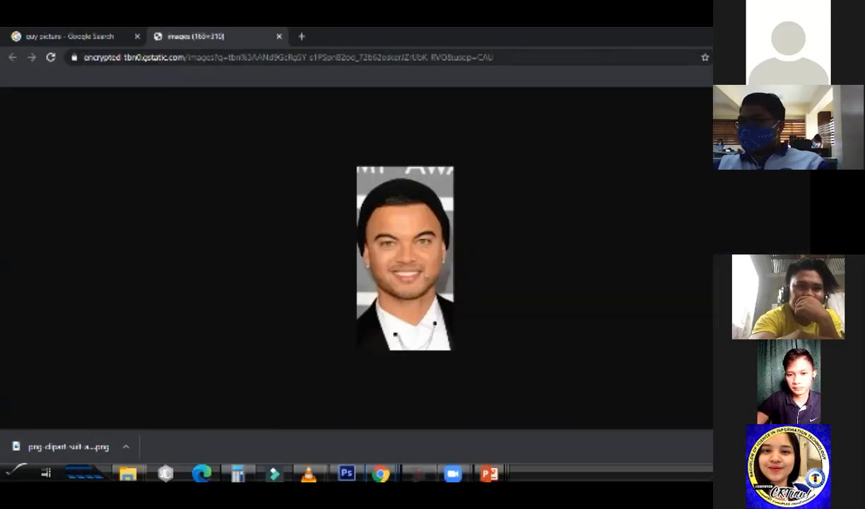
key(ctrl+shift+Tab)
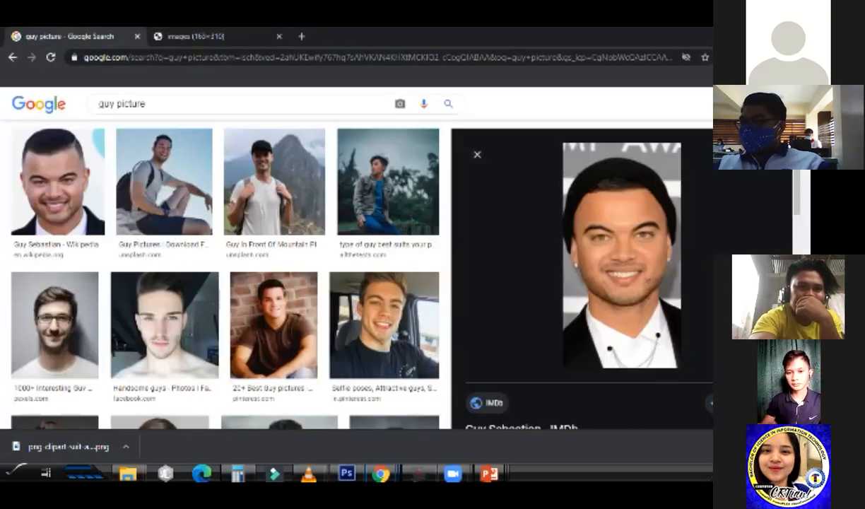
Look through the related images in the "guy picture" results for a usable portrait of the man
right_click(609, 266)
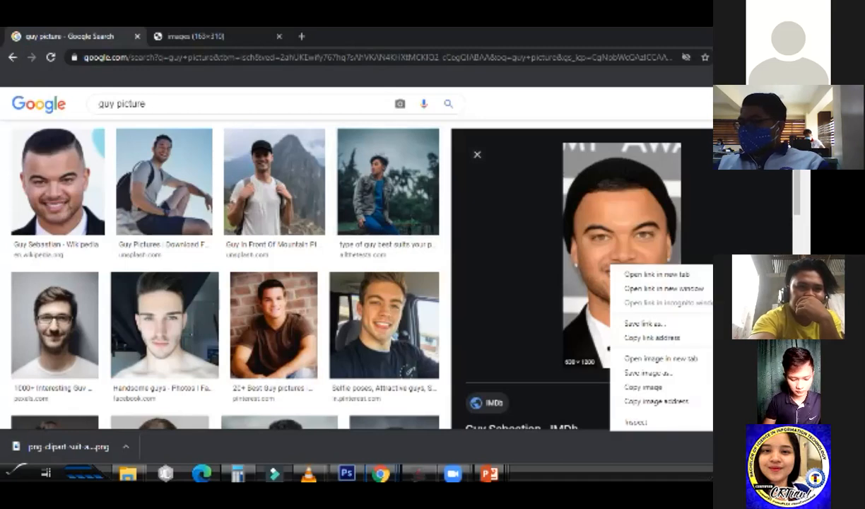
scroll(610, 266, down, 3)
click(610, 266)
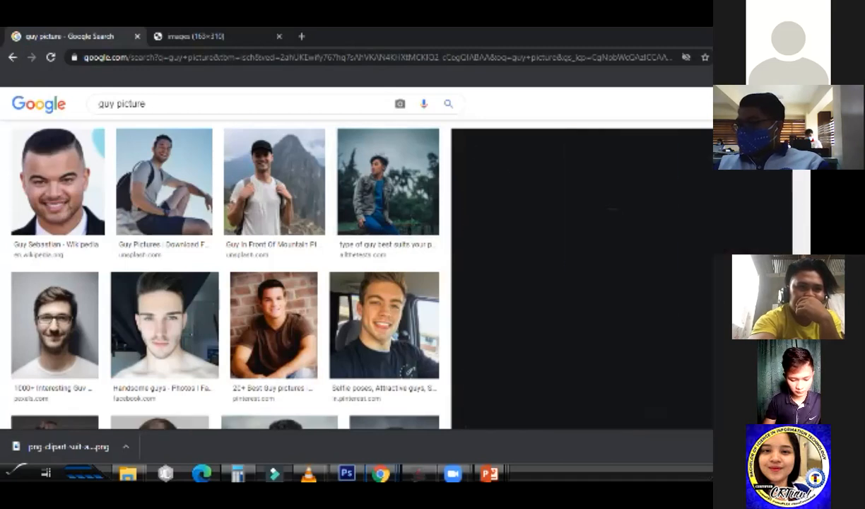
scroll(586, 275, down, 5)
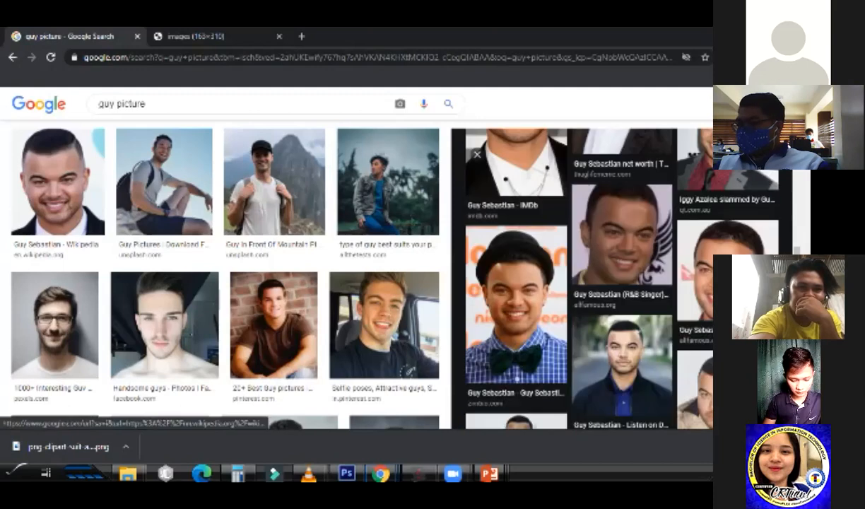
scroll(586, 275, up, 1)
key(ctrl+Tab)
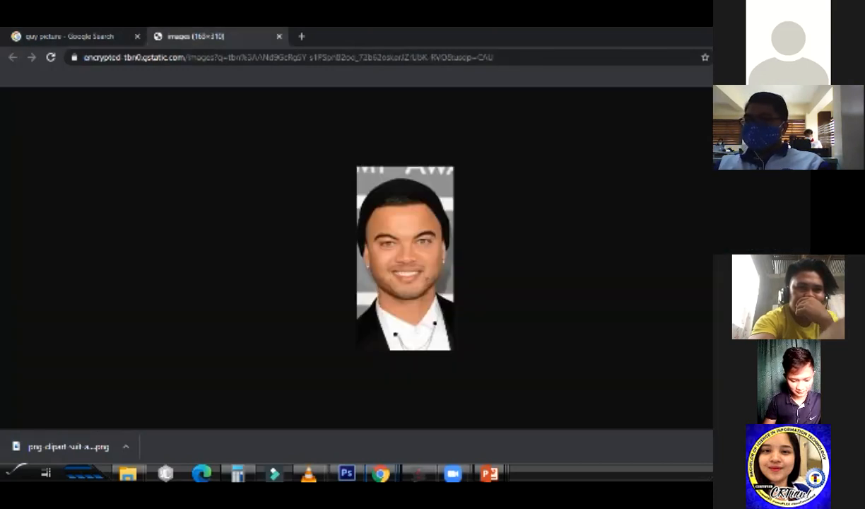
key(ctrl+shift+Tab)
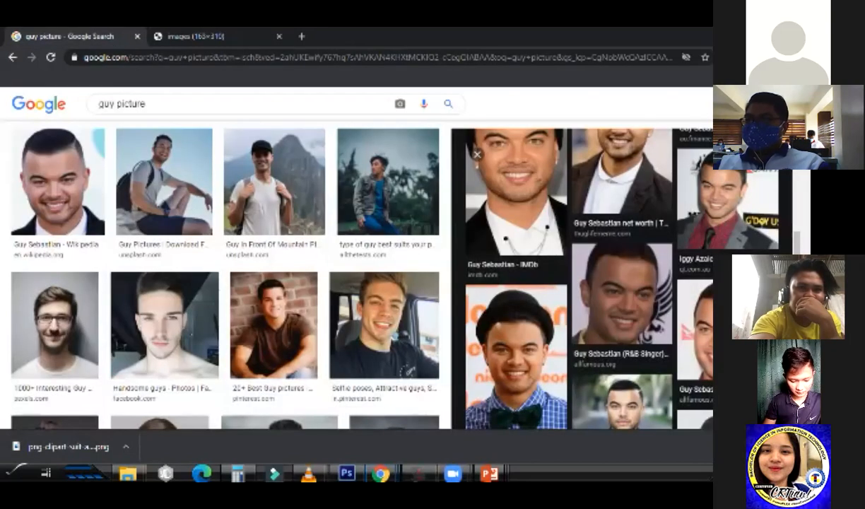
scroll(579, 275, up, 2)
scroll(579, 275, down, 1)
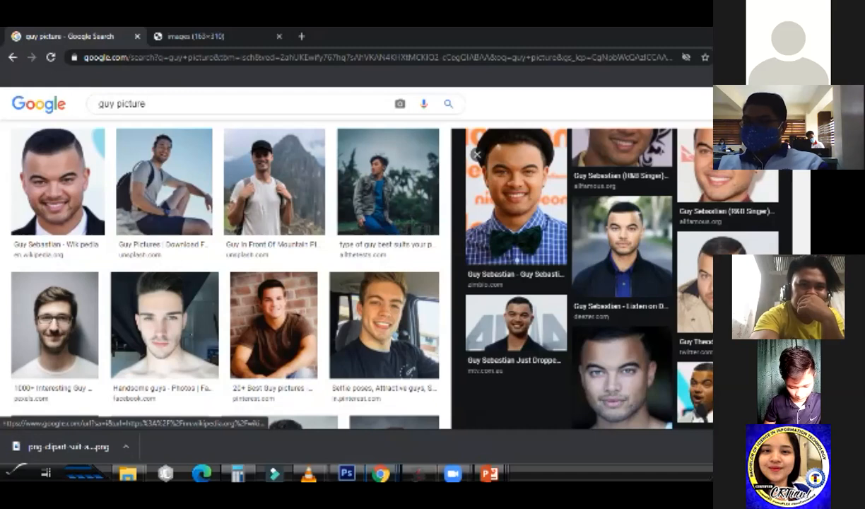
Switch to Photoshop and open the black suit-and-tie template PNG from New folder
key(alt+Tab)
click(32, 34)
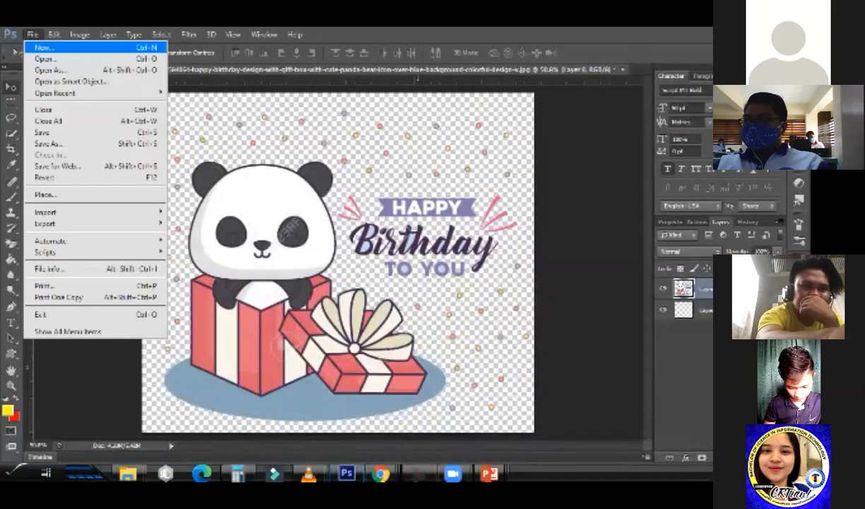
click(45, 59)
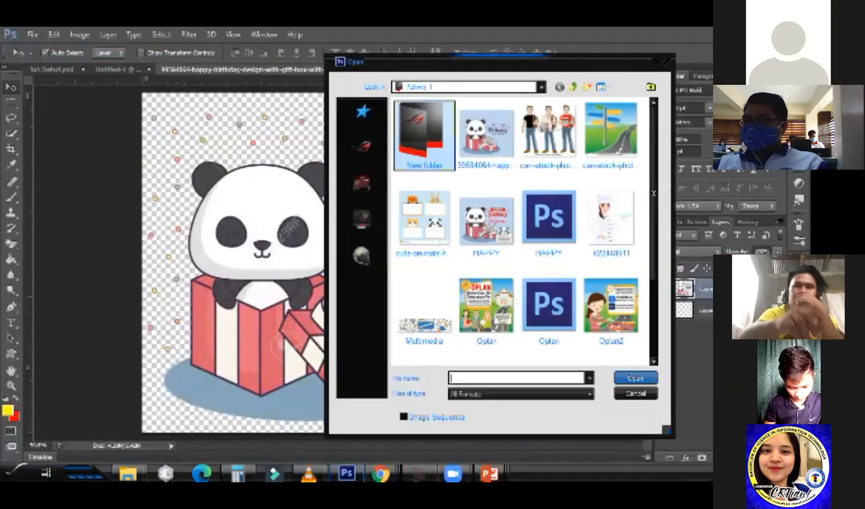
double_click(424, 134)
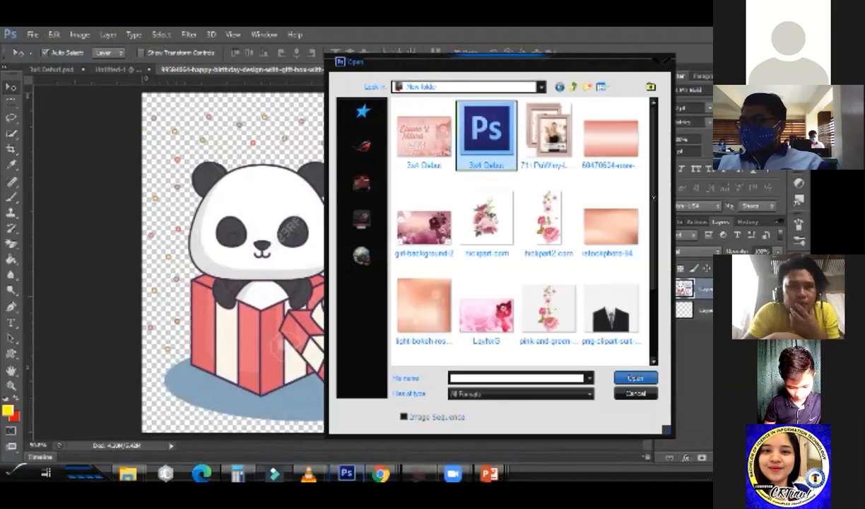
scroll(523, 226, down, 3)
click(486, 301)
click(611, 212)
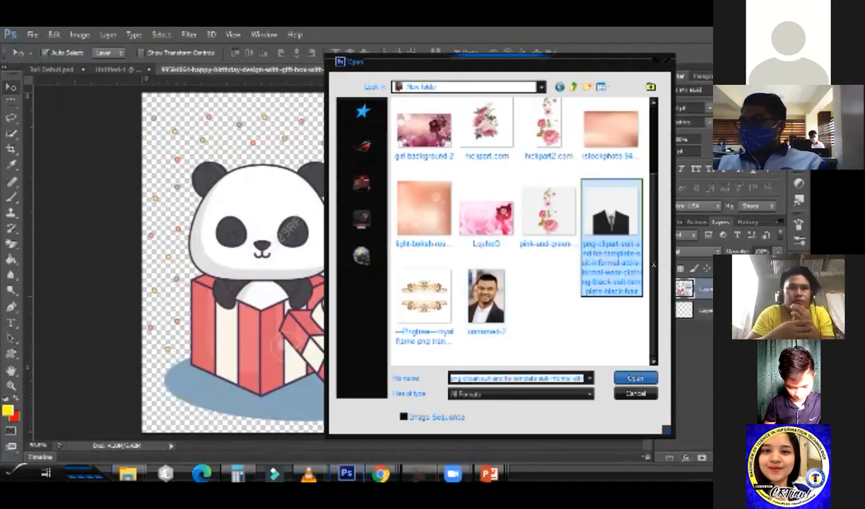
key(Return)
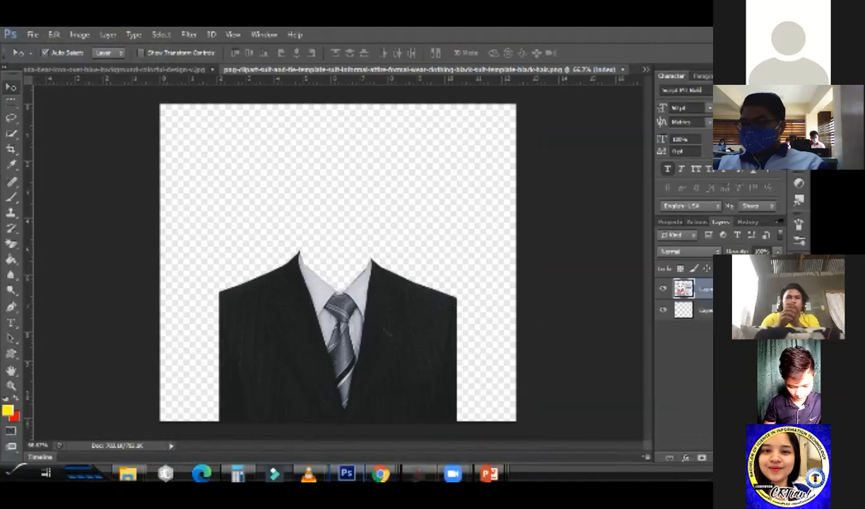
Open the man's portrait photo unnamed-2 from New folder
click(33, 34)
click(45, 59)
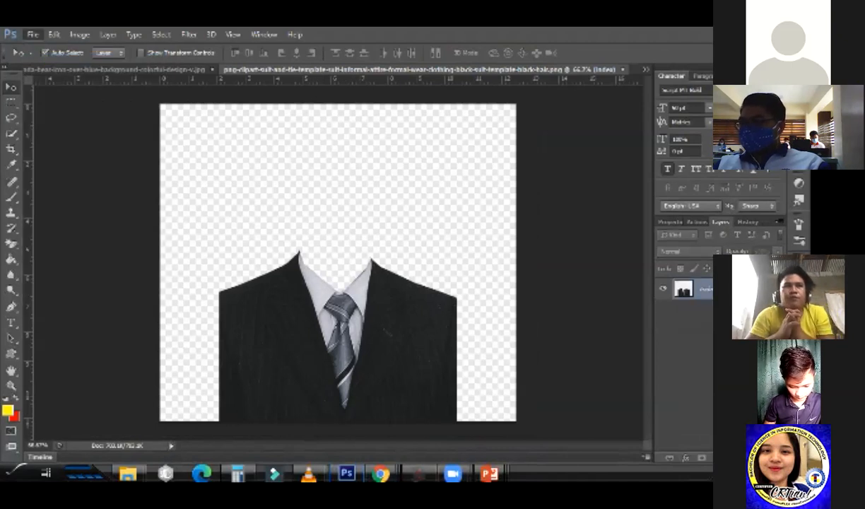
scroll(548, 223, down, 2)
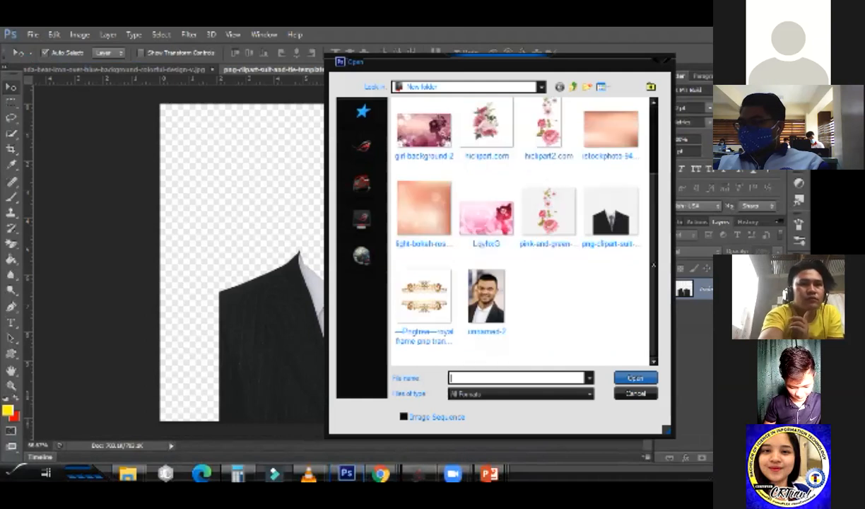
double_click(486, 301)
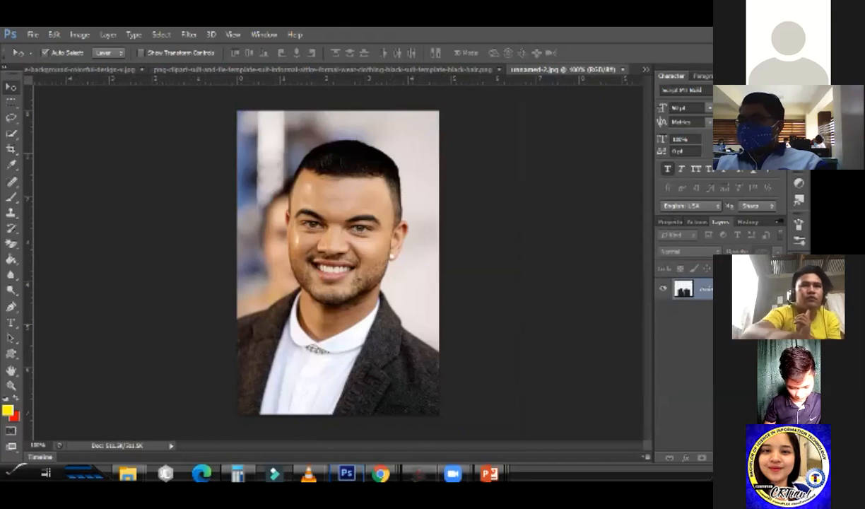
Return to the panda birthday image and close it without saving
key(ctrl+w)
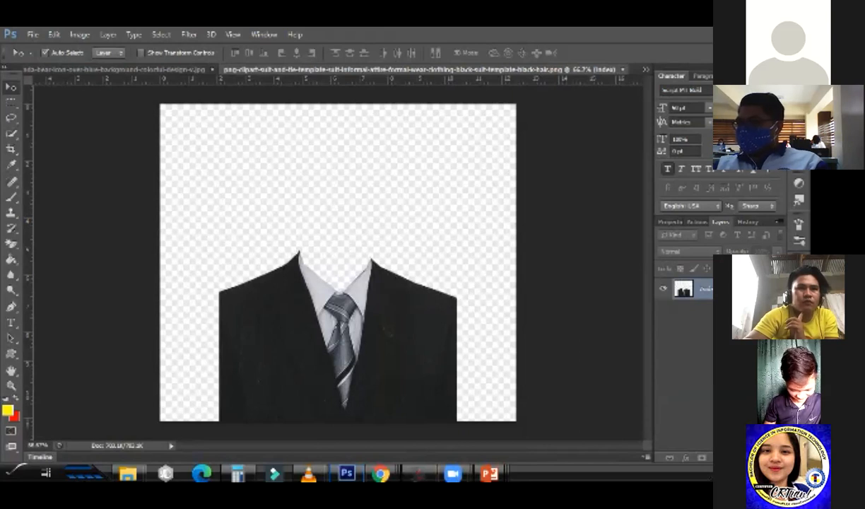
drag(441, 262, 115, 69)
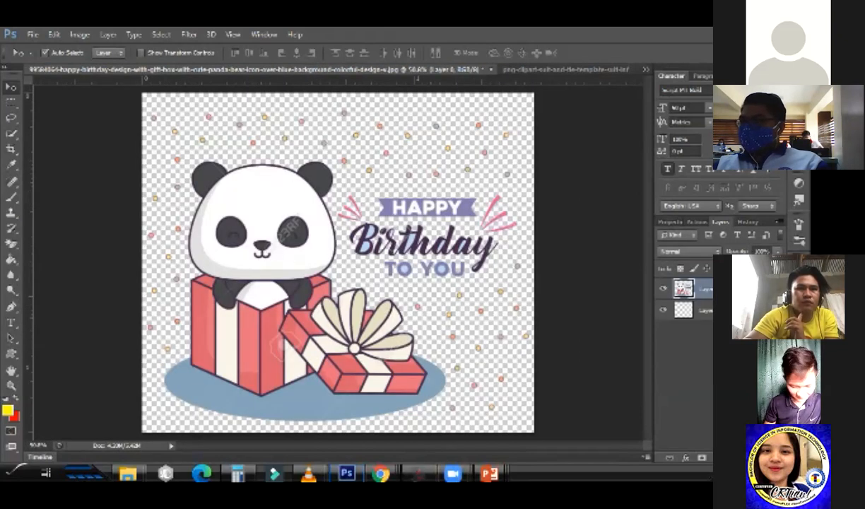
key(ctrl+w)
key(n)
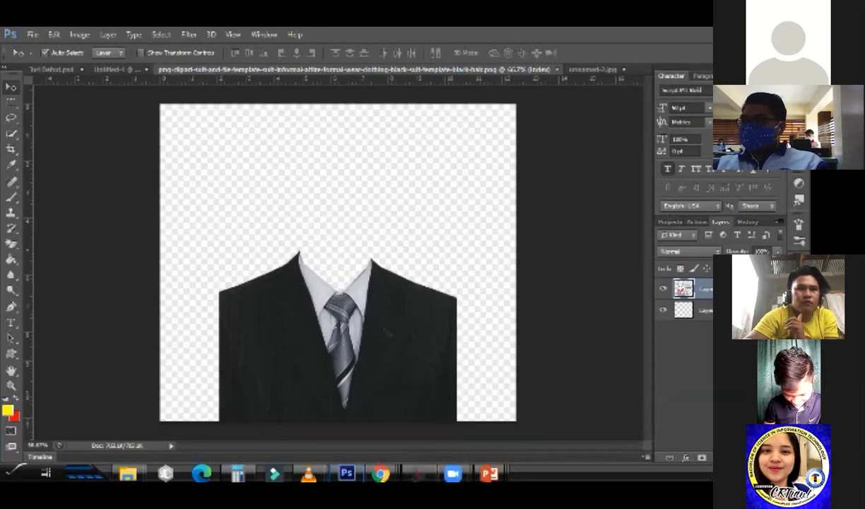
Try to move the suit from its template image into another open document, and undo the attempt
key(ctrl+shift+Tab)
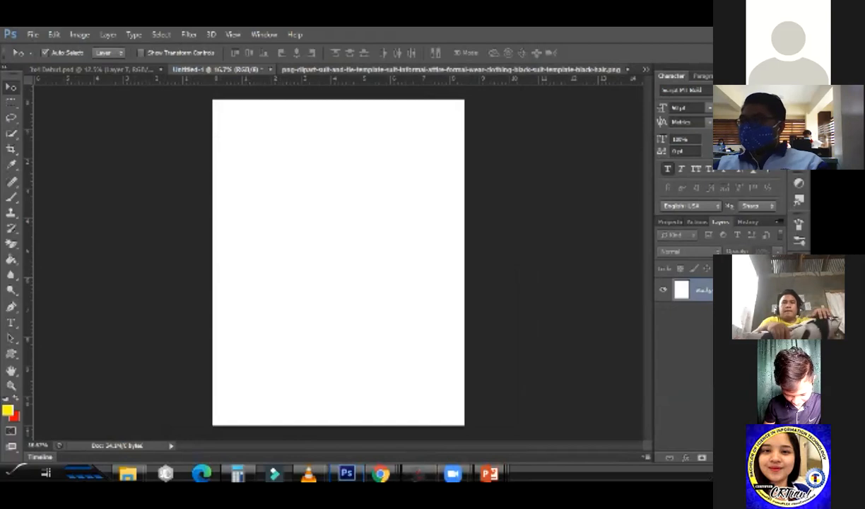
key(ctrl+Tab)
drag(339, 311, 444, 69)
key(ctrl+z)
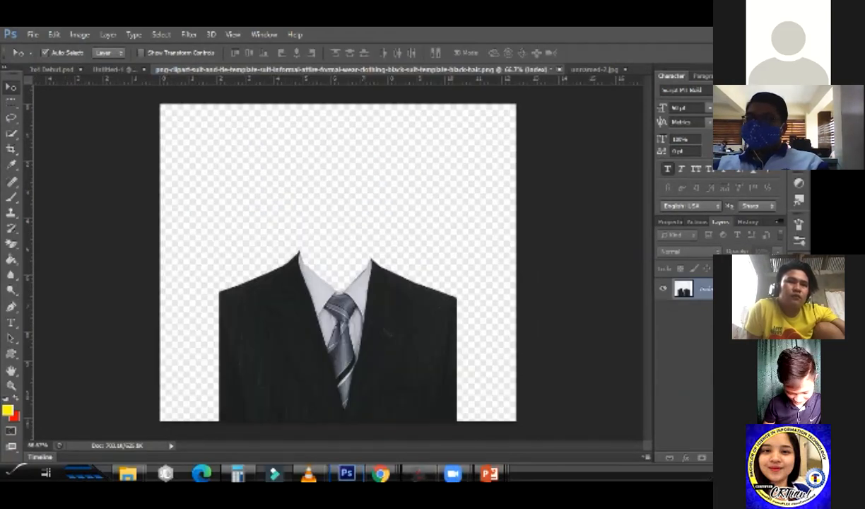
Shift the suit upward in the suit-and-tie template PNG and close the document without saving
drag(386, 276, 390, 240)
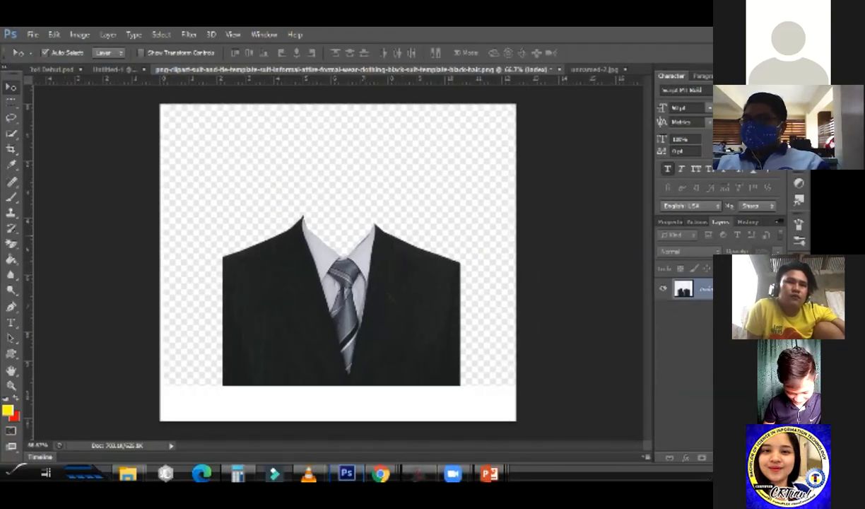
click(559, 69)
click(300, 212)
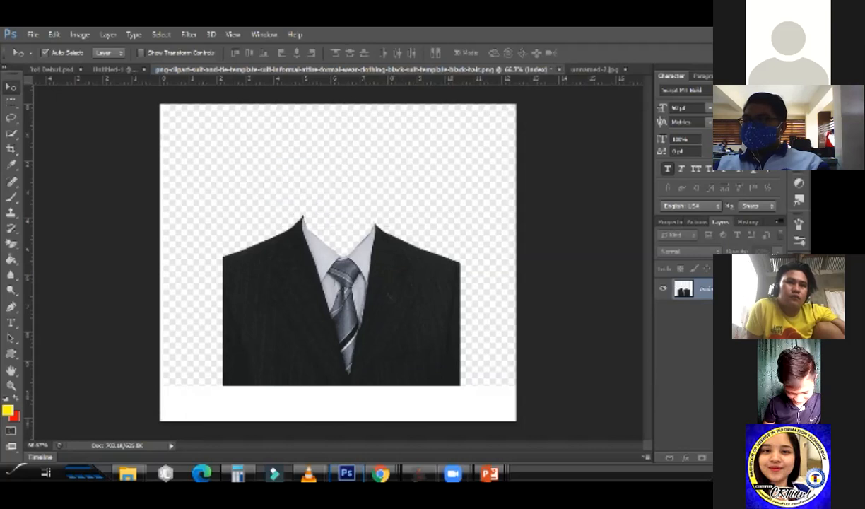
Open the suit-and-tie template PNG from New folder for editing in its default image editor
mouse_move(127, 473)
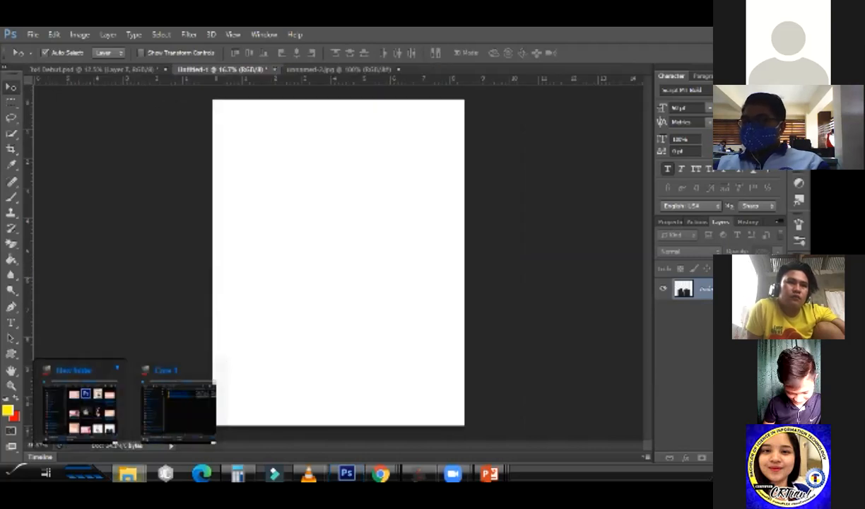
click(79, 404)
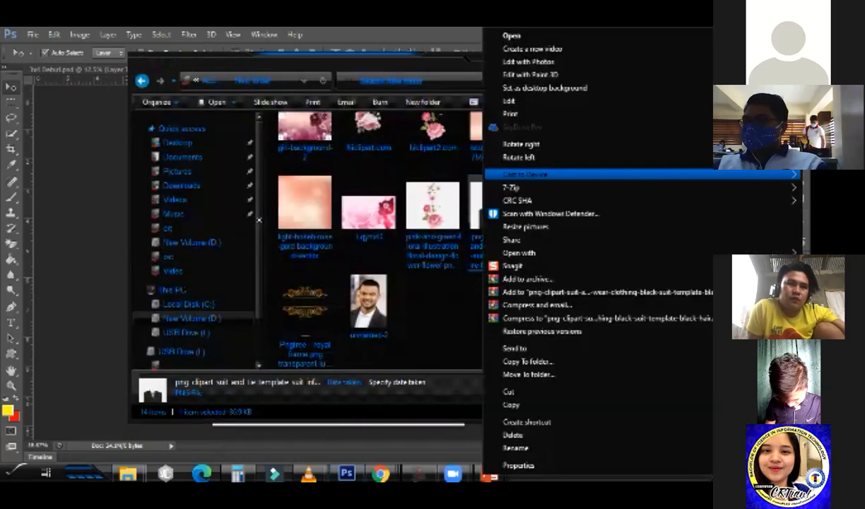
click(509, 101)
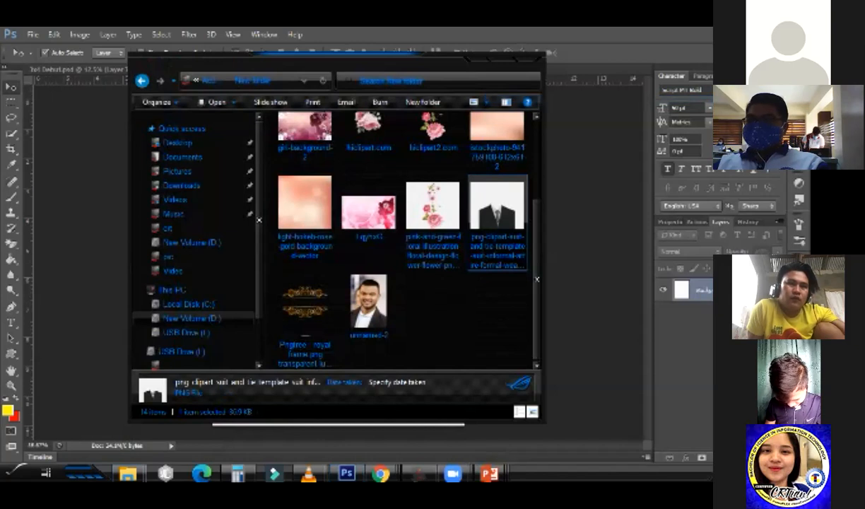
key(alt+Tab)
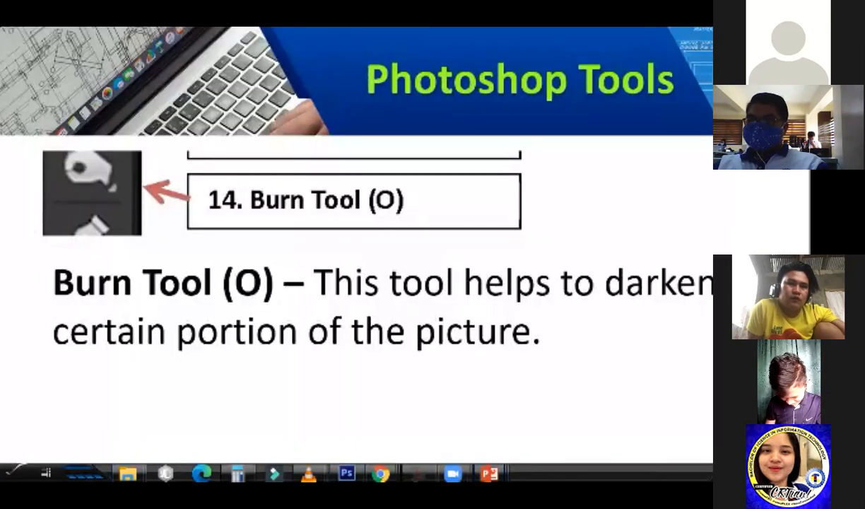
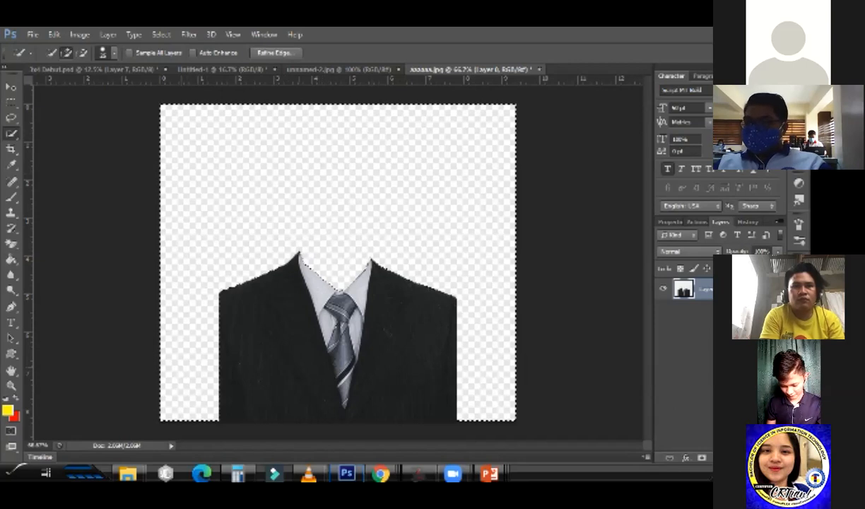
Try inverting the selection and erasing the checkerboard background around the suit with the Magic Eraser
key(ctrl+shift+i)
key(z)
drag(219, 401, 282, 401)
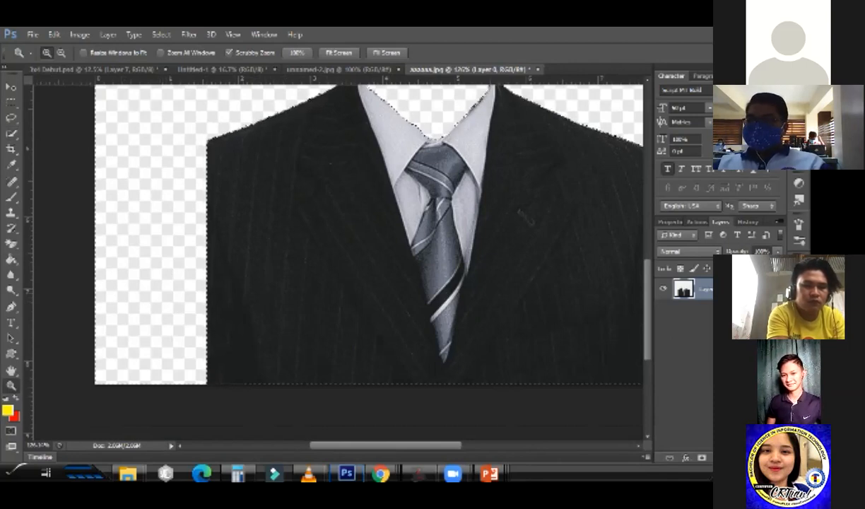
scroll(369, 247, up, 3)
key(e)
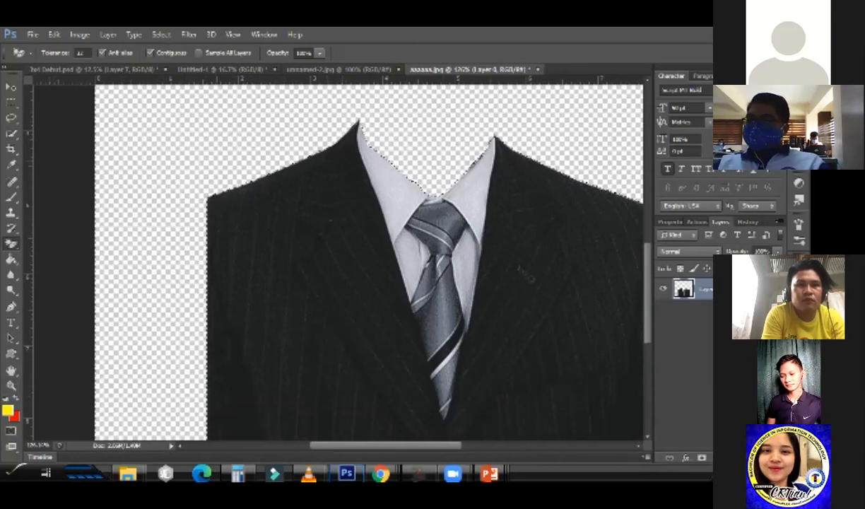
Try erasing without an active selection, and undo back to the selection around the suit
key(ctrl+d)
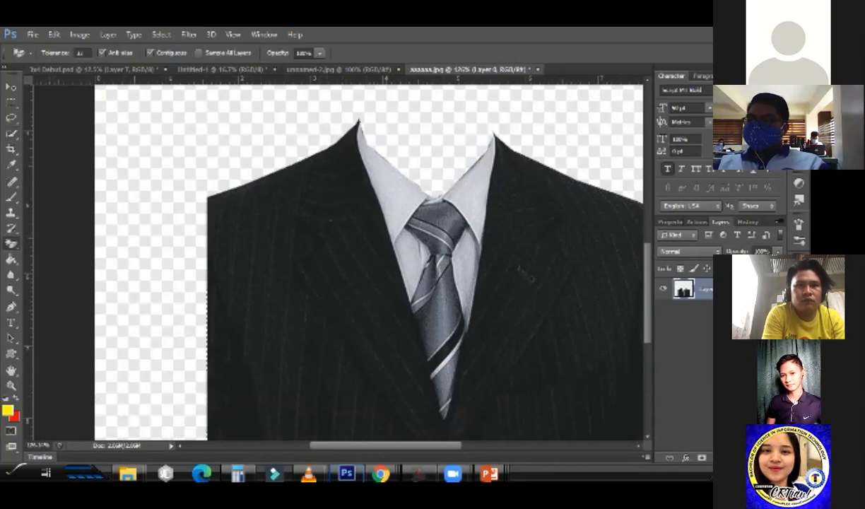
key(ctrl+z)
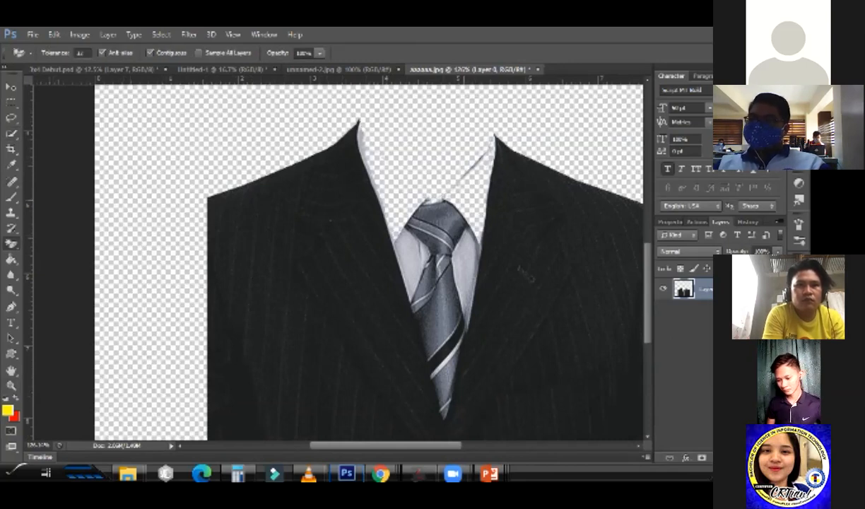
key(ctrl+z)
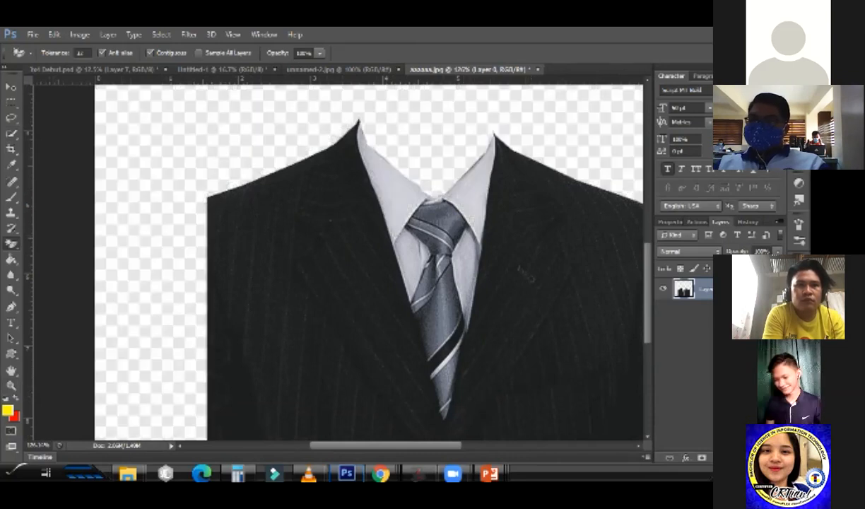
key(ctrl+alt+z)
key(ctrl+d)
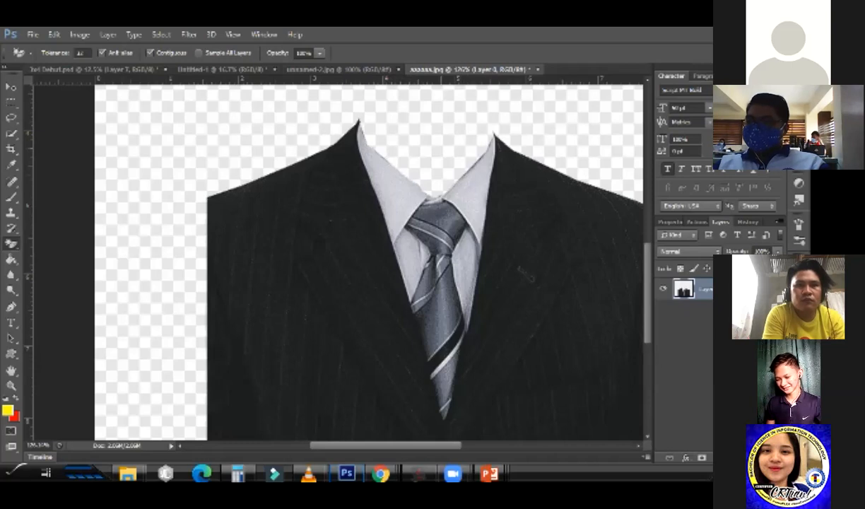
key(ctrl+shift+z)
key(ctrl+alt+z)
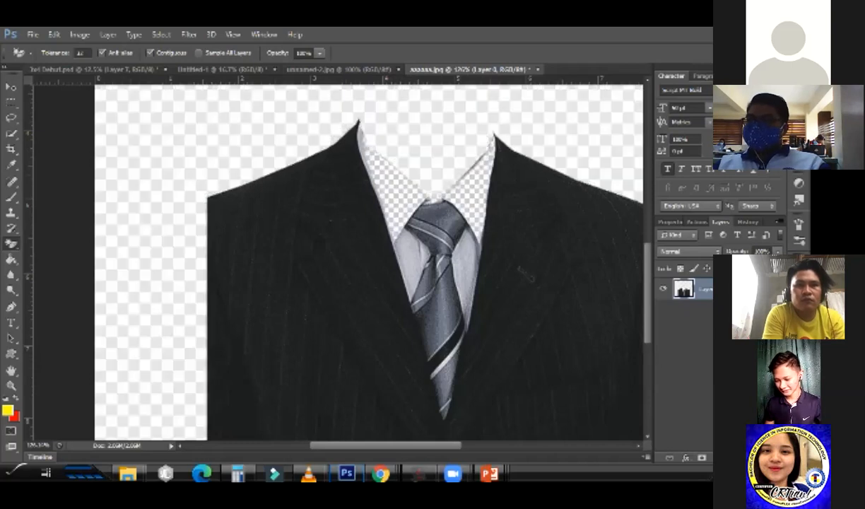
key(ctrl+alt+z)
Invert the suit selection and delete the white-and-grey checkerboard background around the suit
key(w)
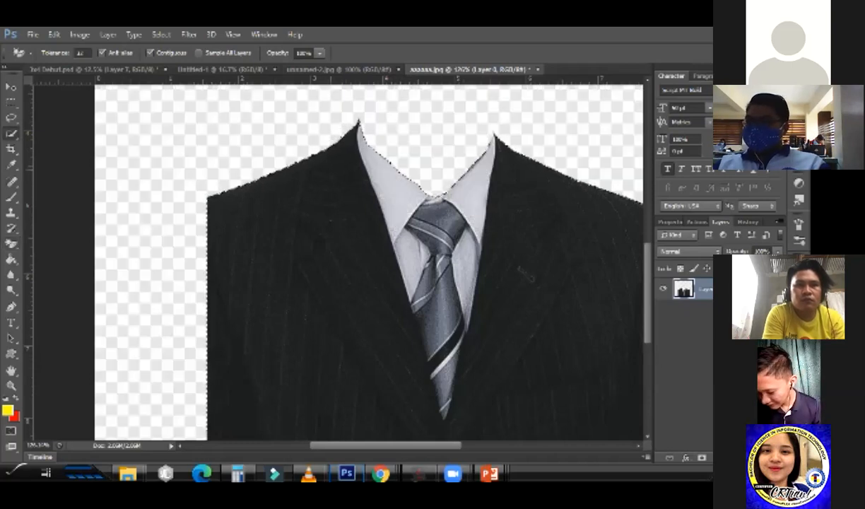
scroll(367, 262, down, 3)
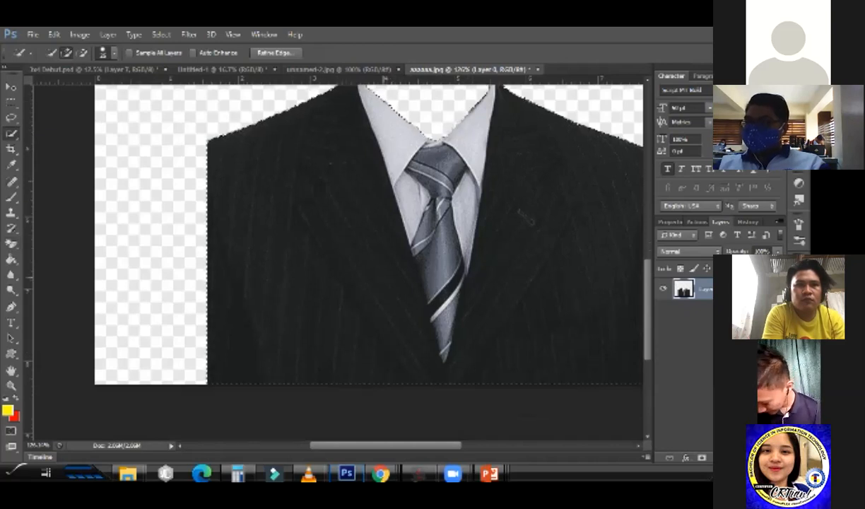
scroll(367, 262, down, 1)
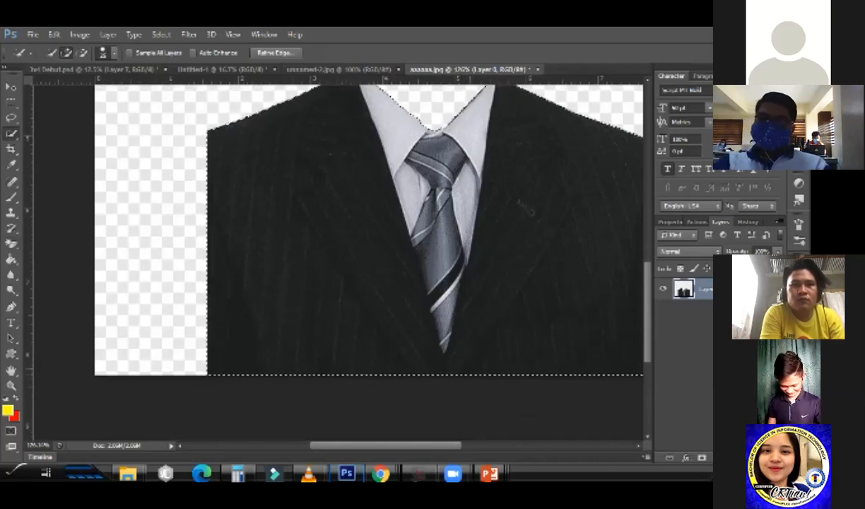
key(ctrl+shift+i)
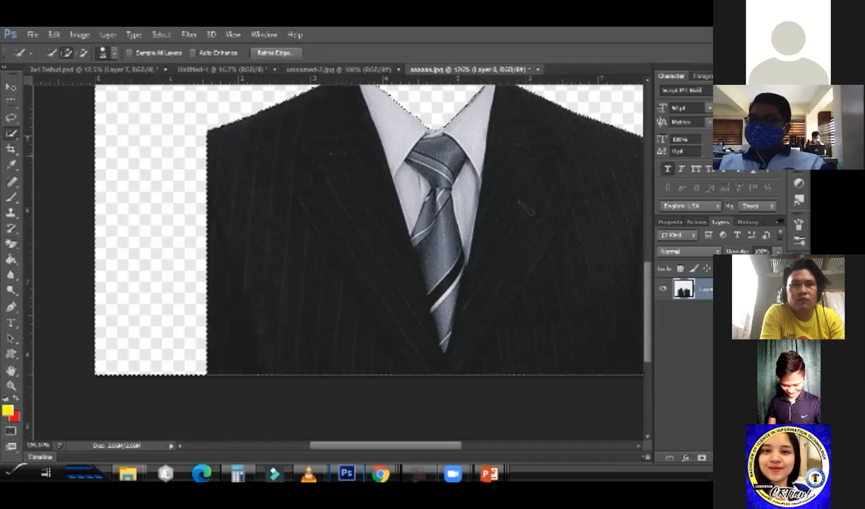
key(e)
scroll(452, 148, up, 3)
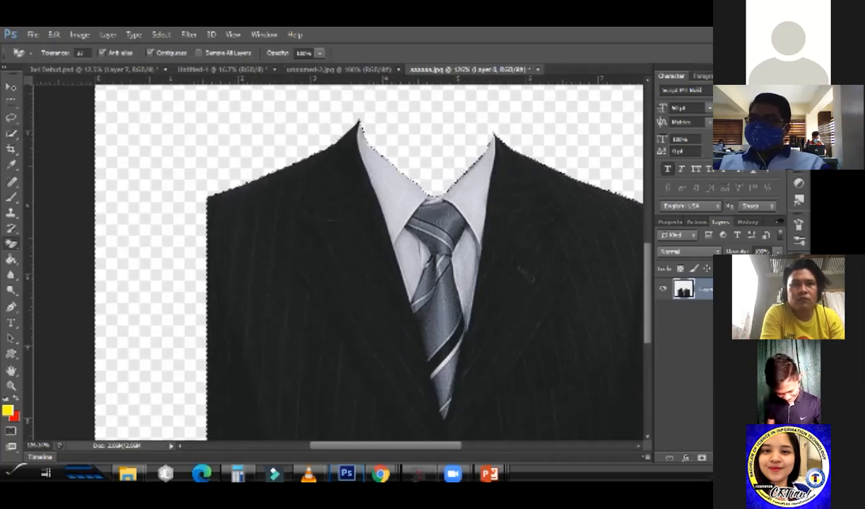
key(Delete)
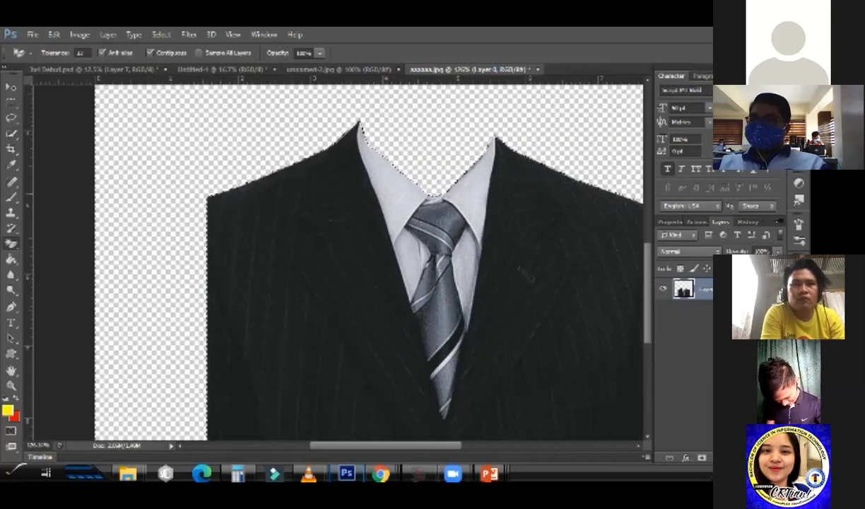
scroll(369, 262, up, 3)
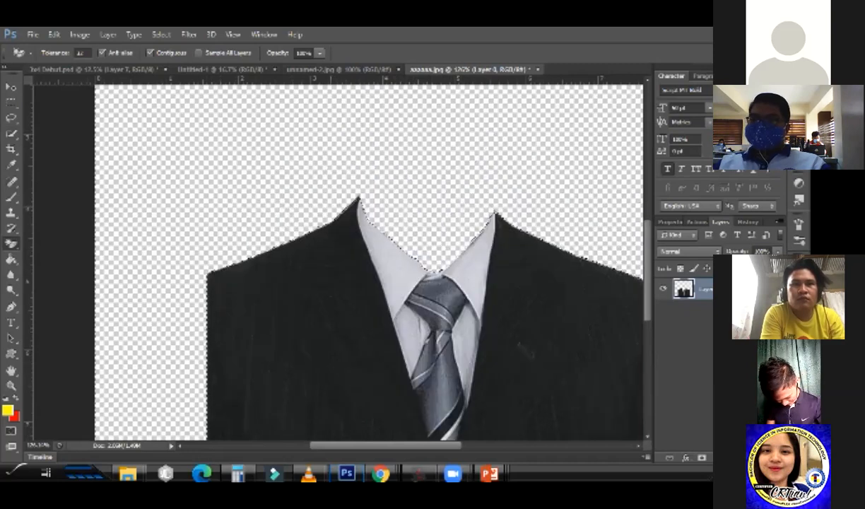
key(z)
drag(260, 218, 184, 219)
Select the man's head and neck in unnamed-2.jpg with Quick Selection and check the outline up close
click(339, 70)
key(w)
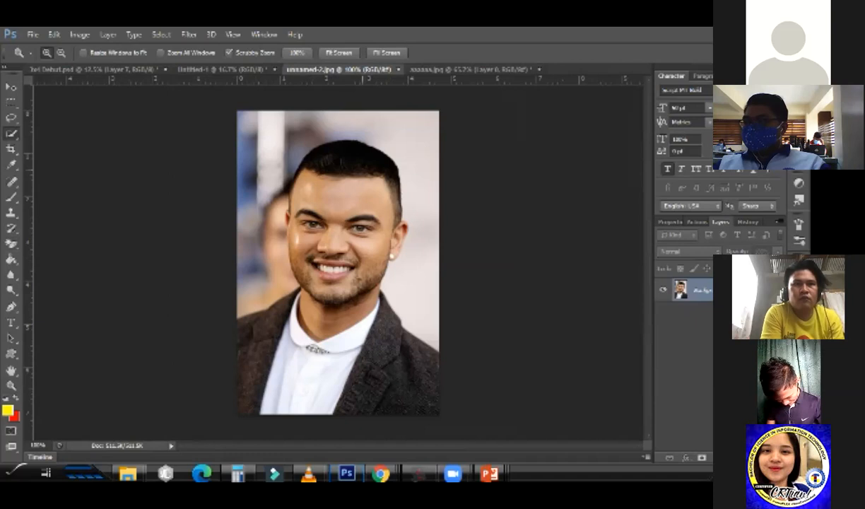
mouse_move(329, 169)
mouse_down()
mouse_move(339, 215)
mouse_move(334, 276)
mouse_move(394, 242)
mouse_up()
drag(343, 281, 347, 310)
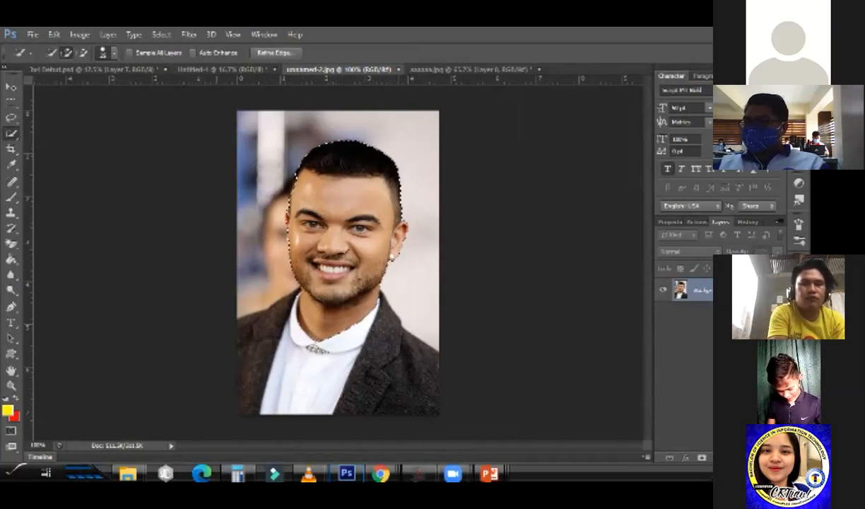
key(ctrl+space)
ctrl+click(301, 195)
ctrl+click(302, 195)
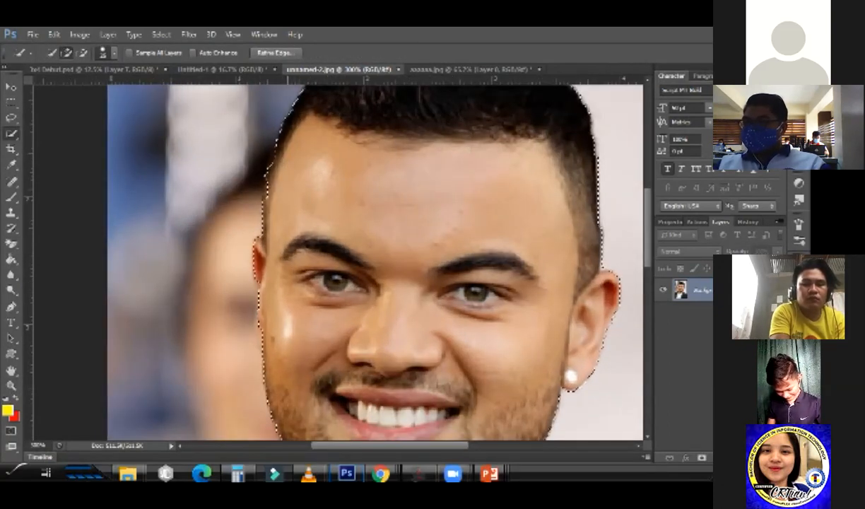
scroll(375, 261, up, 2)
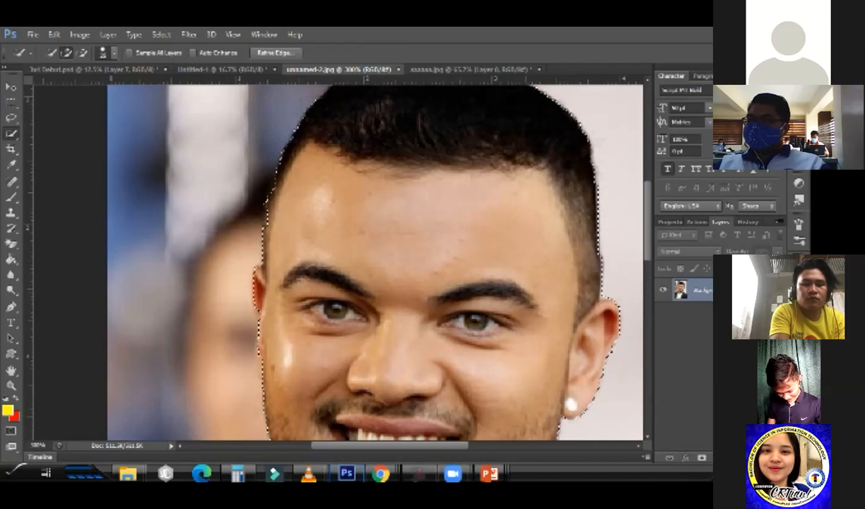
scroll(374, 261, up, 1)
scroll(375, 261, down, 3)
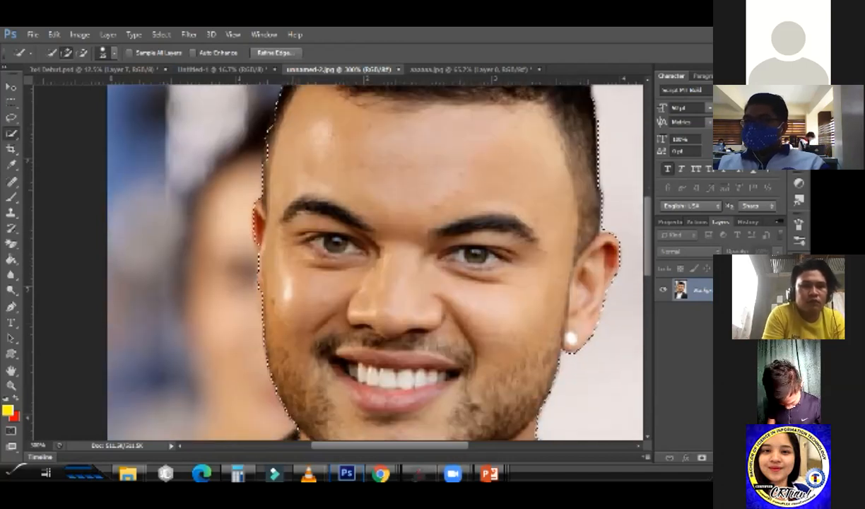
Move the selected head into the suit document over the collar and place its layer beneath the suit layer
click(11, 86)
drag(417, 197, 361, 214)
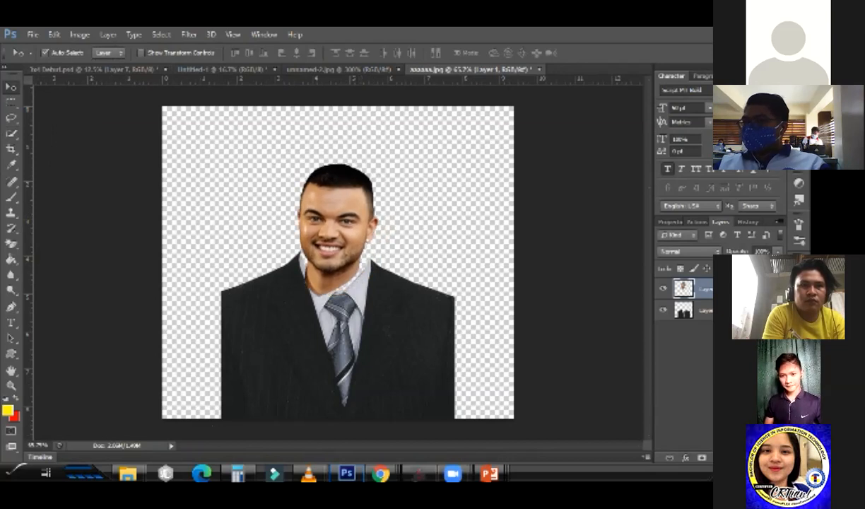
drag(683, 289, 675, 315)
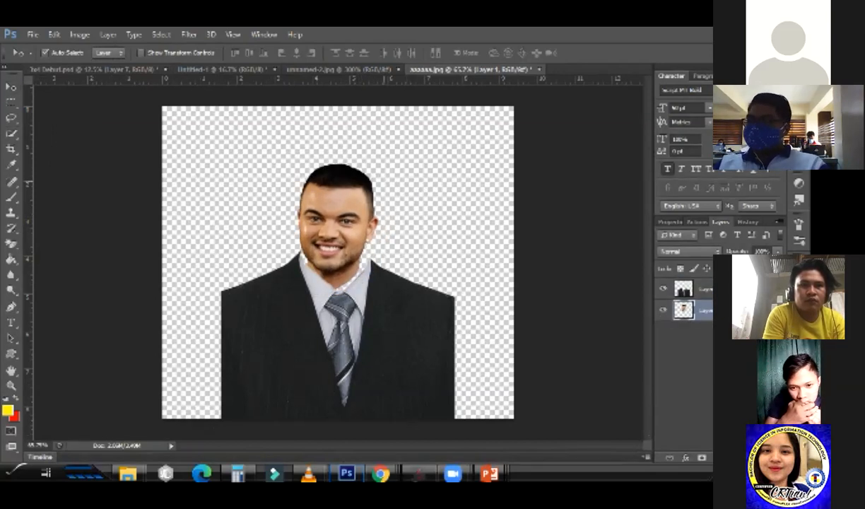
Try enlarging the head to about 122% and stretching its width with Free Transform, and cancel the transform
key(ctrl+t)
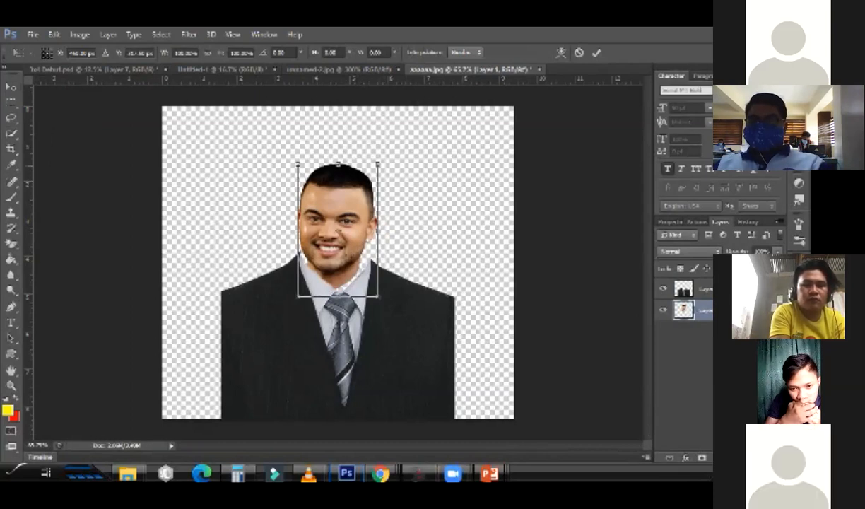
drag(378, 164, 392, 141)
key(super)
key(super)
drag(392, 140, 372, 152)
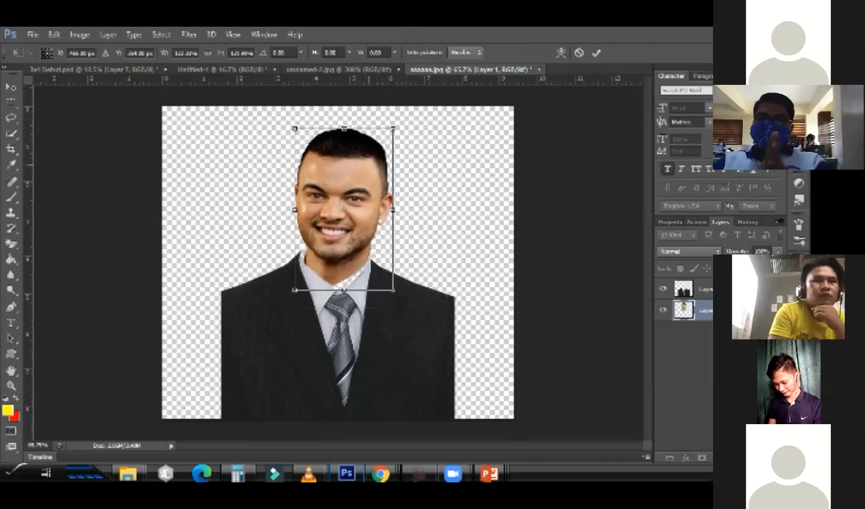
drag(393, 209, 443, 209)
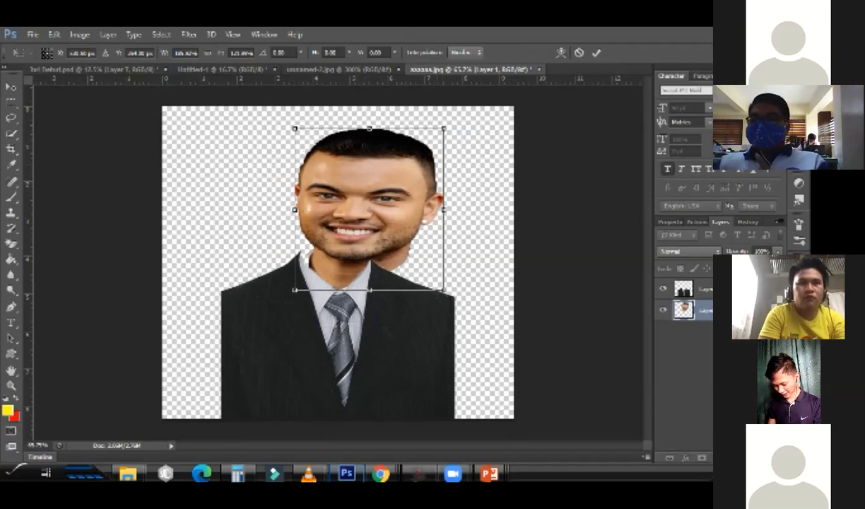
key(Escape)
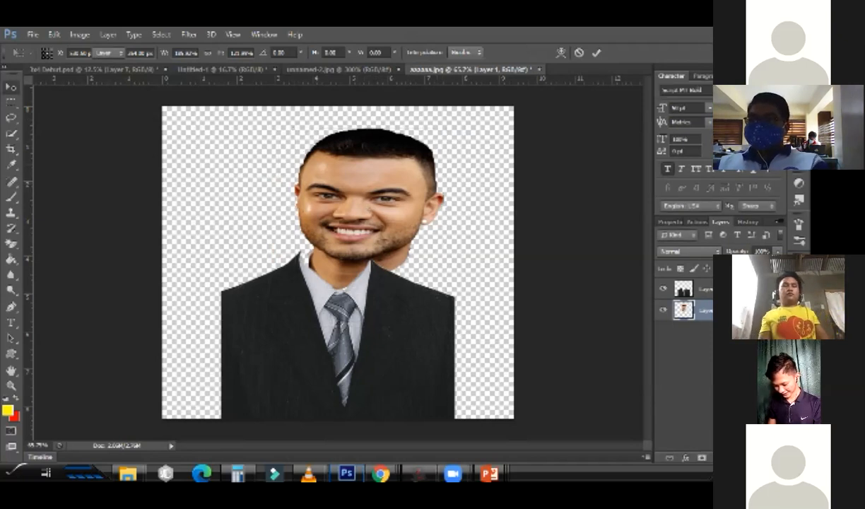
Free Transform the head proportionally to about 124% over the collar, and undo a trial horizontal stretch
key(ctrl+t)
drag(378, 164, 387, 147)
drag(338, 230, 344, 209)
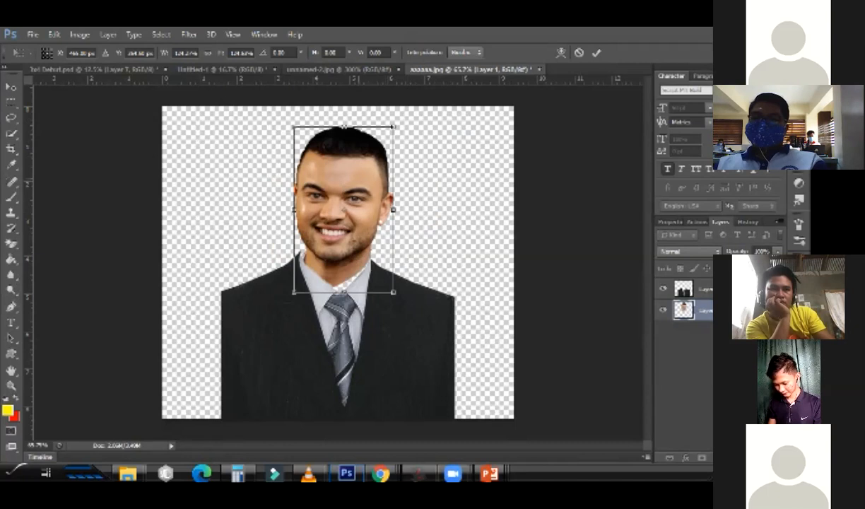
drag(393, 127, 415, 127)
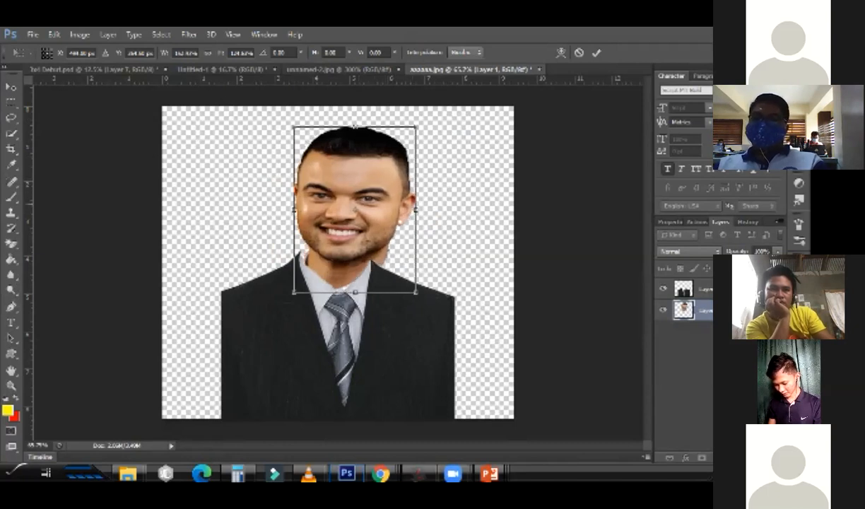
key(ctrl+z)
Scale the head proportionally to about 133% and rotate it to about -7° so the face stands upright above the collar
drag(393, 127, 396, 121)
mouse_move(373, 169)
mouse_down()
mouse_move(367, 161)
mouse_move(375, 171)
mouse_up()
drag(408, 127, 405, 121)
drag(423, 230, 367, 226)
drag(427, 260, 395, 291)
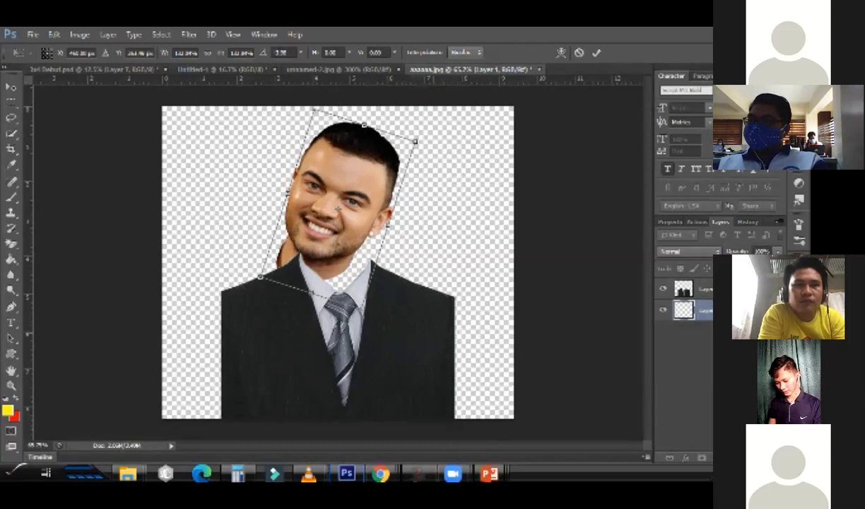
drag(424, 311, 400, 287)
drag(366, 256, 369, 229)
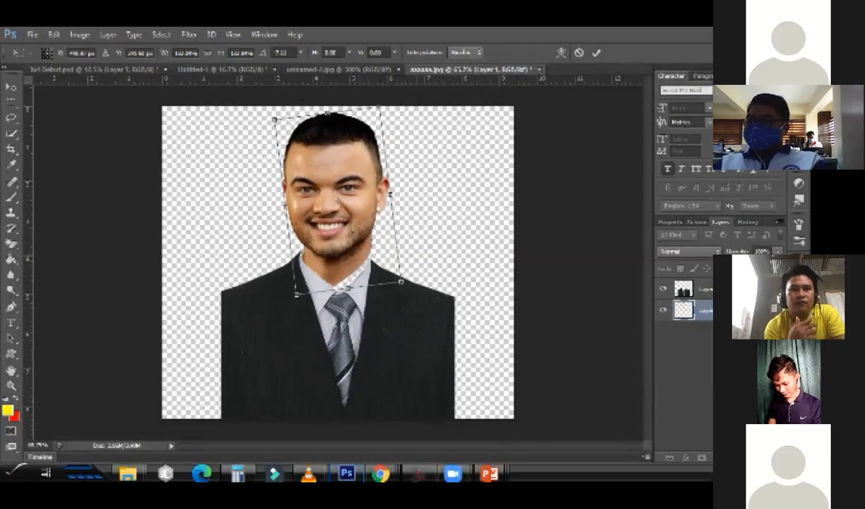
Fine-tune the head's position, enlarge it to about 139% to fill the collar opening, and apply the transform
drag(336, 200, 332, 200)
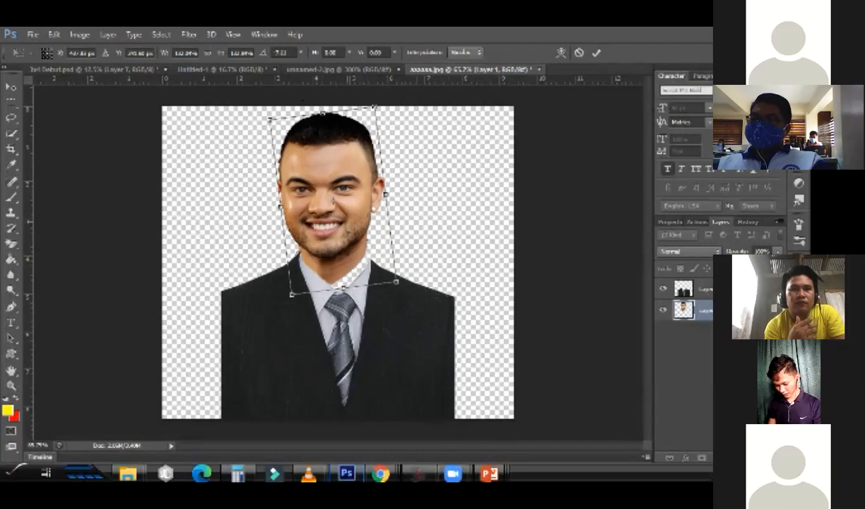
key(Right)
key(Right)
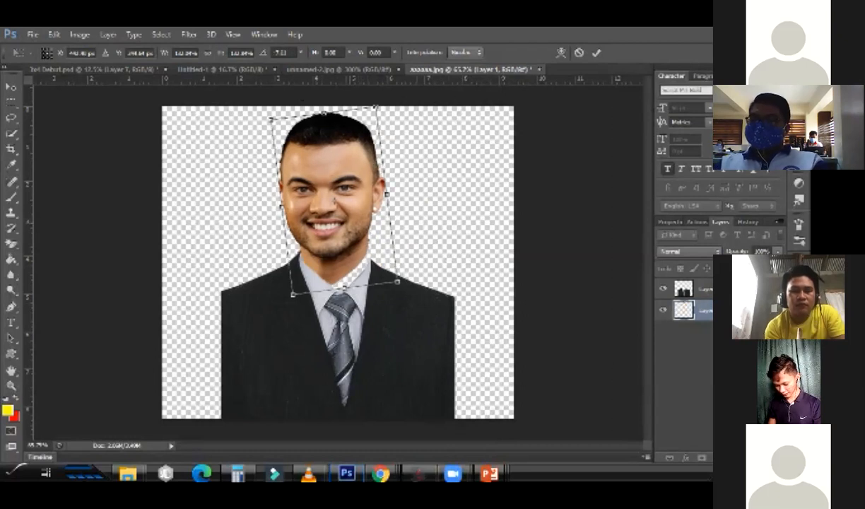
key(Down)
key(Down)
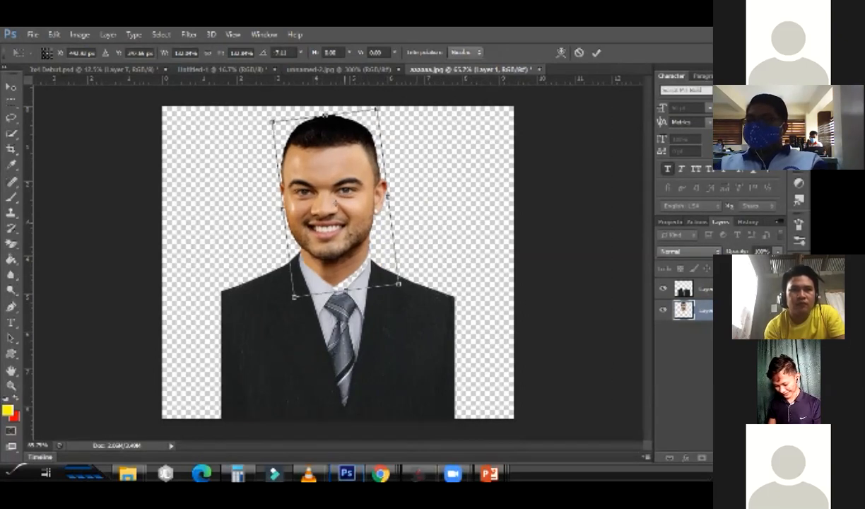
drag(398, 284, 405, 291)
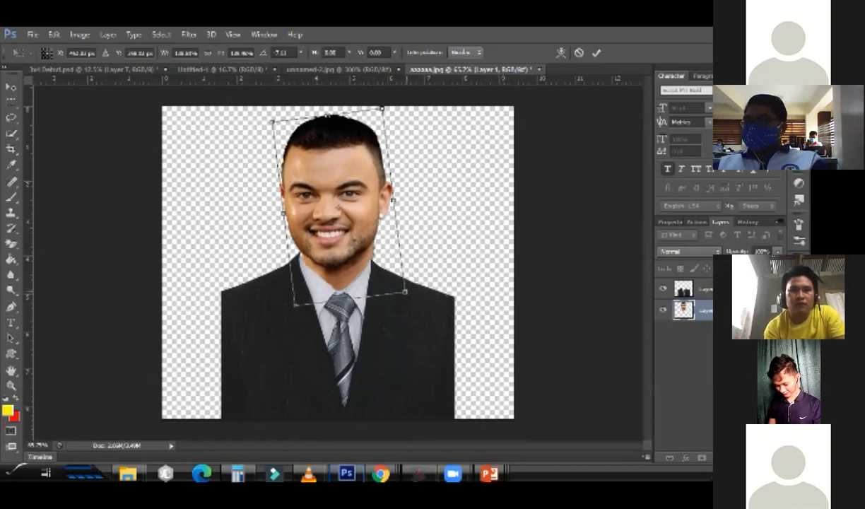
key(Left)
key(Left)
key(Left)
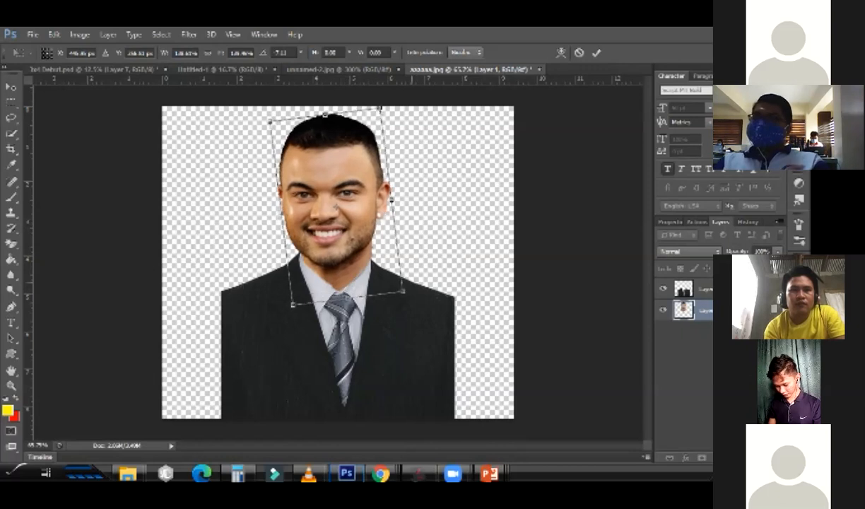
key(Return)
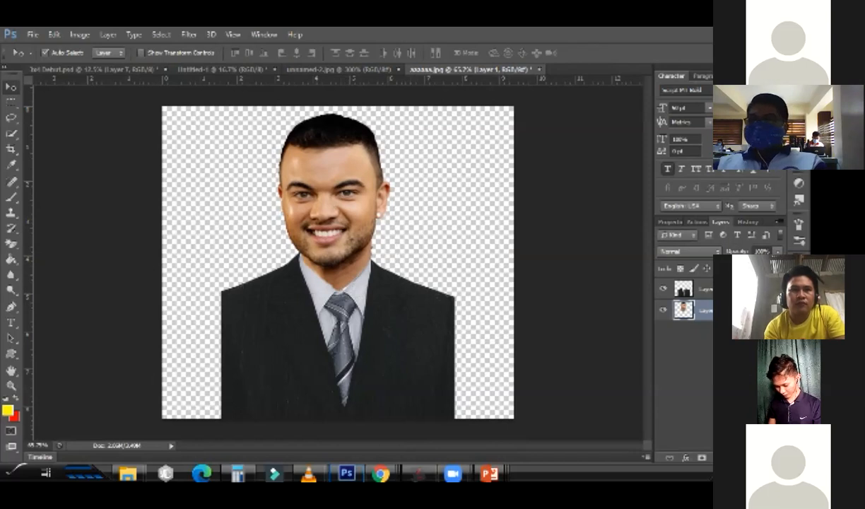
Darken the light edges of the shirt collar on the suit layer using the Burn Tool with Midtones range and 100% exposure
click(11, 289)
click(44, 300)
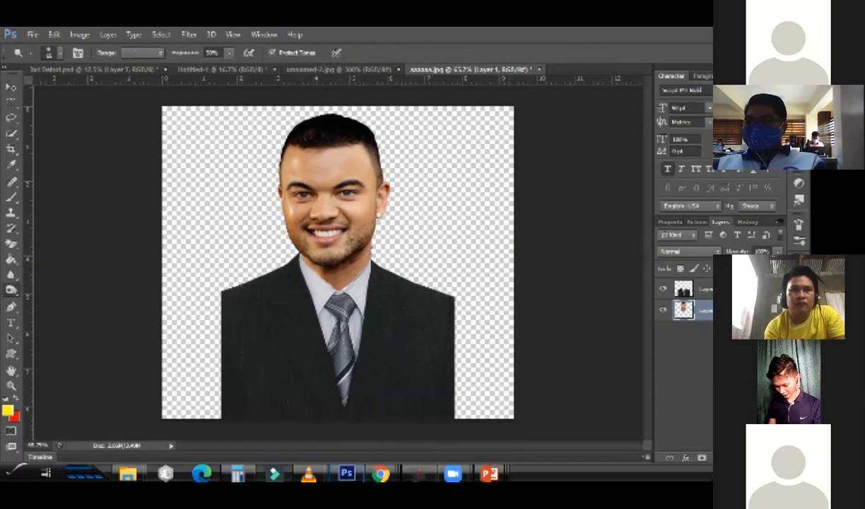
click(10, 290)
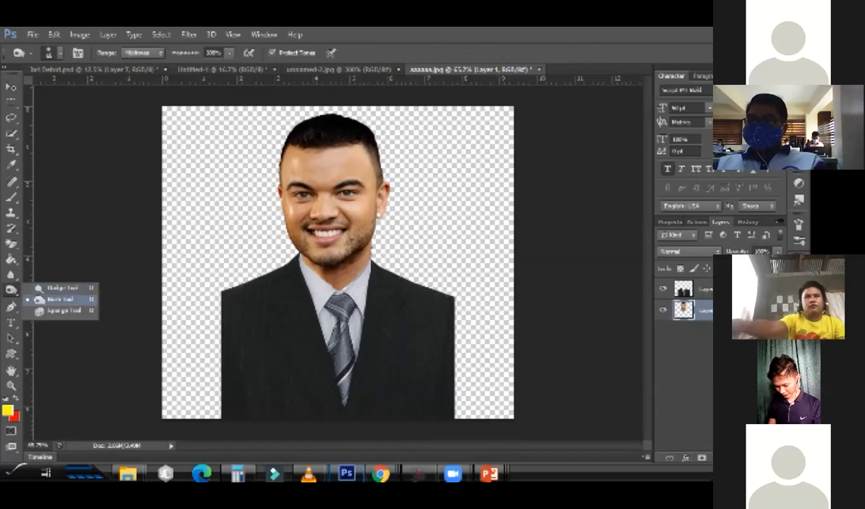
click(61, 300)
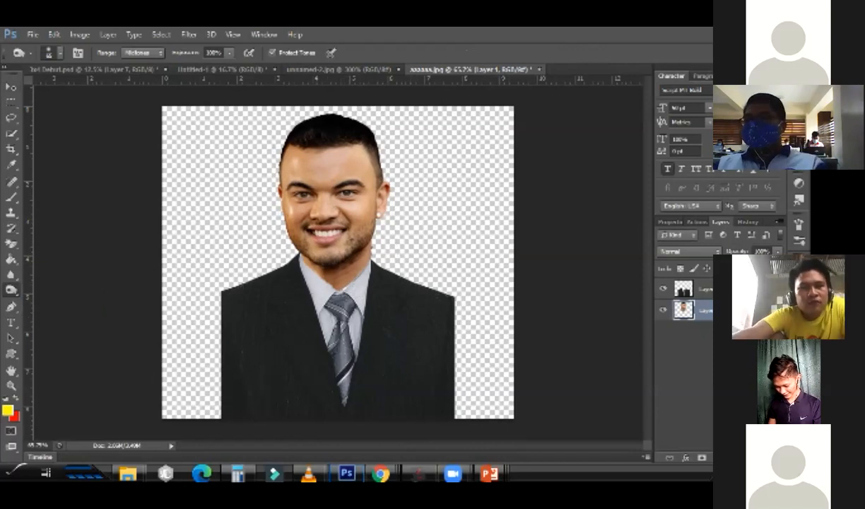
key(z)
drag(369, 271, 452, 271)
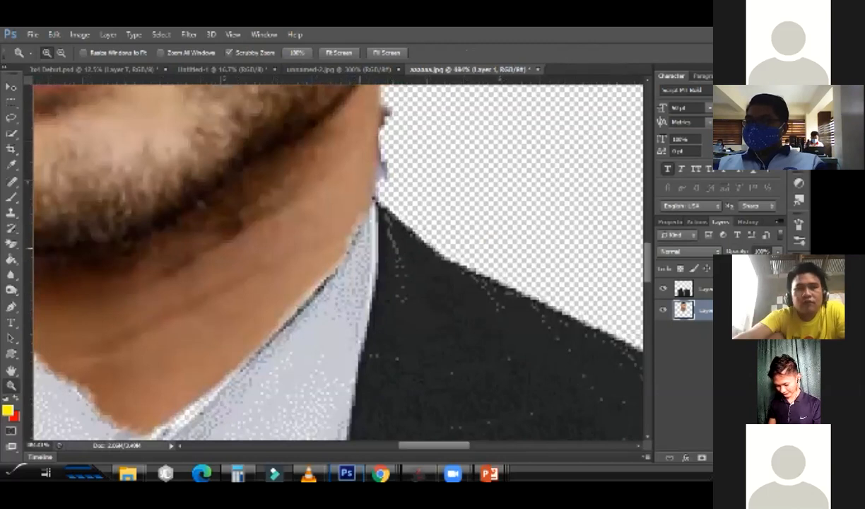
click(700, 289)
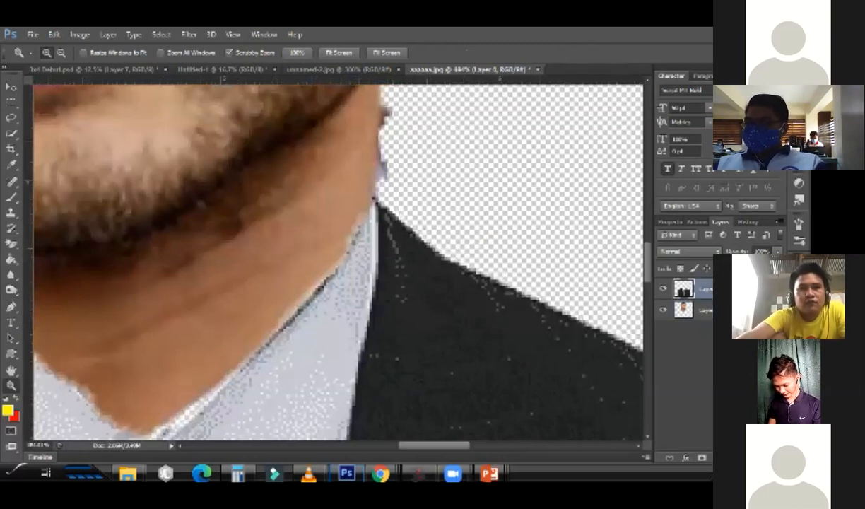
click(11, 290)
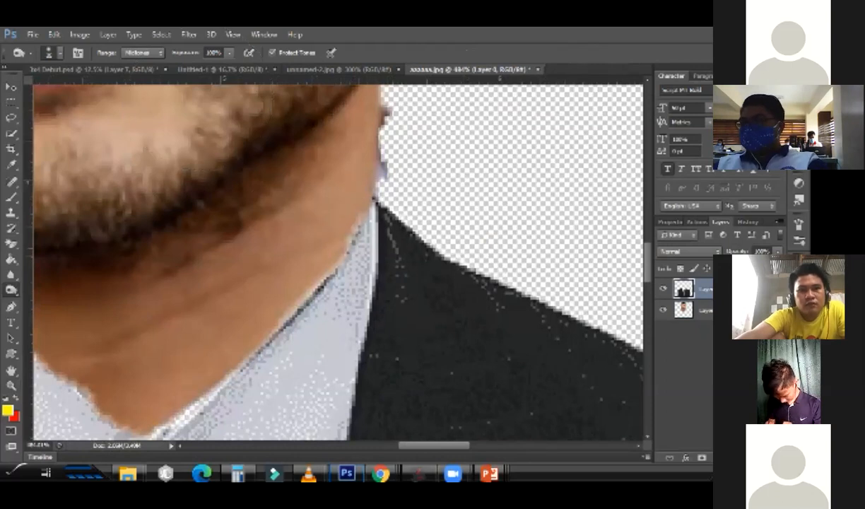
mouse_move(319, 276)
mouse_down()
mouse_move(275, 311)
mouse_move(571, 288)
mouse_up()
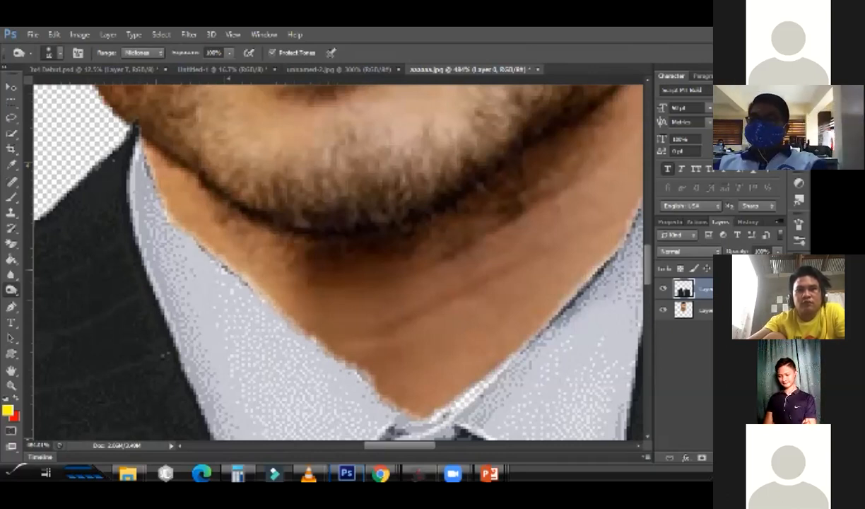
key(z)
key(ctrl+0)
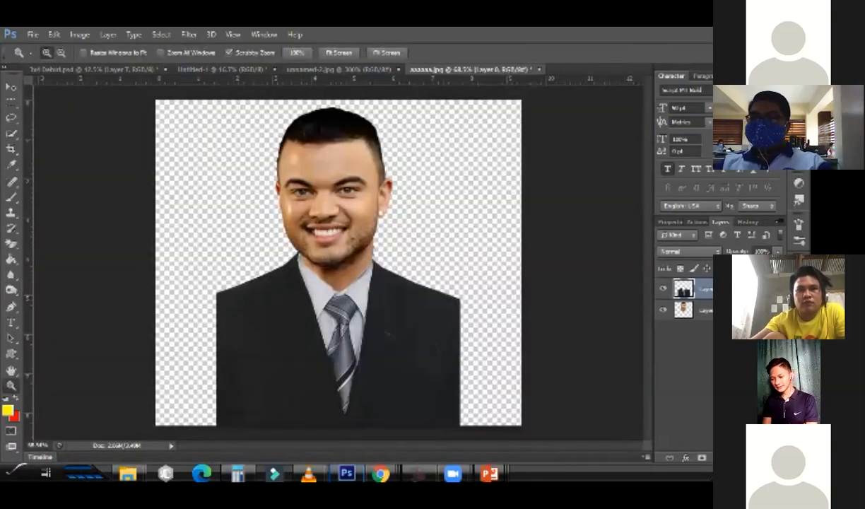
Switch to the PowerPoint presentation, advance to the Pen Tool slide, and return to Photoshop
key(alt+Tab)
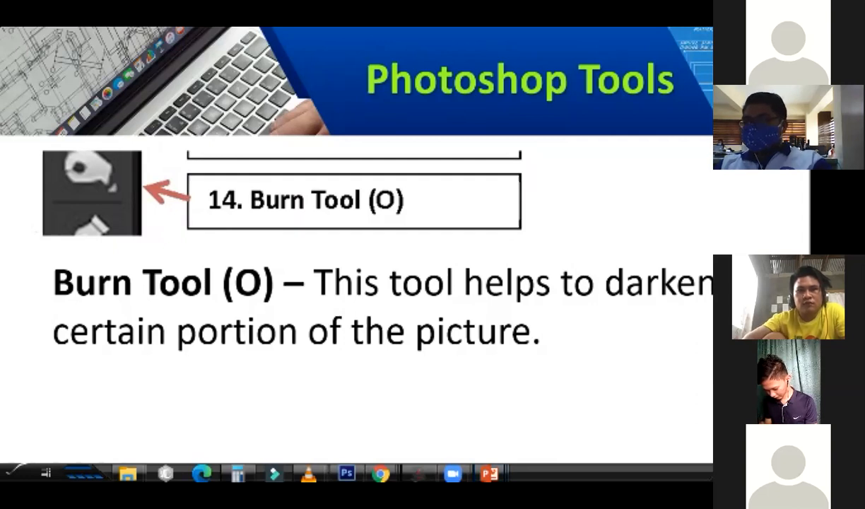
key(Right)
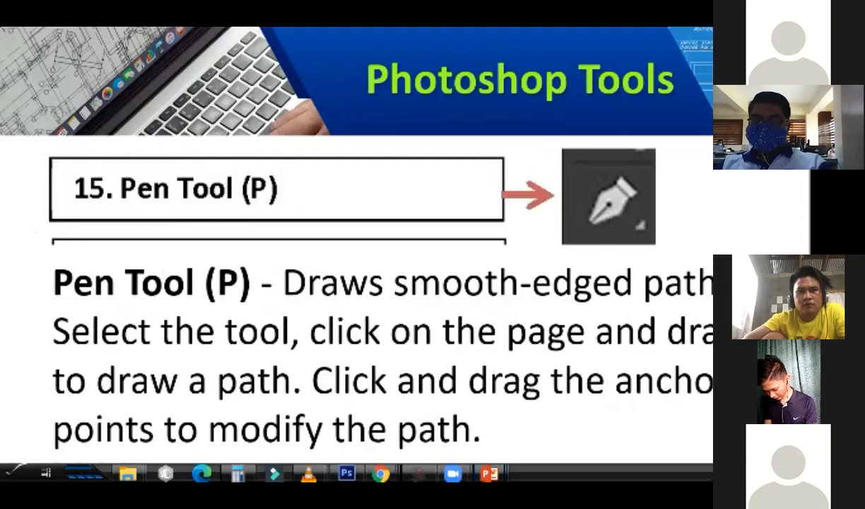
key(alt+Tab)
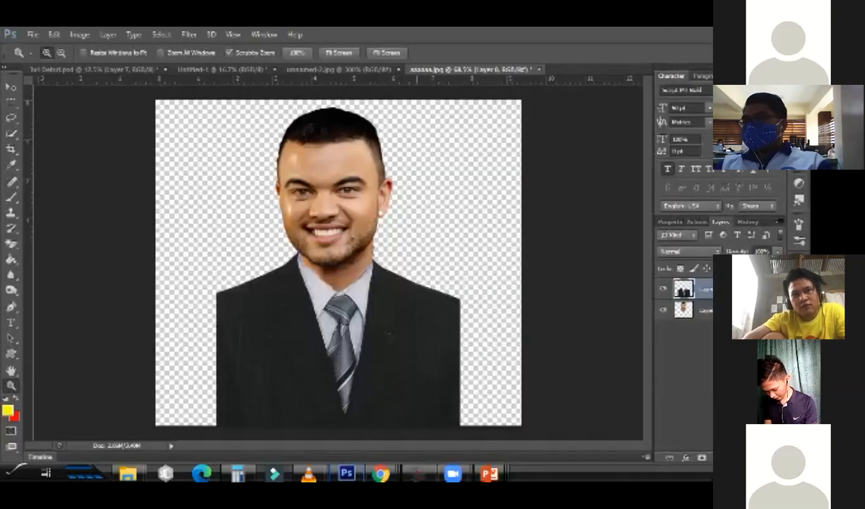
Examine the hair and head outline in the suit composite up close and compare it with the original photo in unnamed-2.jpg
click(339, 70)
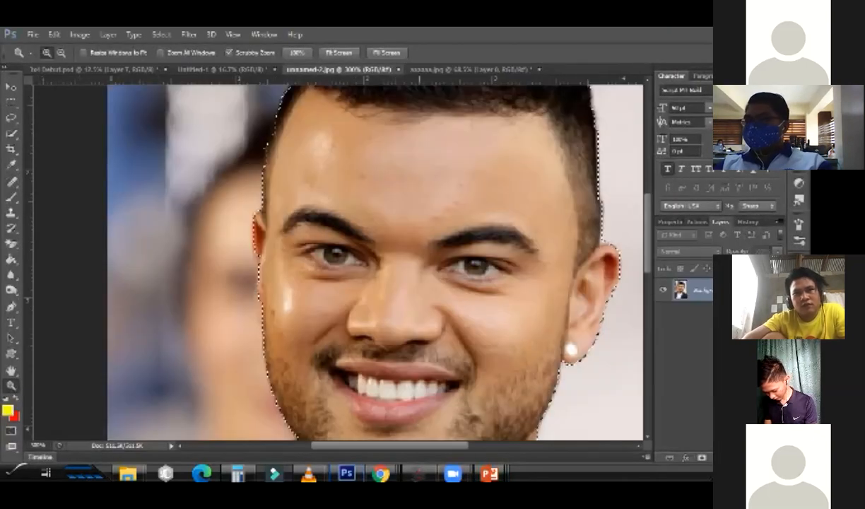
drag(466, 233, 332, 341)
key(ctrl+Tab)
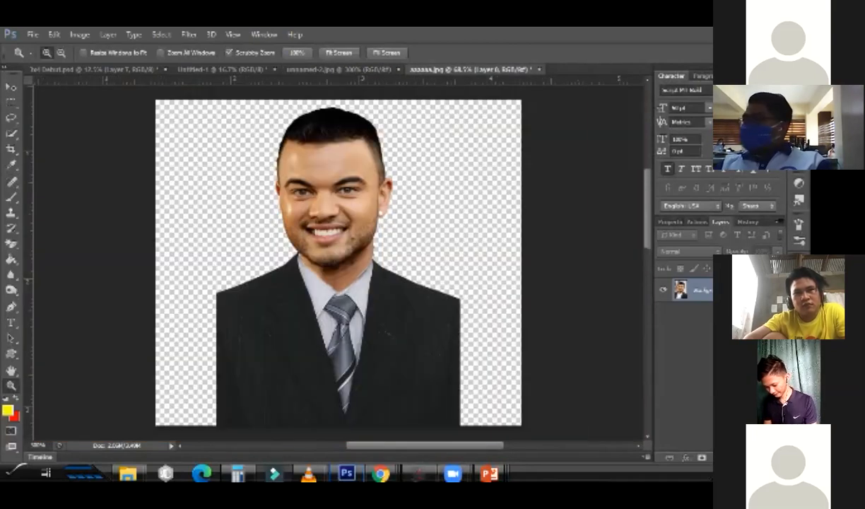
click(339, 169)
drag(427, 210, 487, 210)
drag(367, 95, 357, 149)
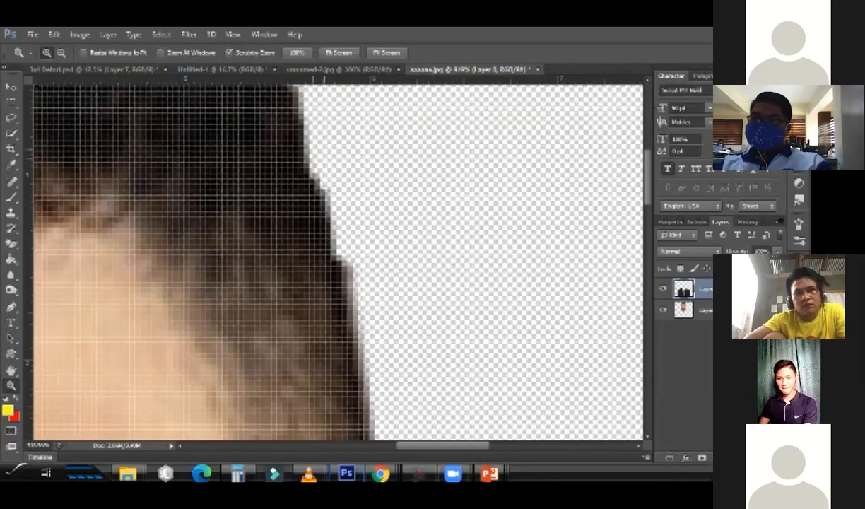
drag(335, 209, 293, 209)
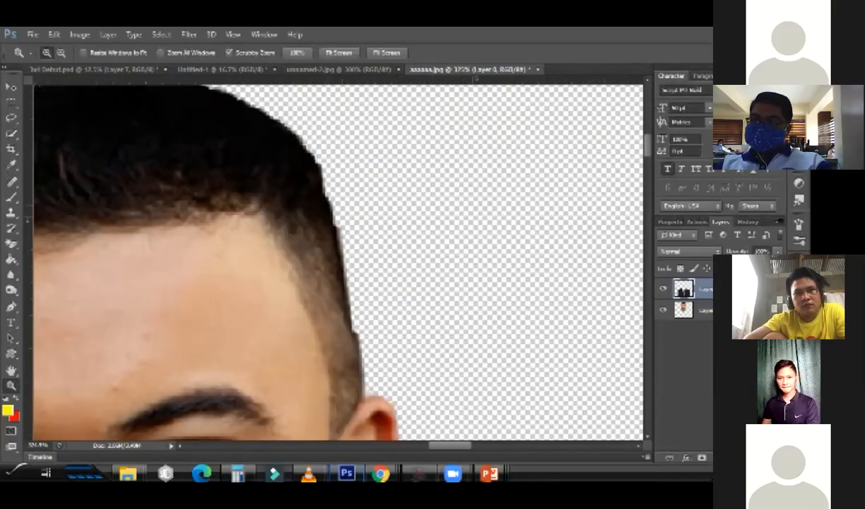
key(ctrl+shift+Tab)
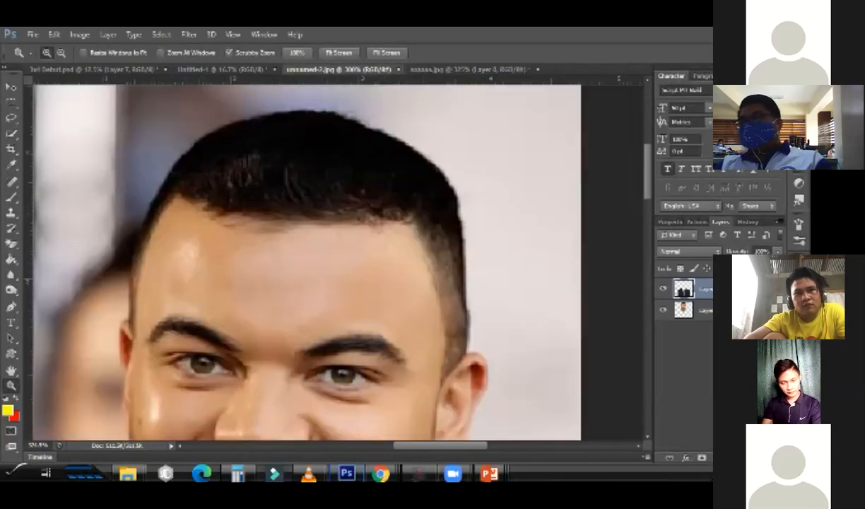
Open the blank Untitled-1 document with the Pen Tool in Path mode and check the tool's Rubber Band option
key(p)
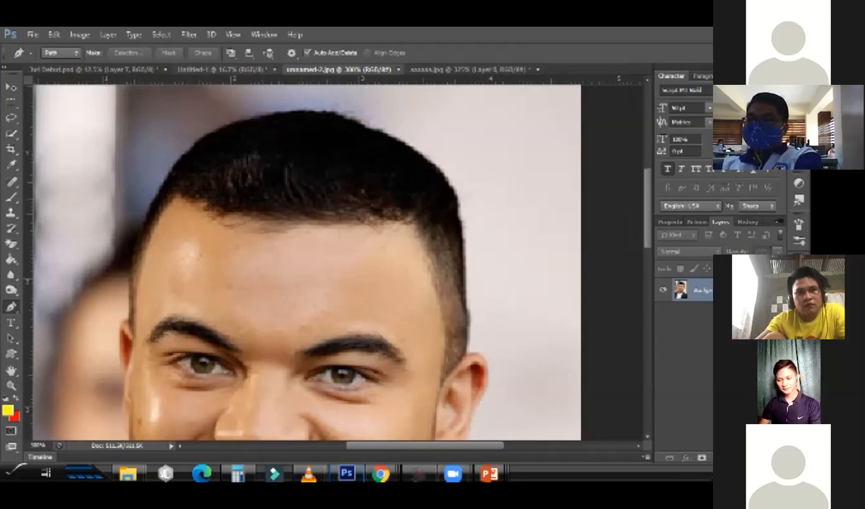
click(223, 69)
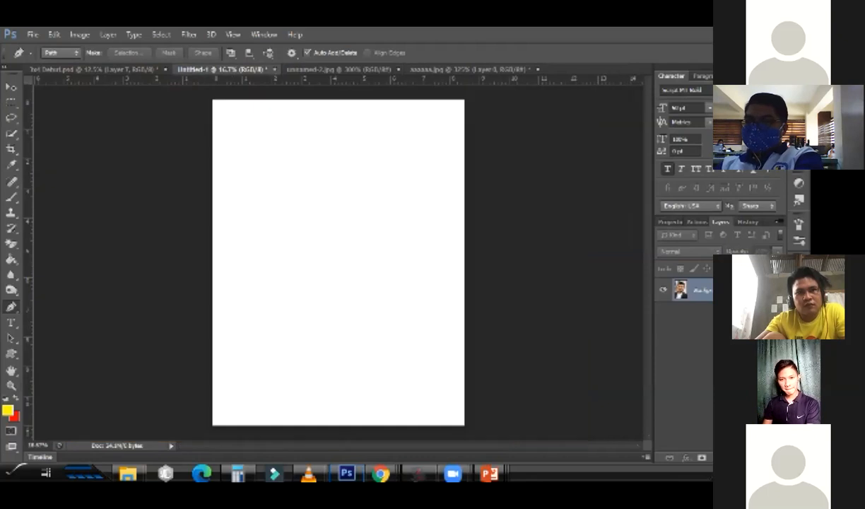
click(11, 307)
click(57, 305)
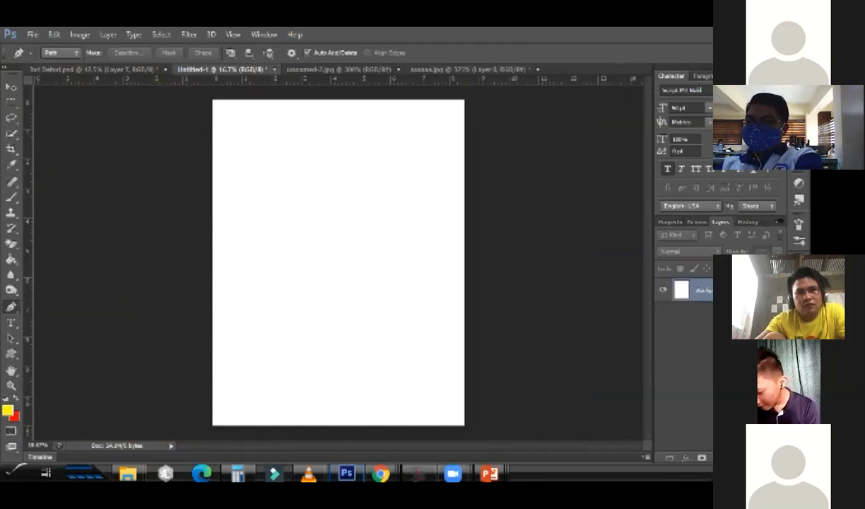
click(10, 307)
click(57, 306)
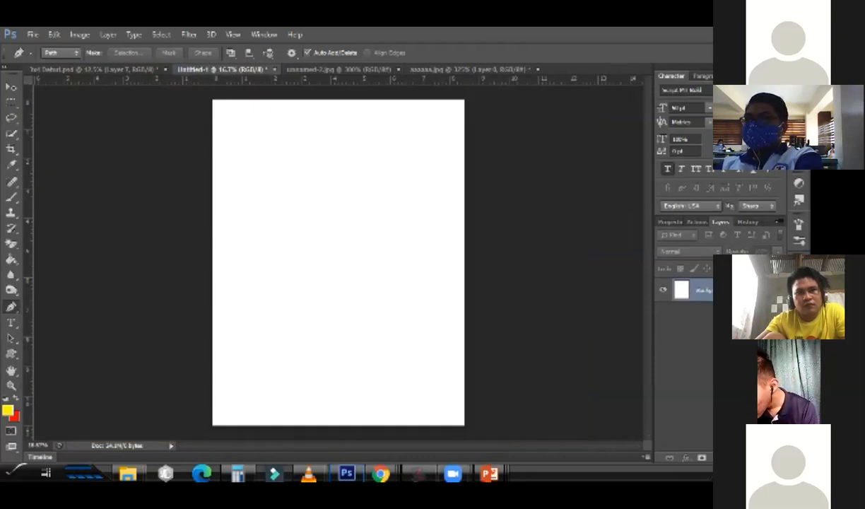
click(291, 53)
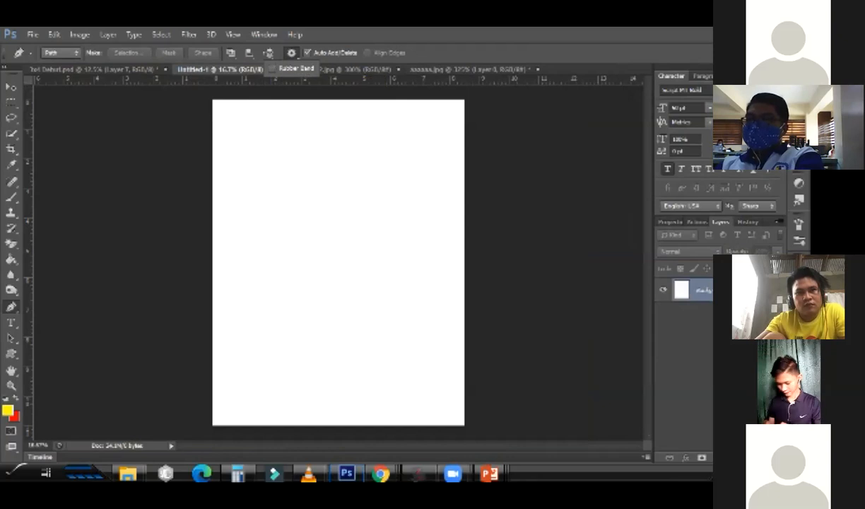
click(291, 53)
Place a starting anchor near the page's upper-left corner, try a straight diagonal segment to the middle, and undo that segment
click(247, 141)
click(377, 236)
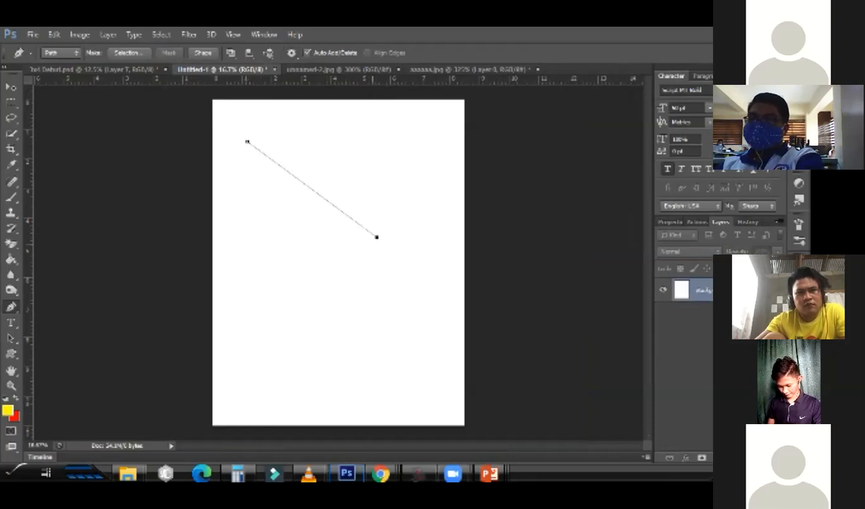
key(ctrl+z)
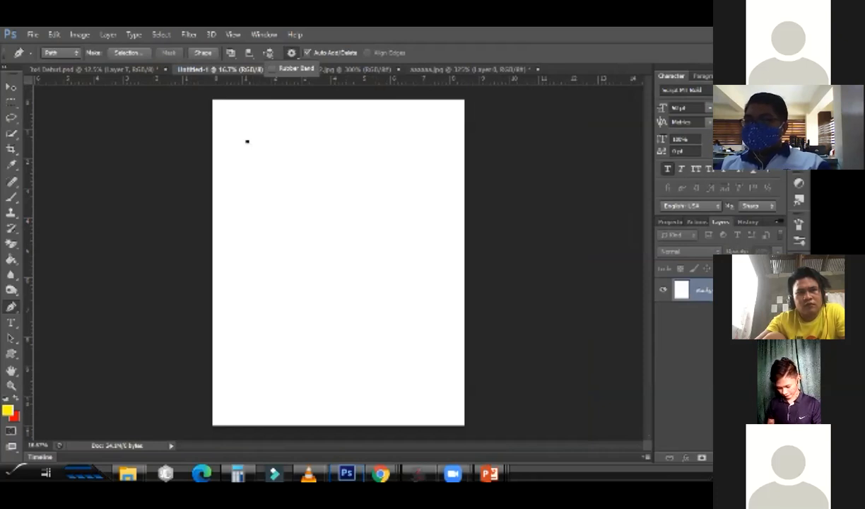
Draw a closed S-shaped path with curved sides down the page and back up to the starting anchor
click(355, 184)
drag(359, 187, 364, 255)
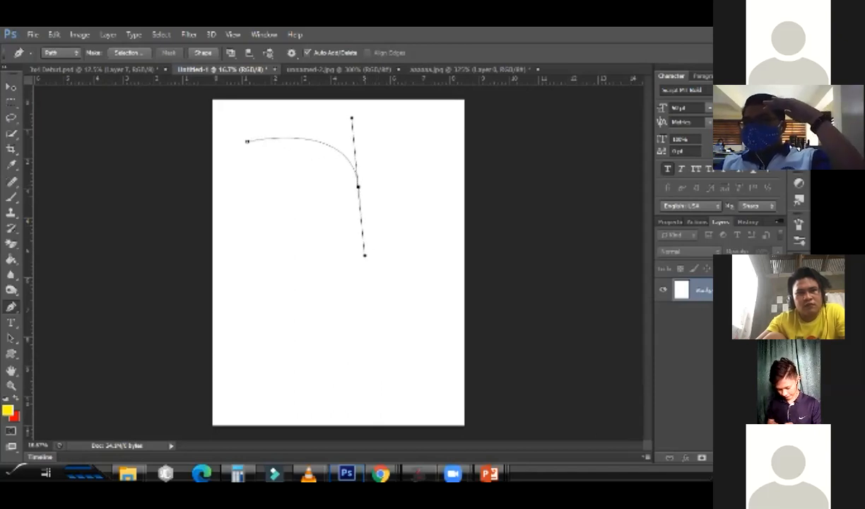
click(354, 352)
drag(354, 353, 268, 343)
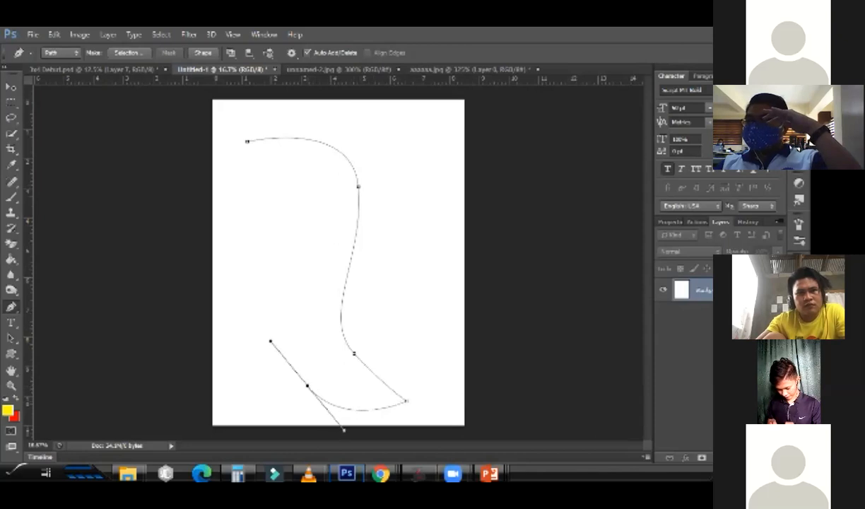
drag(307, 234, 316, 289)
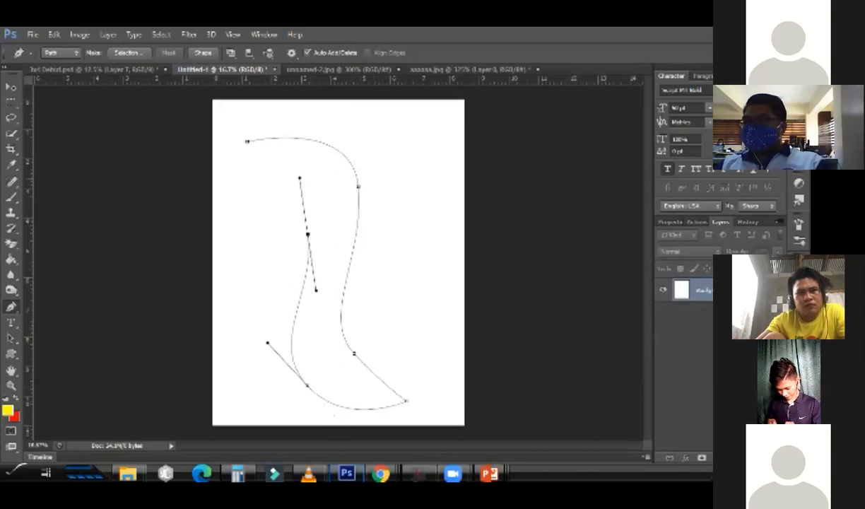
click(247, 142)
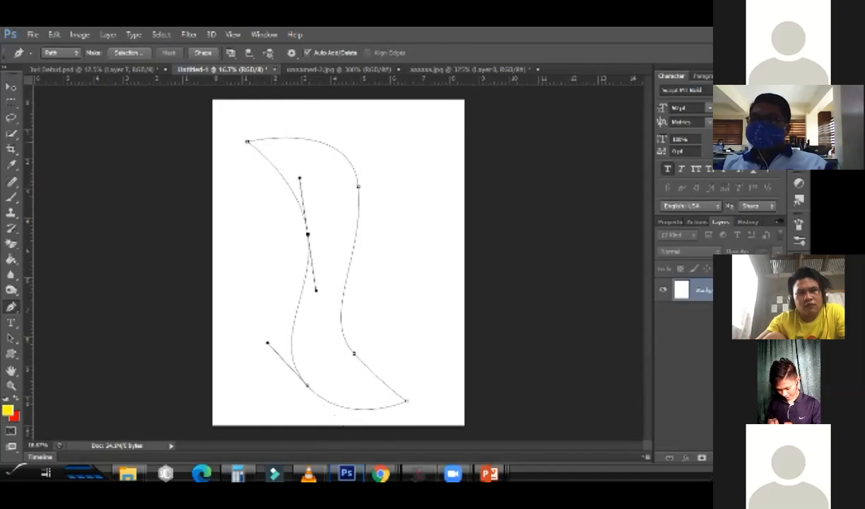
Close the S-shaped path, convert it to a selection, and fill it with the yellow foreground color on a new layer
click(247, 141)
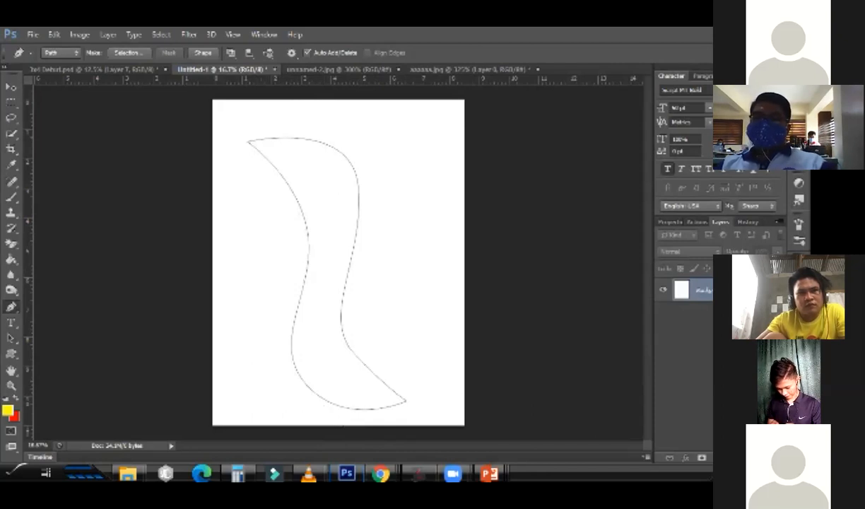
key(ctrl+Return)
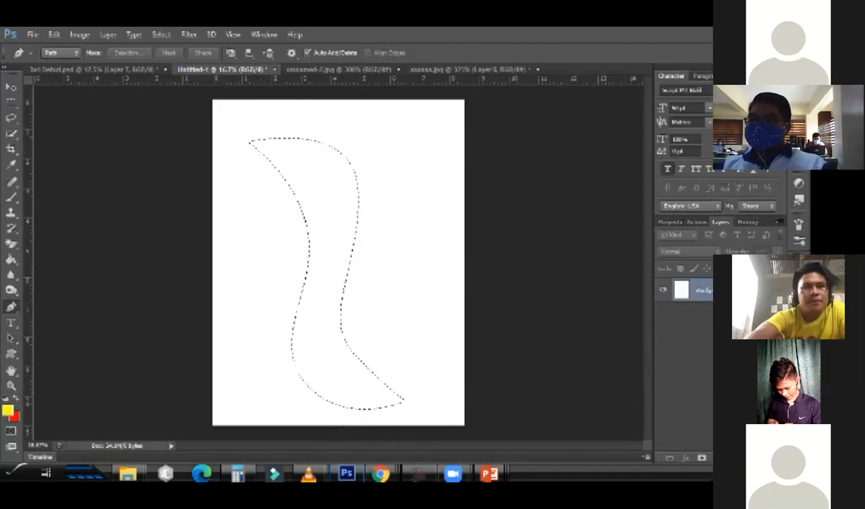
key(g)
right_click(11, 259)
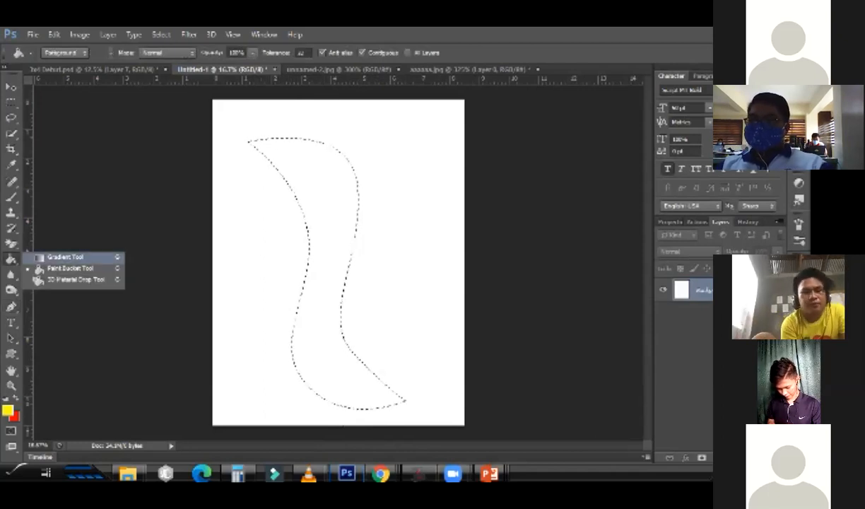
click(64, 267)
key(ctrl+shift+alt+n)
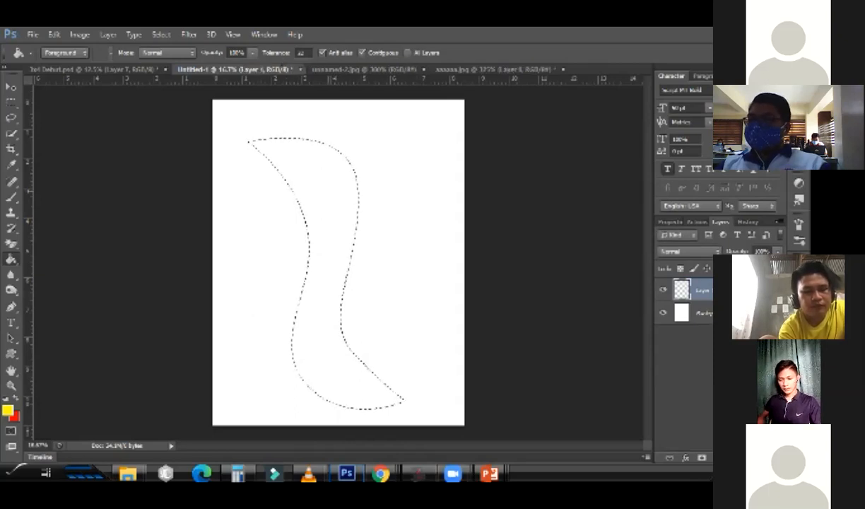
key(alt+BackSpace)
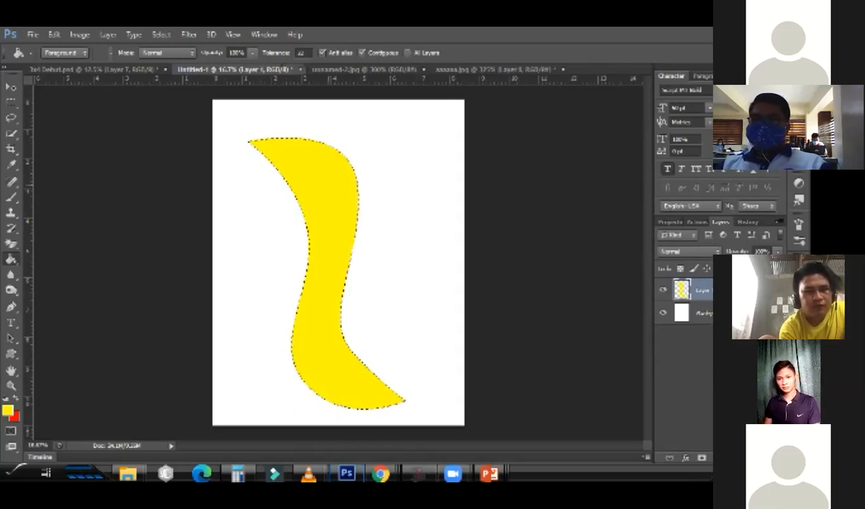
key(ctrl+d)
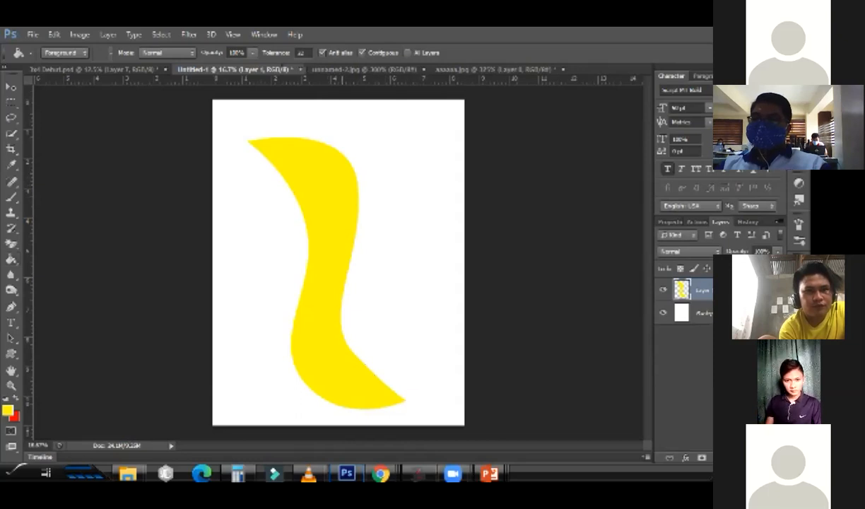
Try moving the yellow S shape slightly to the left on the page, and undo the move
key(v)
mouse_move(345, 170)
mouse_down()
mouse_move(325, 142)
mouse_move(380, 176)
mouse_move(328, 169)
mouse_up()
key(ctrl+z)
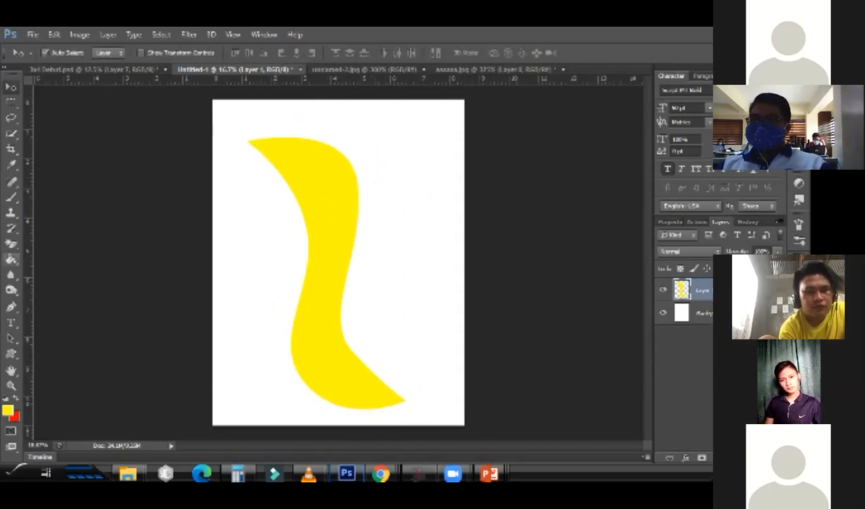
Set the foreground color to pure red (ff0000) and add a new layer above the yellow shape
click(8, 410)
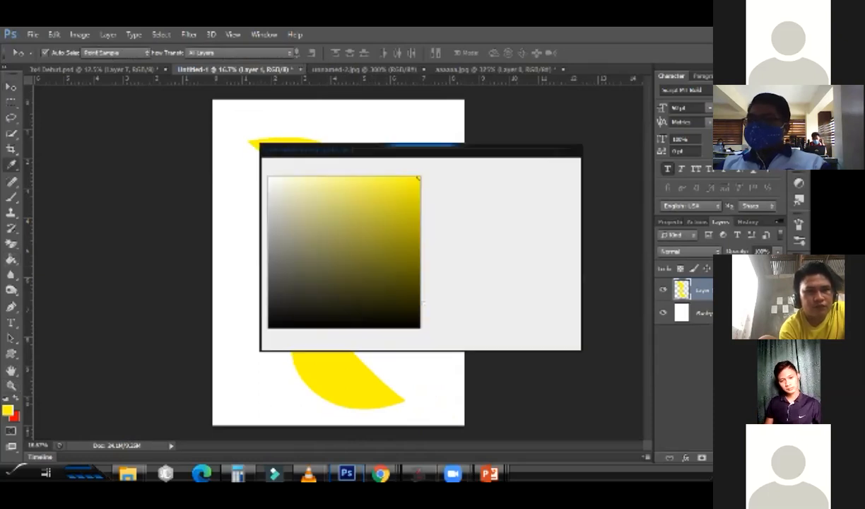
click(434, 325)
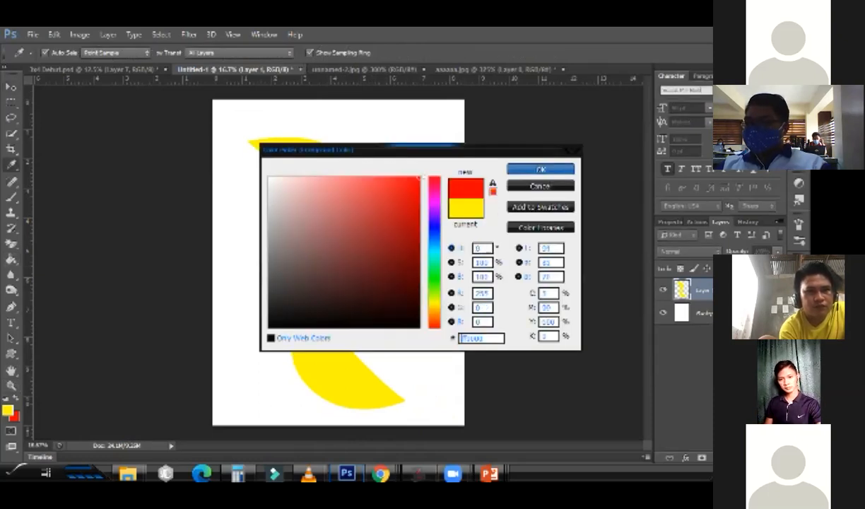
click(540, 168)
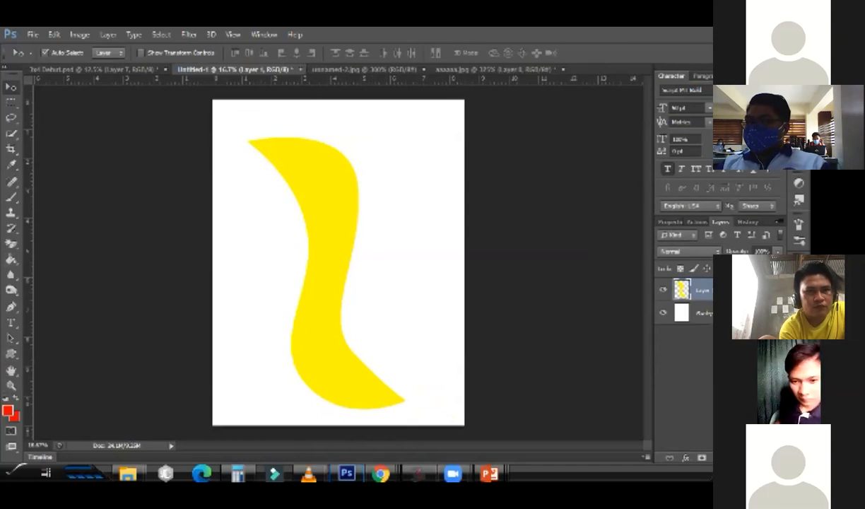
key(ctrl+shift+alt+n)
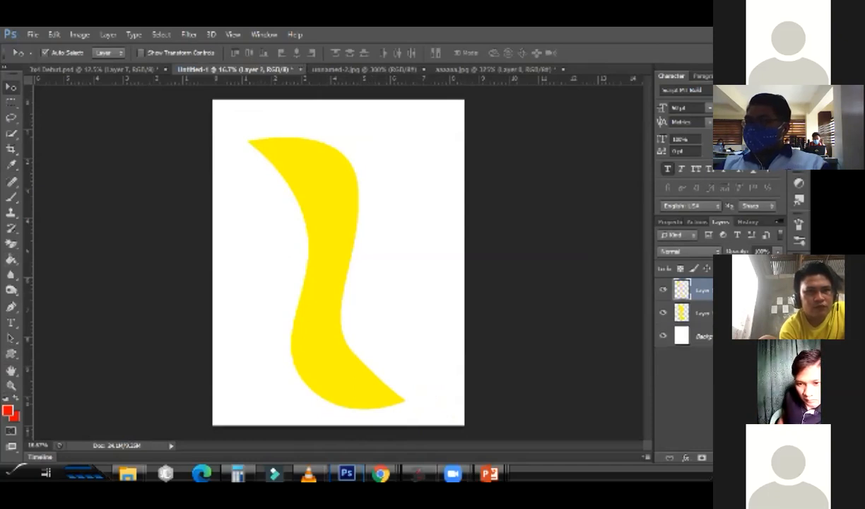
Draw a closed half-oval path with the Pen Tool, overlapping the lower right side of the yellow shape
click(11, 306)
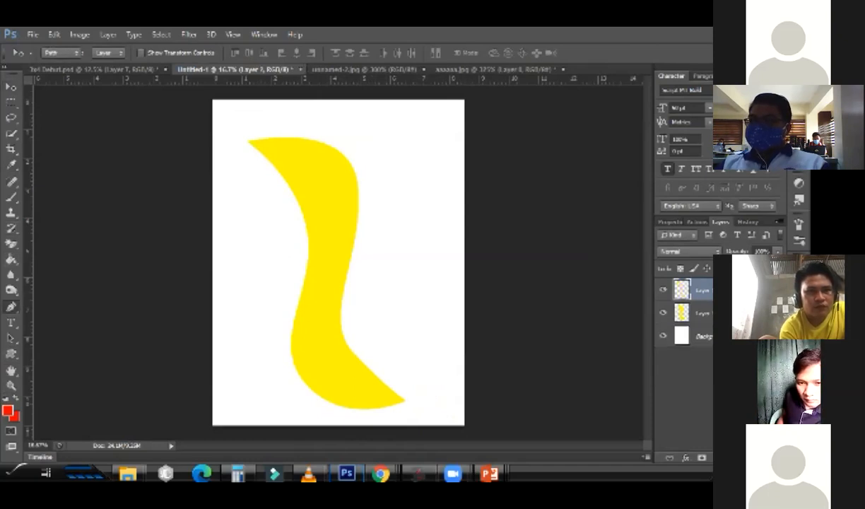
click(332, 277)
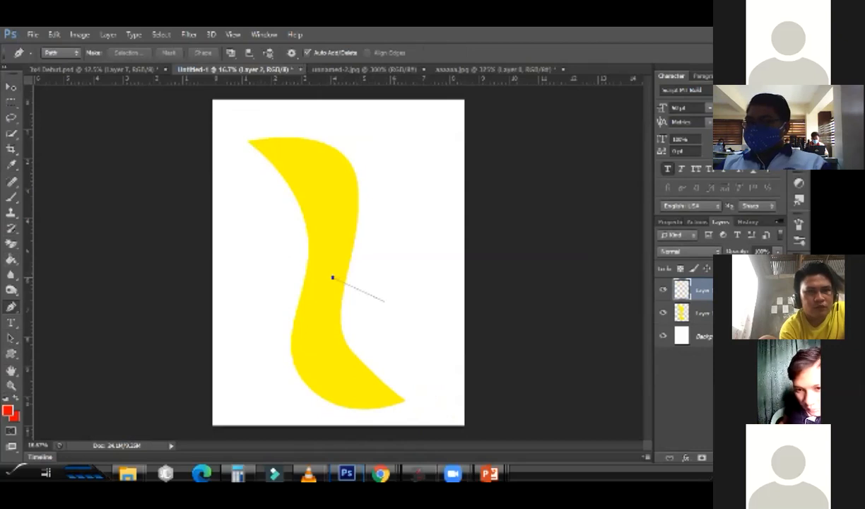
drag(392, 325, 408, 387)
click(345, 399)
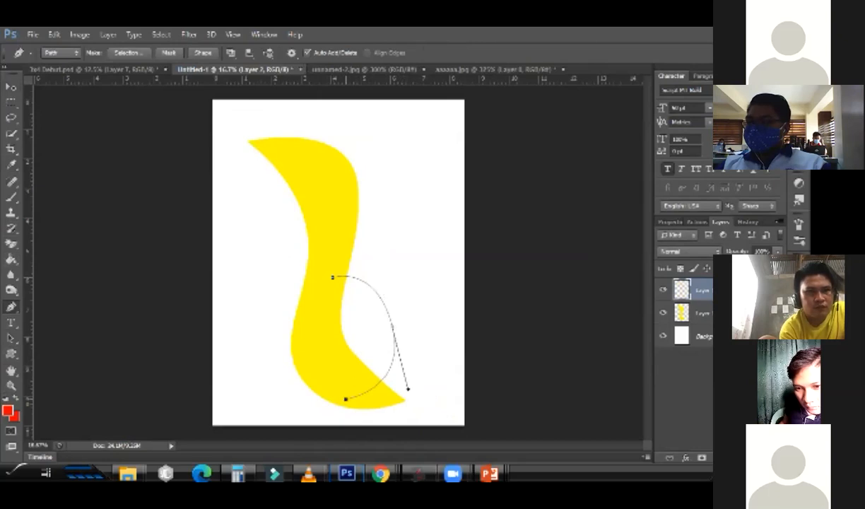
click(332, 277)
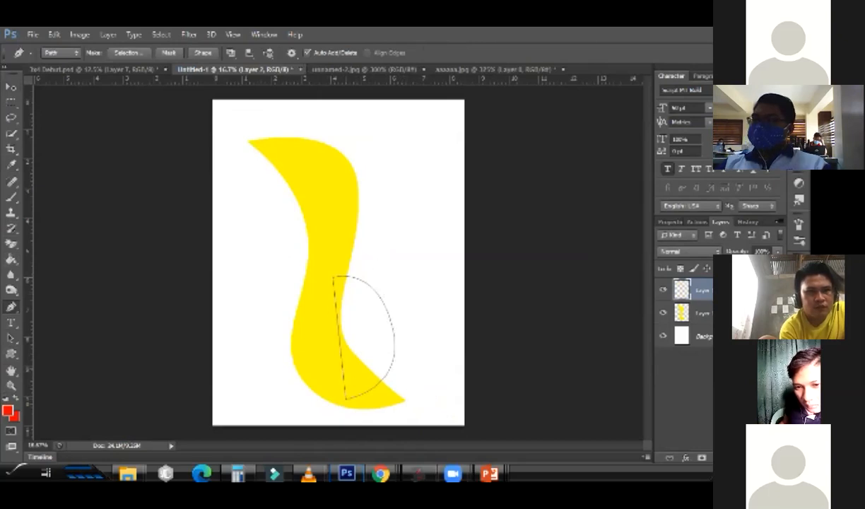
Fill the half-oval path's area with red as a selection, and move its layer beneath the yellow shape's layer
key(ctrl+Return)
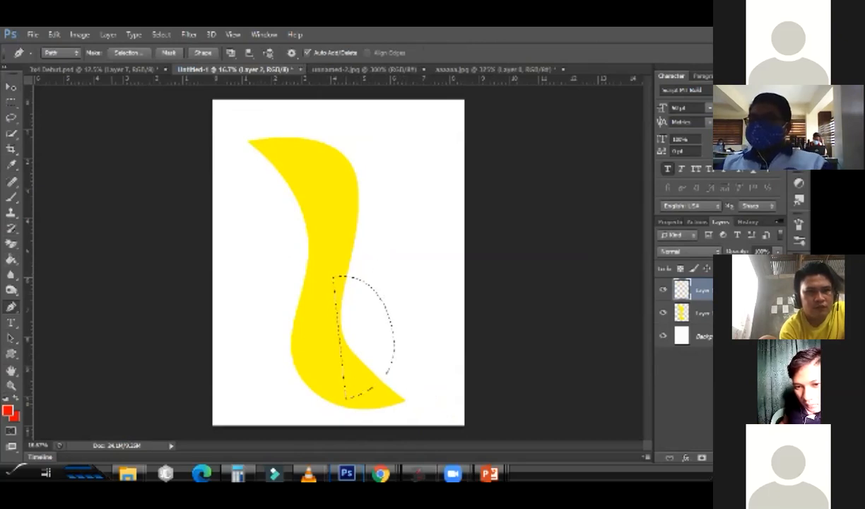
click(11, 259)
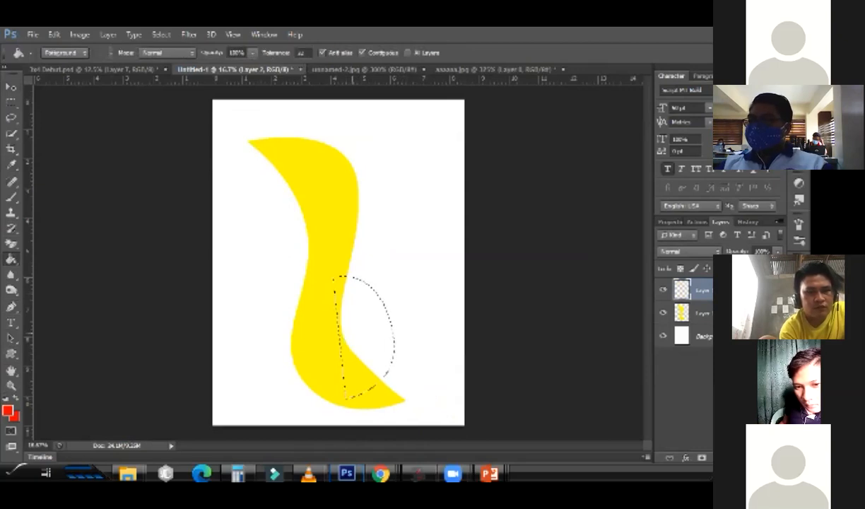
click(369, 355)
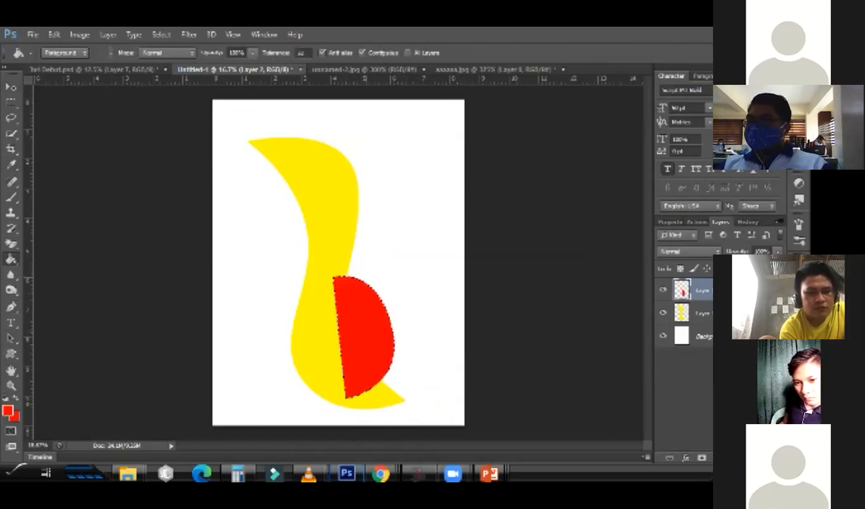
key(ctrl+d)
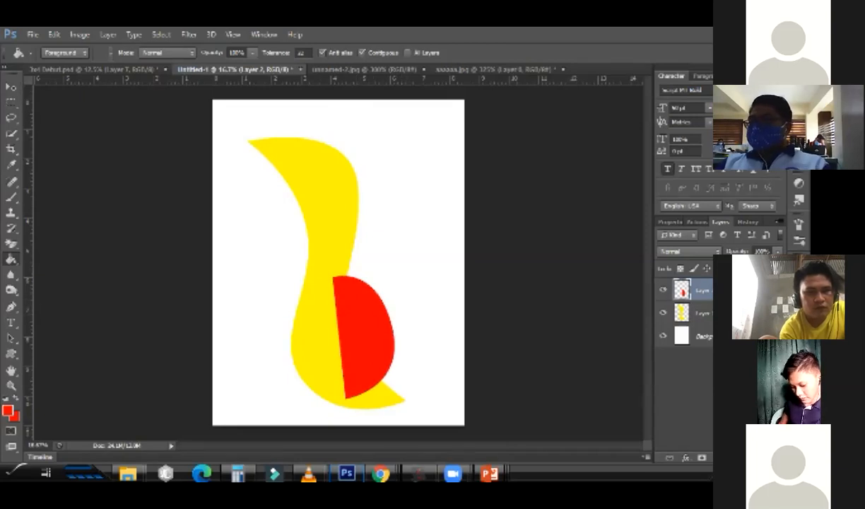
key(ctrl+[)
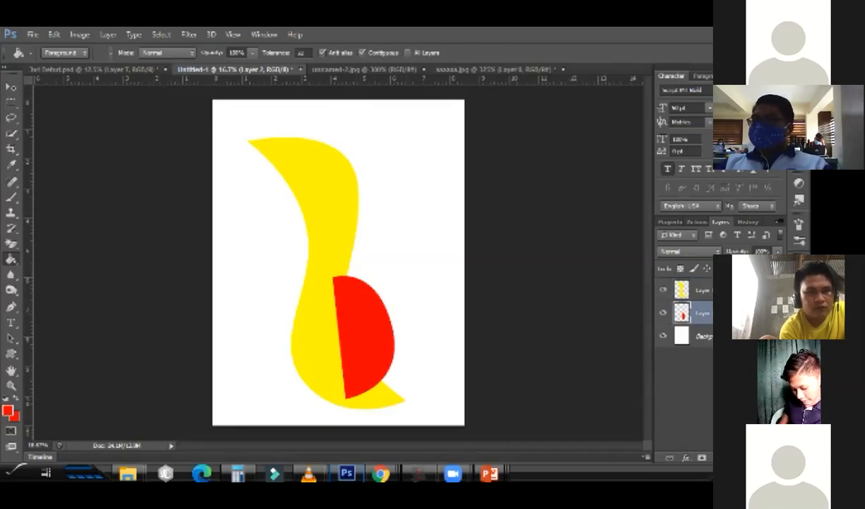
Move the red shape's layer above the yellow shape's layer and return it beneath
drag(696, 312, 695, 291)
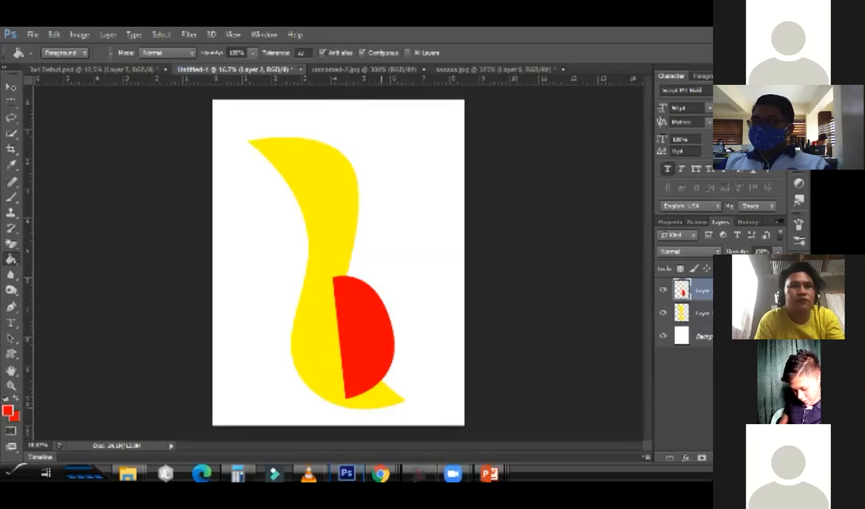
drag(674, 288, 674, 312)
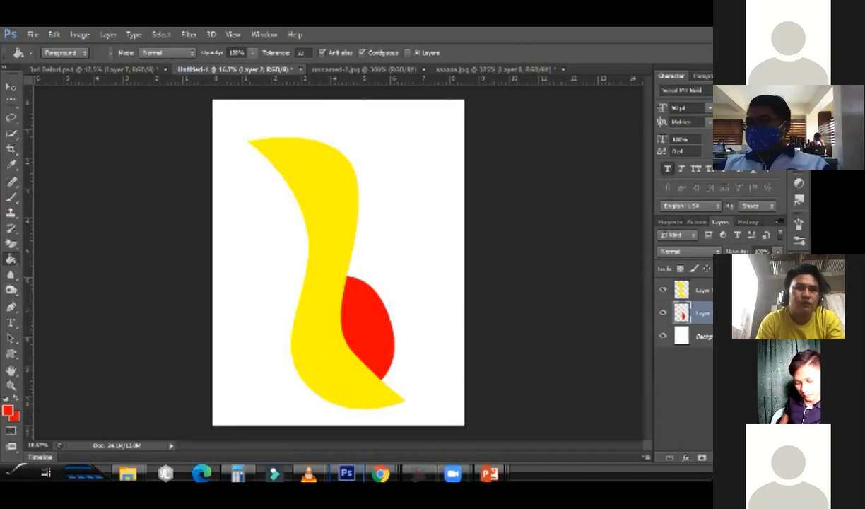
Add a new layer above the yellow shape and set the foreground colour to dark grey 191919
click(699, 290)
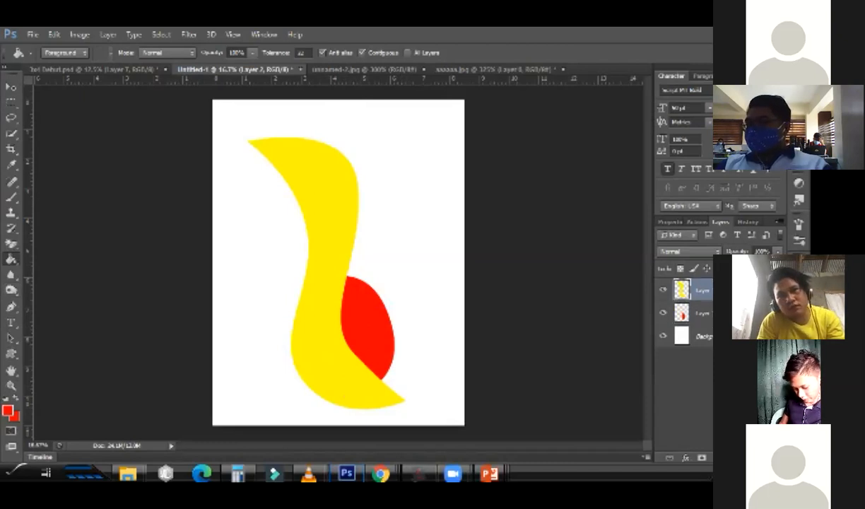
key(ctrl+shift+alt+n)
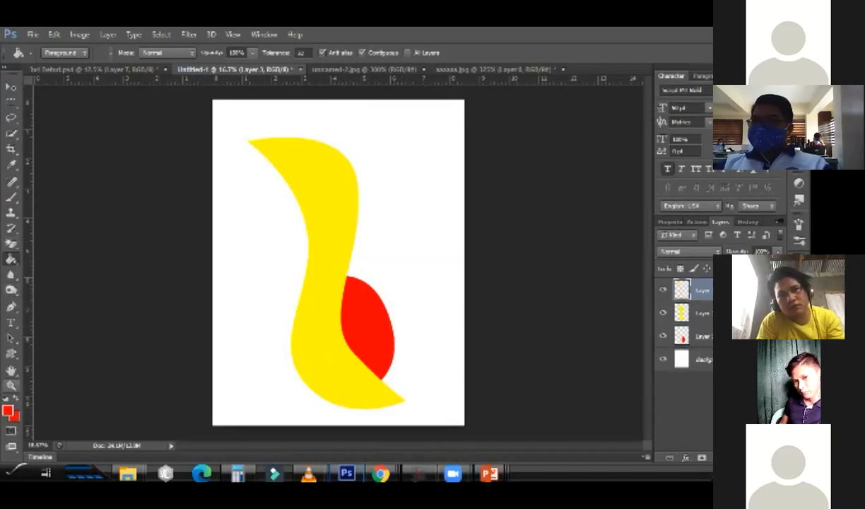
click(8, 411)
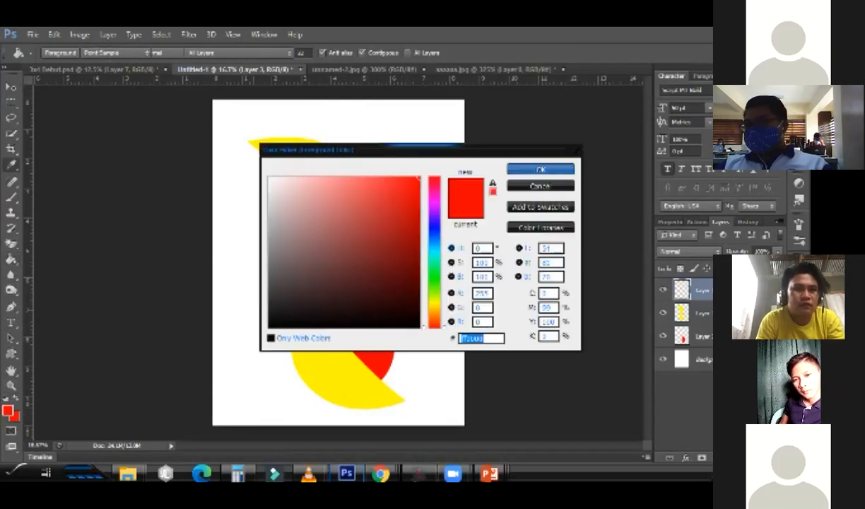
drag(270, 327, 271, 313)
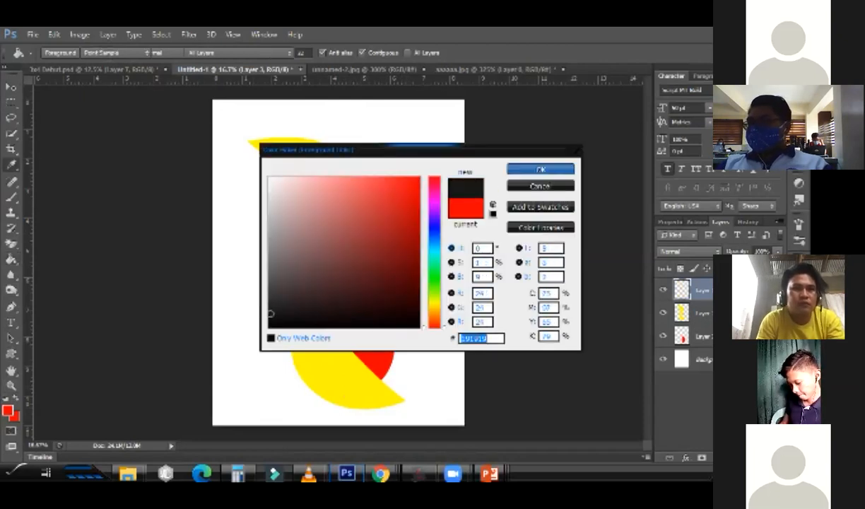
key(Return)
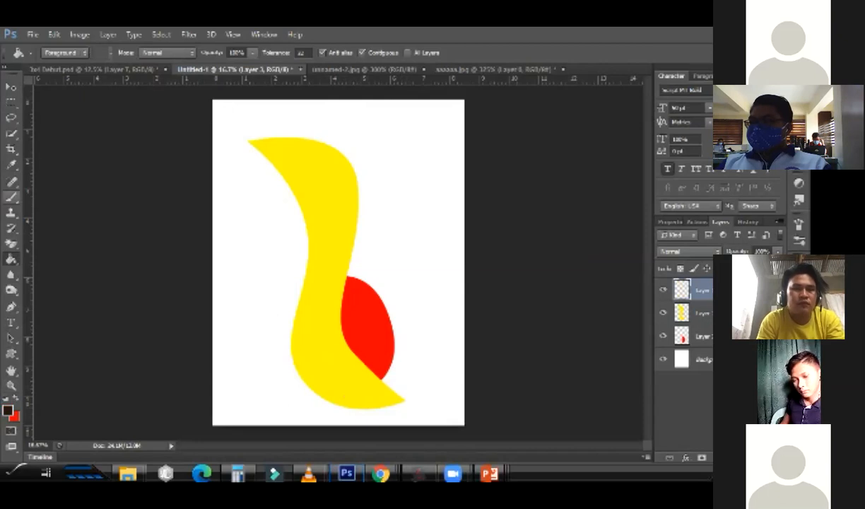
Enlarge the brush to 200 px and paint a soft dark eye dot on the yellow bird's head
key(b)
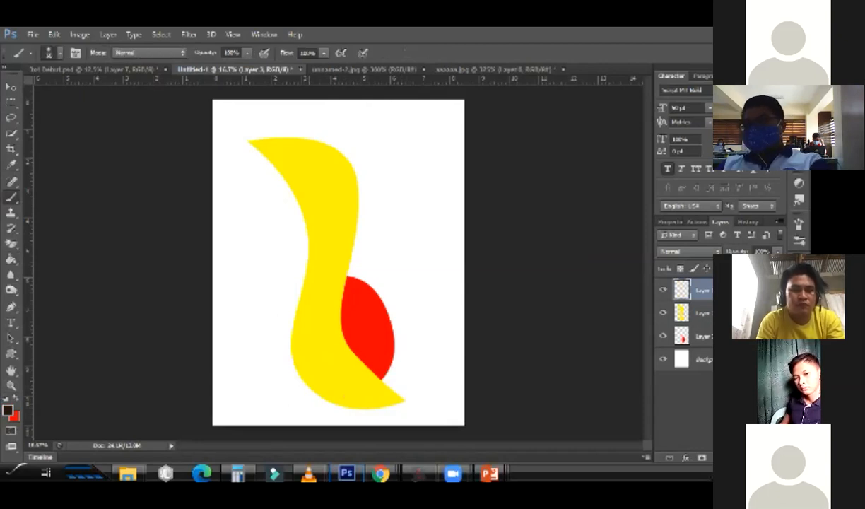
key(bracketright)
key(bracketright)
key(bracketright)
key(bracketright)
key(bracketright)
key(bracketright)
key(bracketright)
key(bracketright)
key(bracketright)
key(bracketright)
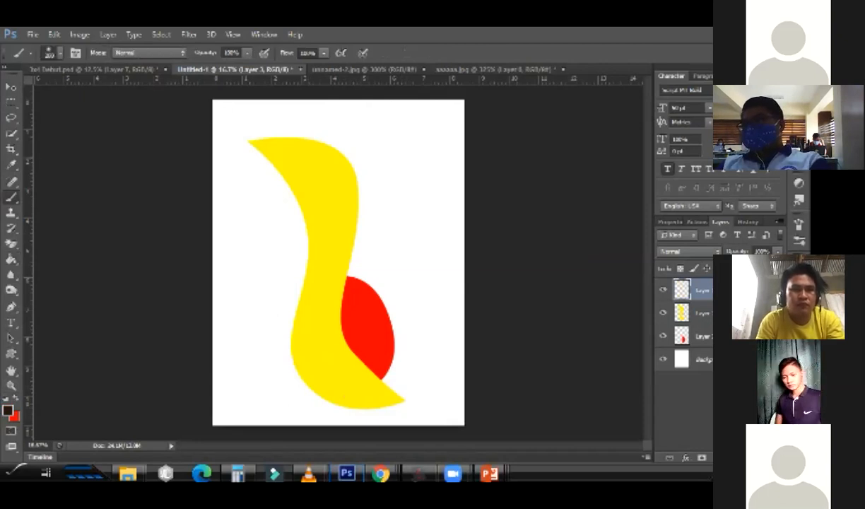
click(315, 157)
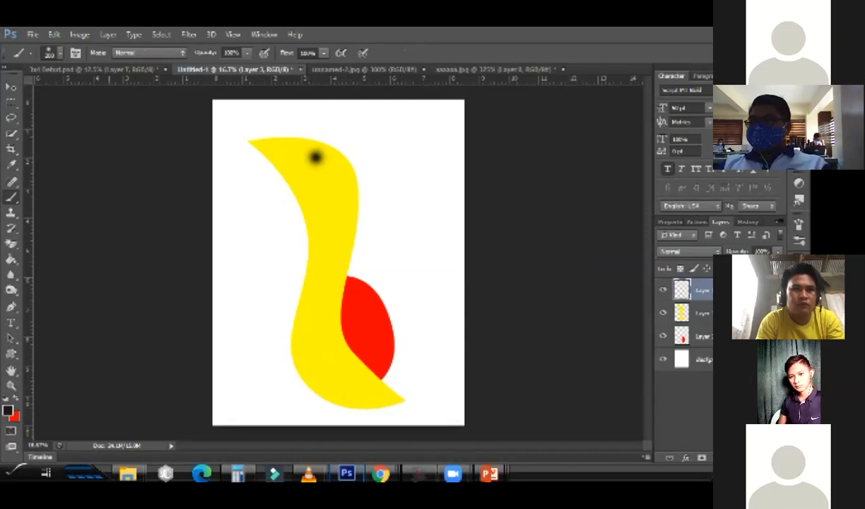
Replace the soft eye dot with a hard-edged one painted at 100% brush hardness
click(59, 53)
drag(19, 119, 133, 118)
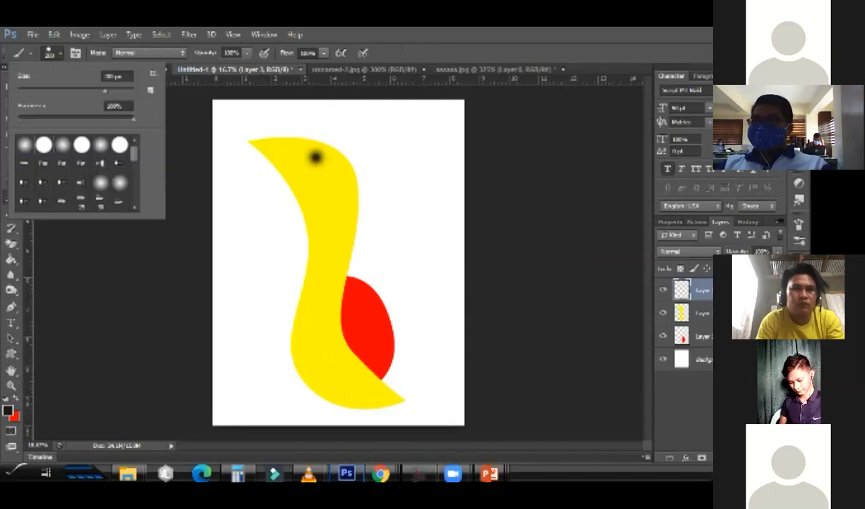
key(Return)
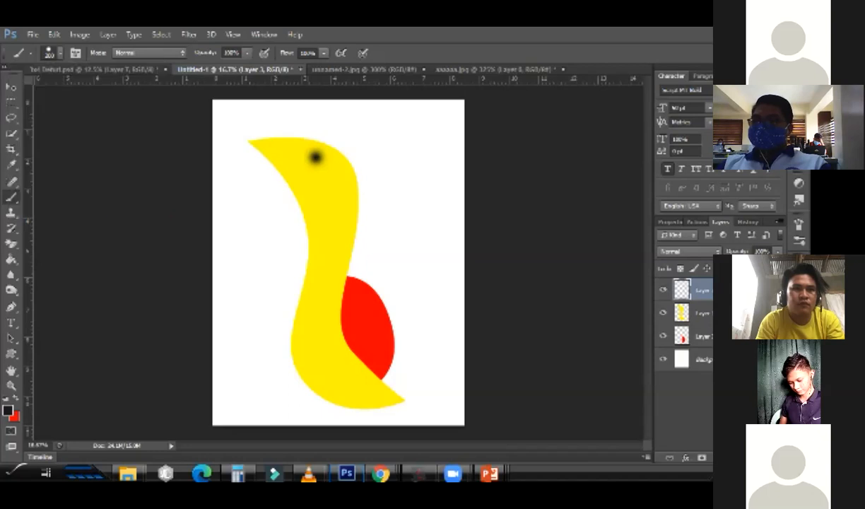
key(ctrl+z)
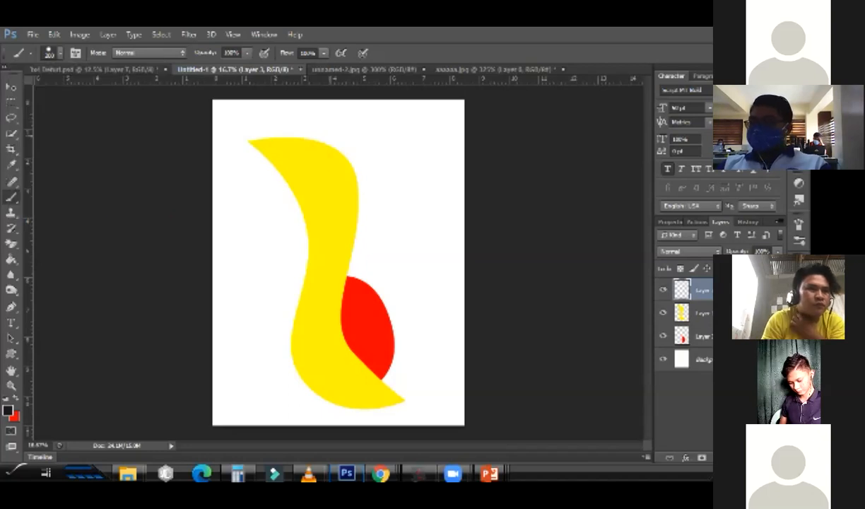
click(314, 156)
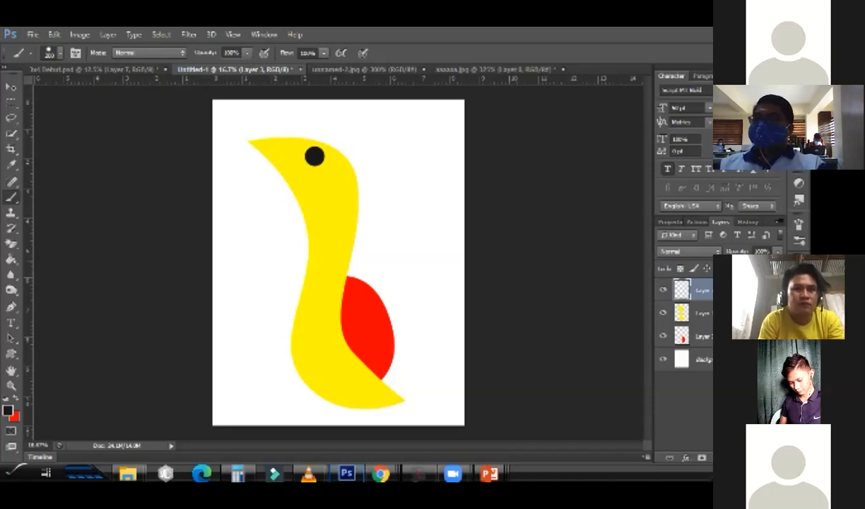
Switch to Chrome, close the portrait image's page and search Google Images for "logo deisng", looking through the results for a logo to trace
key(p)
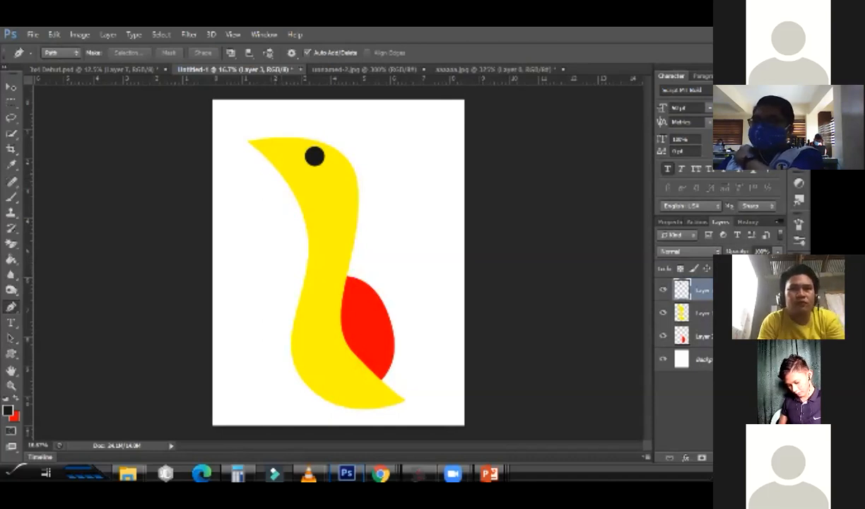
key(alt+Tab)
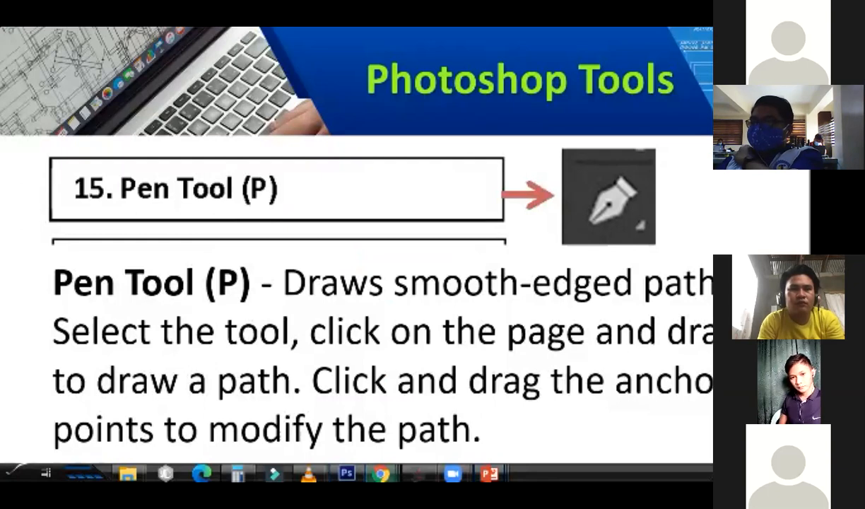
key(alt+Tab)
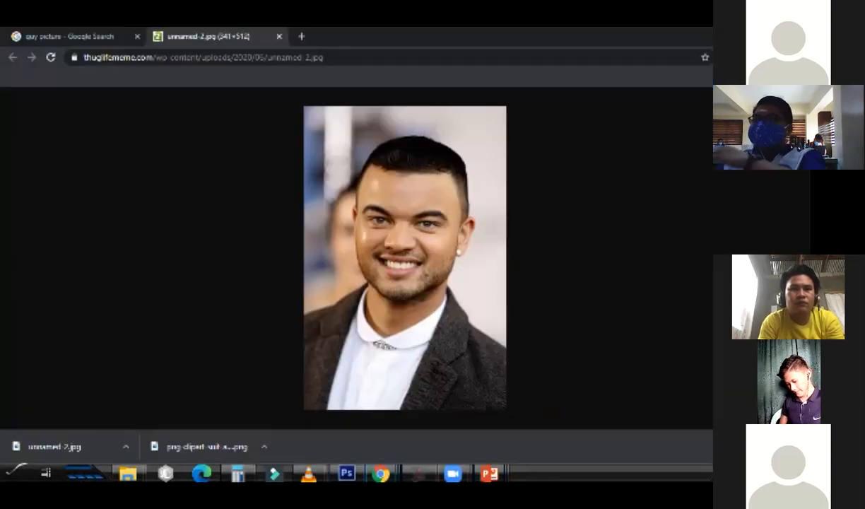
key(ctrl+w)
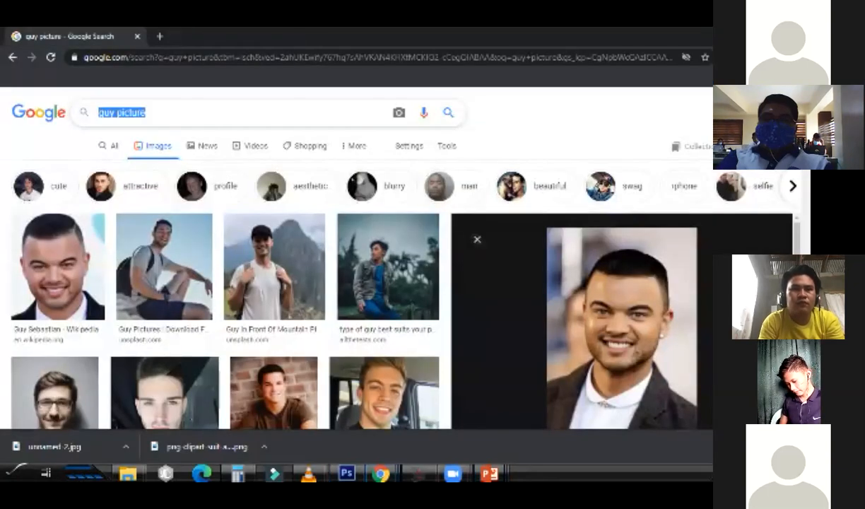
text(logo deisng)
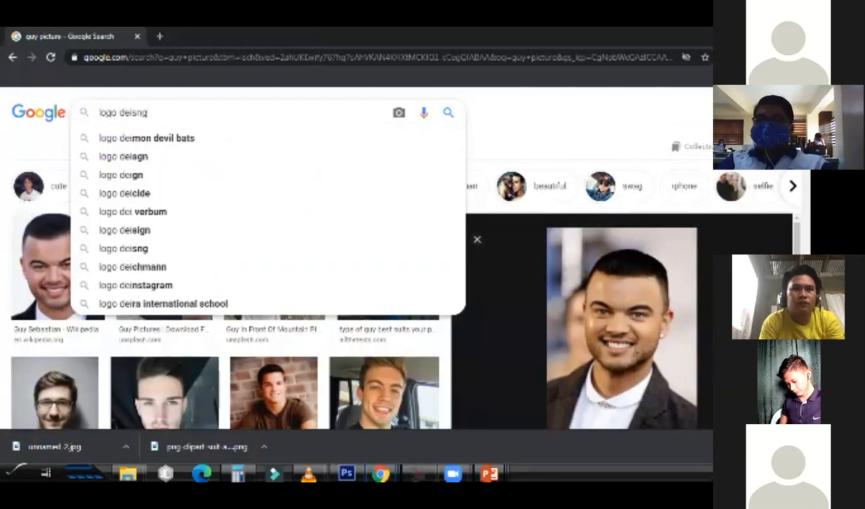
key(Return)
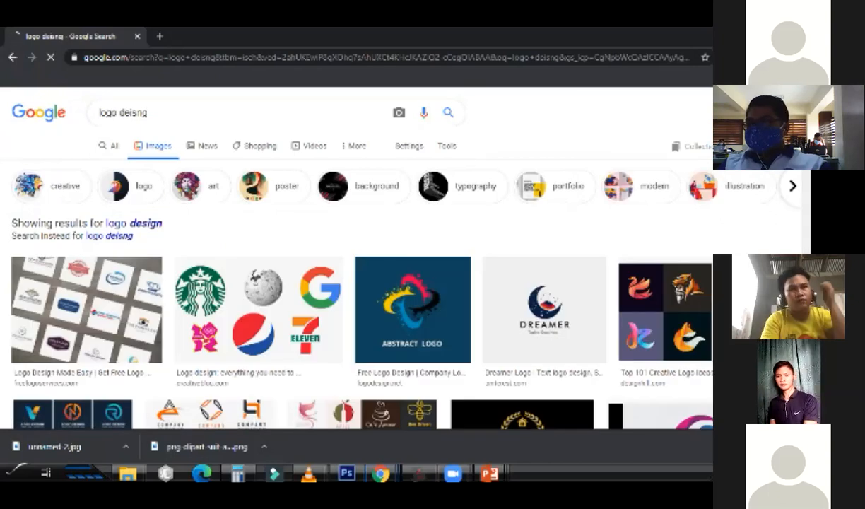
scroll(396, 254, down, 5)
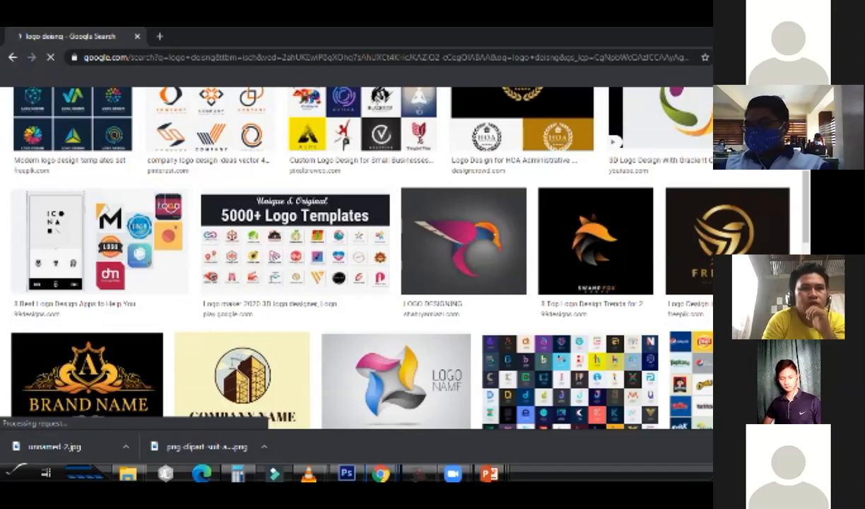
scroll(395, 255, down, 3)
scroll(395, 254, up, 5)
scroll(360, 283, up, 3)
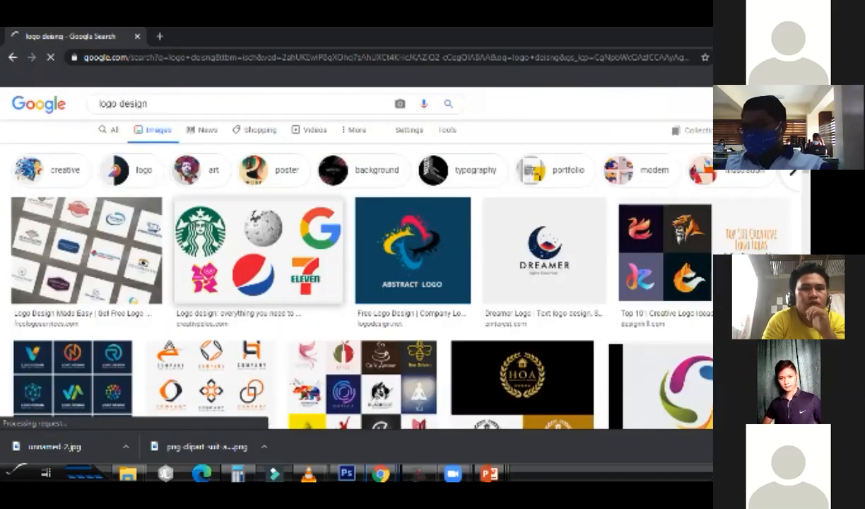
scroll(360, 283, down, 1)
scroll(360, 283, up, 1)
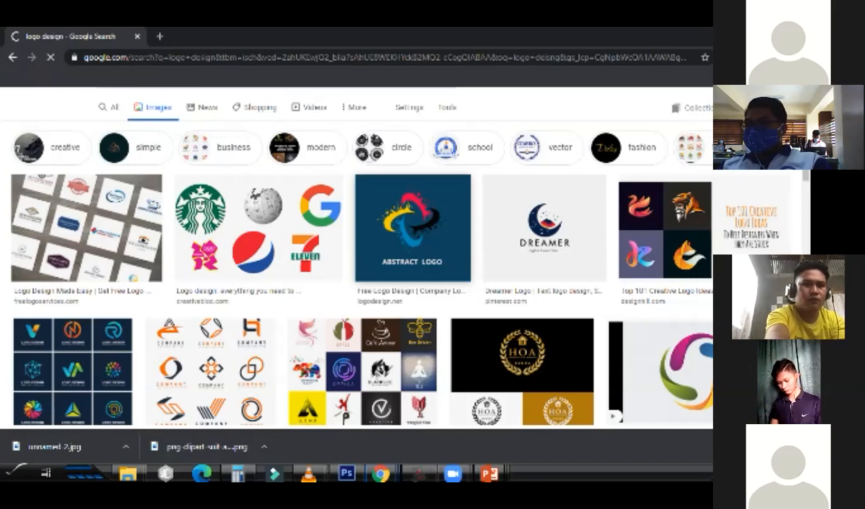
Switch to Photoshop, marquee-select the Pepsi logo in the logos image and move it into the Untitled-1 document beside the bird's neck
key(alt+Tab)
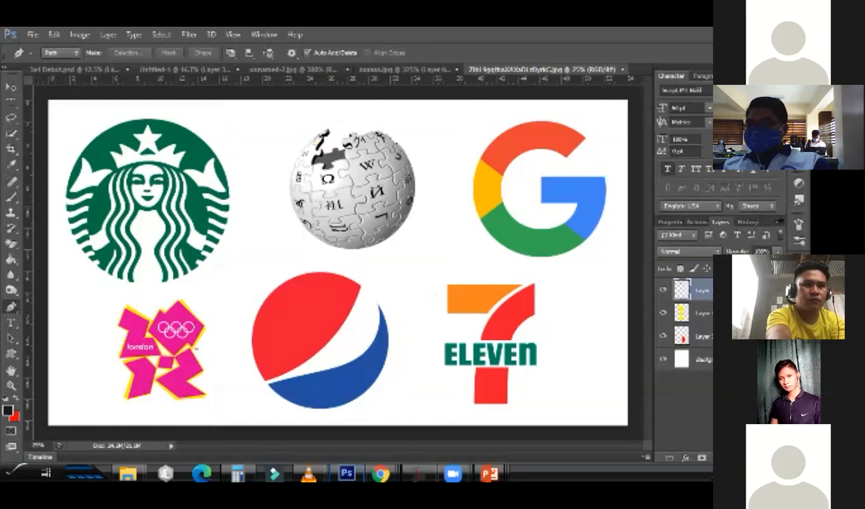
click(341, 293)
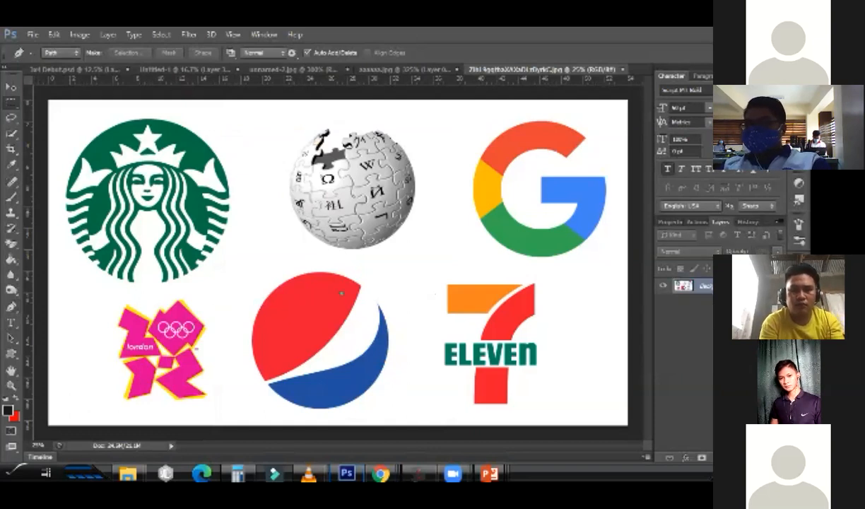
click(11, 102)
drag(230, 253, 404, 423)
key(v)
mouse_move(275, 293)
mouse_down()
mouse_move(83, 53)
mouse_move(212, 106)
mouse_move(293, 173)
mouse_move(401, 159)
mouse_move(401, 149)
mouse_move(393, 156)
mouse_up()
key(ctrl+Tab)
Trace the red upper part of the Pepsi logo with a closed, curved Pen tool path
key(z)
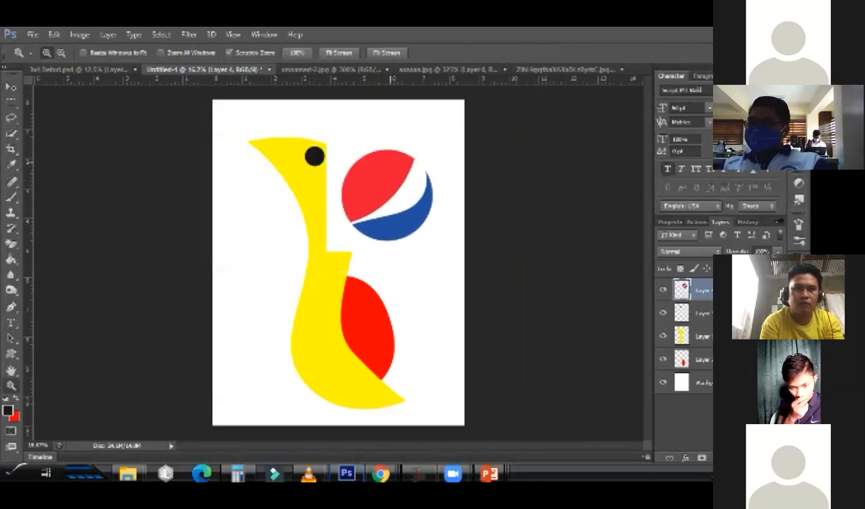
click(391, 166)
double_click(391, 180)
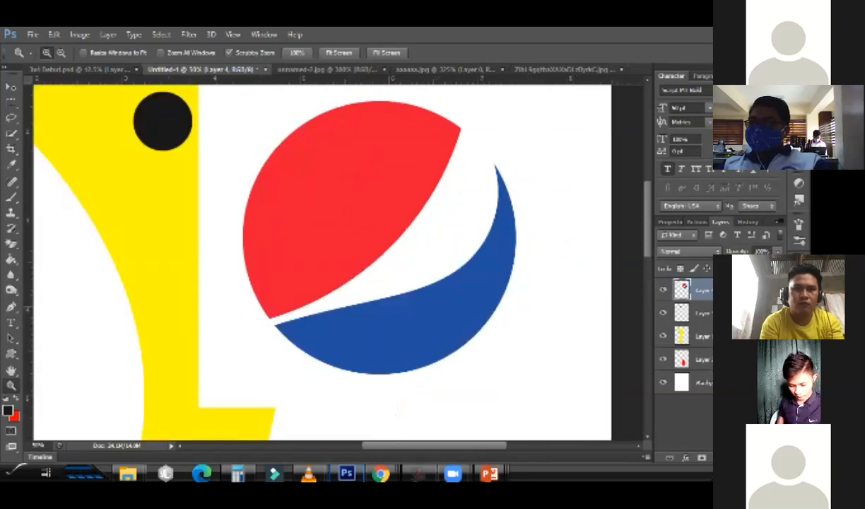
click(12, 306)
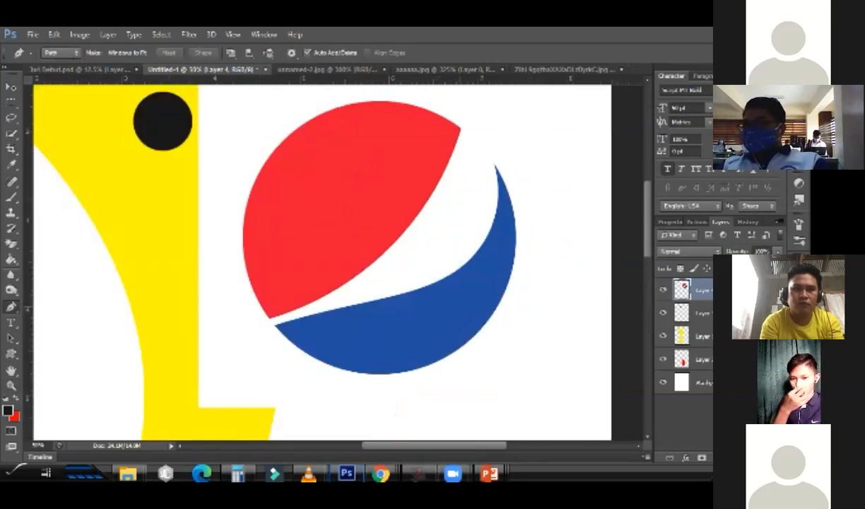
click(461, 129)
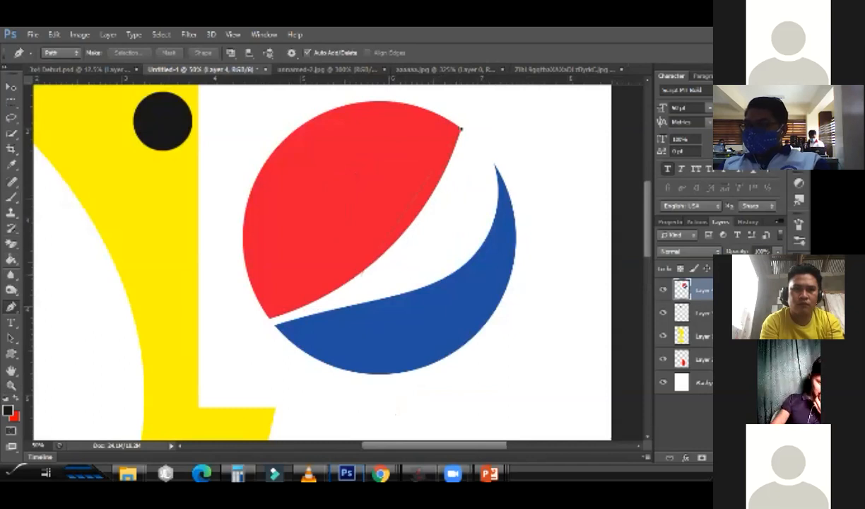
drag(346, 283, 432, 234)
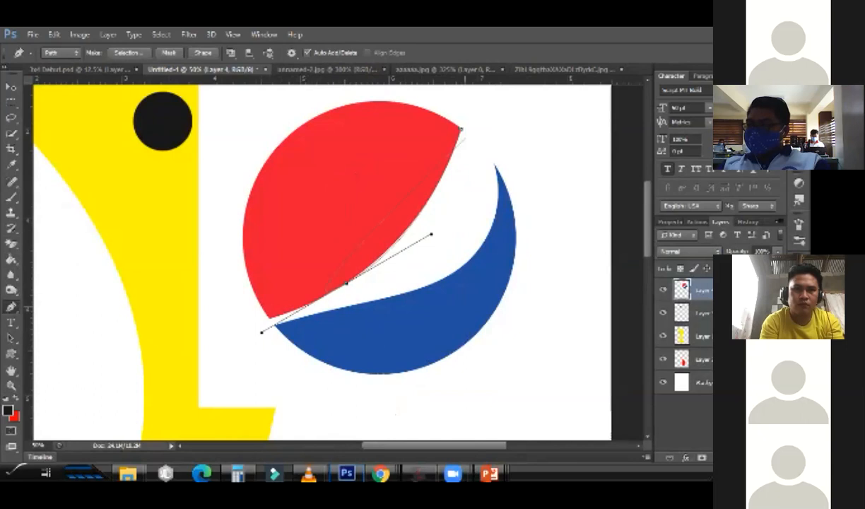
click(269, 318)
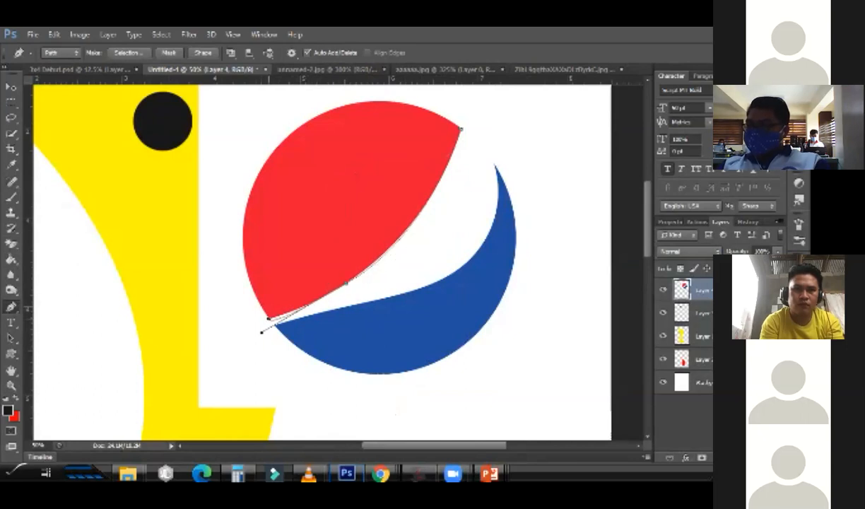
drag(248, 201, 269, 135)
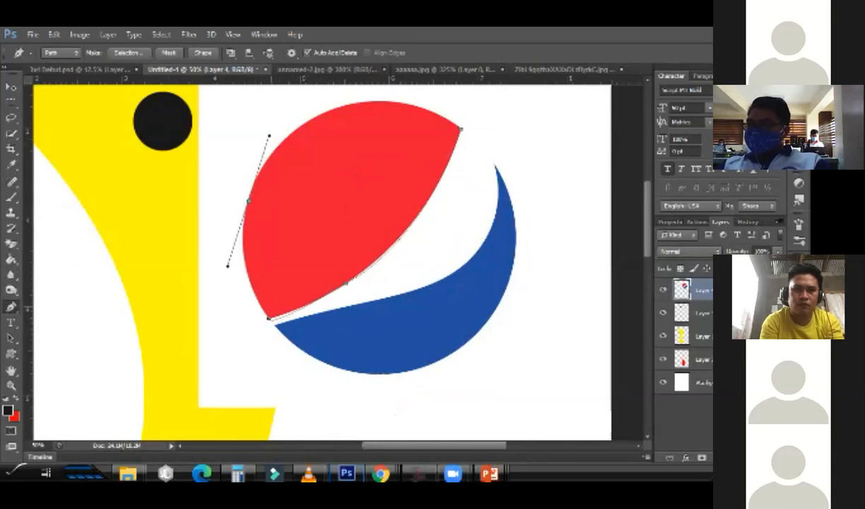
drag(461, 129, 575, 196)
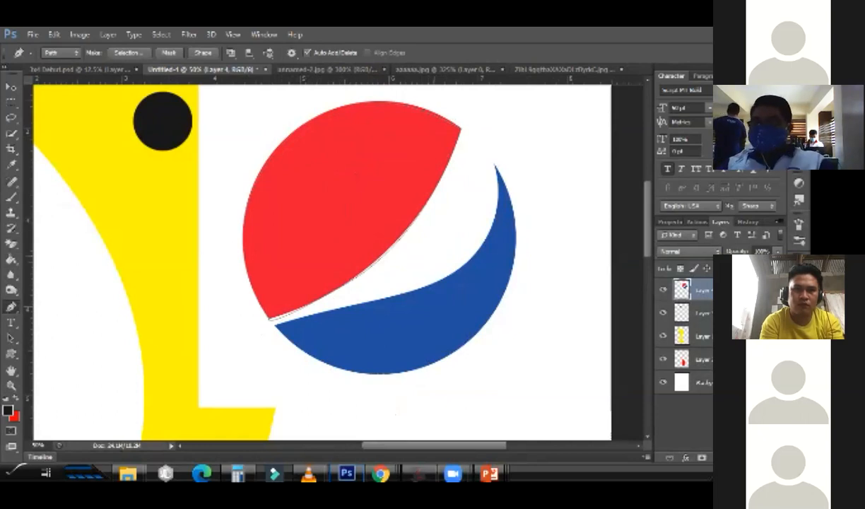
Turn the traced upper Pepsi shape into a selection, fill it with black on a new layer and deselect it
key(ctrl+Return)
key(g)
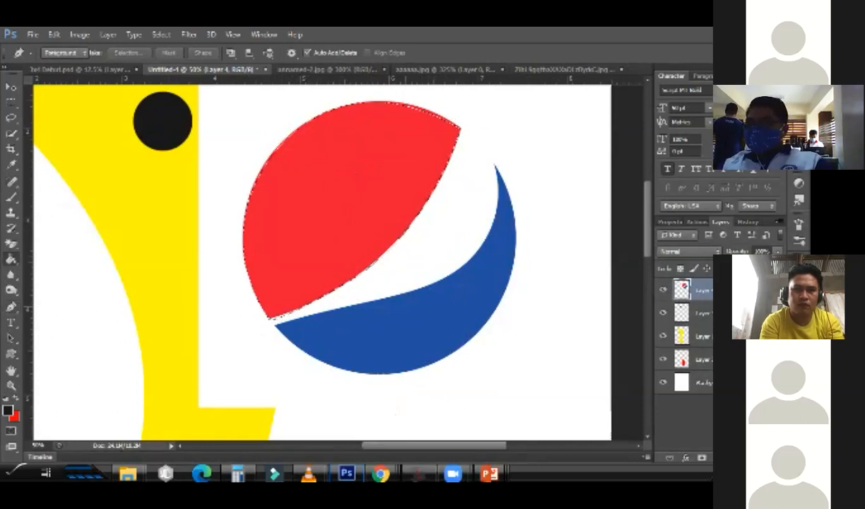
key(ctrl+shift+alt+n)
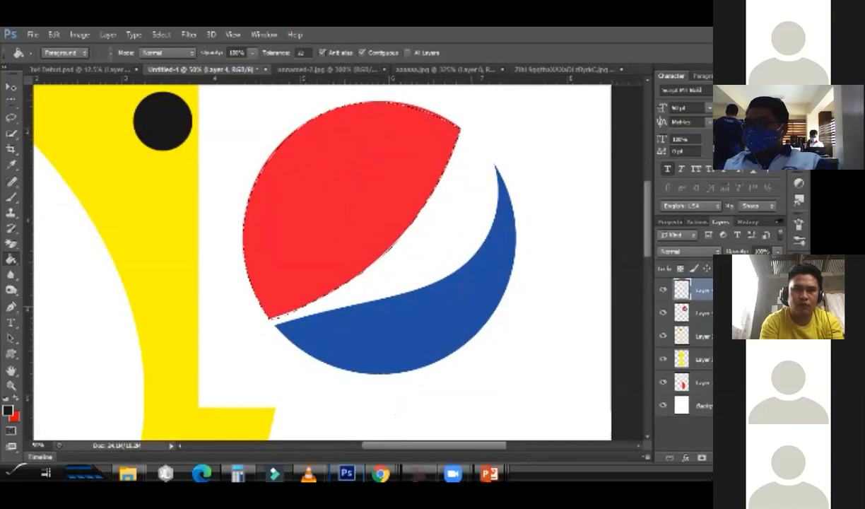
key(alt+BackSpace)
key(v)
drag(353, 219, 379, 244)
key(ctrl+z)
key(ctrl+d)
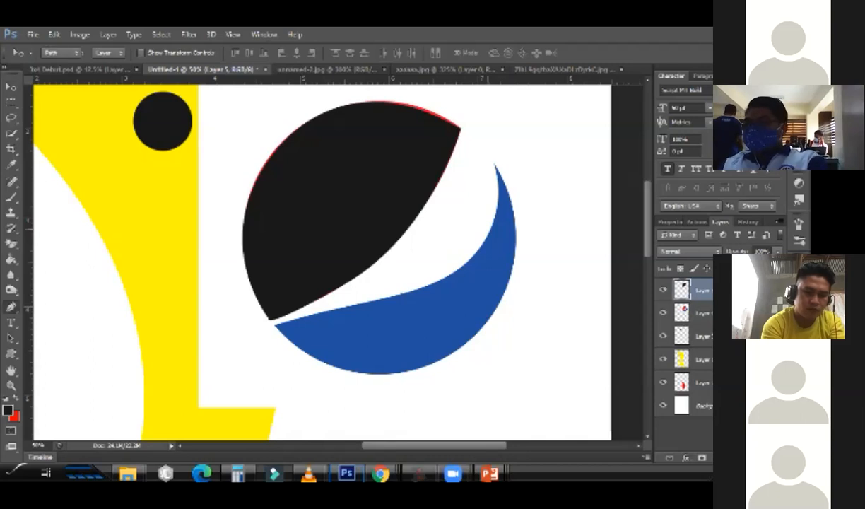
Trace the inner edge of the blue Pepsi crescent with curved Pen tool segments from its upper tip to its lower-left tip
key(p)
click(494, 166)
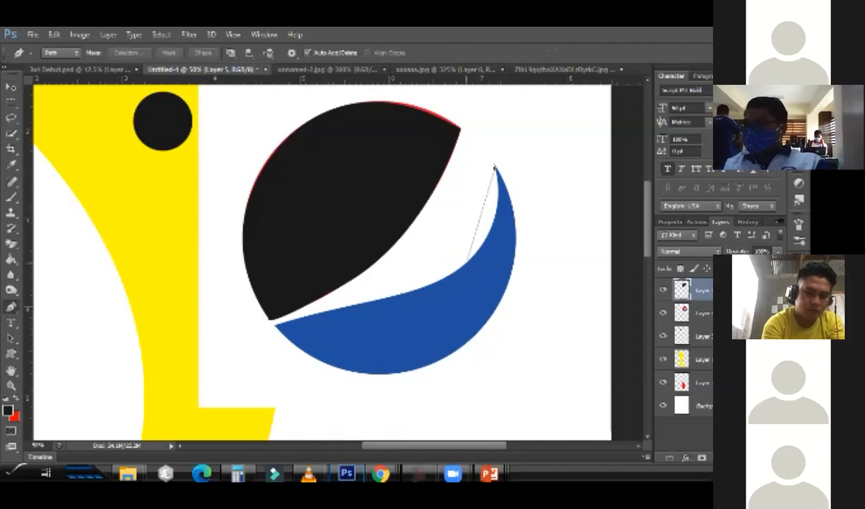
drag(452, 274, 391, 316)
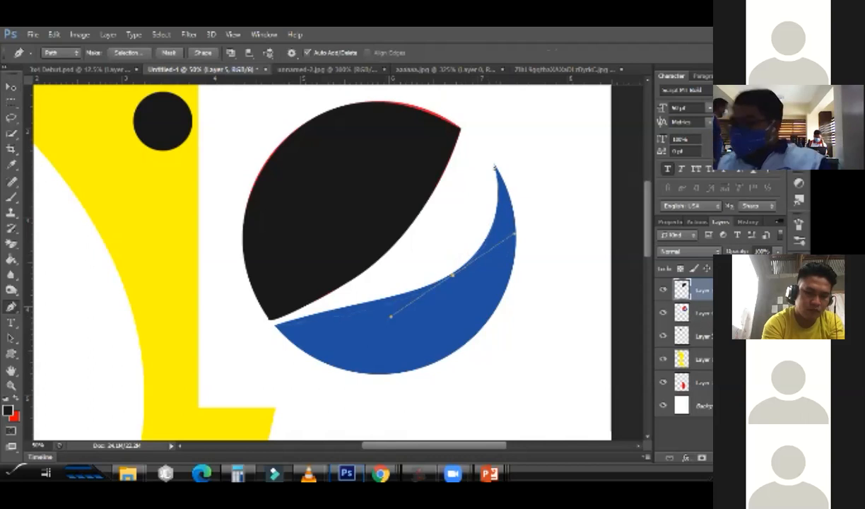
key(ctrl+z)
drag(447, 276, 385, 292)
key(ctrl+z)
drag(478, 248, 449, 283)
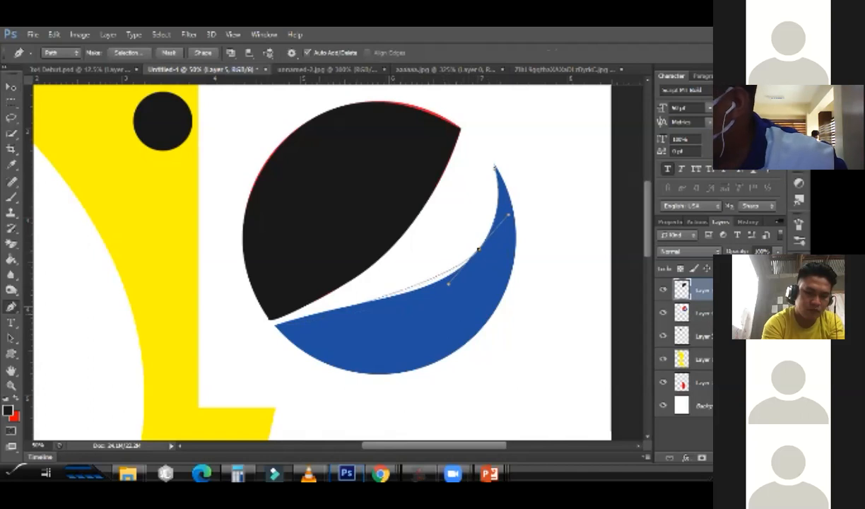
drag(319, 313, 266, 321)
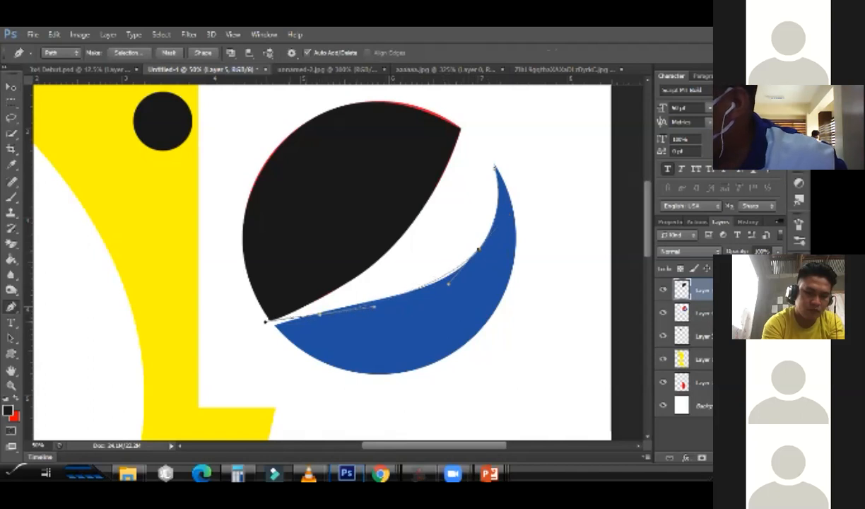
key(ctrl+z)
drag(387, 296, 345, 307)
click(275, 325)
Close the path around the crescent's outer edge, convert it to a selection and make red the foreground colour
drag(366, 374, 416, 373)
drag(496, 308, 535, 260)
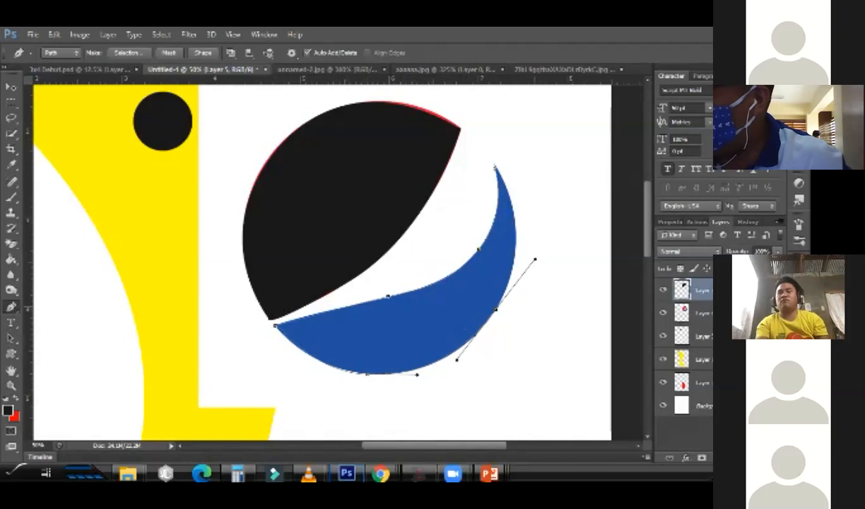
drag(495, 168, 480, 150)
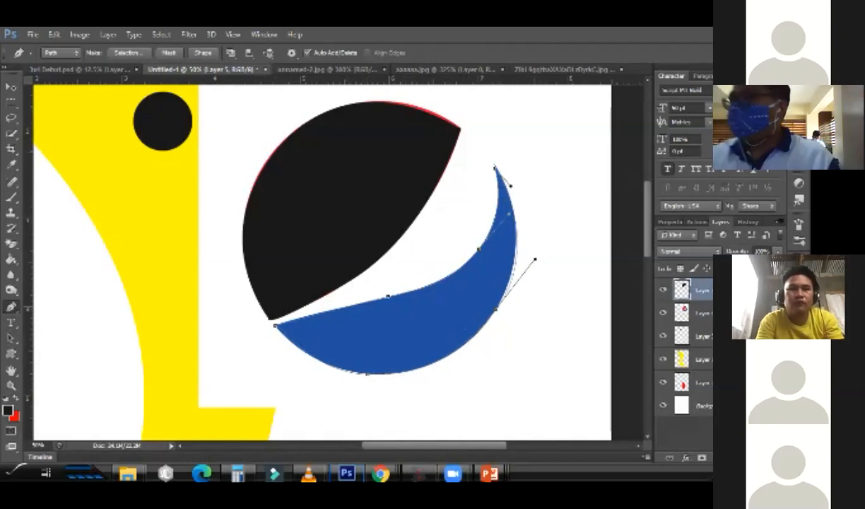
key(ctrl+Return)
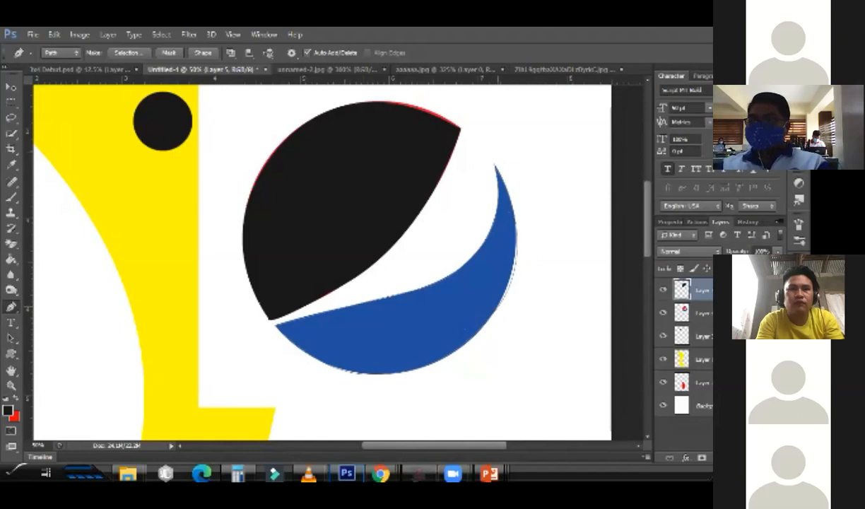
key(x)
Try filling the crescent selection with red on the black shape's layer, and undo the fill
key(g)
key(shift+g)
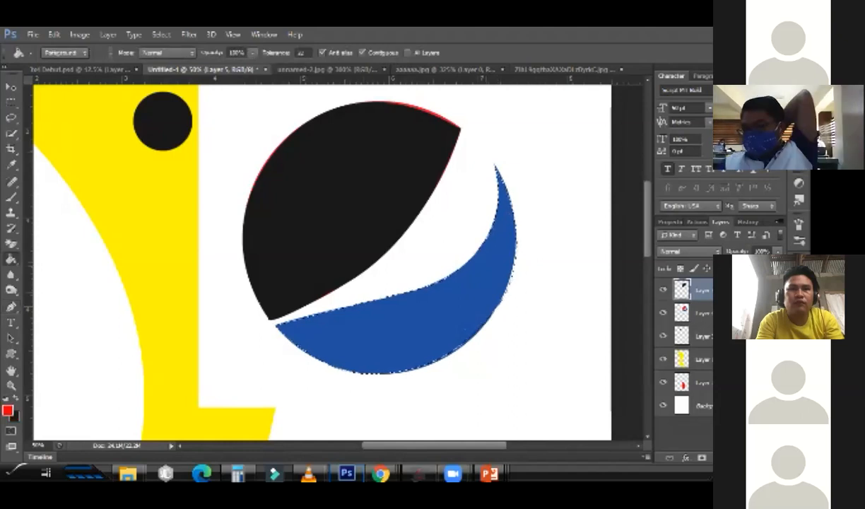
click(465, 329)
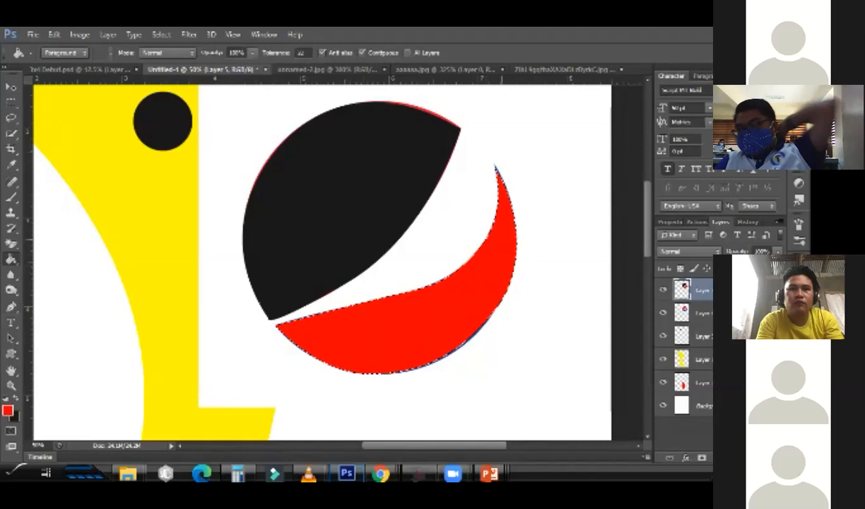
key(ctrl+d)
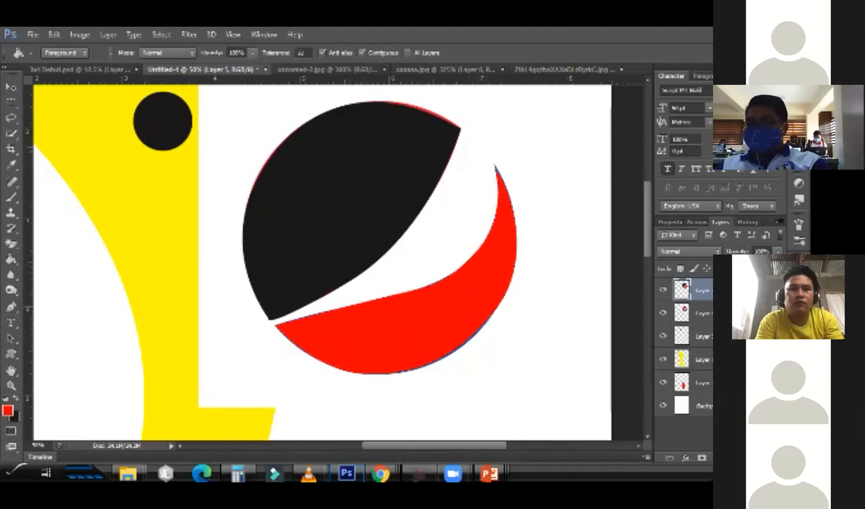
key(p)
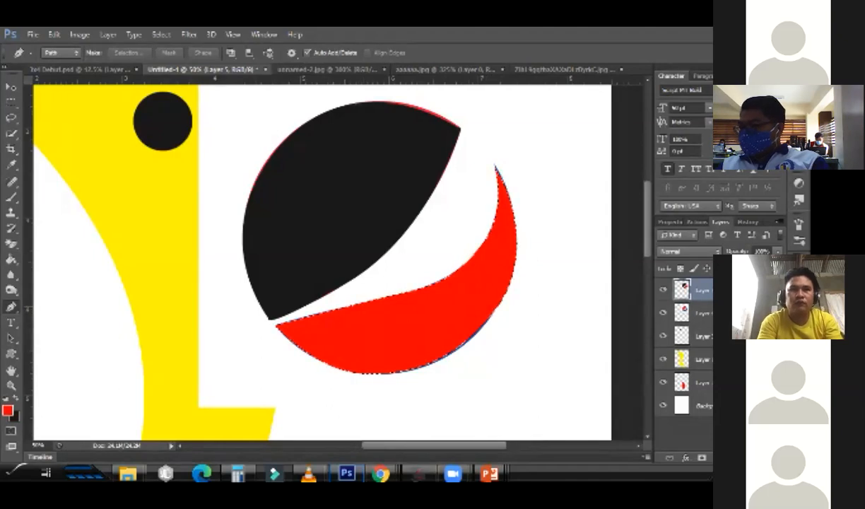
key(ctrl+alt+z)
key(ctrl+alt+z)
Fill the crescent selection with red on a new layer and deselect it
key(ctrl+shift+alt+n)
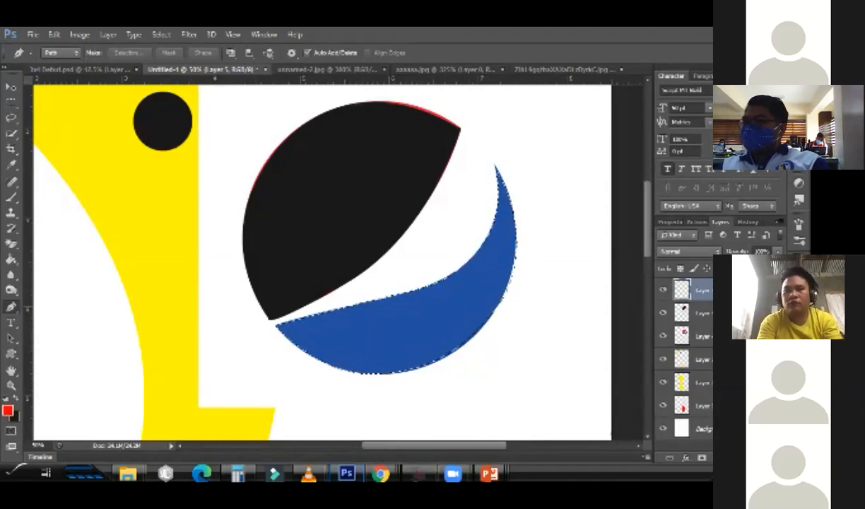
key(g)
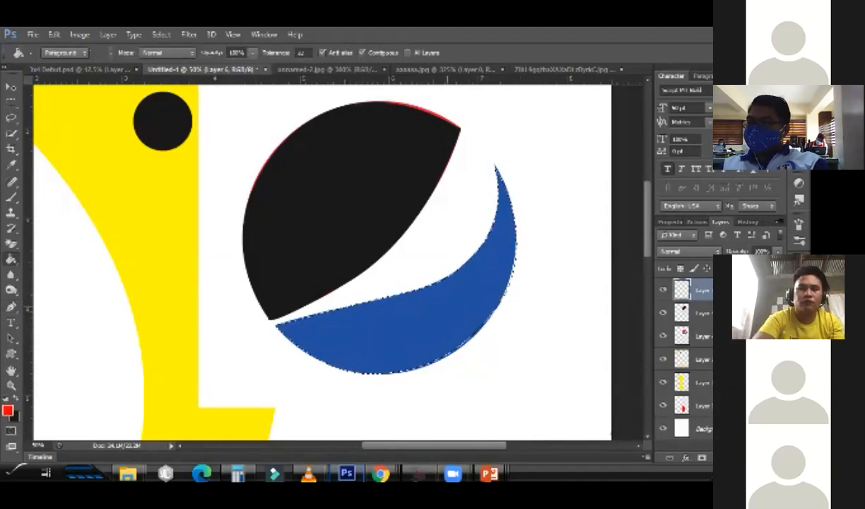
click(467, 277)
key(ctrl+d)
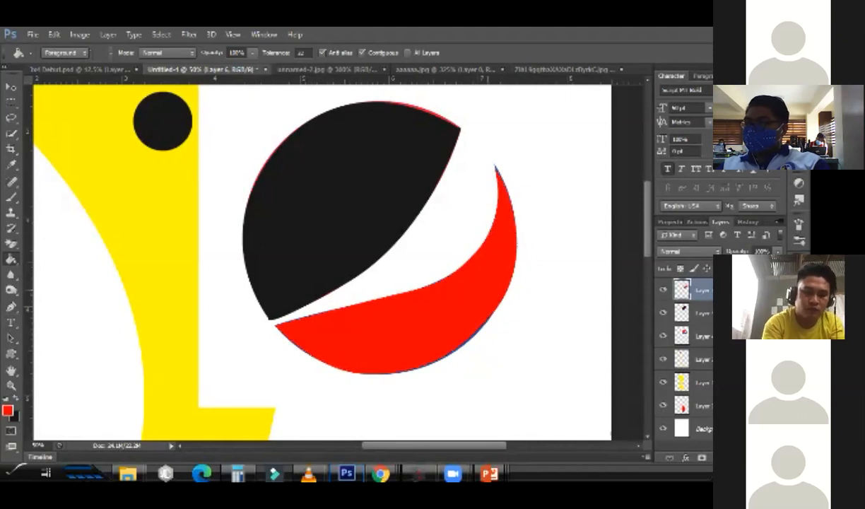
Rotate the red crescent about 27 degrees counterclockwise and move its upper tip against the black shape's corner
key(v)
key(v)
mouse_move(474, 272)
mouse_down()
mouse_move(526, 238)
mouse_move(473, 270)
mouse_up()
key(ctrl+t)
drag(534, 182, 478, 136)
drag(460, 222, 480, 210)
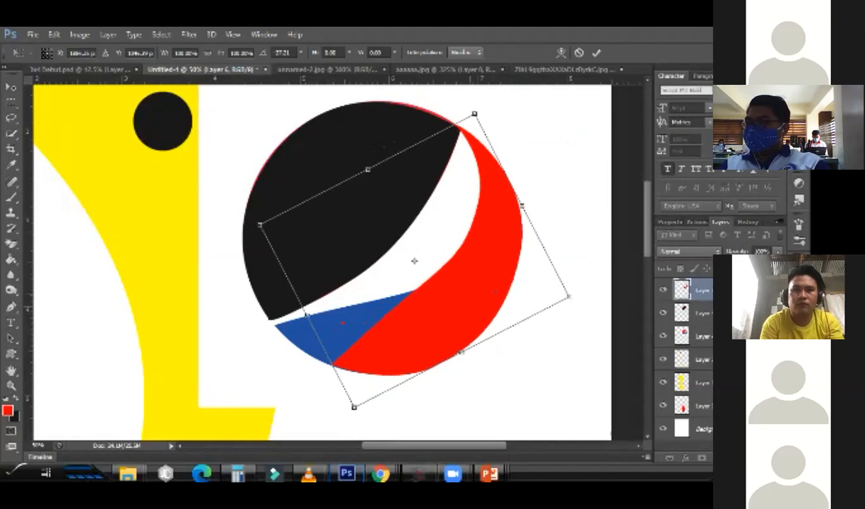
key(Return)
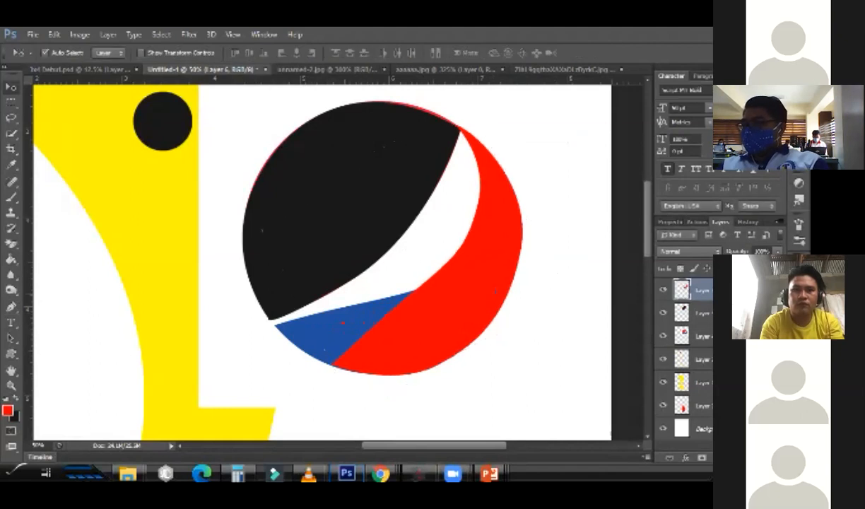
Delete the layer with the pasted Pepsi logo and activate the Pen tool
click(699, 336)
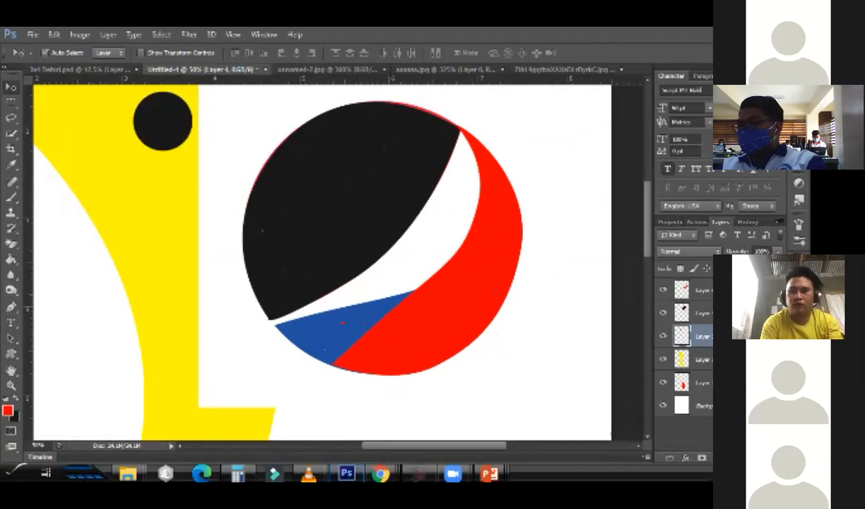
key(Delete)
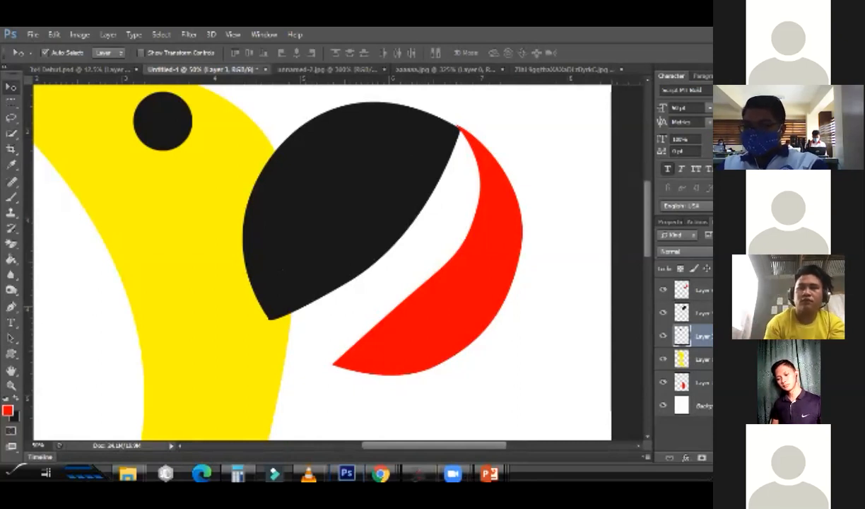
key(p)
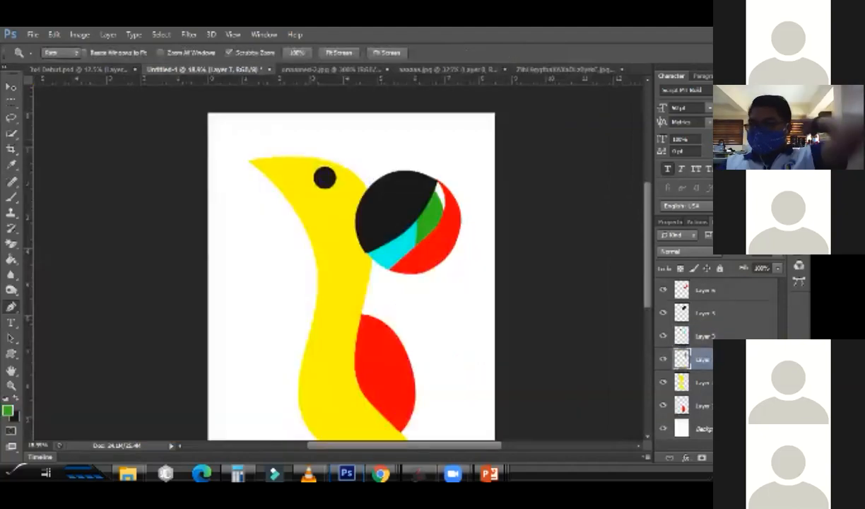
Switch to unnamed-2.jpg, trace the man's hair and upper forehead with a closed Pen tool path and convert it to a selection
key(p)
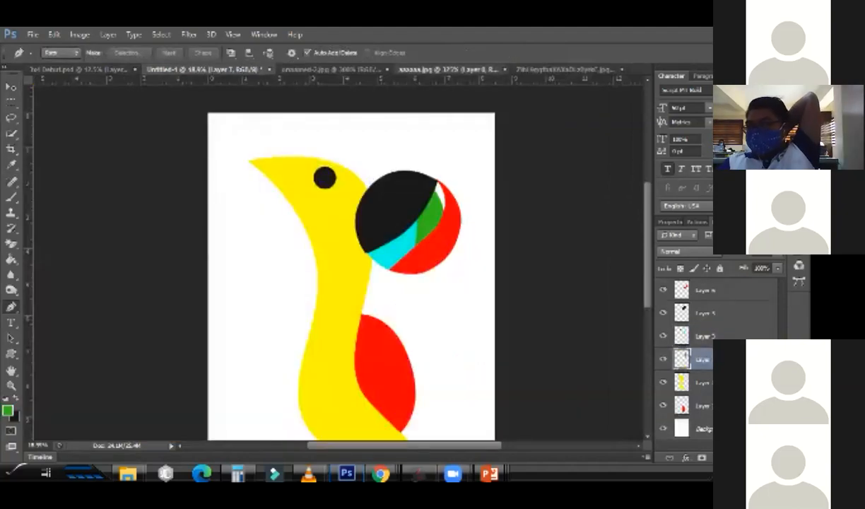
click(441, 69)
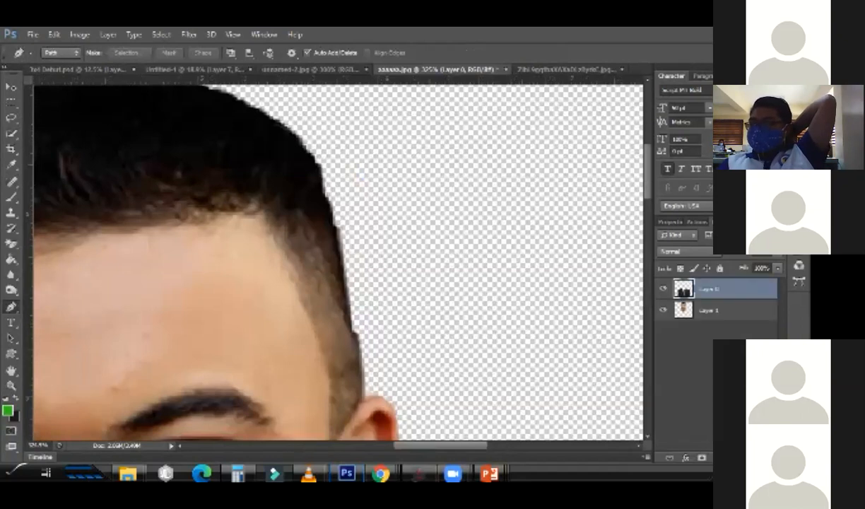
key(ctrl+shift+Tab)
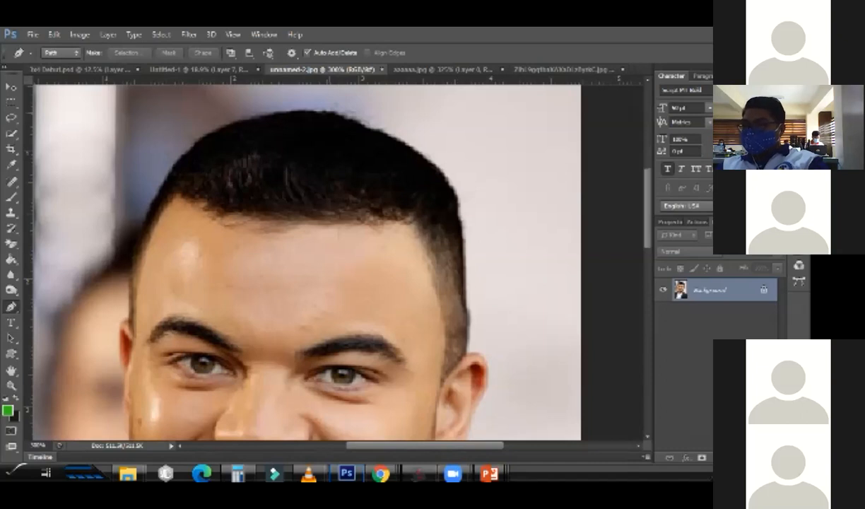
drag(455, 196, 472, 260)
click(462, 288)
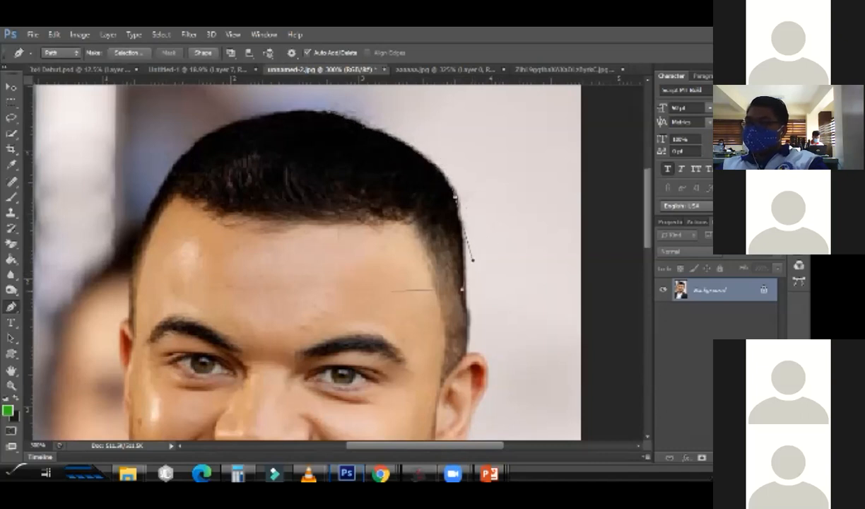
drag(199, 140, 233, 115)
click(325, 113)
key(ctrl+Return)
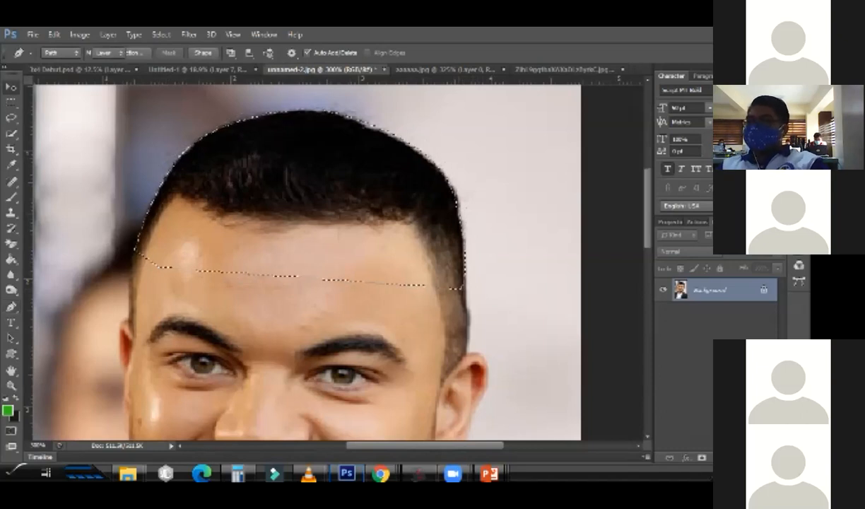
Move the selected hair and forehead piece into the transparent cut-out portrait document, beside the man's head
click(11, 86)
drag(332, 221, 410, 71)
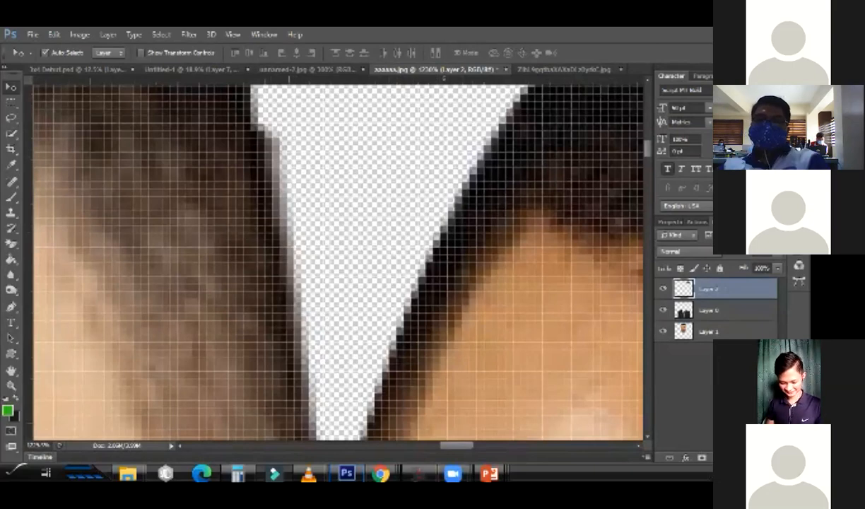
key(z)
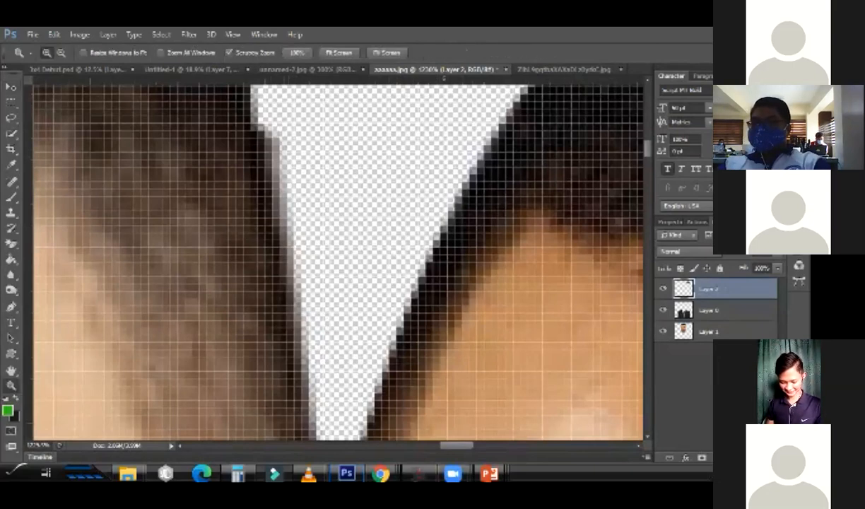
drag(281, 265, 211, 265)
key(p)
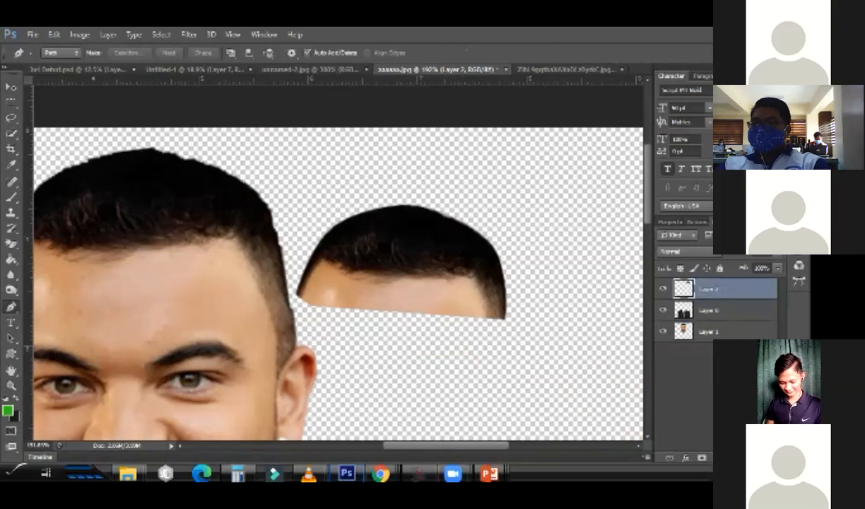
right_click(11, 306)
click(12, 307)
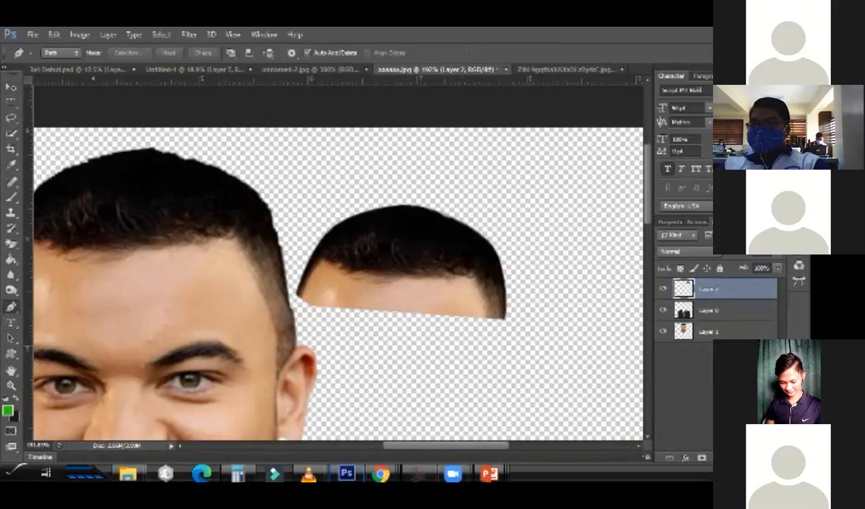
Switch to the PowerPoint slide show, view the Text Tool and Path Selection Tool slides, and return to Photoshop
click(488, 474)
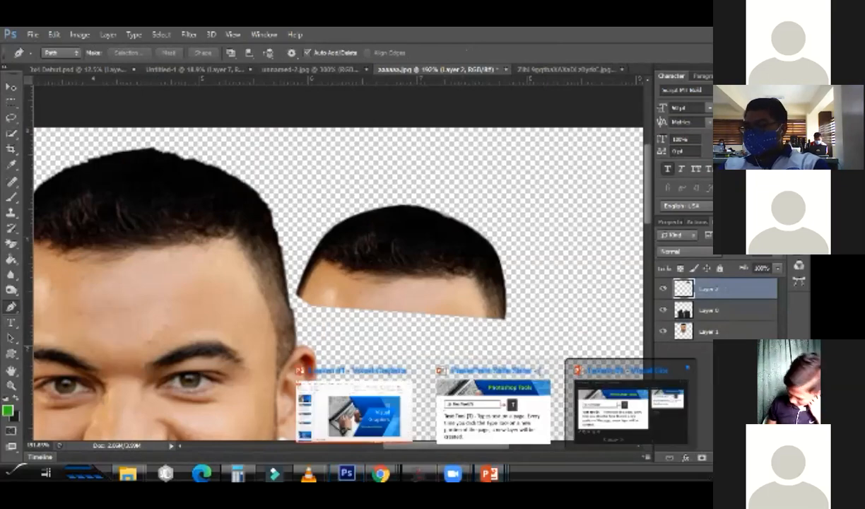
click(492, 395)
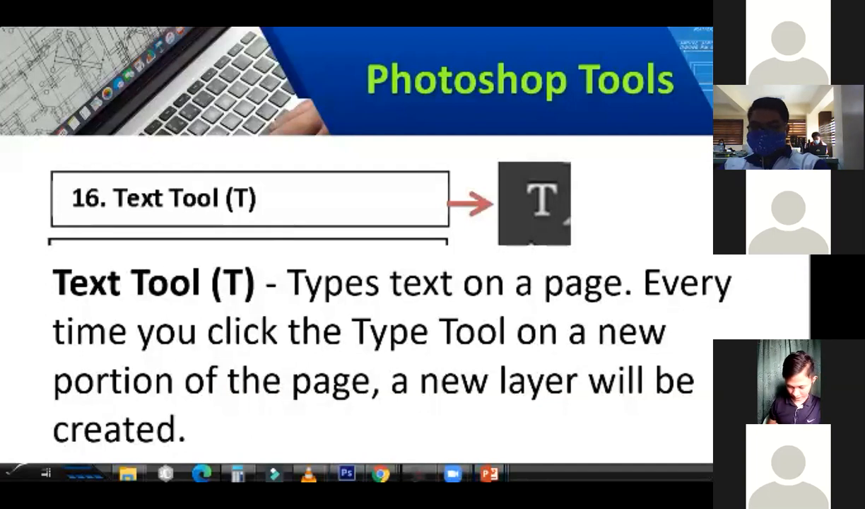
key(Right)
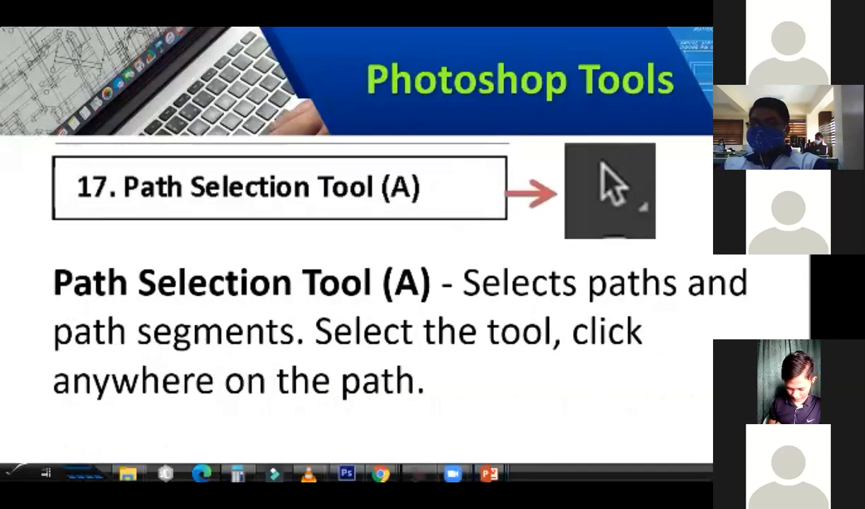
key(alt+Tab)
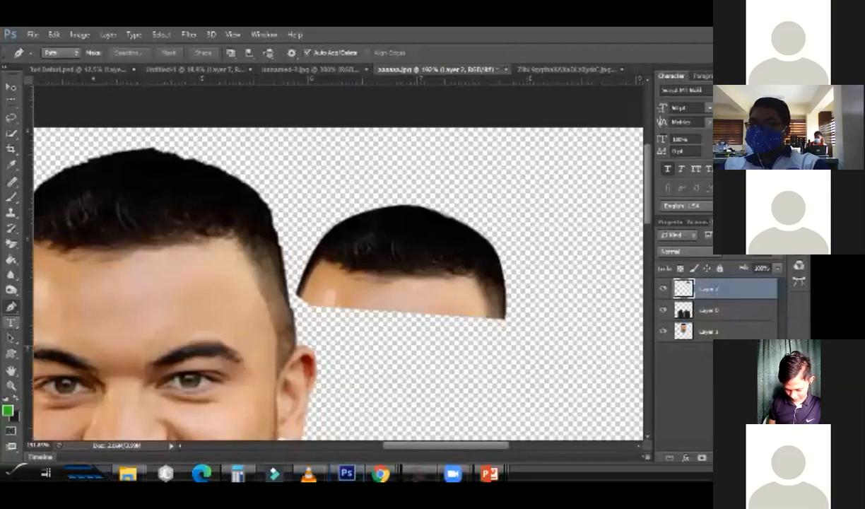
Switch to the PowerPoint slide show, view the Path Selection, Shape and Text Tool slides, and return to Photoshop
key(alt+Tab)
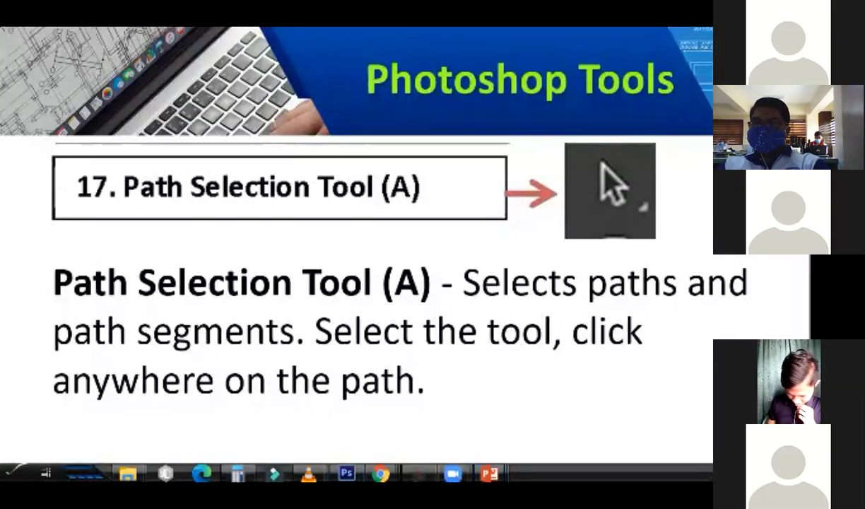
key(Right)
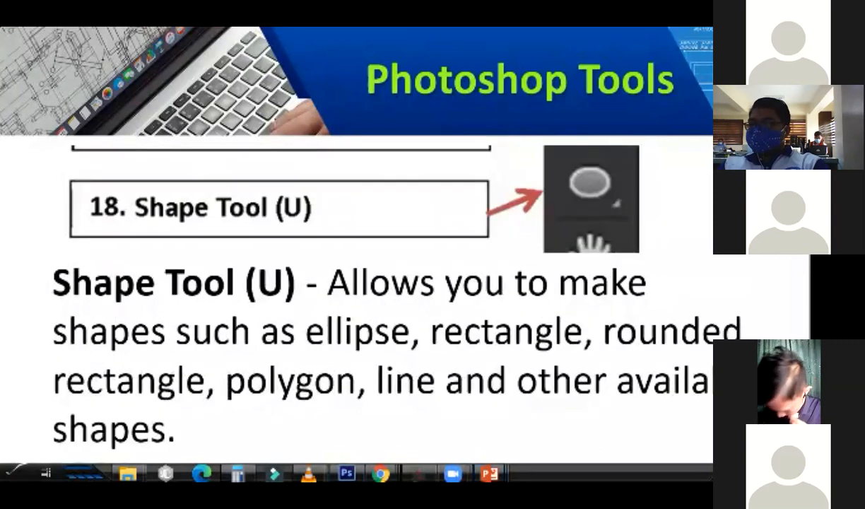
key(Left)
key(Left)
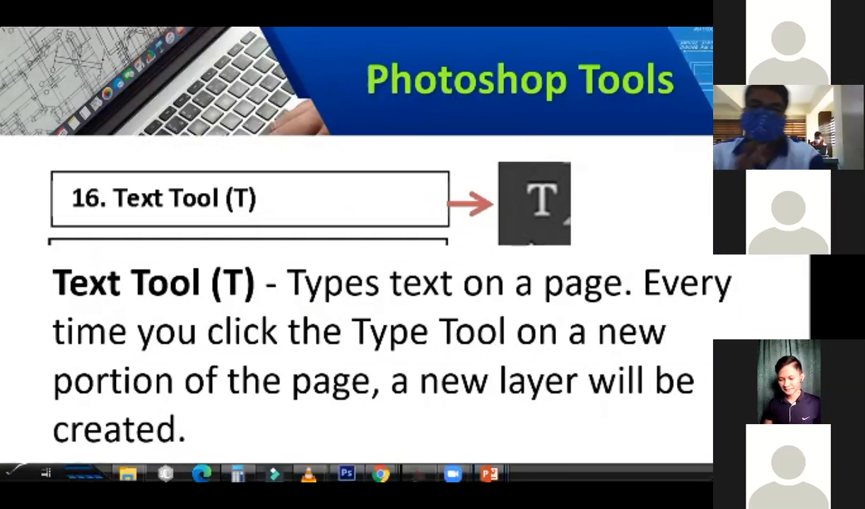
click(346, 473)
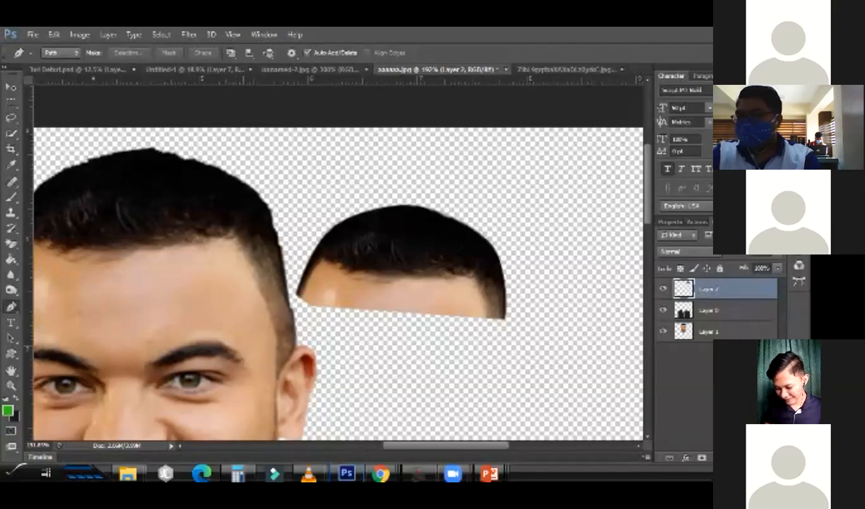
Begin opening an image and browse the New Volume (D:) drive to the CRT Files folder
key(ctrl+o)
click(573, 86)
scroll(548, 243, down, 3)
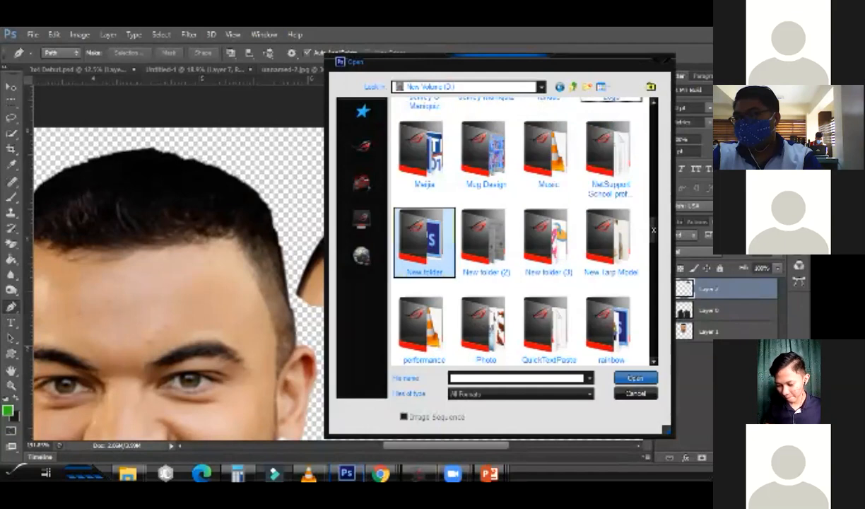
scroll(421, 240, down, 5)
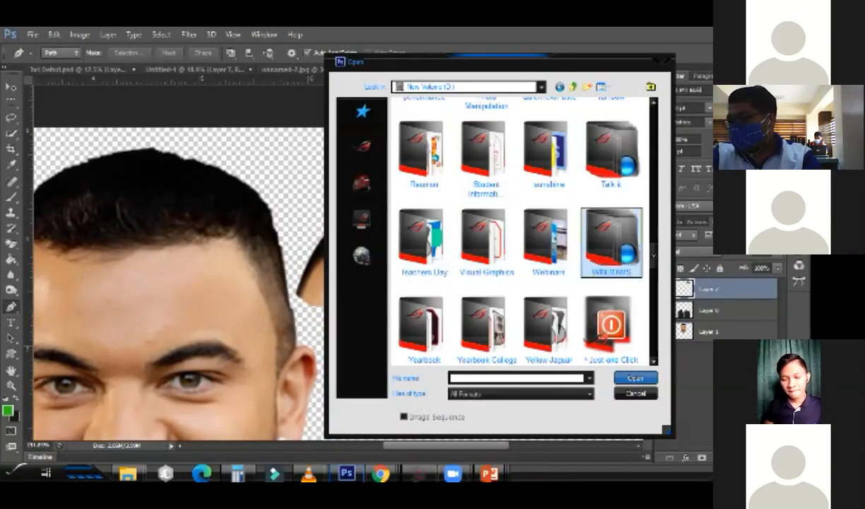
scroll(486, 240, down, 2)
scroll(486, 240, up, 2)
scroll(486, 325, up, 2)
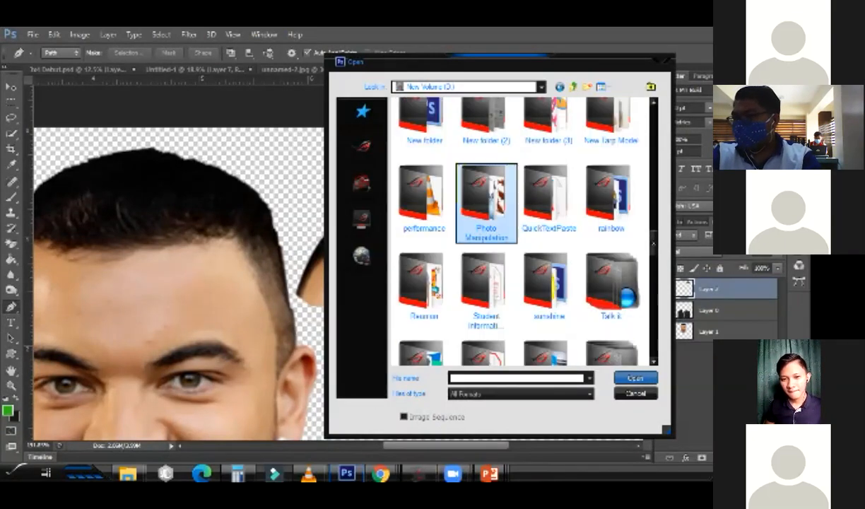
scroll(487, 173, up, 5)
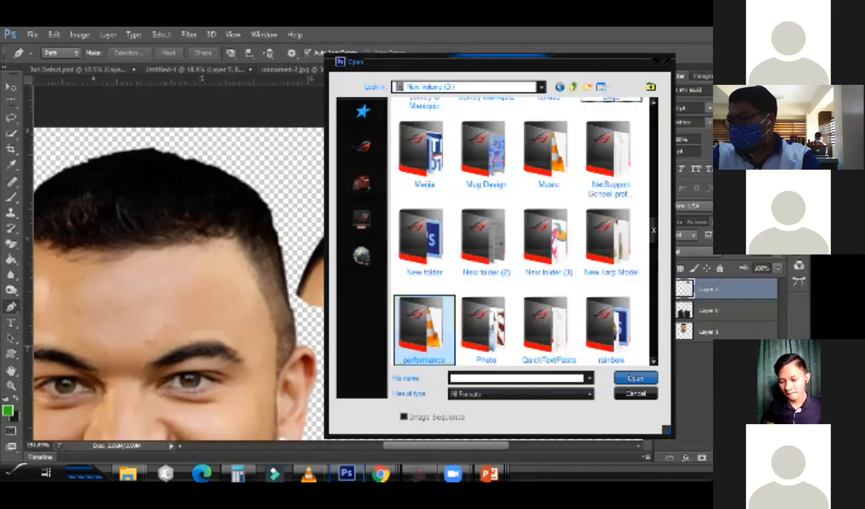
click(422, 155)
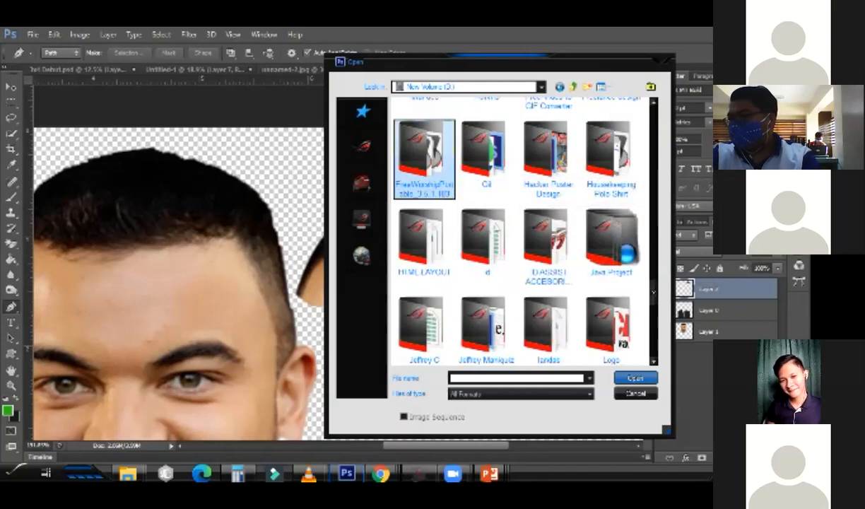
key(c)
scroll(548, 212, up, 8)
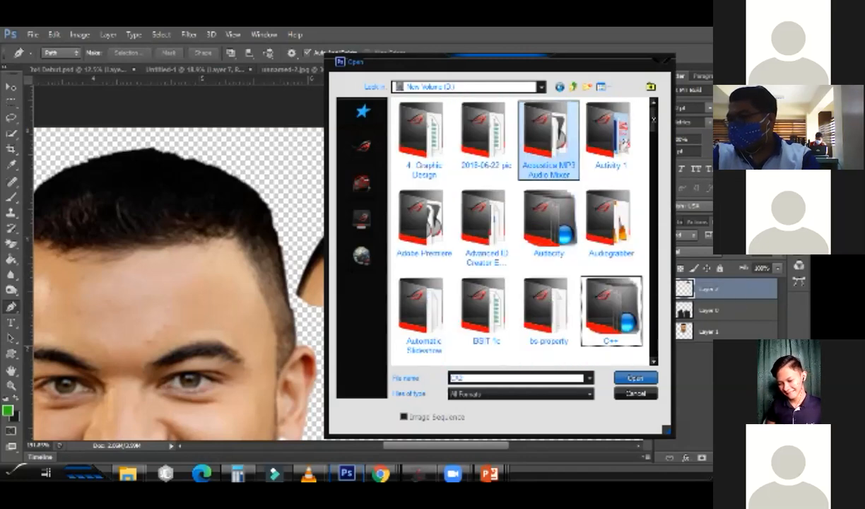
scroll(548, 212, down, 3)
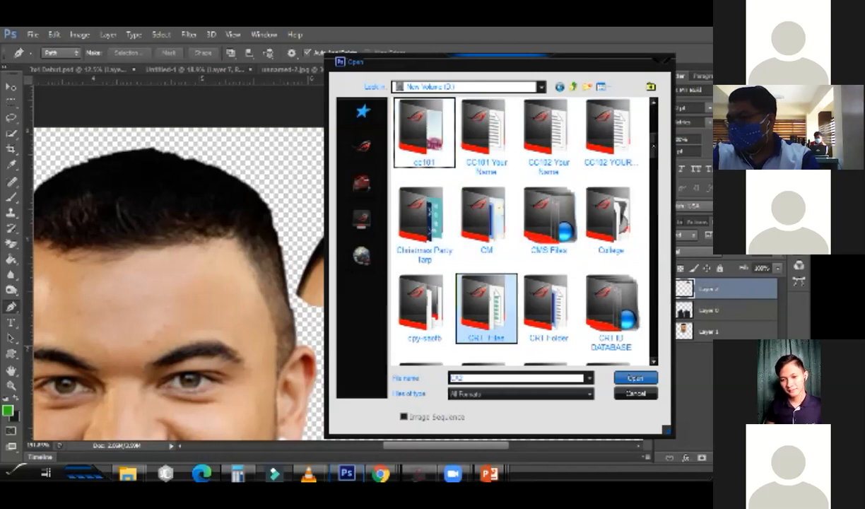
double_click(483, 304)
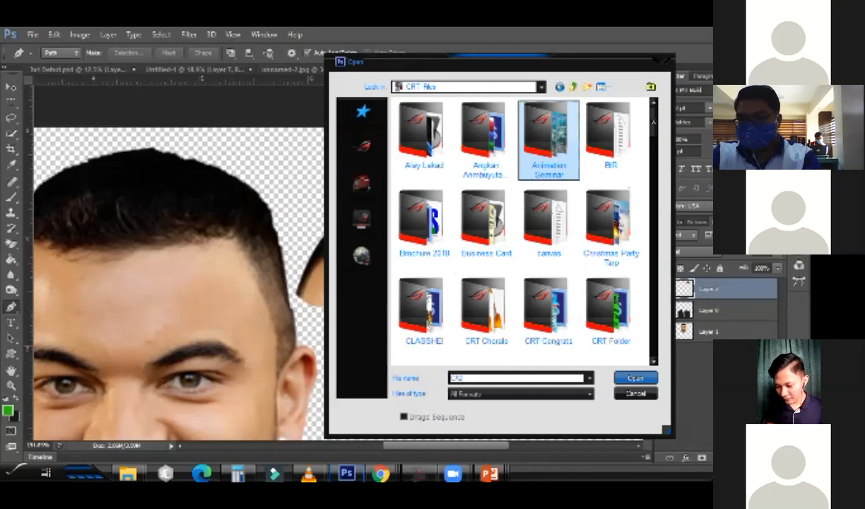
Open the college logo image crt logo (3).png from the Logo BSIT folder
scroll(611, 219, down, 3)
double_click(609, 131)
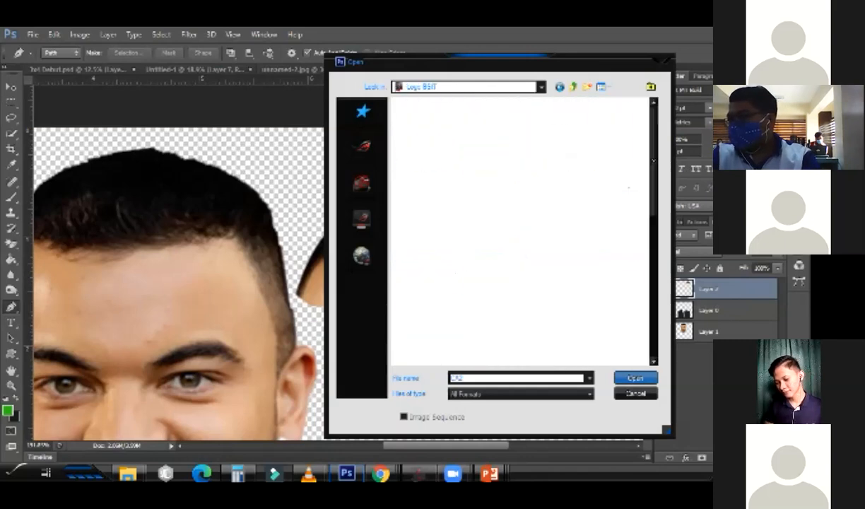
click(548, 222)
double_click(610, 222)
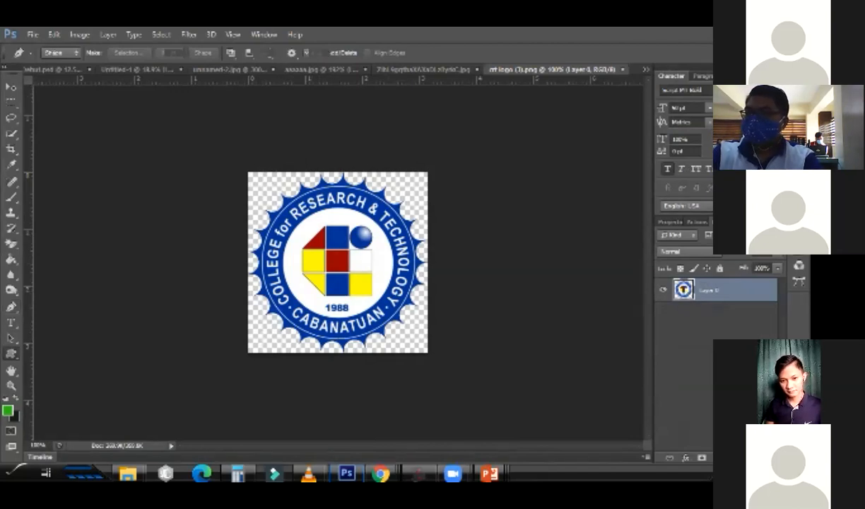
Bring the college logo into the Untitled-1 document and delete the old bird and Pepsi shape layers above the Background
right_click(11, 353)
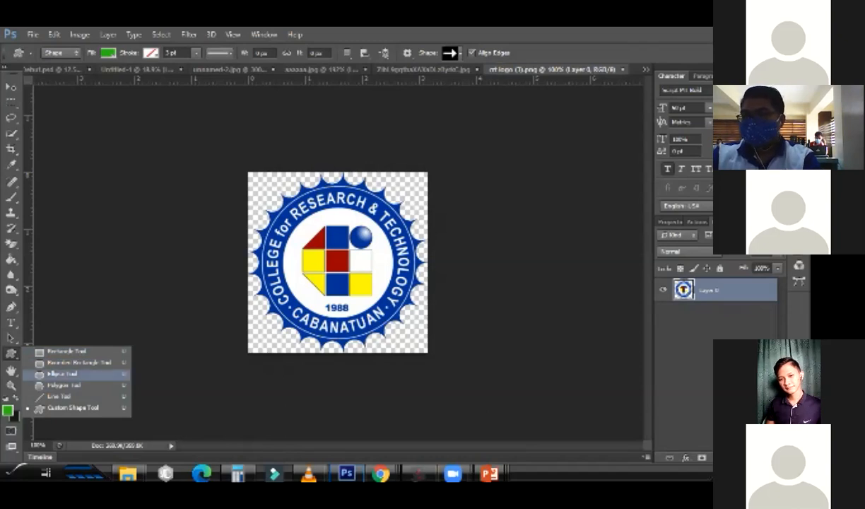
click(63, 373)
key(v)
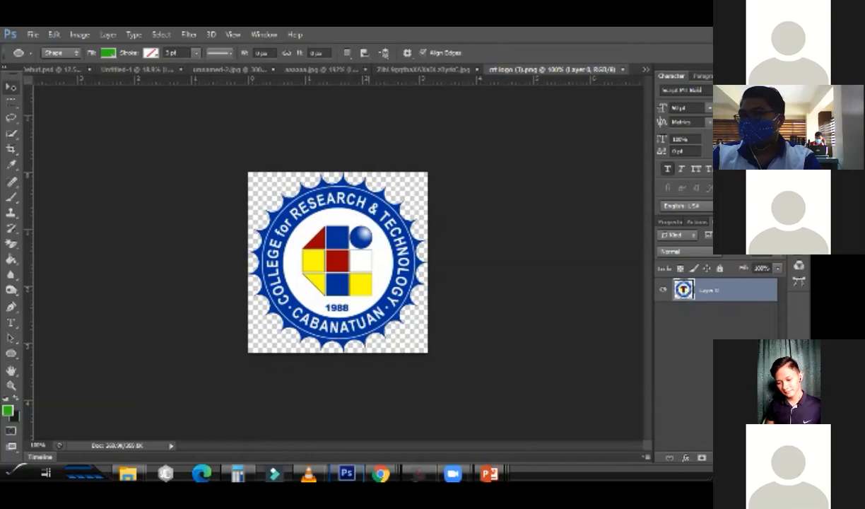
drag(342, 216, 246, 235)
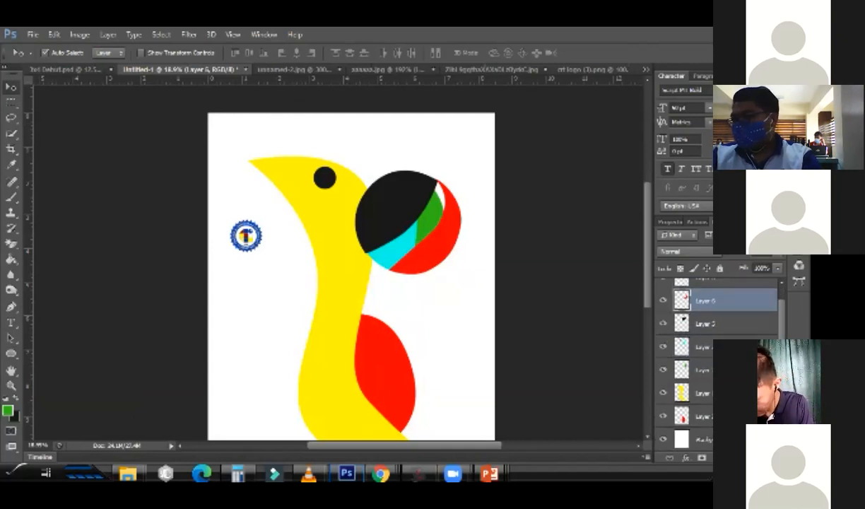
shift+click(705, 416)
key(Delete)
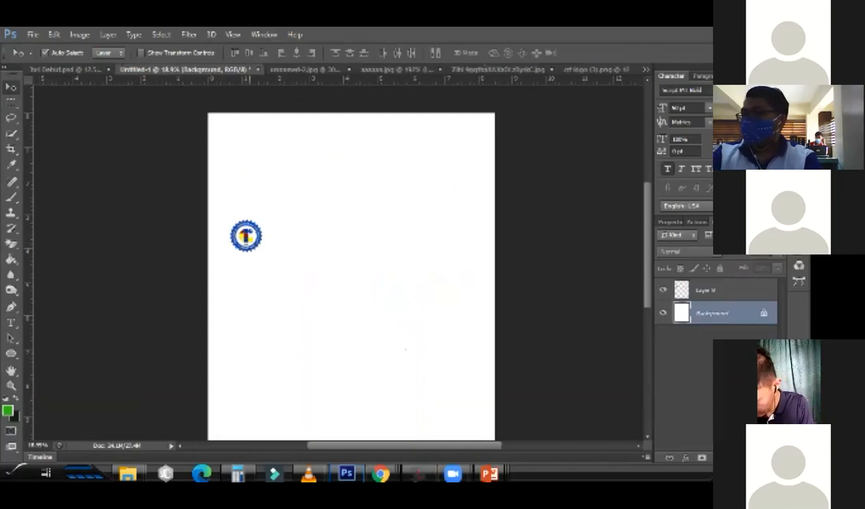
Enlarge the logo to about 572% and centre it horizontally in the upper half of the white page
key(ctrl+t)
drag(287, 229, 369, 309)
drag(316, 227, 396, 234)
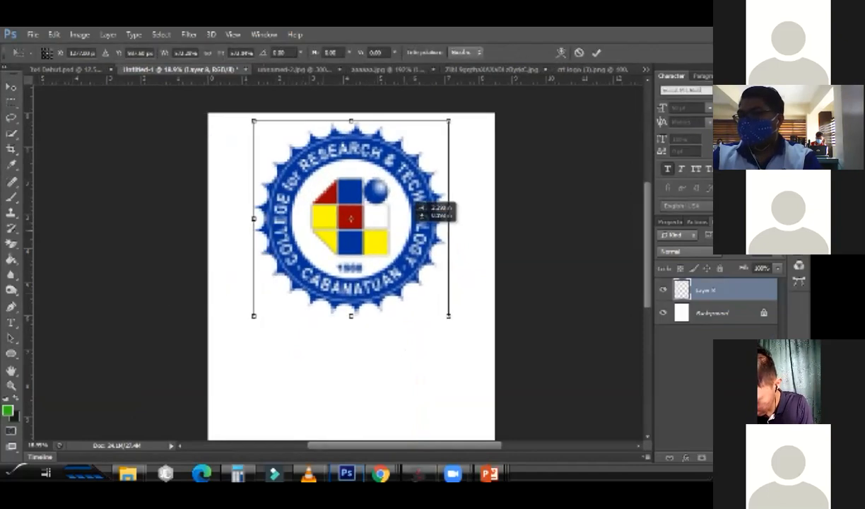
key(Return)
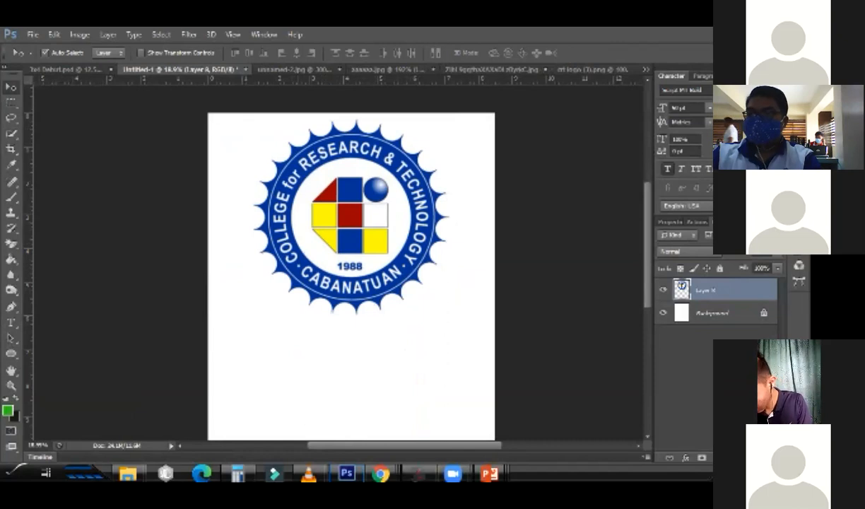
Using the Ellipse Tool, draw and undo a small green ellipse, then draw a green circle about 1530 px wide
right_click(27, 352)
right_click(10, 352)
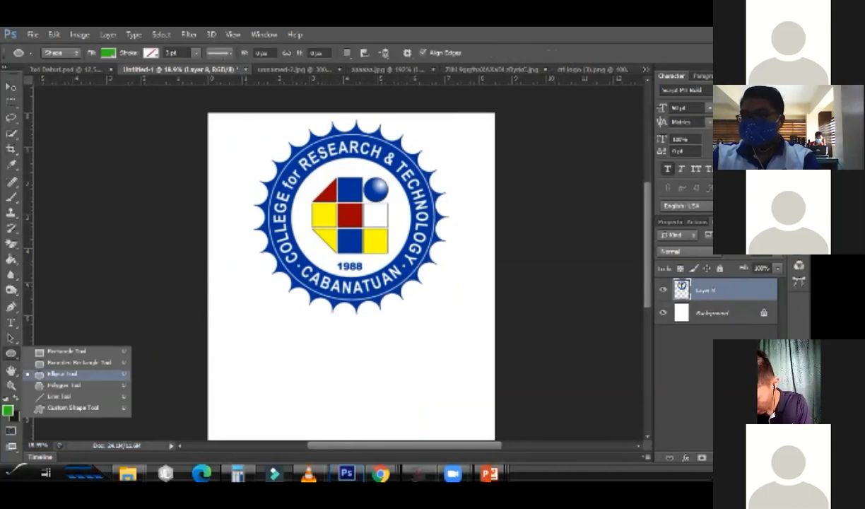
click(62, 373)
drag(346, 372, 422, 414)
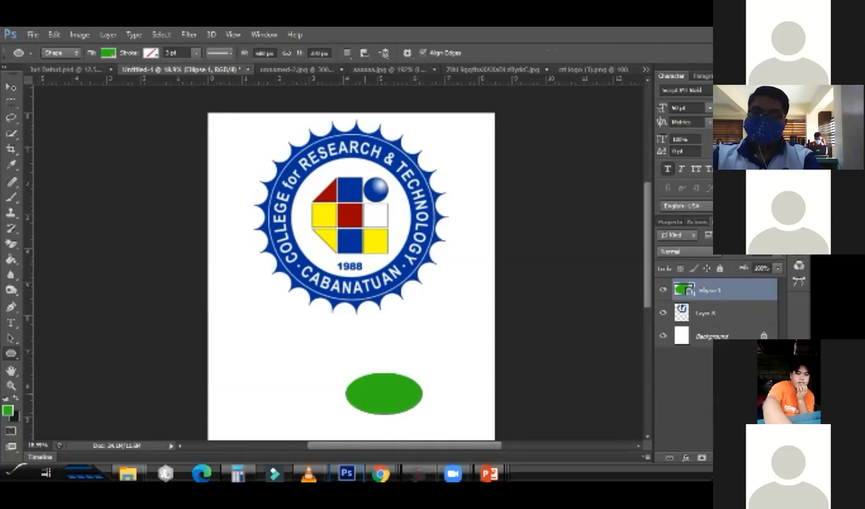
key(ctrl+z)
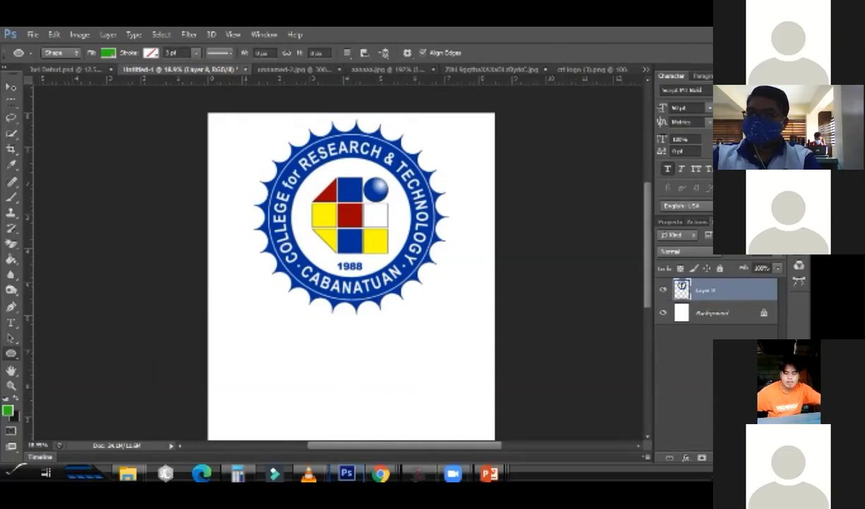
drag(321, 344, 520, 402)
scroll(351, 282, down, 4)
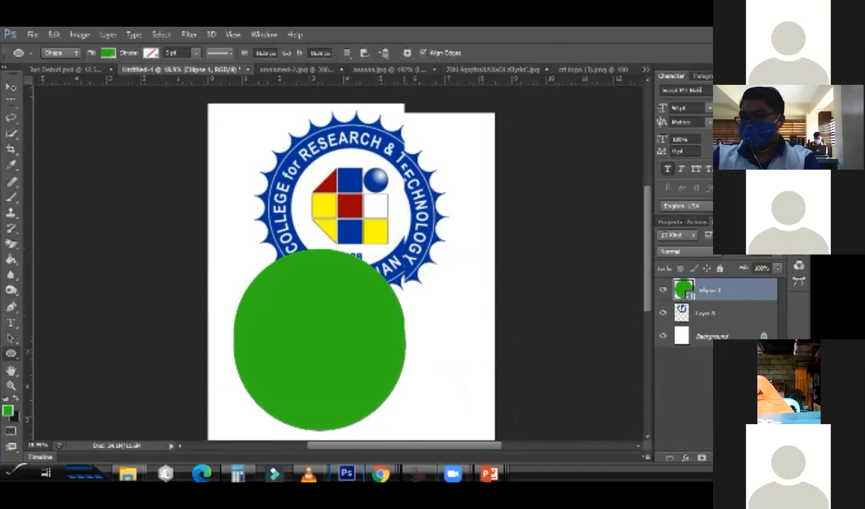
Scale the green circle to about 82% (1249 px wide) and position it centred below the logo
key(v)
drag(365, 278, 389, 302)
key(ctrl+t)
drag(436, 255, 421, 271)
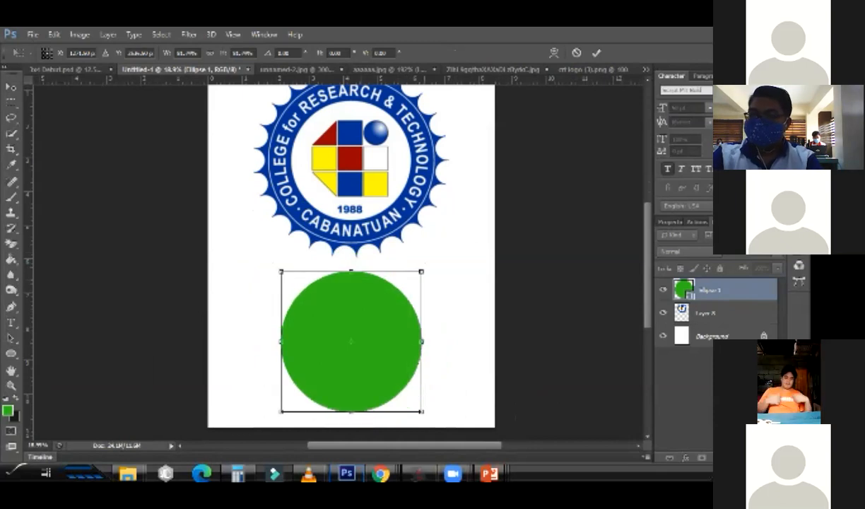
key(Return)
drag(368, 315, 368, 322)
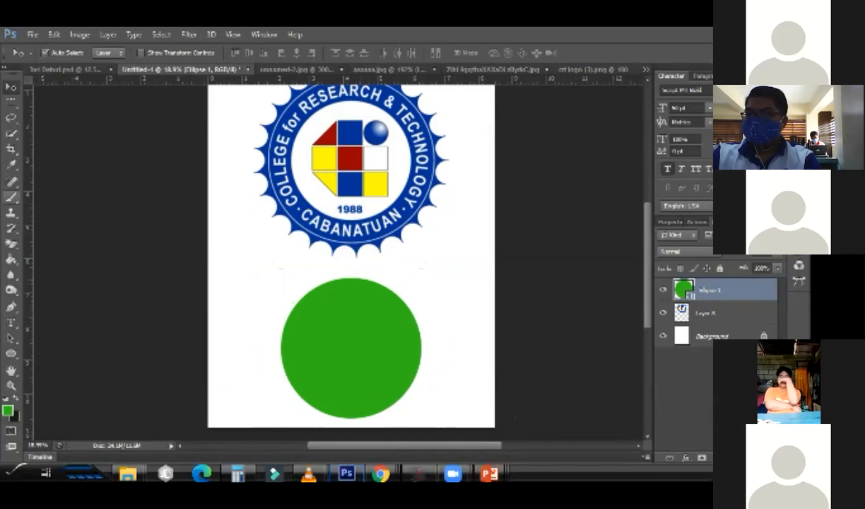
Sample the blue of the logo's upper middle square with the Eyedropper and apply it as the circle's fill
click(11, 164)
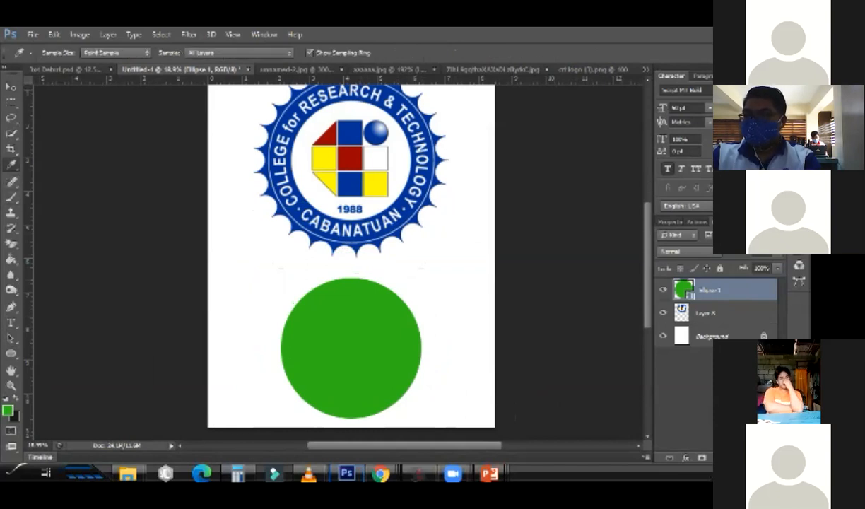
click(349, 133)
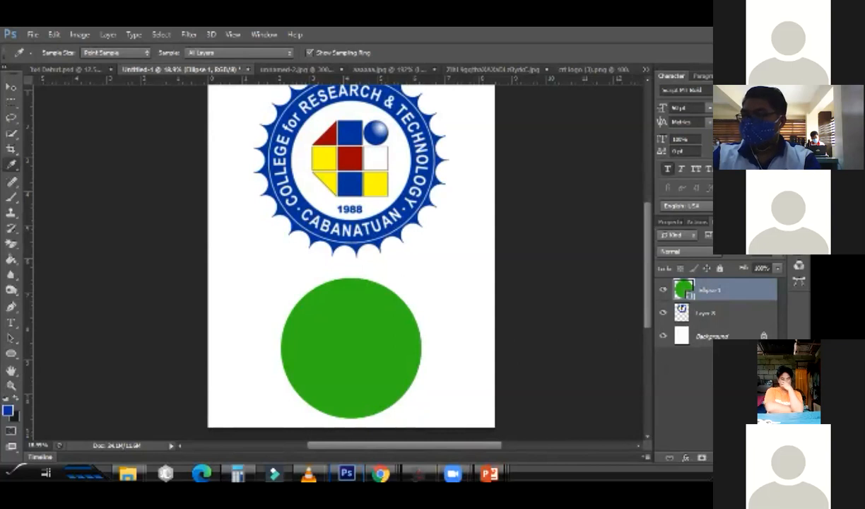
click(10, 353)
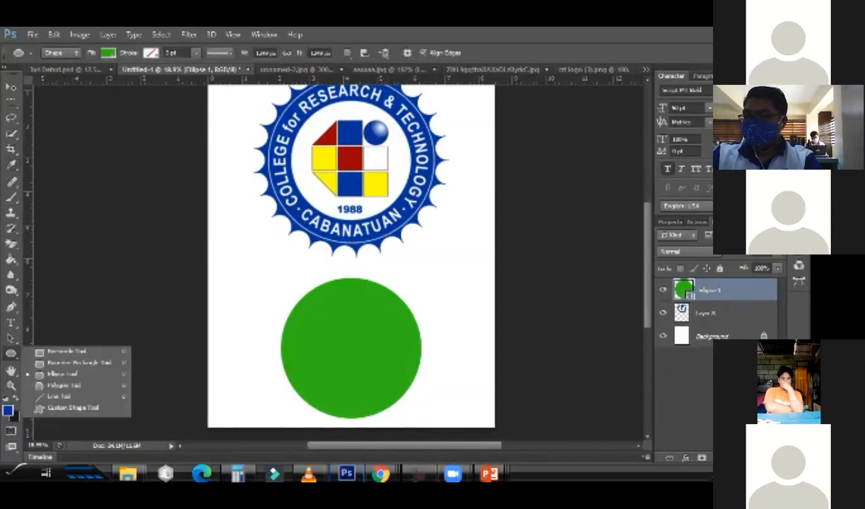
click(64, 373)
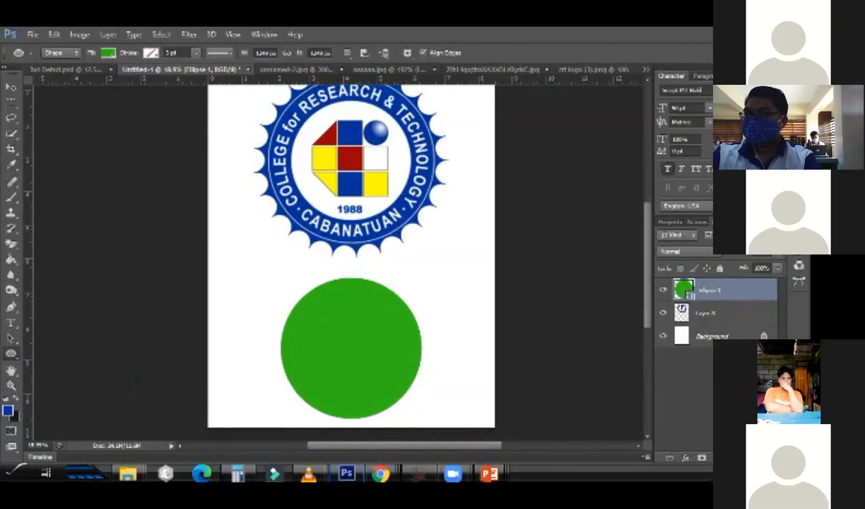
click(108, 52)
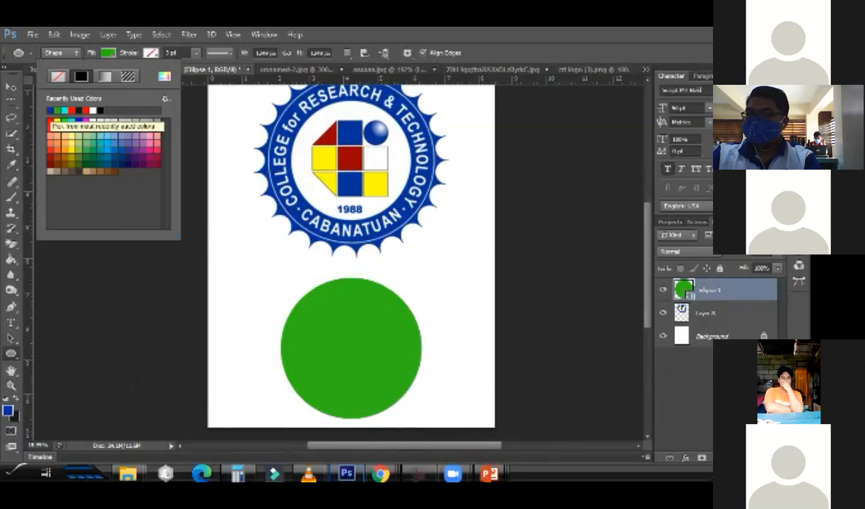
click(50, 110)
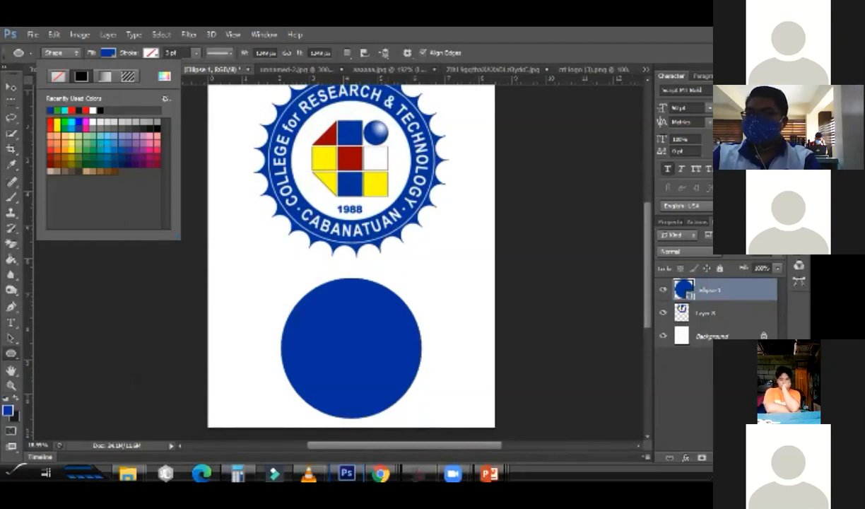
key(Escape)
key(i)
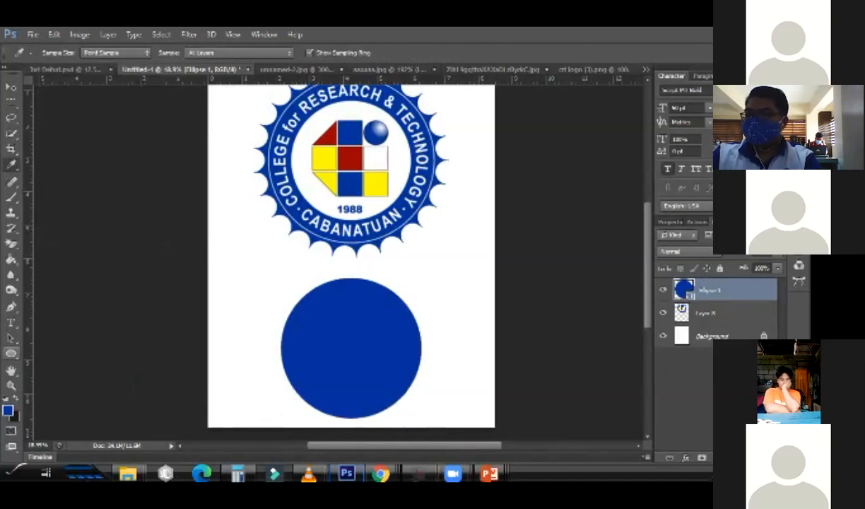
click(11, 353)
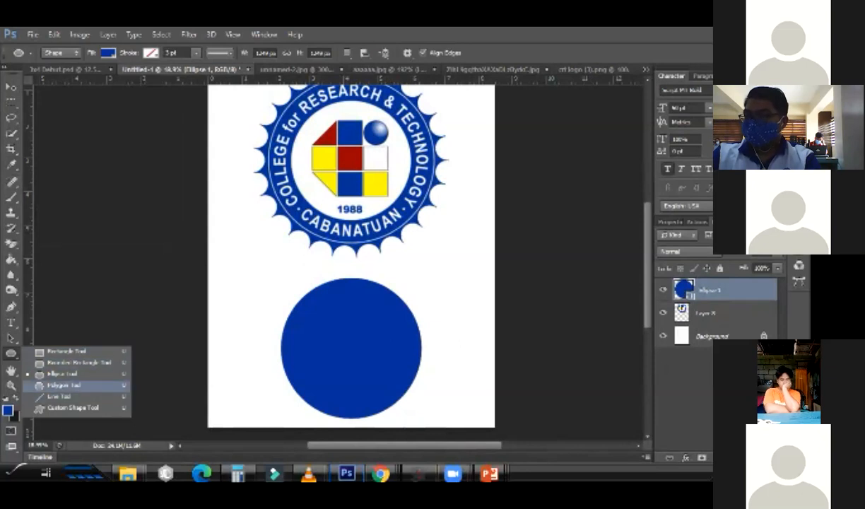
click(63, 373)
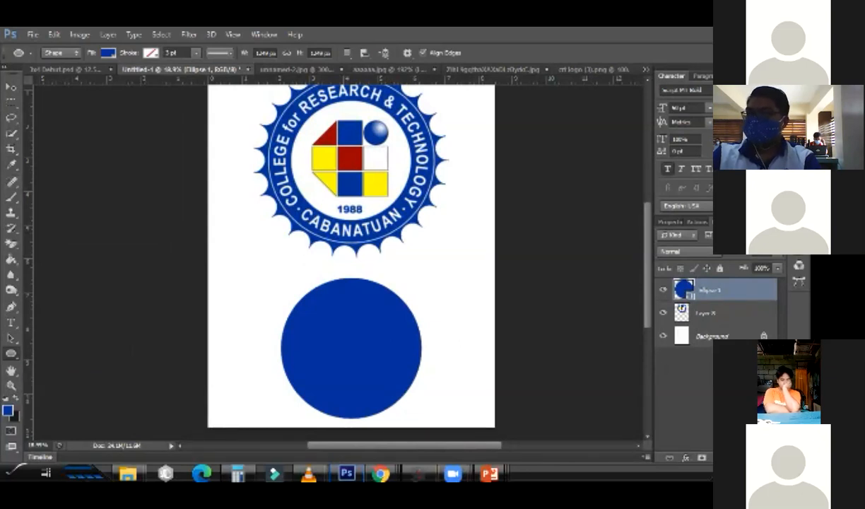
Sample the logo's lower yellow square with the Eyedropper, then reapply the recently used blue as the circle's fill
click(108, 52)
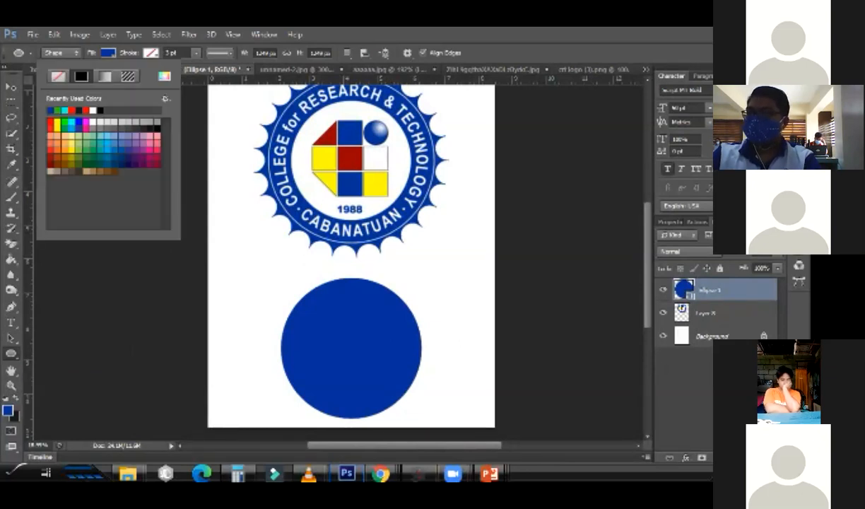
click(57, 110)
click(58, 110)
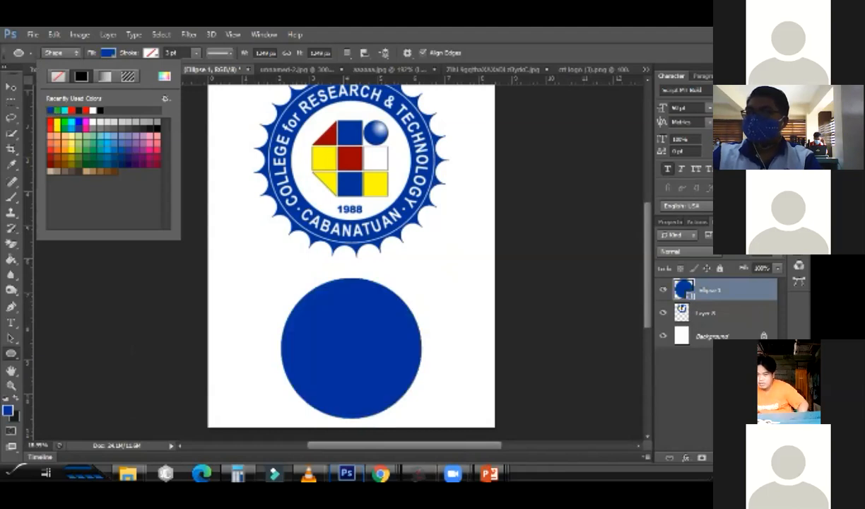
click(11, 164)
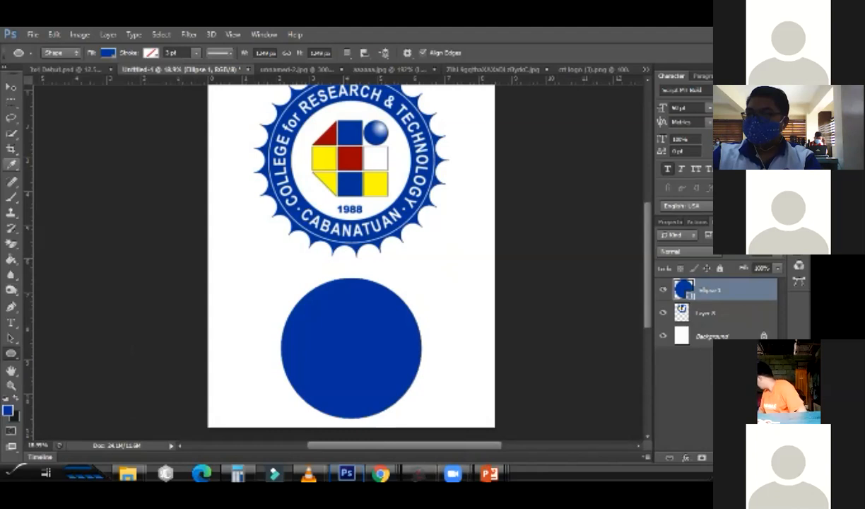
click(367, 181)
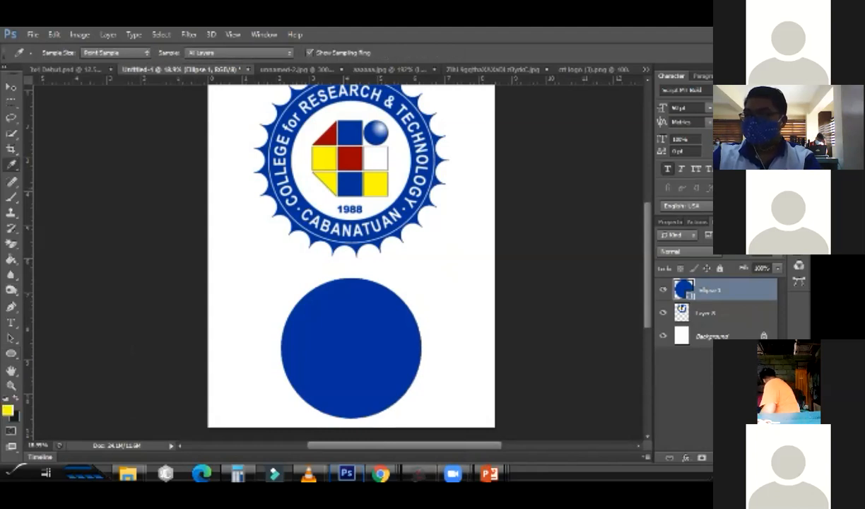
click(11, 354)
click(57, 374)
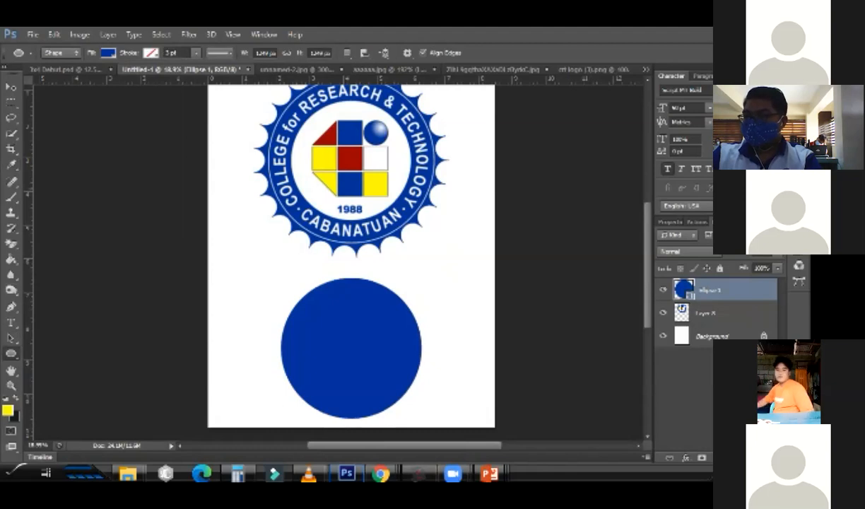
click(107, 53)
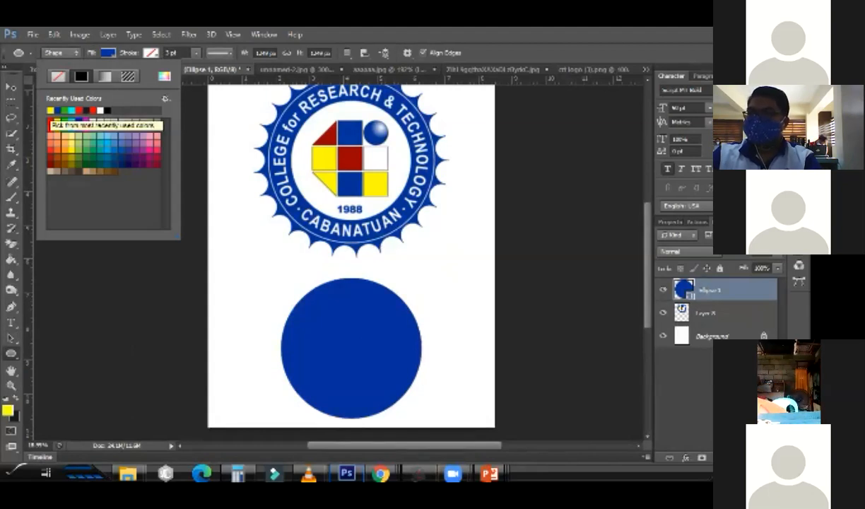
click(57, 110)
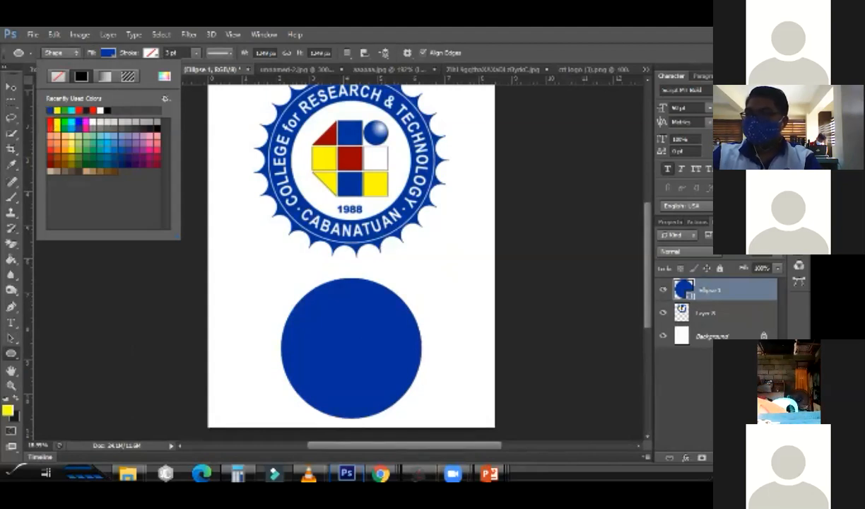
key(Return)
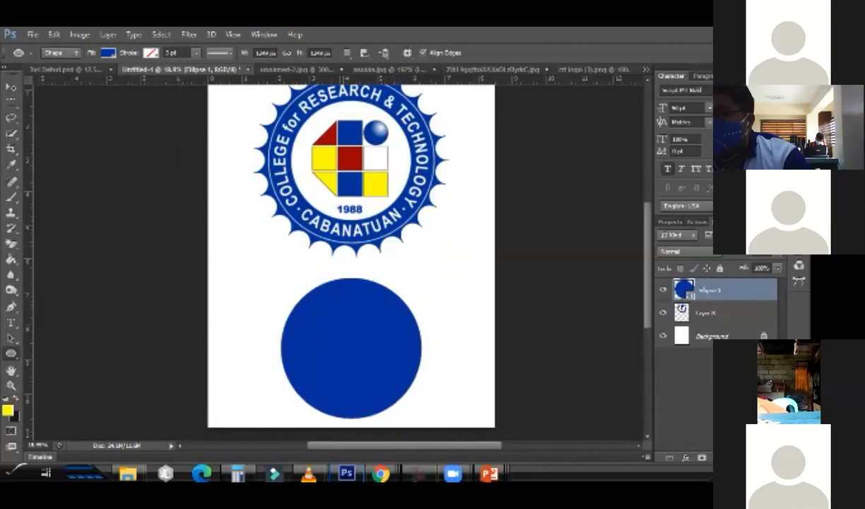
Shift the blue circle slightly left, then draw a concentric circle about 905 px wide inside it and fill it white
key(v)
drag(366, 327, 360, 326)
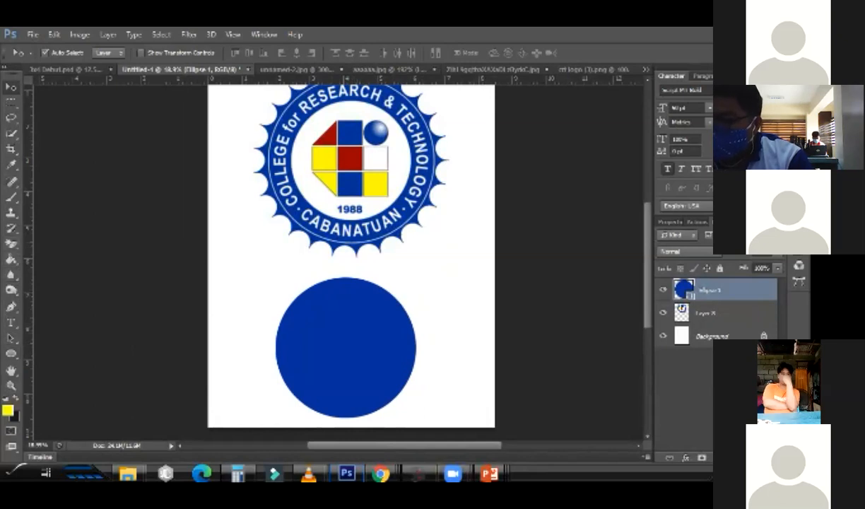
click(11, 353)
click(62, 374)
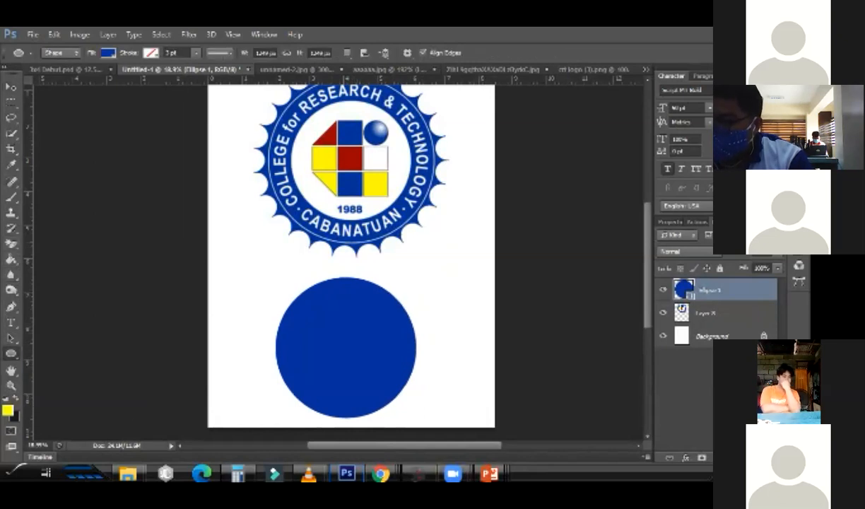
drag(346, 350, 398, 401)
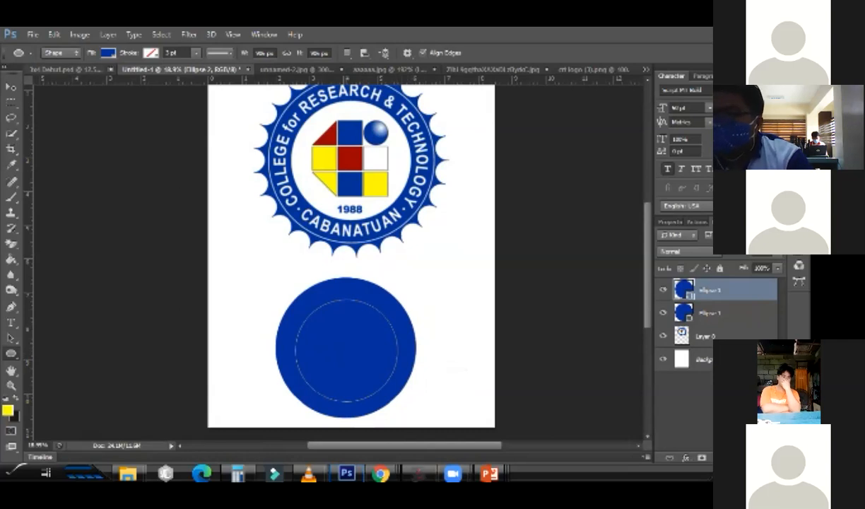
click(108, 53)
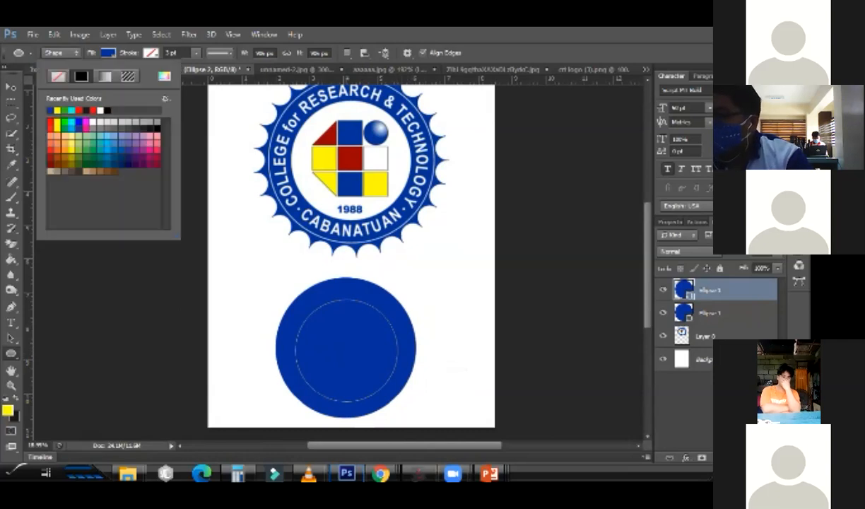
click(100, 111)
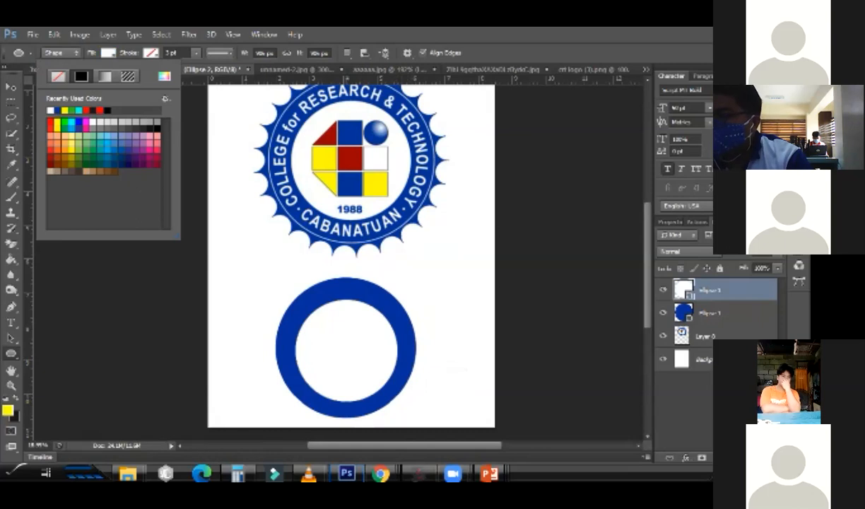
Move and nudge the white circle until it sits centred inside the blue circle, leaving an even ring
click(10, 86)
drag(346, 339, 346, 336)
key(Right)
key(Down)
key(Left)
key(Down)
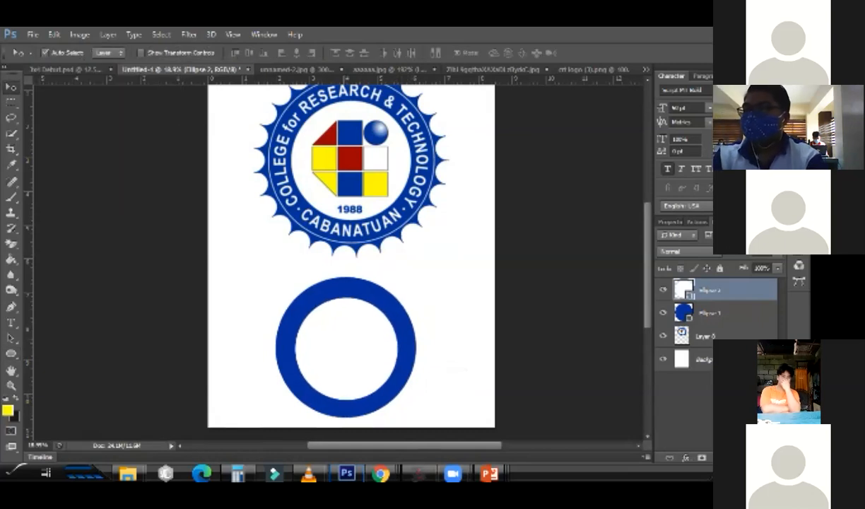
key(Up)
key(Left)
key(Right)
key(Down)
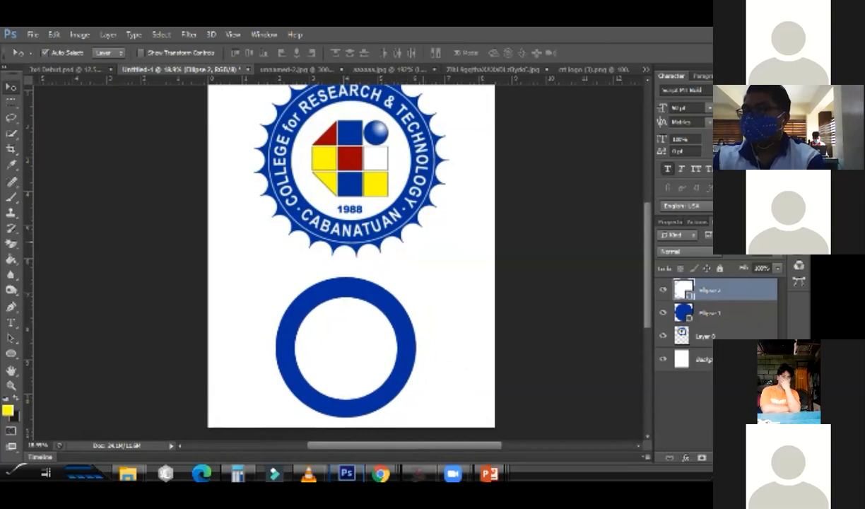
Zoom in on the ring and add the horizontal text "College for" between the logo and the ring
key(z)
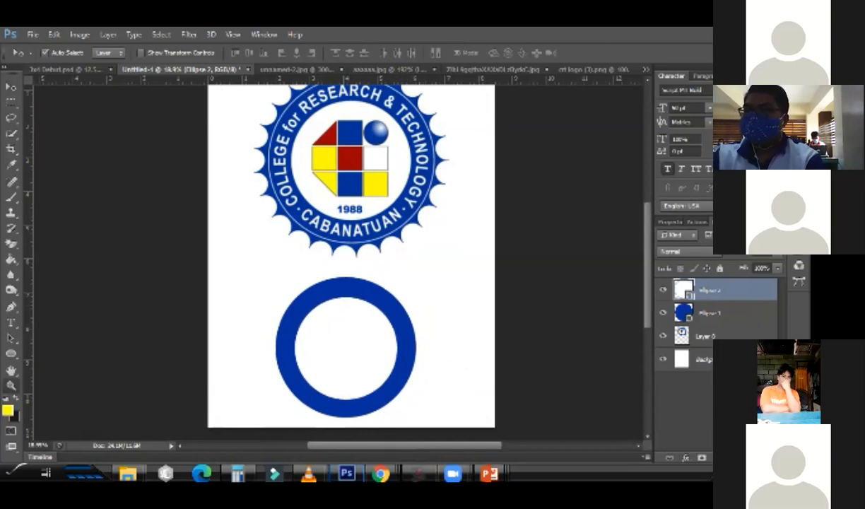
click(321, 319)
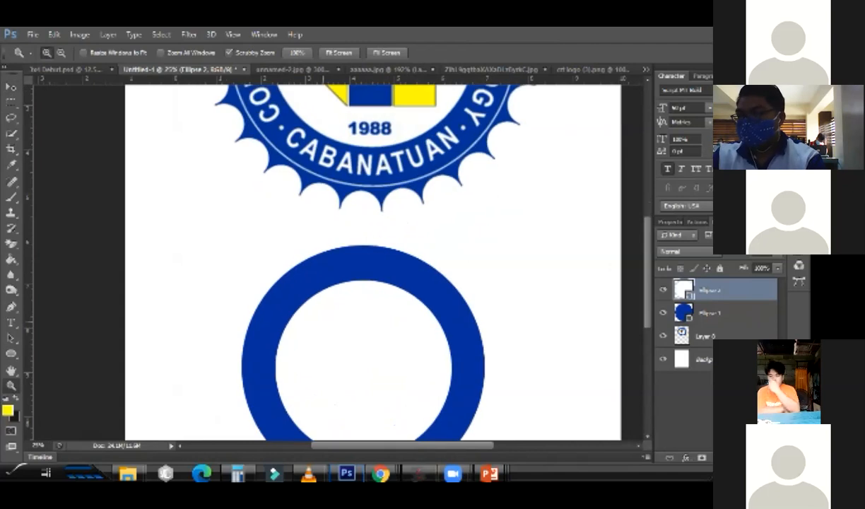
key(t)
click(11, 322)
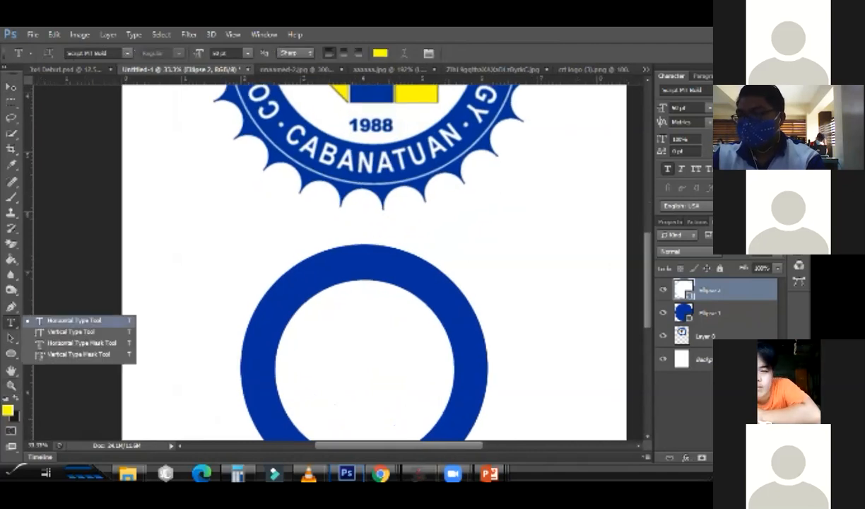
click(71, 321)
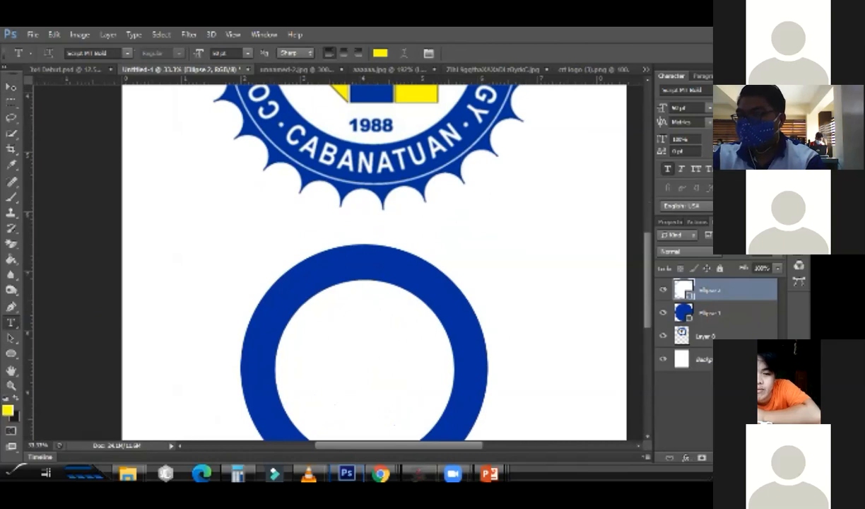
click(166, 205)
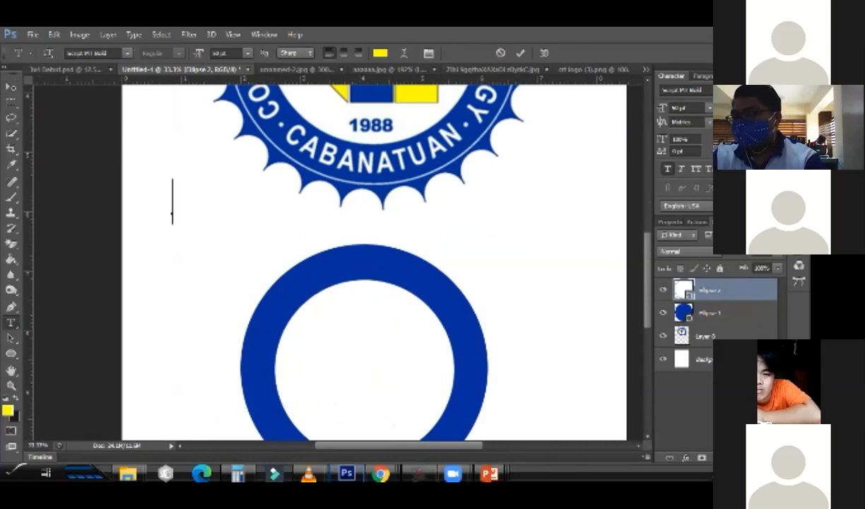
text(_________)
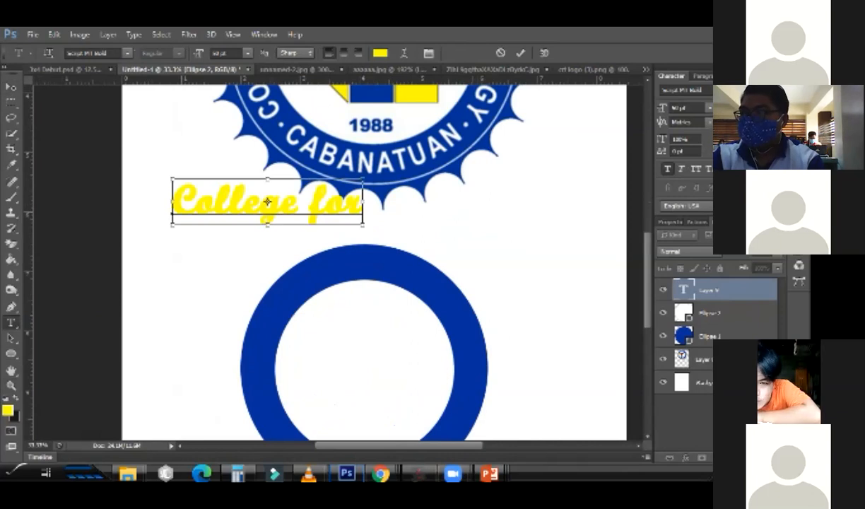
key(ctrl+Return)
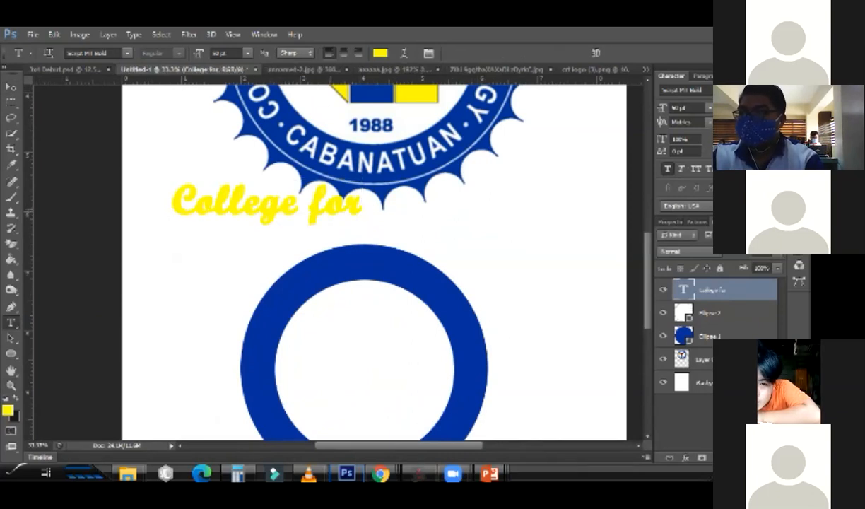
click(346, 205)
key(Return)
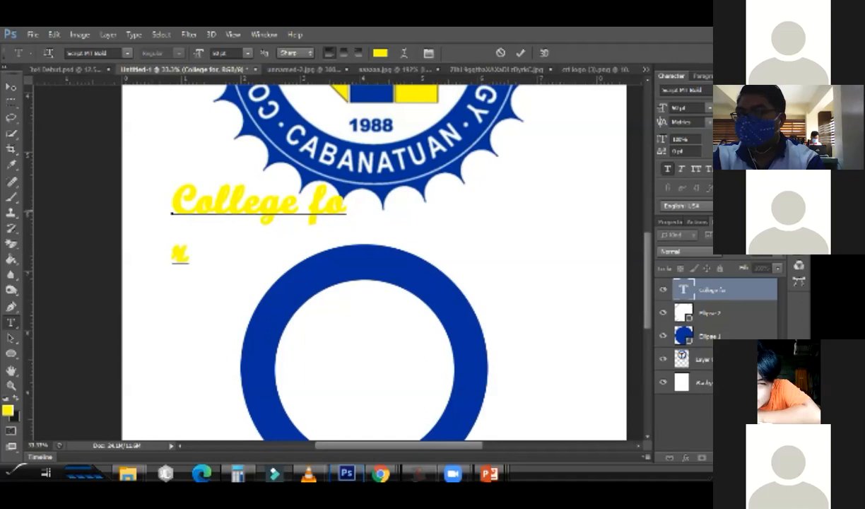
key(Return)
key(Return)
key(BackSpace)
key(BackSpace)
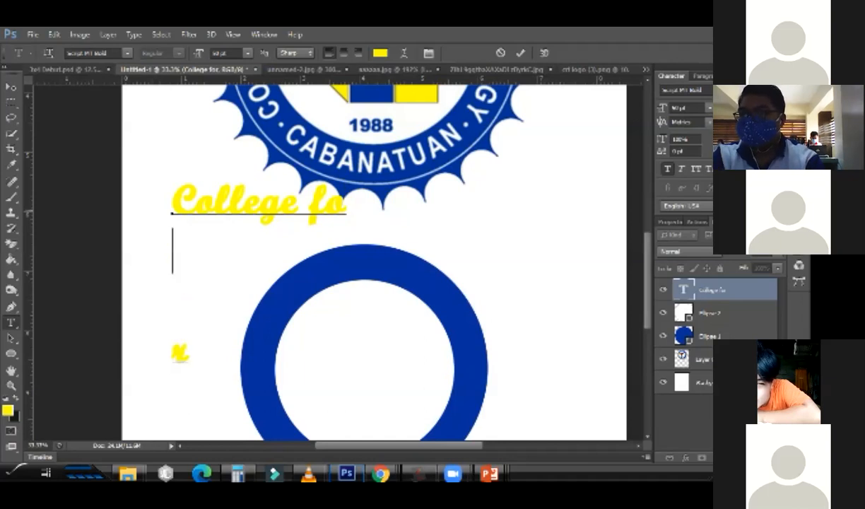
key(BackSpace)
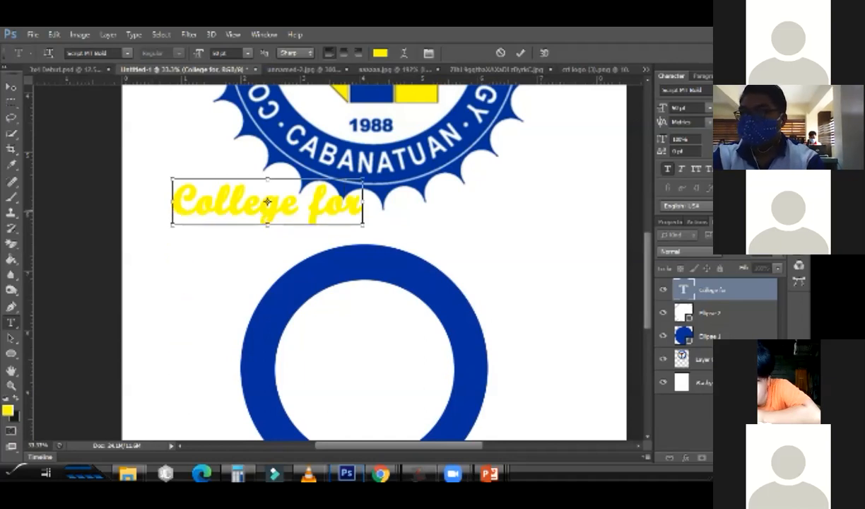
key(ctrl+Return)
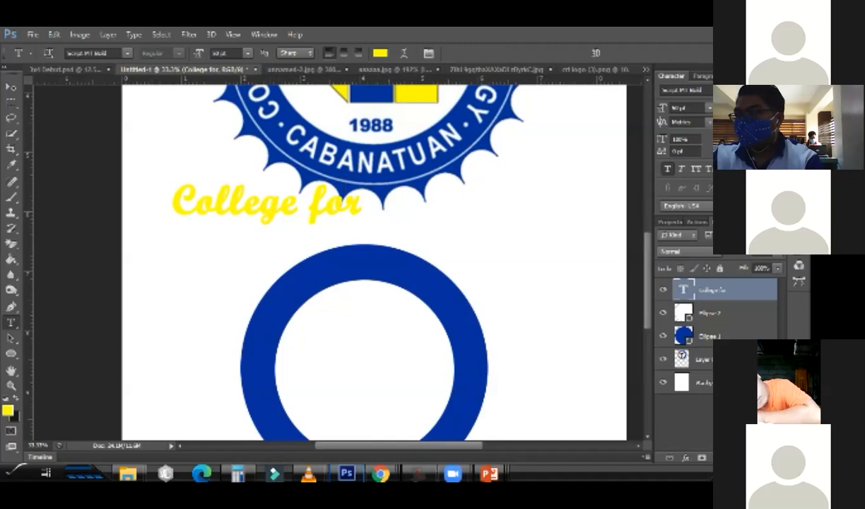
Browse the font list and change the "College for" text to Tahoma
click(710, 90)
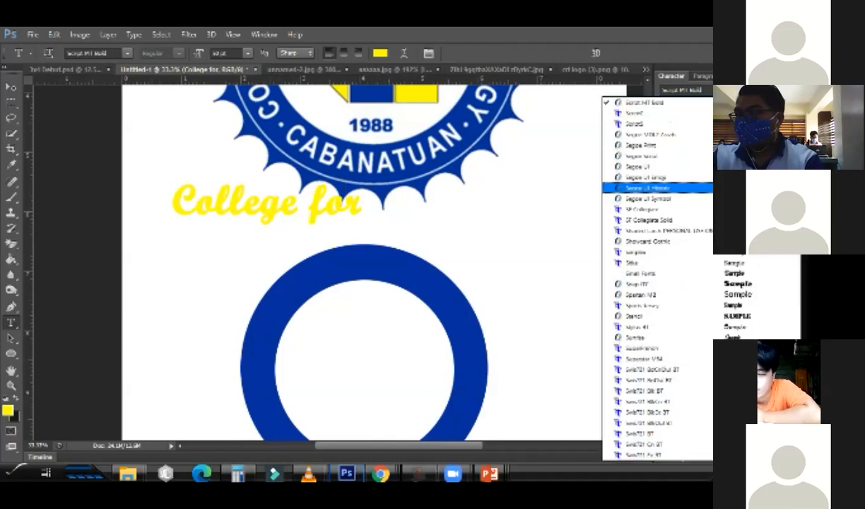
scroll(657, 279, up, 20)
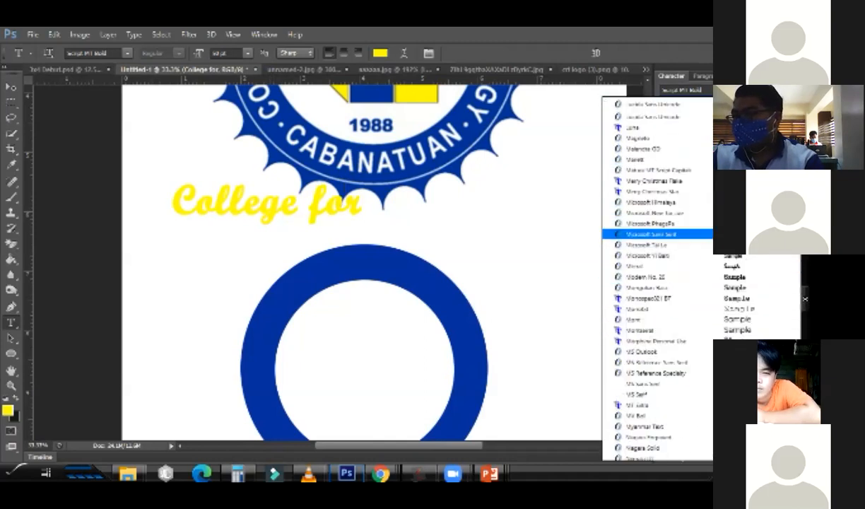
scroll(657, 338, down, 15)
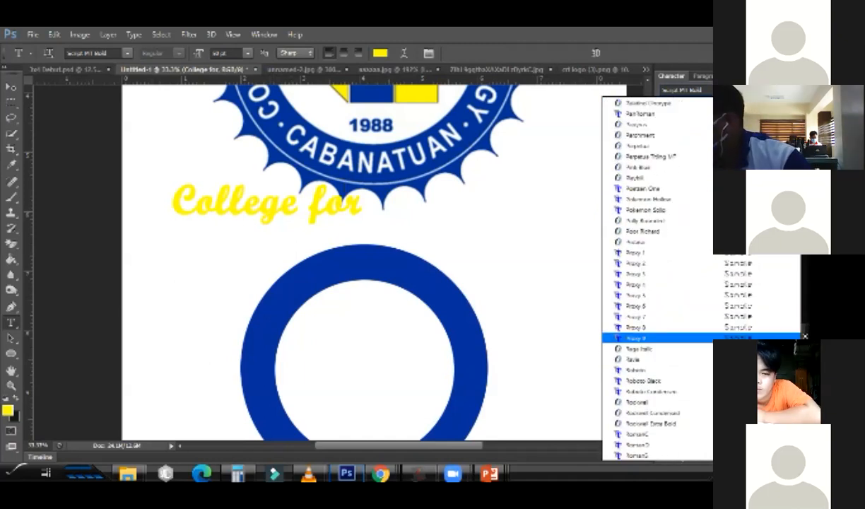
scroll(657, 338, down, 20)
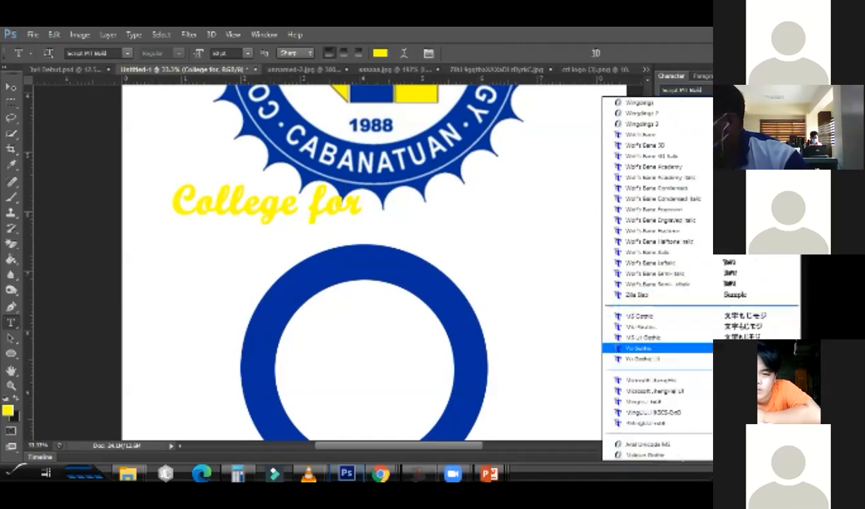
scroll(657, 337, down, 1)
scroll(657, 338, up, 10)
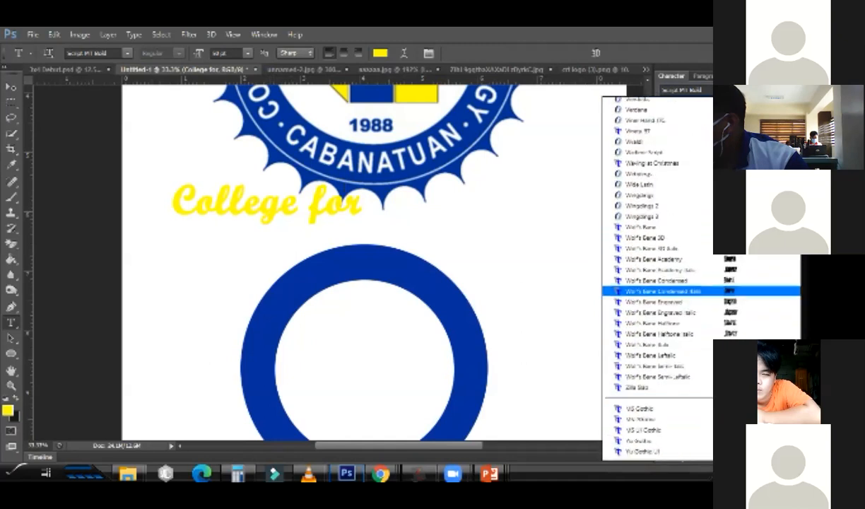
scroll(657, 338, up, 5)
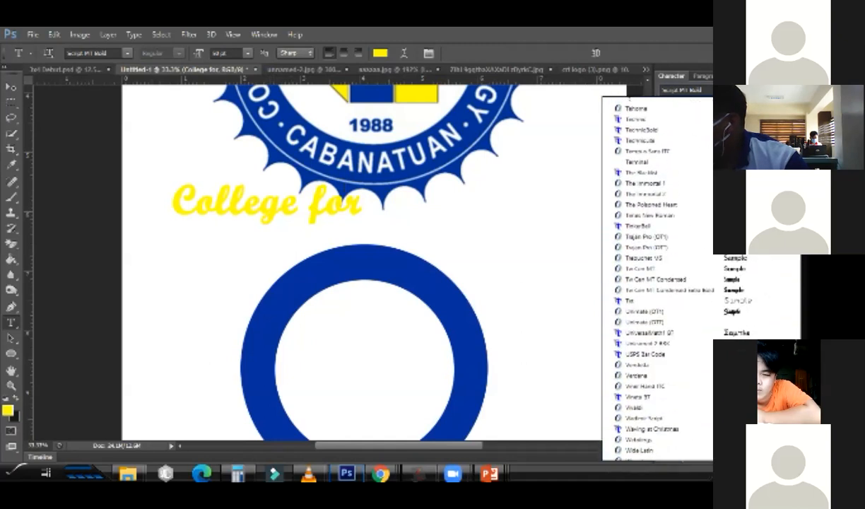
click(636, 199)
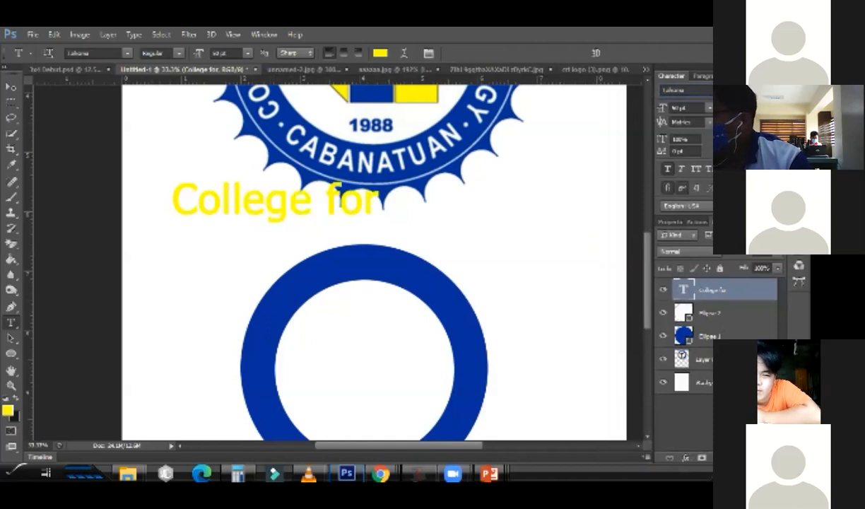
Change the colour of the "College for" text to black, hex 000000
click(380, 52)
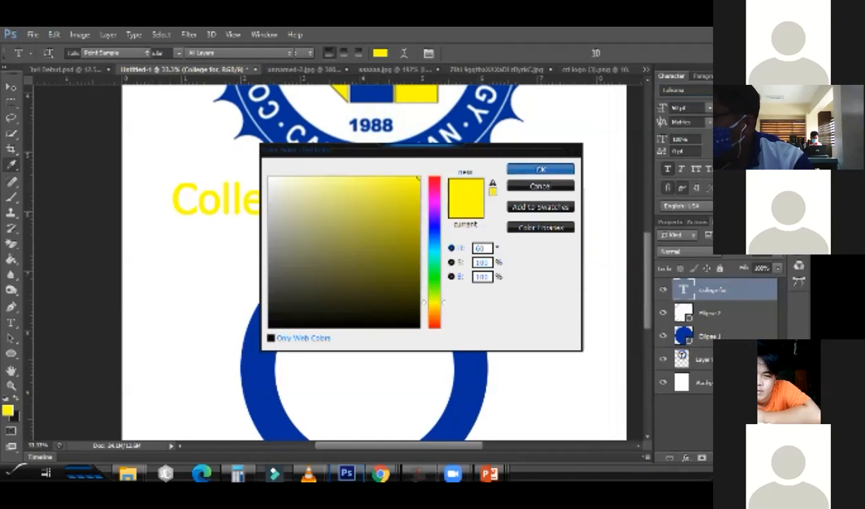
text(000000)
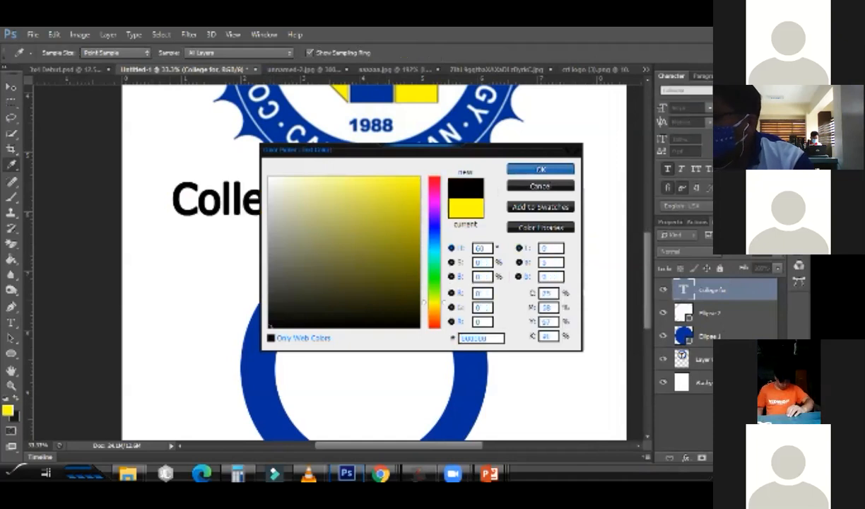
key(Return)
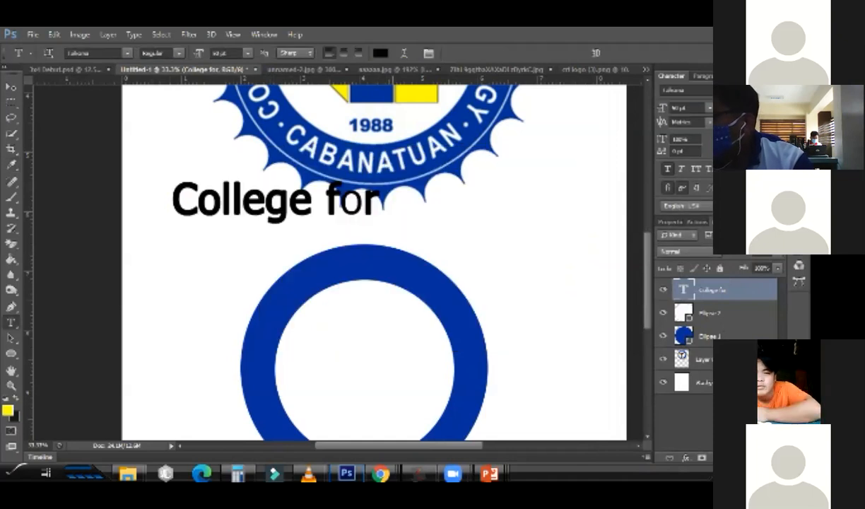
Extend the horizontal text so it reads "College for Research &"
click(363, 210)
text(Research)
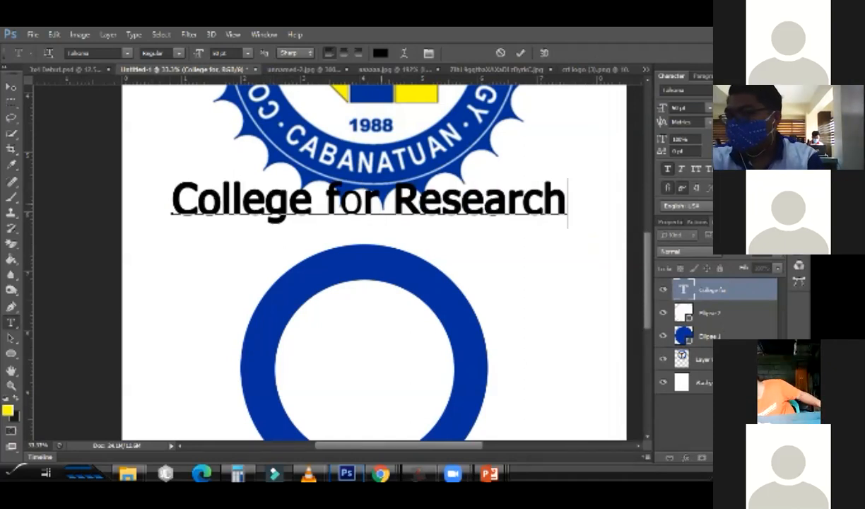
text( 7 T)
key(Left)
key(Left)
key(Left)
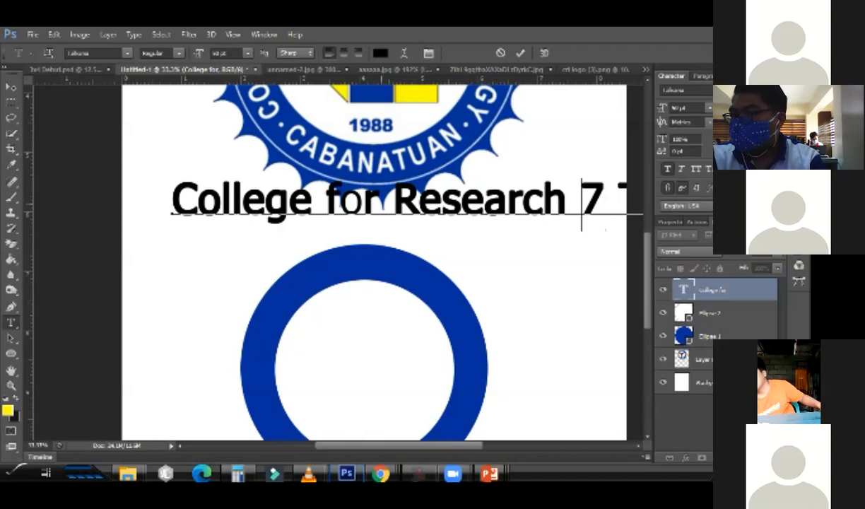
key(BackSpace)
key(BackSpace)
key(BackSpace)
key(BackSpace)
text(&)
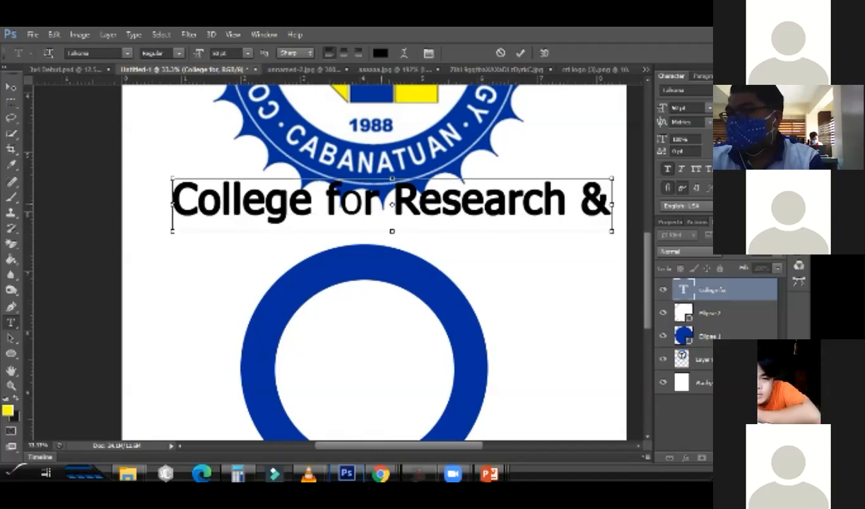
key(ctrl+Return)
Scale the horizontal text down to about 55% and move it into the gap between the logo and the ring
key(ctrl+t)
drag(170, 176, 271, 191)
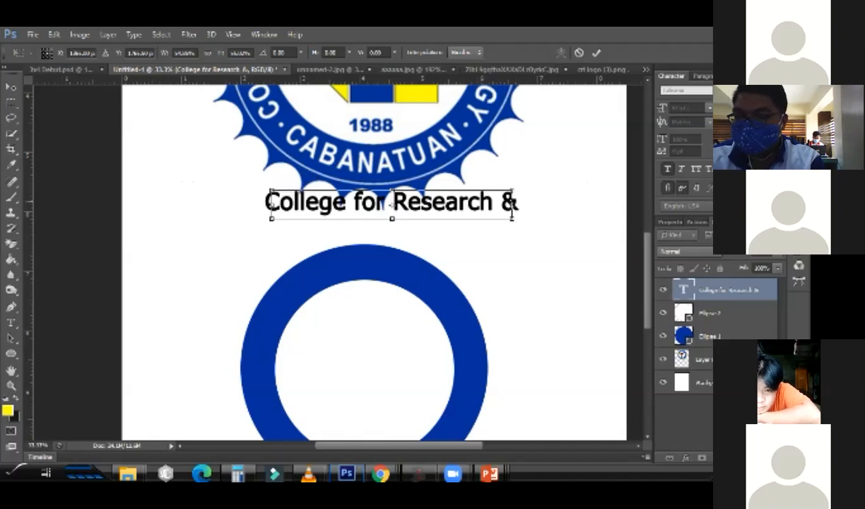
click(10, 323)
click(10, 87)
drag(425, 200, 314, 219)
key(t)
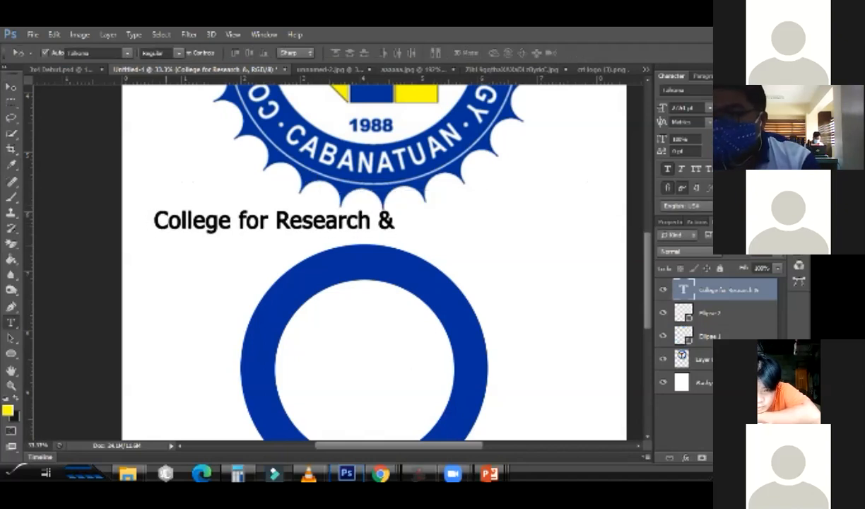
click(160, 255)
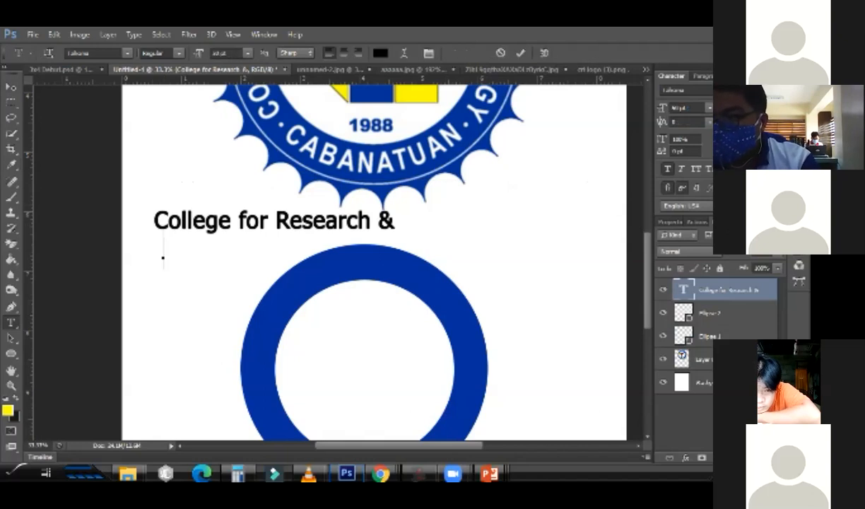
text(asaaaaq)
key(Escape)
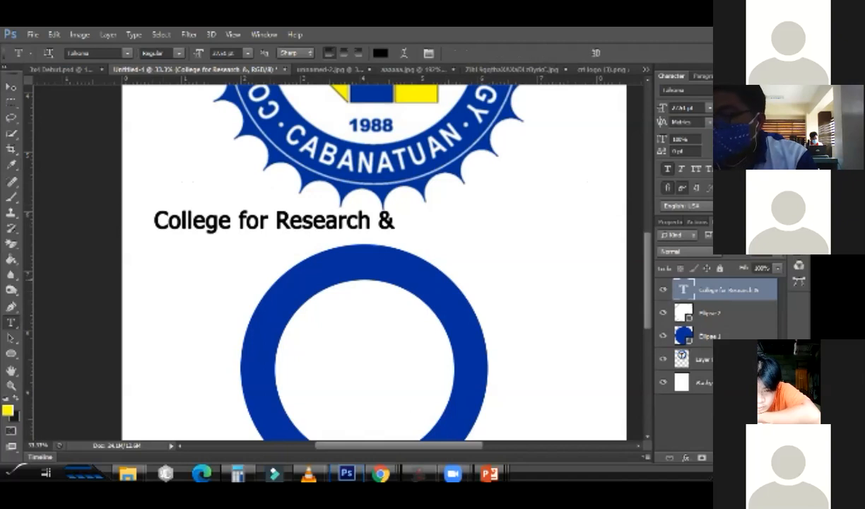
Delete the horizontal text layer and add the text "College for Research" along the path of the white circle
key(Delete)
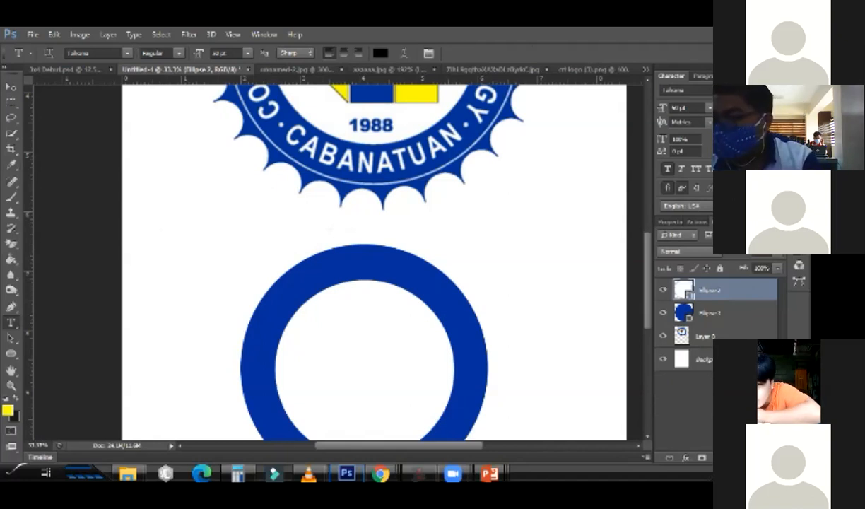
click(325, 284)
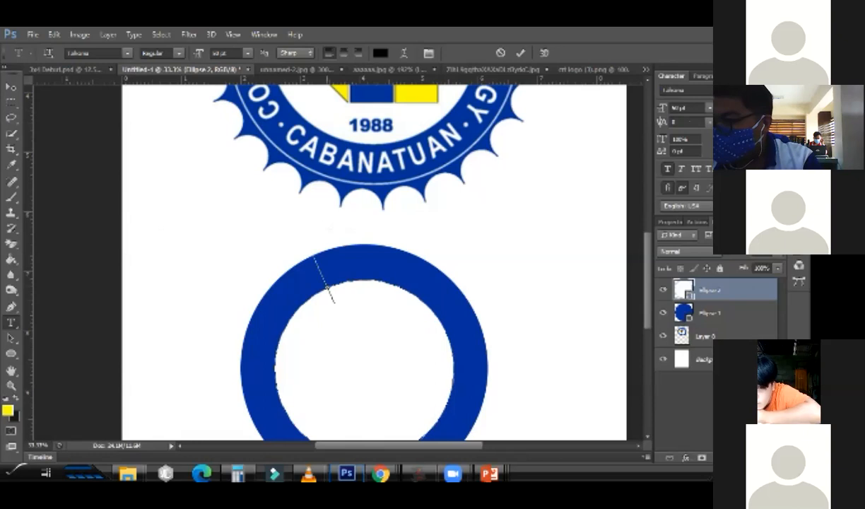
text(C)
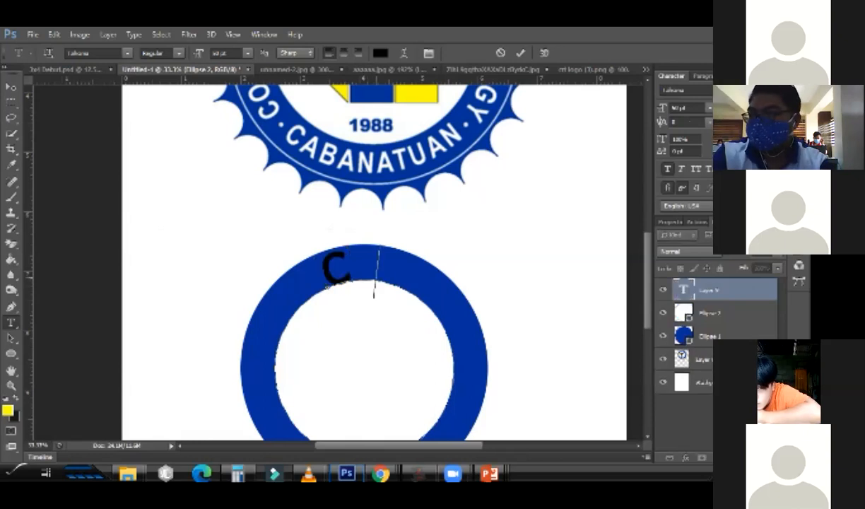
text(ollege for R)
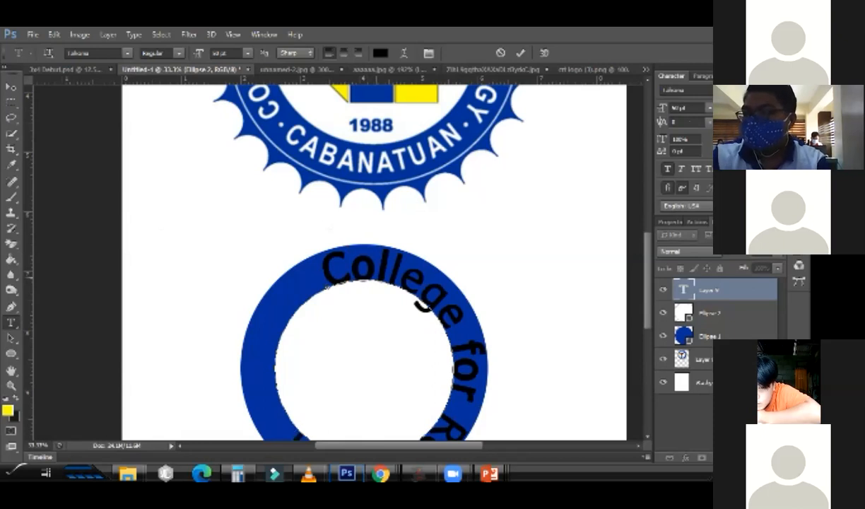
key(ctrl)
key(ctrl+Return)
Try font sizes of 12, 20 and 25 pt on the circular "College for Research" text
scroll(367, 261, down, 2)
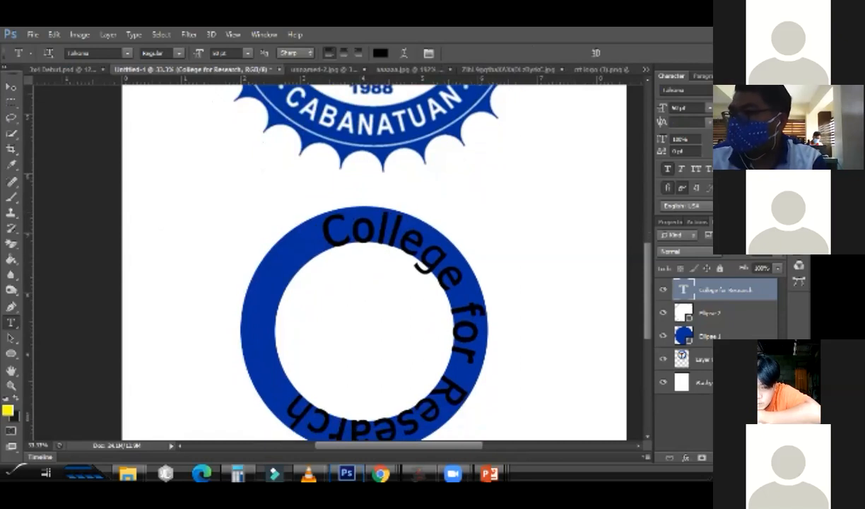
drag(671, 107, 681, 107)
text(3)
text(2)
key(Return)
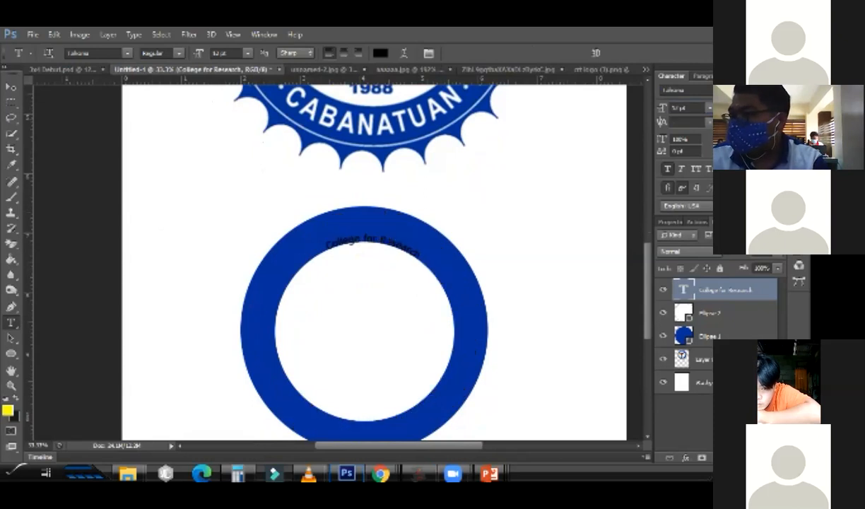
click(662, 107)
text(20)
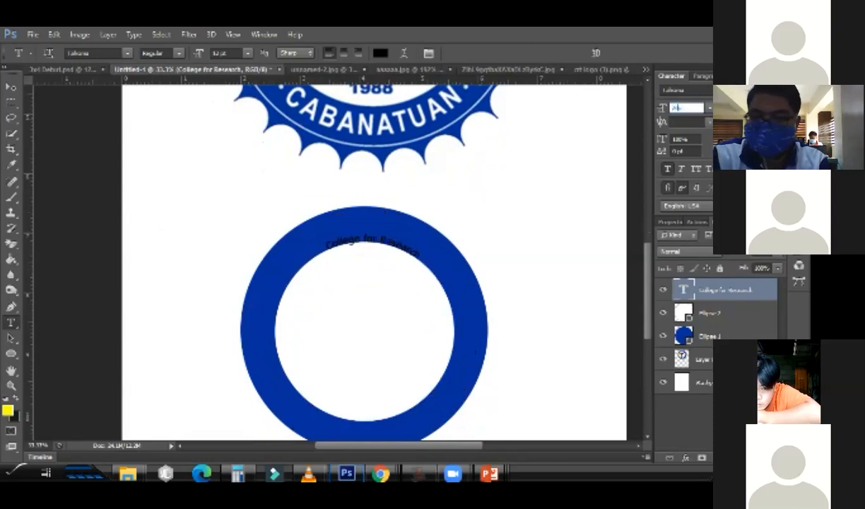
key(Return)
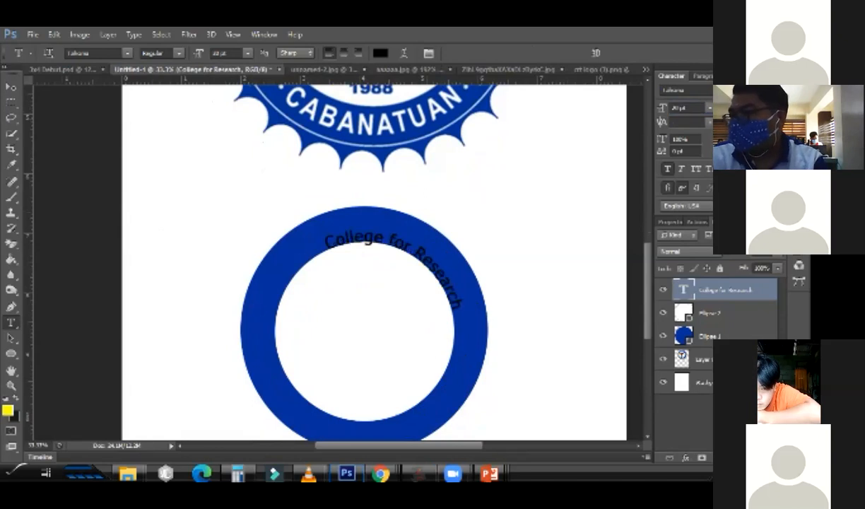
double_click(676, 107)
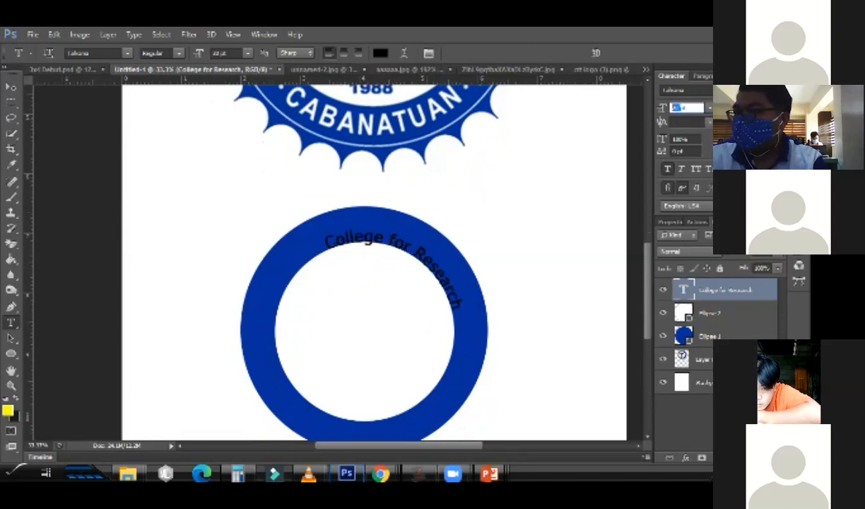
text(24)
key(Return)
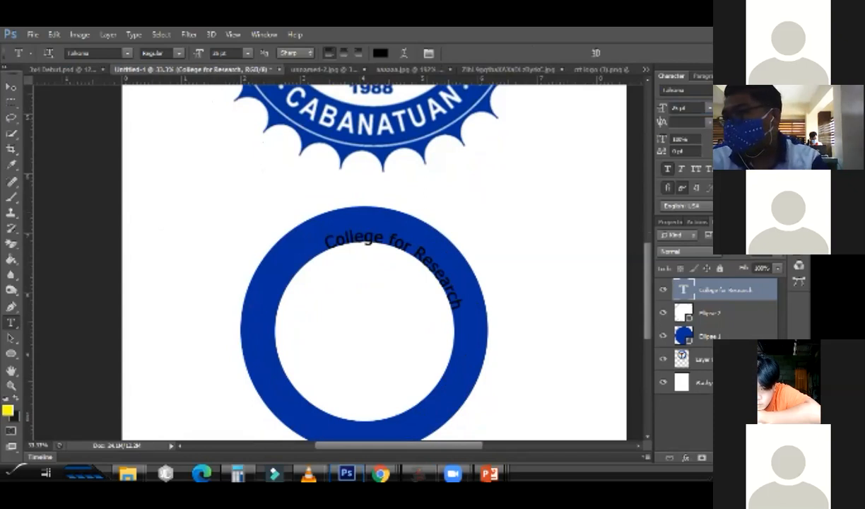
Set the circular text's font size to 40 pt and its colour to white
click(678, 107)
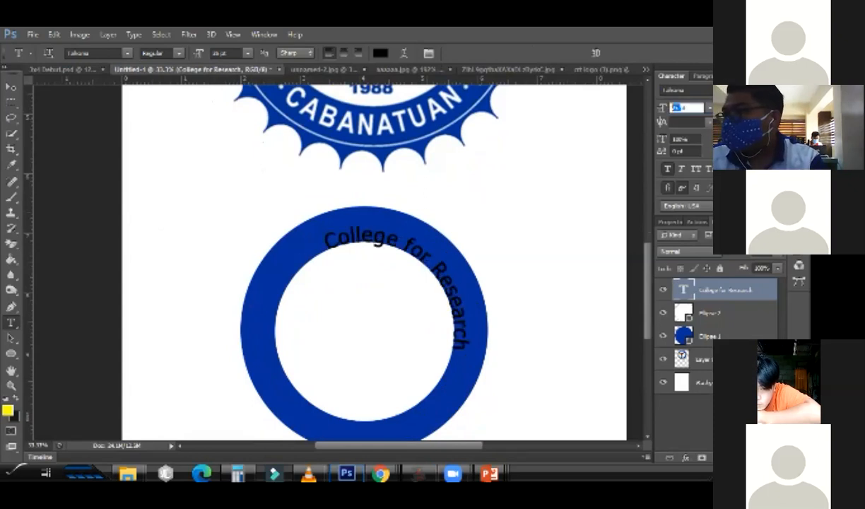
text(40)
key(Return)
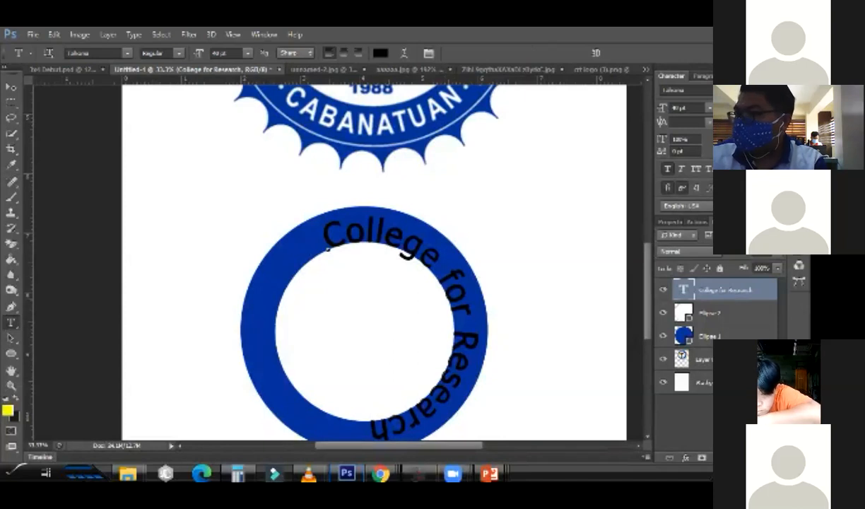
click(380, 53)
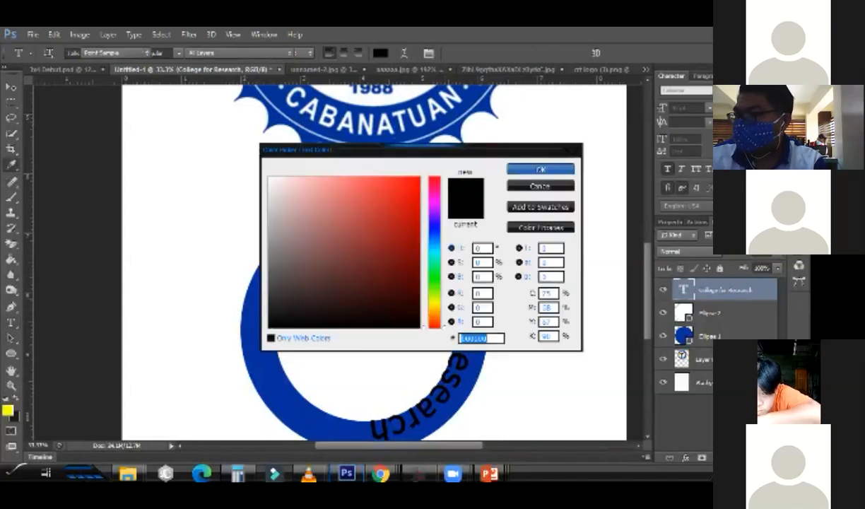
click(269, 178)
key(Return)
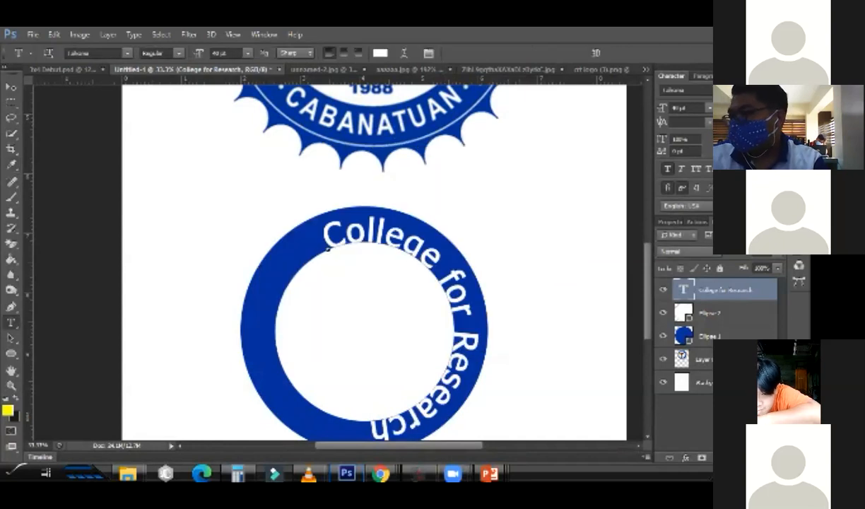
Scale the circular text's path up to about 109% around its centre so the lettering sits within the blue ring
key(ctrl+t)
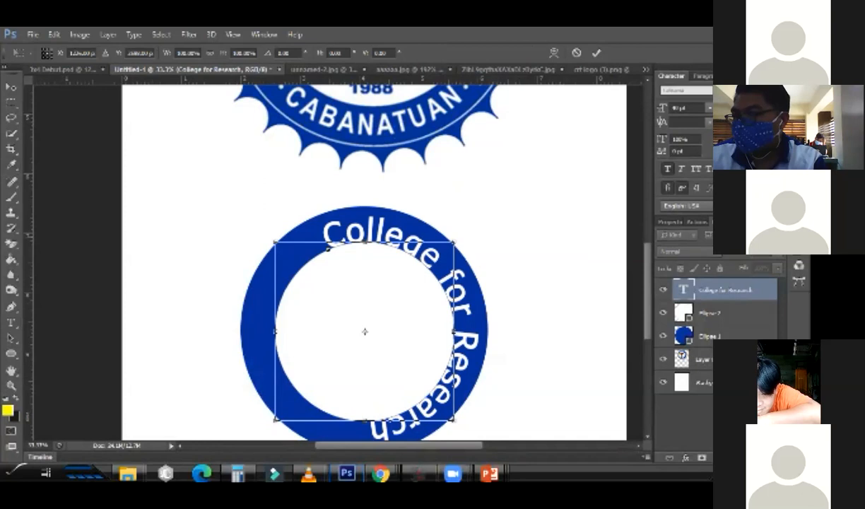
drag(456, 239, 461, 234)
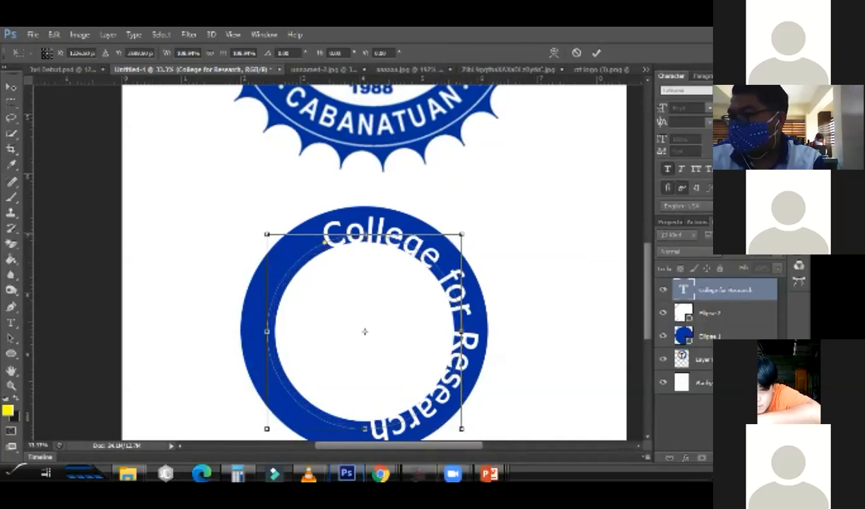
key(Return)
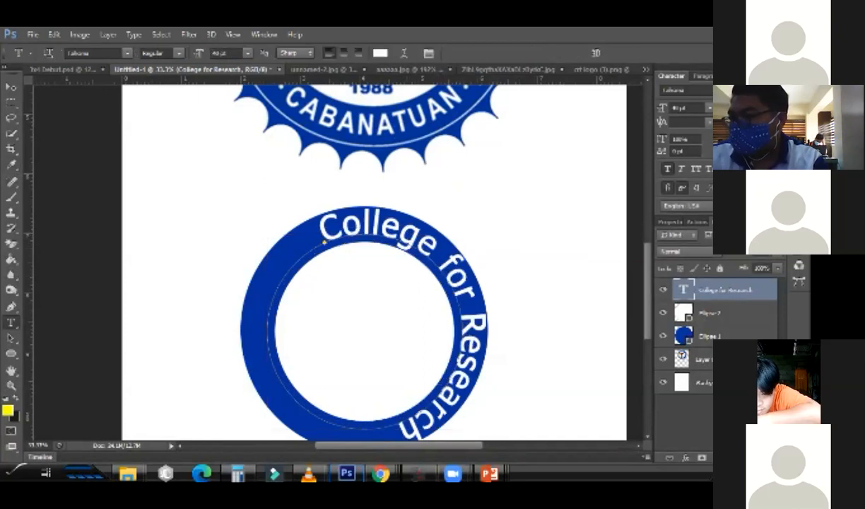
Compare the ring lettering with the original logo and set the circular text to all caps
scroll(373, 261, up, 5)
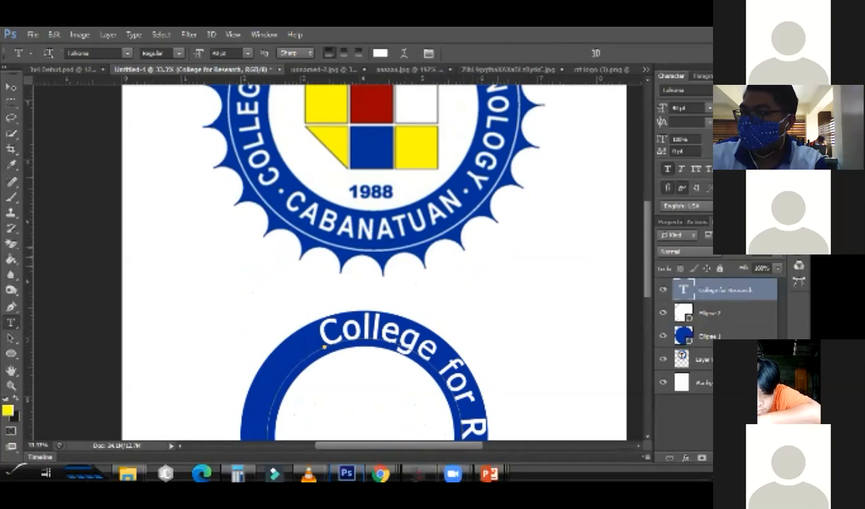
scroll(373, 262, up, 5)
scroll(373, 261, down, 6)
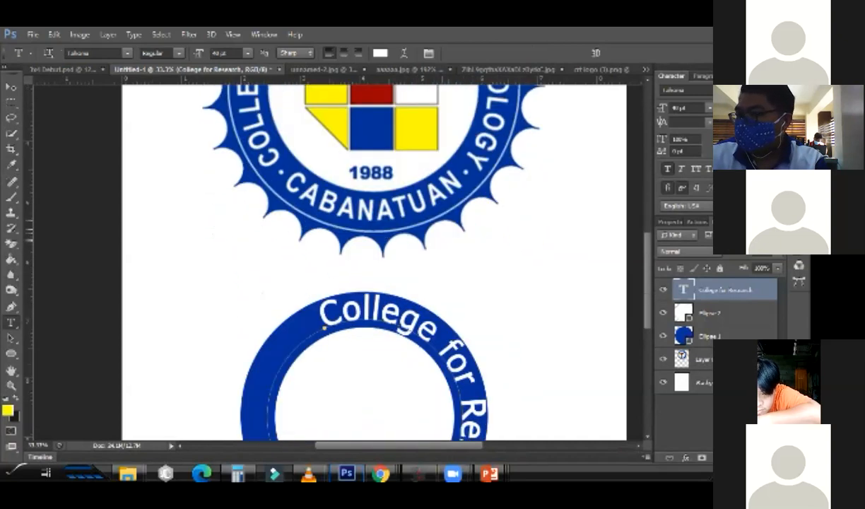
scroll(373, 262, down, 7)
scroll(372, 262, up, 2)
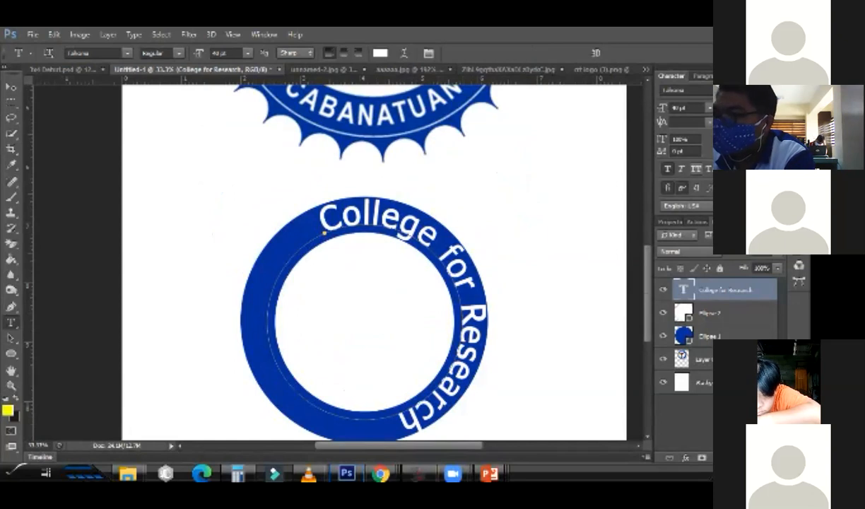
key(Return)
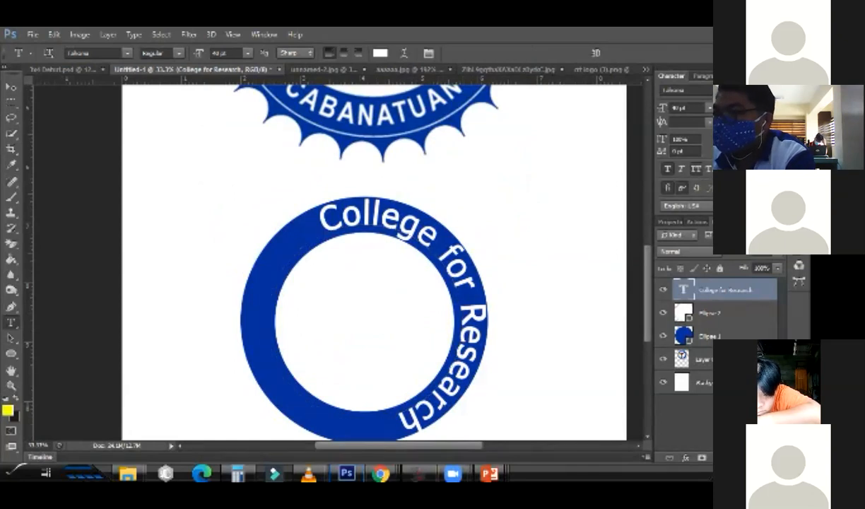
key(ctrl+shift+k)
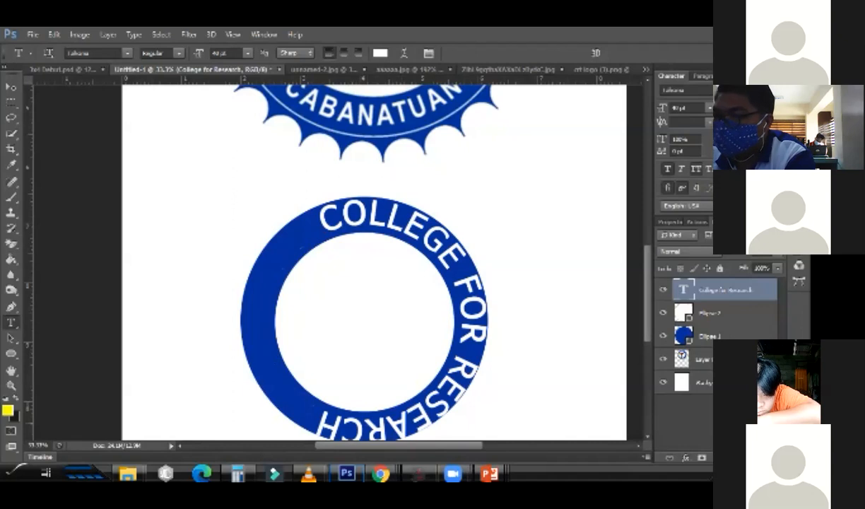
Set the font size of the all-caps circular text to 30 pt
click(404, 225)
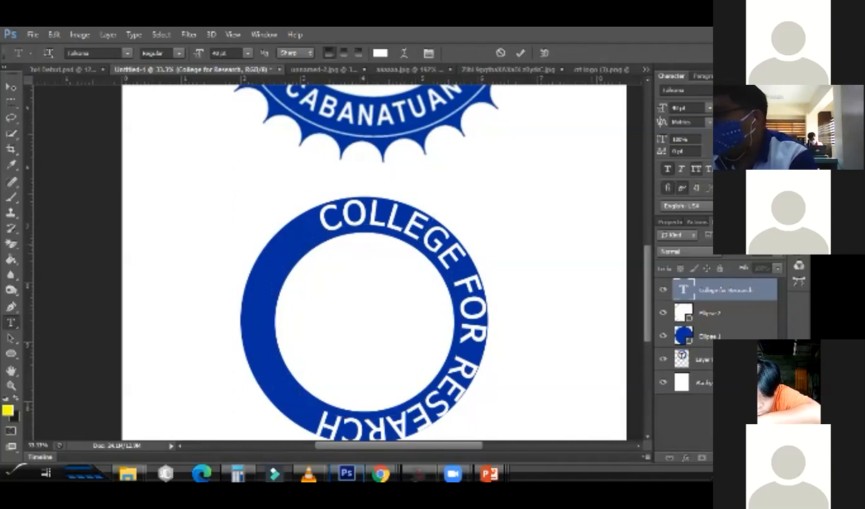
click(520, 53)
click(661, 108)
text(34)
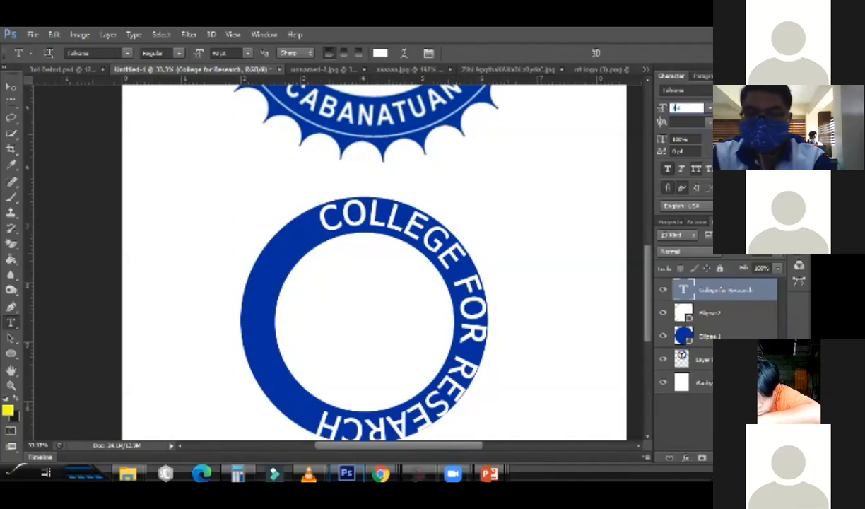
key(Return)
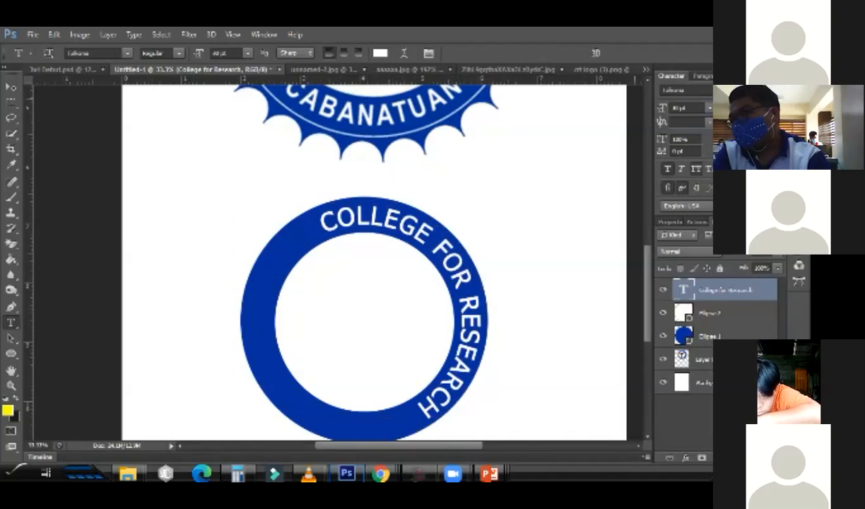
Slide the start of the circular text clockwise along its path with the Path Selection tool, closer to the ring's top centre
scroll(375, 261, up, 2)
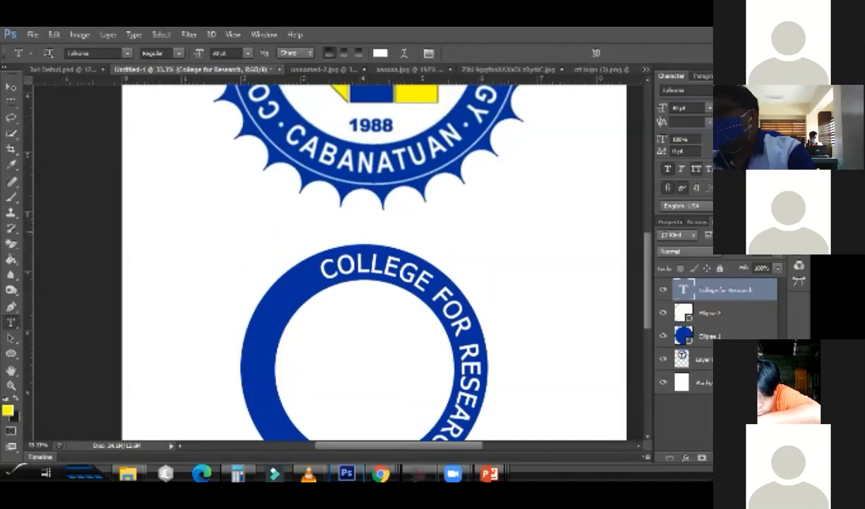
scroll(374, 261, down, 3)
click(11, 338)
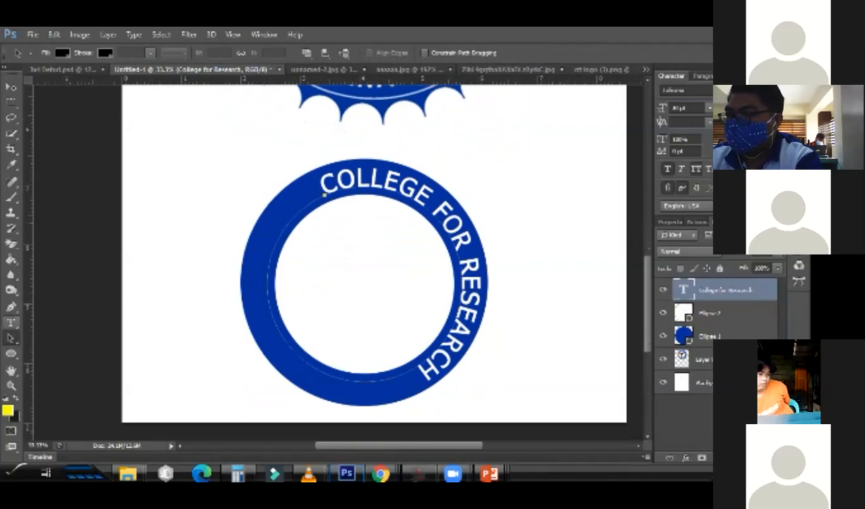
click(11, 322)
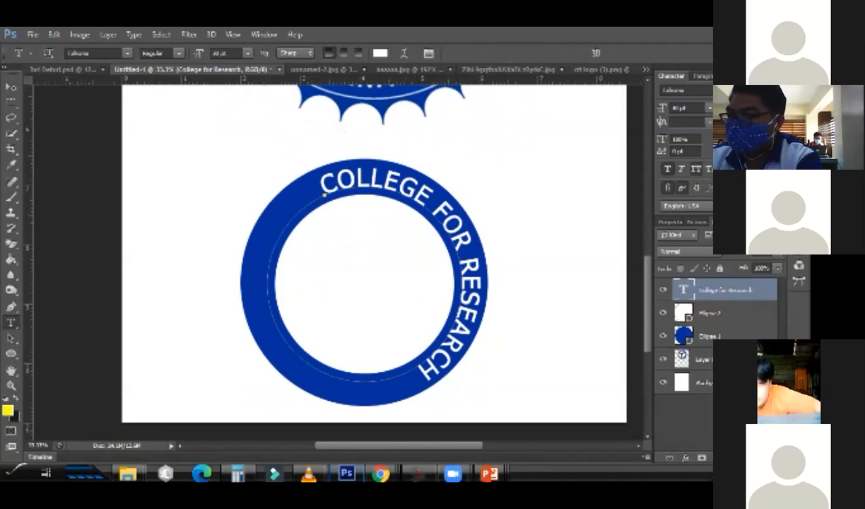
key(a)
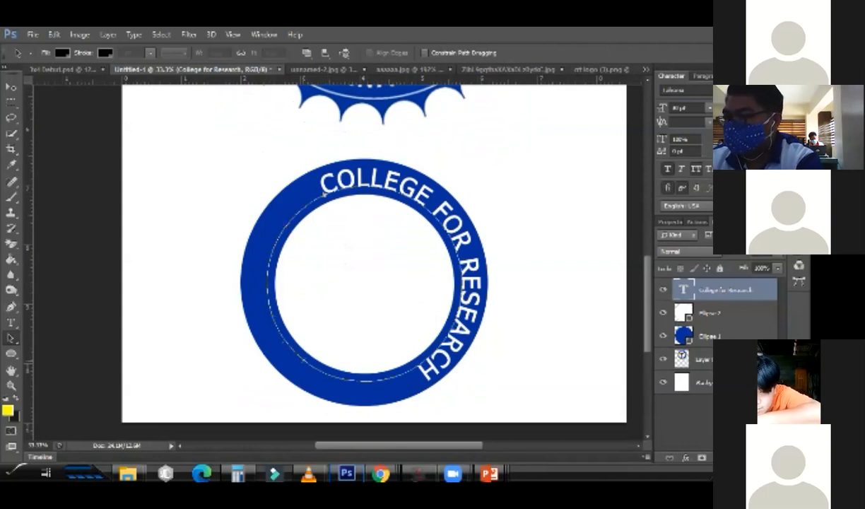
drag(328, 363, 459, 268)
key(ctrl+z)
drag(399, 190, 348, 185)
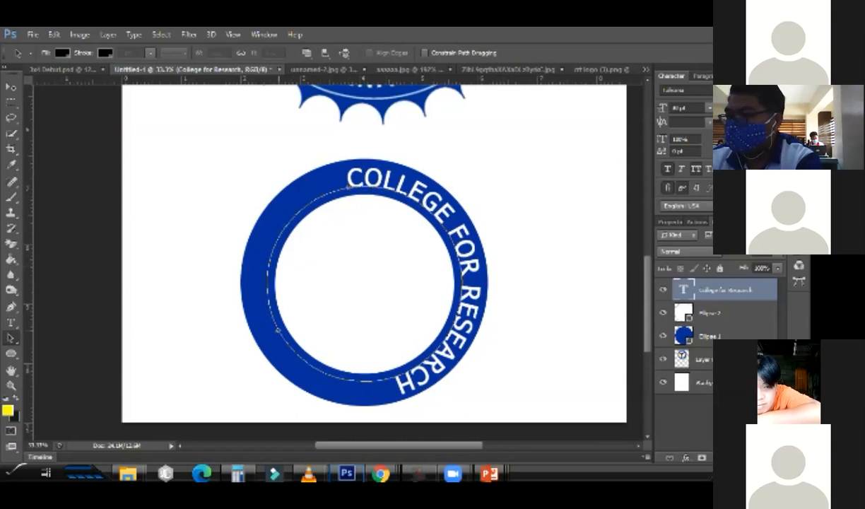
Adjust the text's end point on the path and slide its start counter-clockwise so COLLEGE FOR RESEARCH arches over the ring's upper half
drag(337, 378, 436, 239)
drag(460, 283, 448, 232)
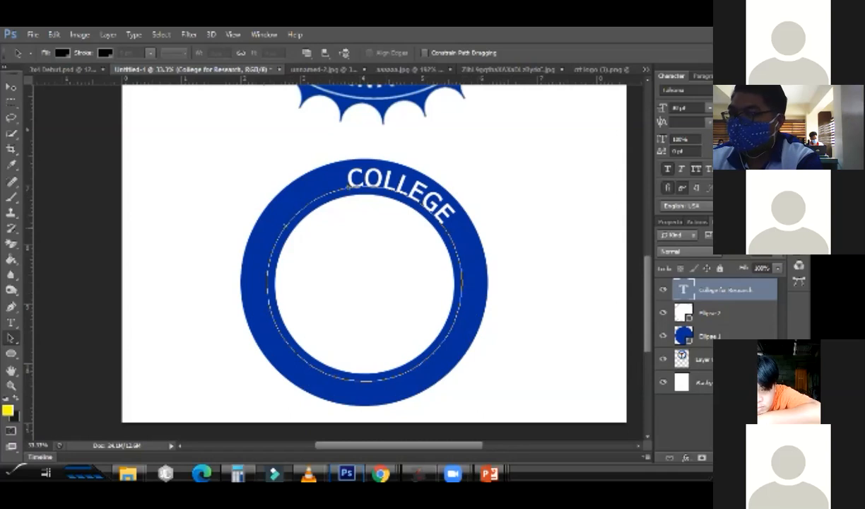
mouse_move(348, 187)
mouse_down()
mouse_move(299, 192)
mouse_move(342, 188)
mouse_up()
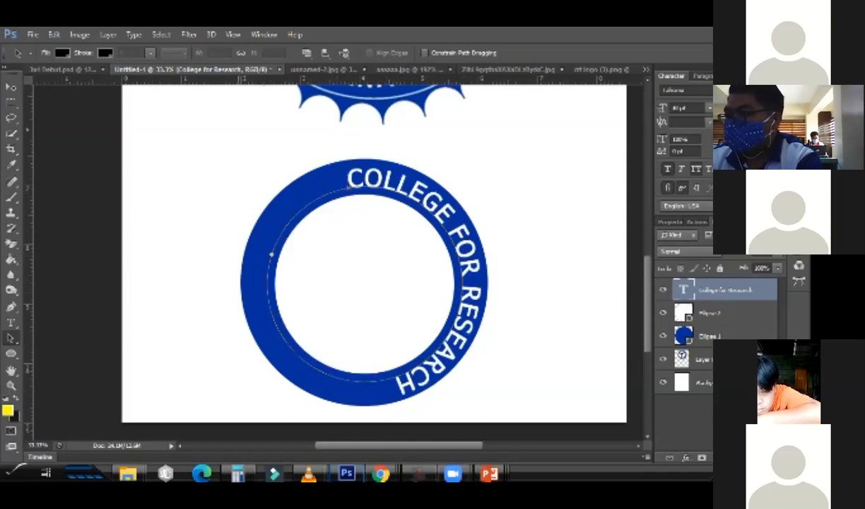
click(271, 247)
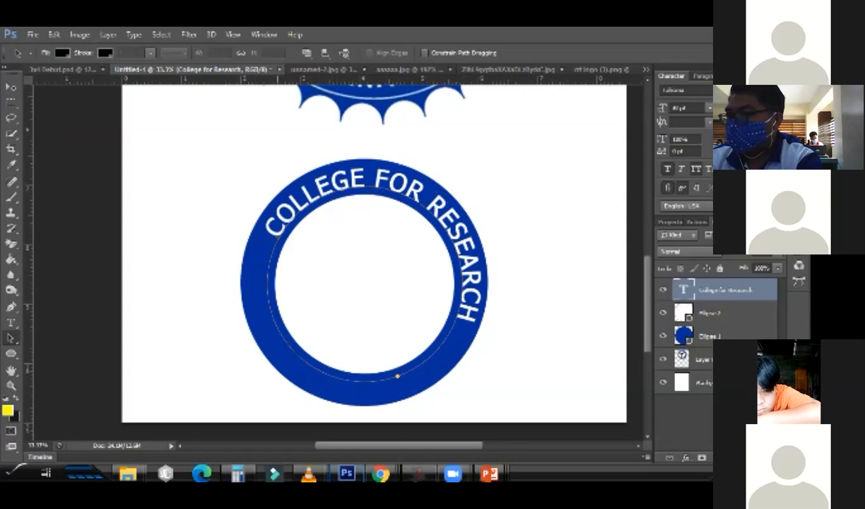
drag(276, 238, 267, 319)
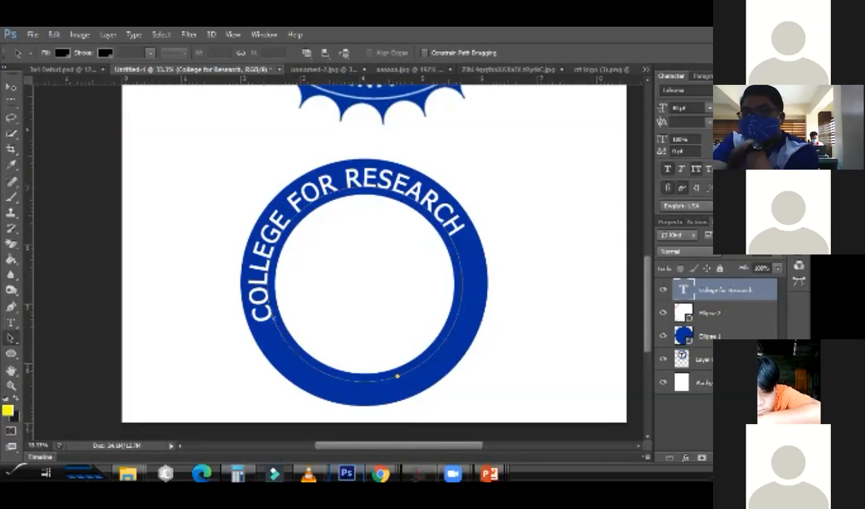
Draw a green five-sided polygon about 648 px wide and place it to the upper left of the blue ring
click(12, 354)
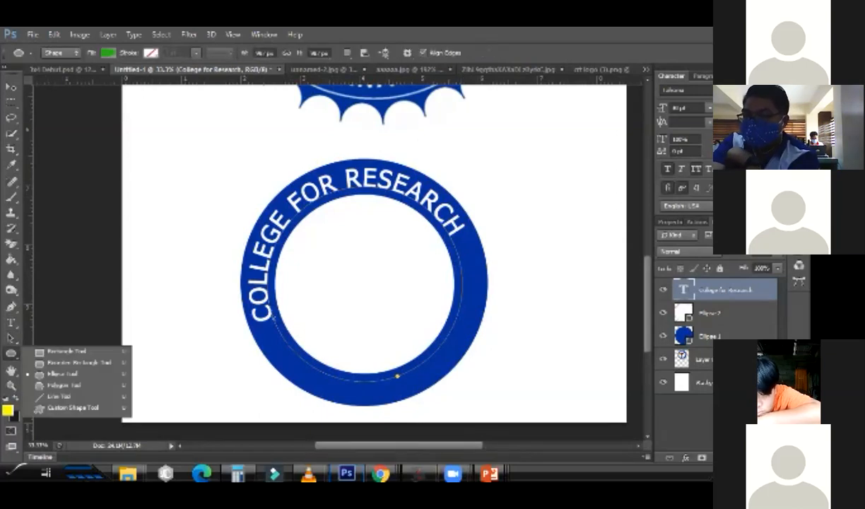
click(64, 385)
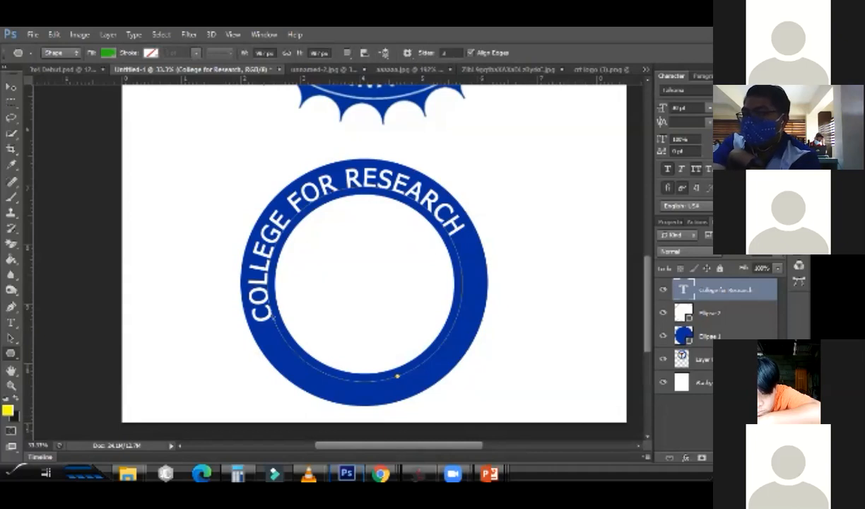
double_click(449, 52)
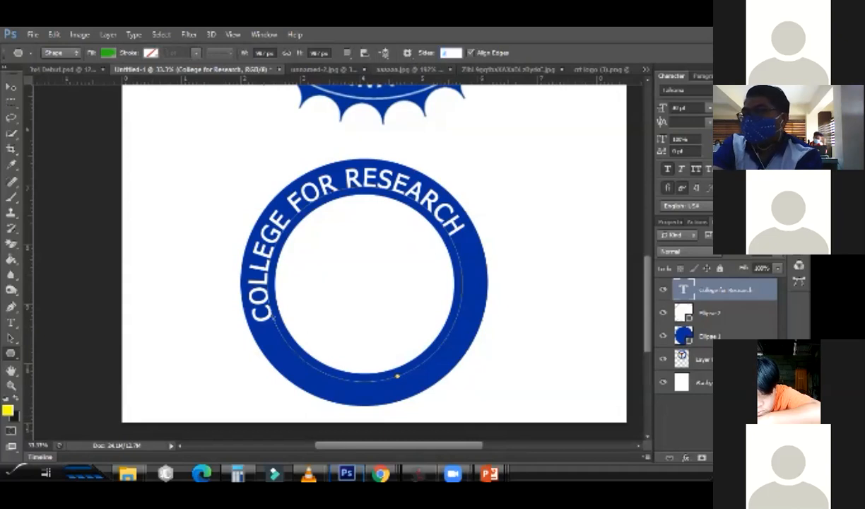
text(4)
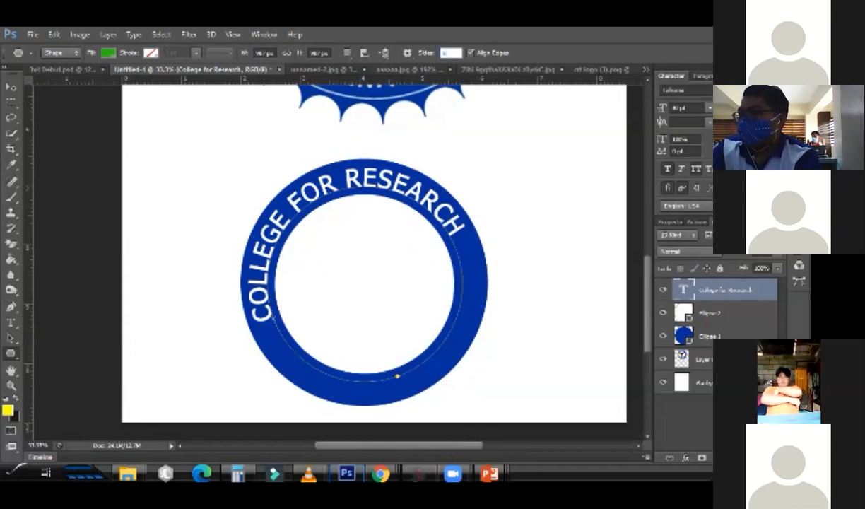
key(Return)
drag(484, 145, 540, 177)
scroll(374, 262, up, 4)
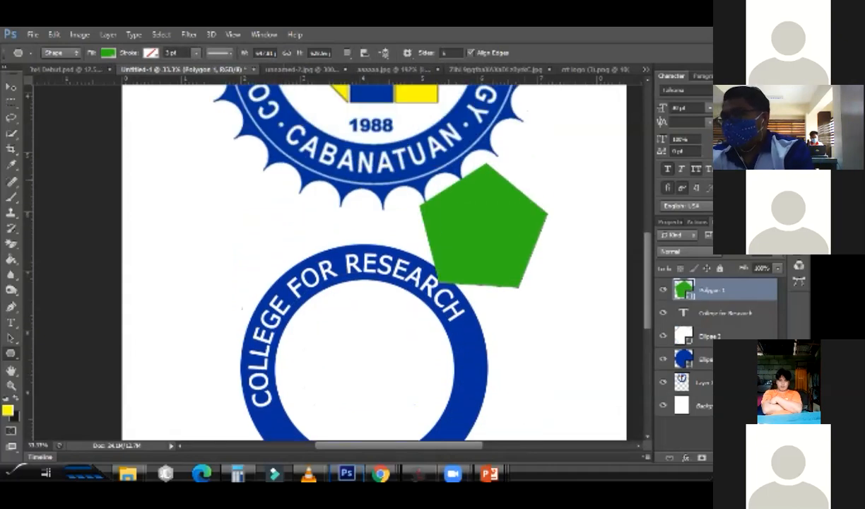
key(v)
drag(500, 222, 218, 235)
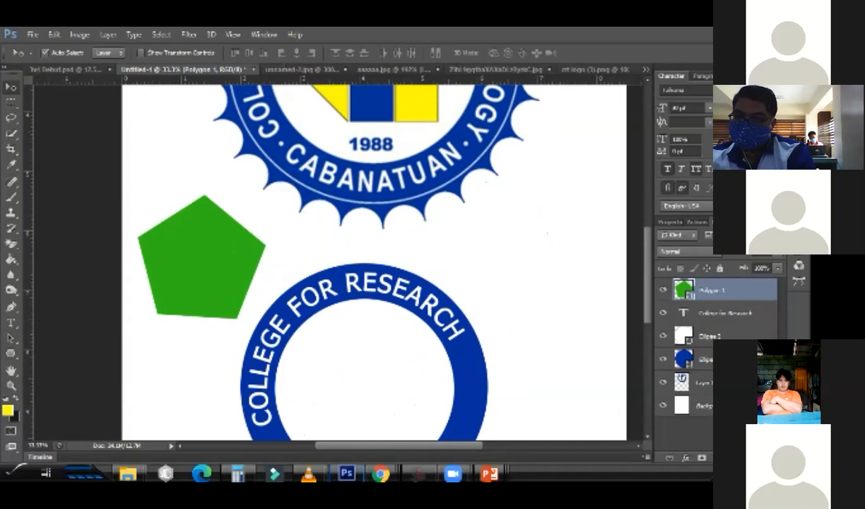
Add a row of X characters along the two upper edges of the green pentagon and colour the text red
key(t)
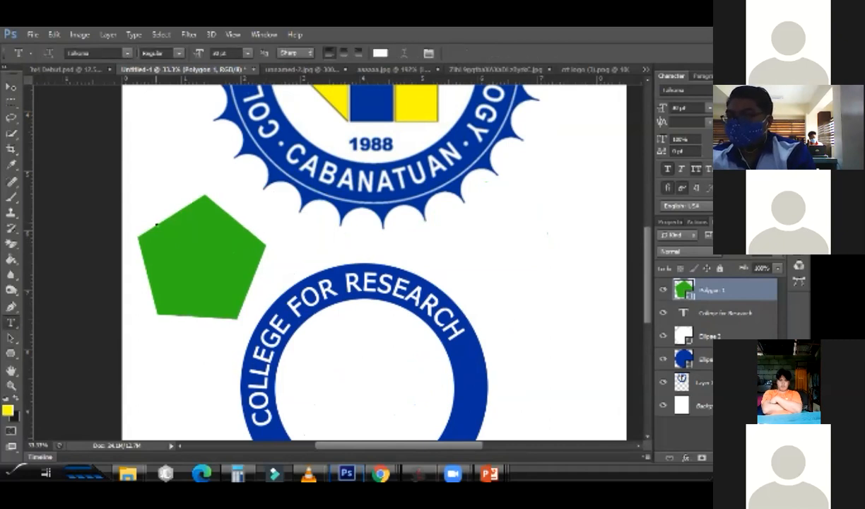
click(153, 213)
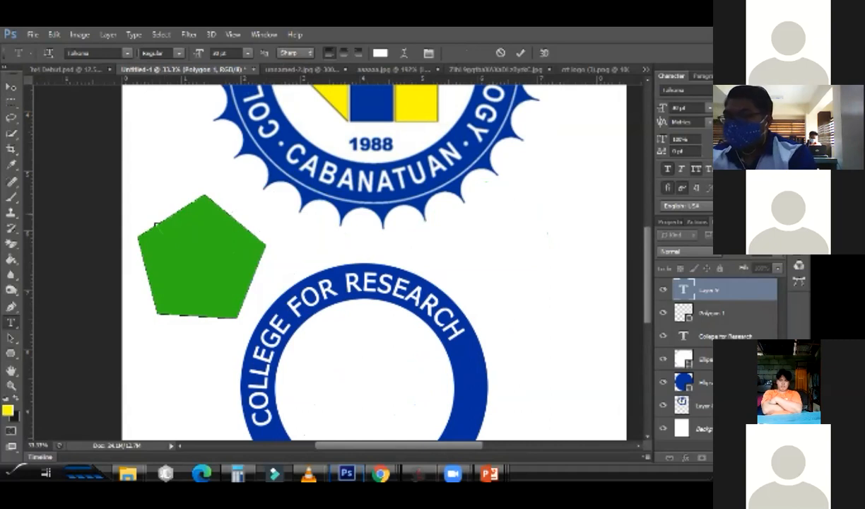
drag(255, 224, 170, 211)
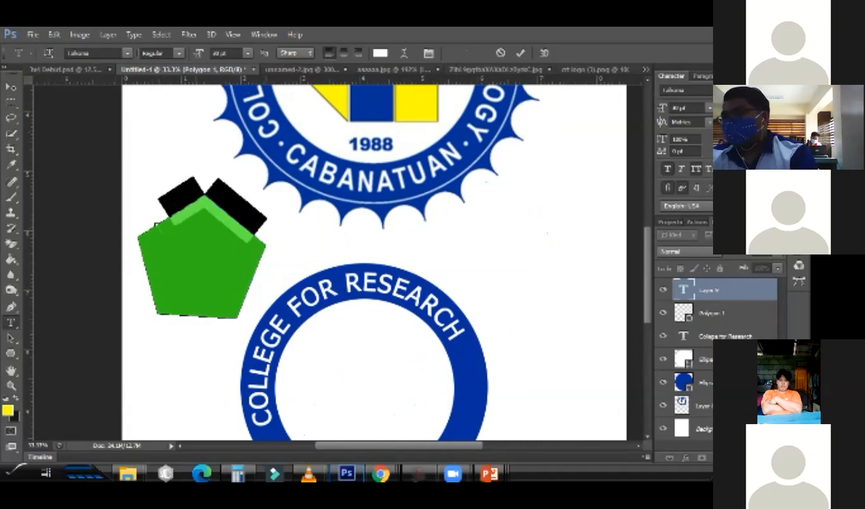
key(ctrl+a)
click(380, 53)
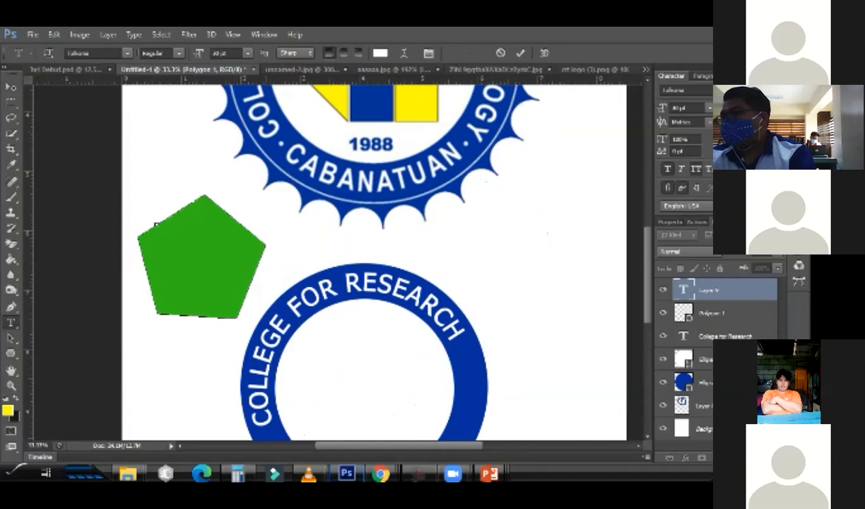
drag(370, 194, 419, 178)
key(Return)
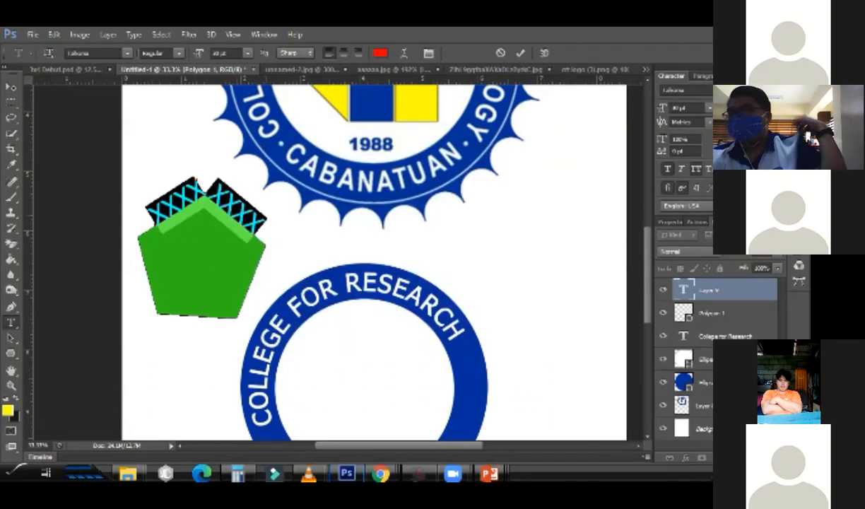
key(ctrl+Return)
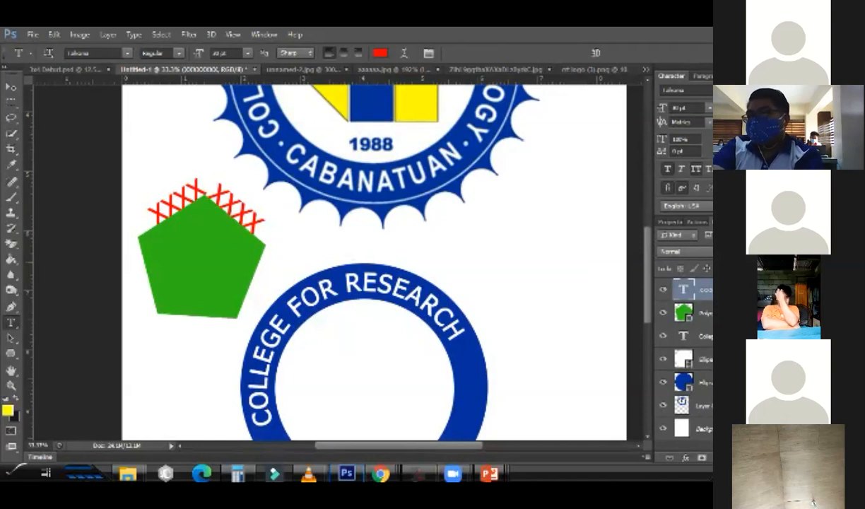
Draw green rectangles over the lower edge of the original logo, a small one within a larger one
click(11, 352)
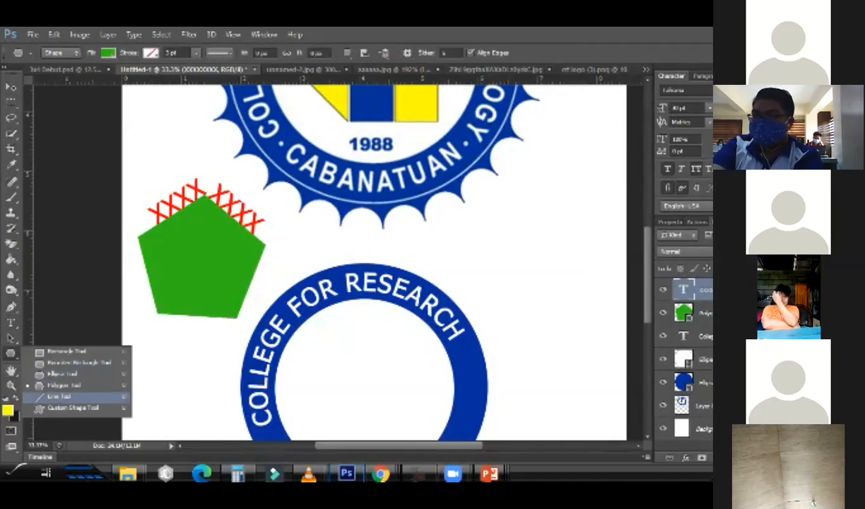
click(68, 351)
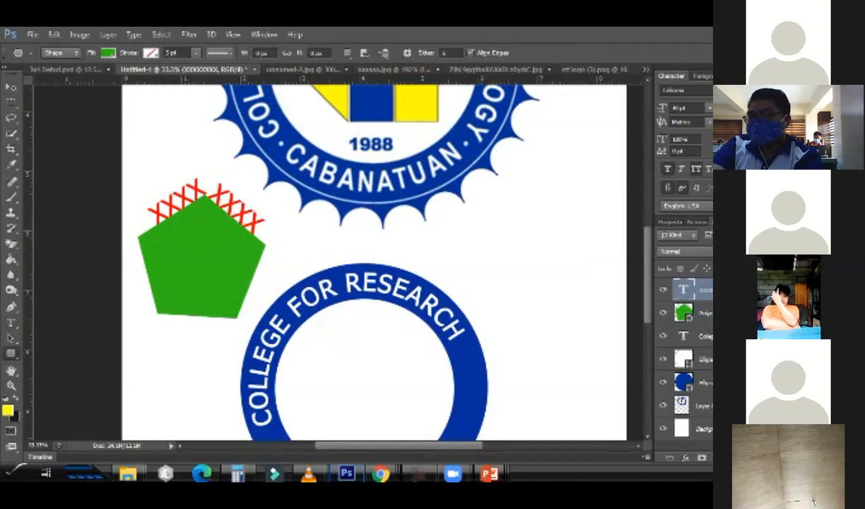
drag(322, 173, 428, 242)
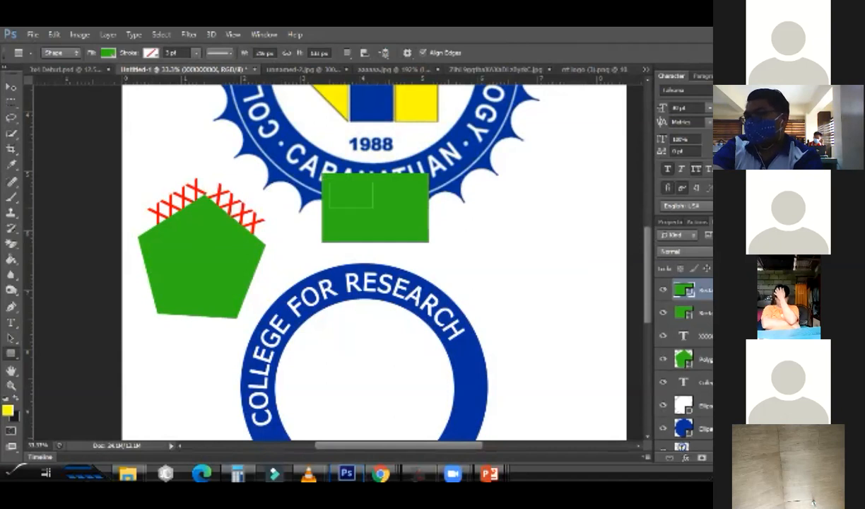
Draw a green rounded rectangle about 378 by 534 px with a 50 px corner radius to the upper right of the ring
right_click(12, 353)
click(60, 352)
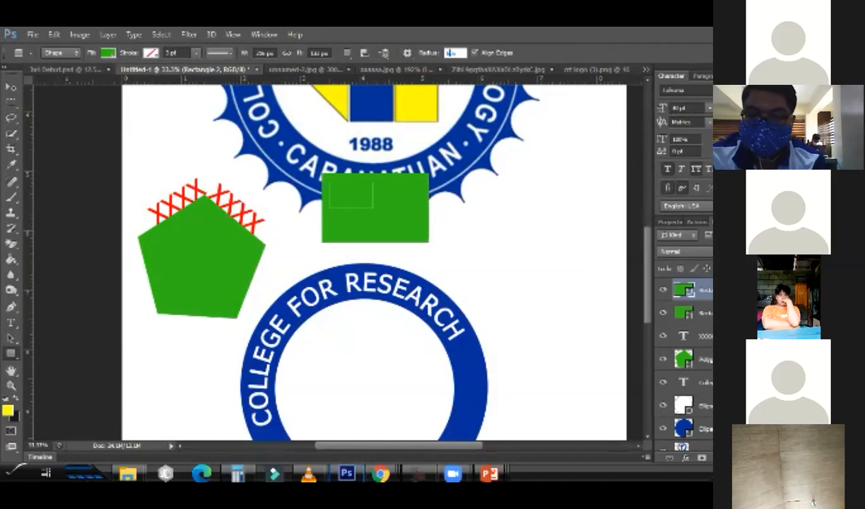
key(Return)
drag(479, 224, 553, 329)
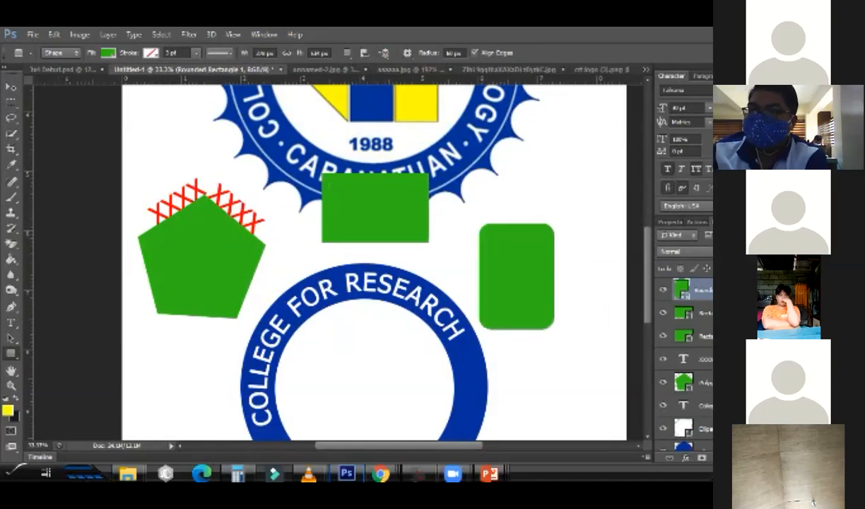
Draw a horizontal green line about 1347 px long with a 50 px weight across the blue ring
click(10, 353)
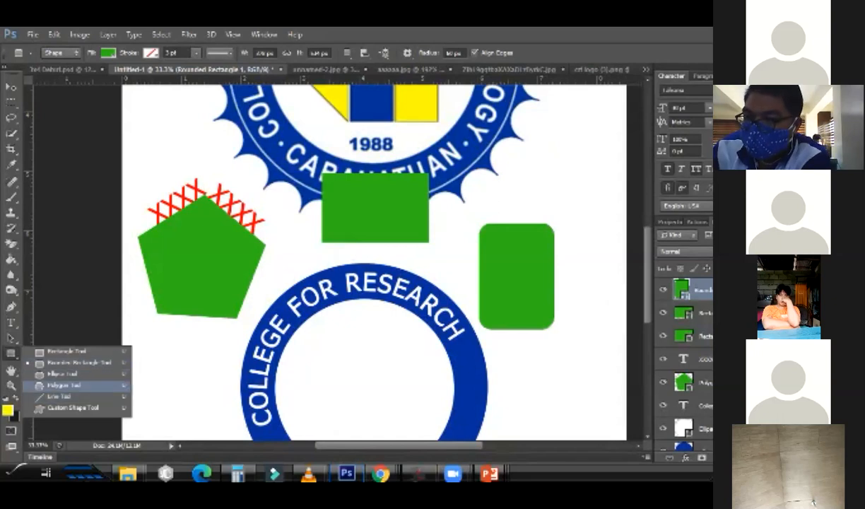
click(58, 396)
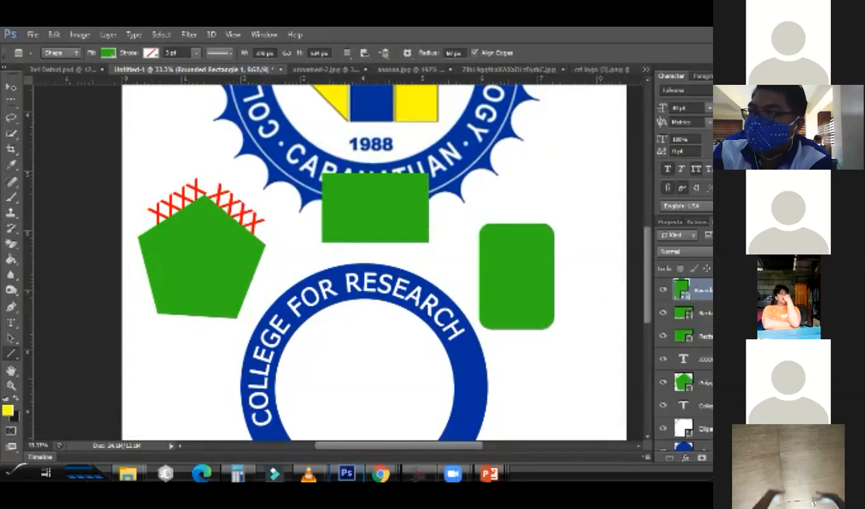
click(435, 51)
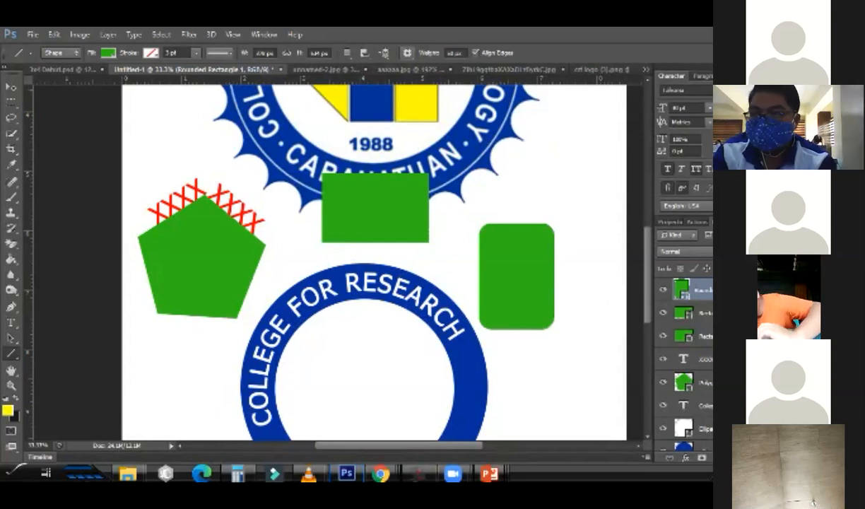
drag(173, 368, 438, 368)
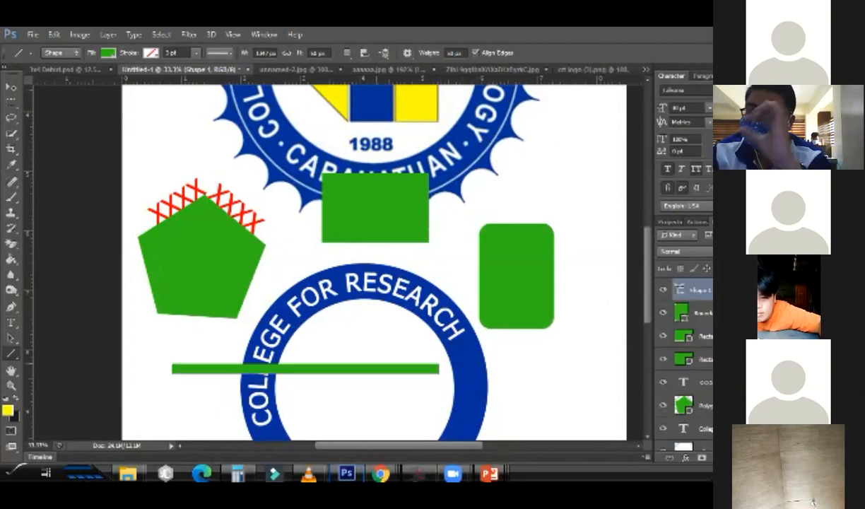
Set the line weight to 20 px and draw a second green line about 800 px long above the thick one
click(436, 52)
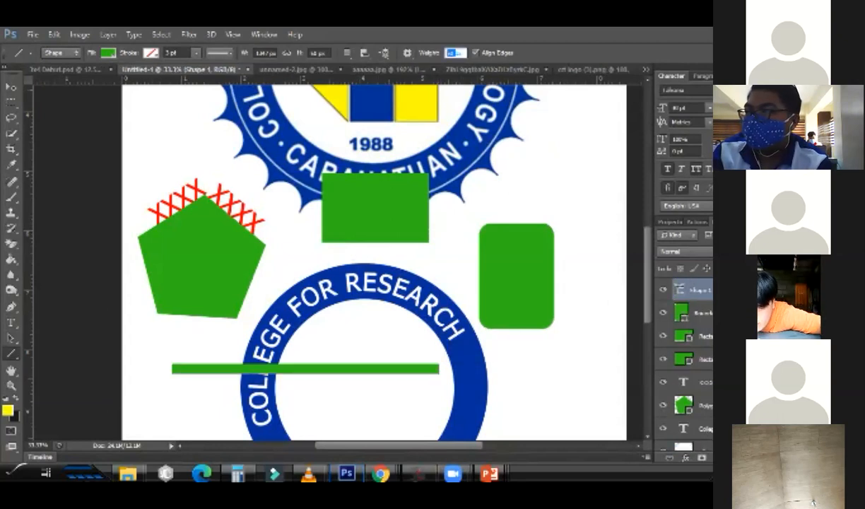
text(100)
key(Return)
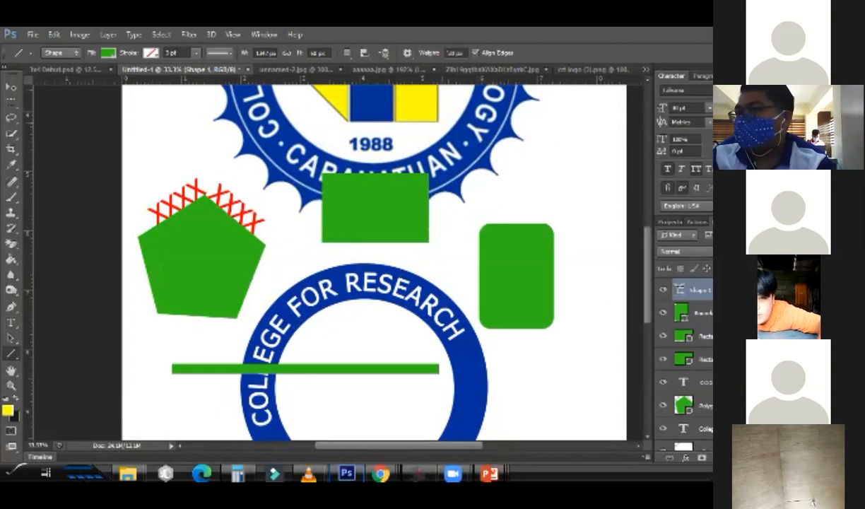
drag(265, 340, 421, 346)
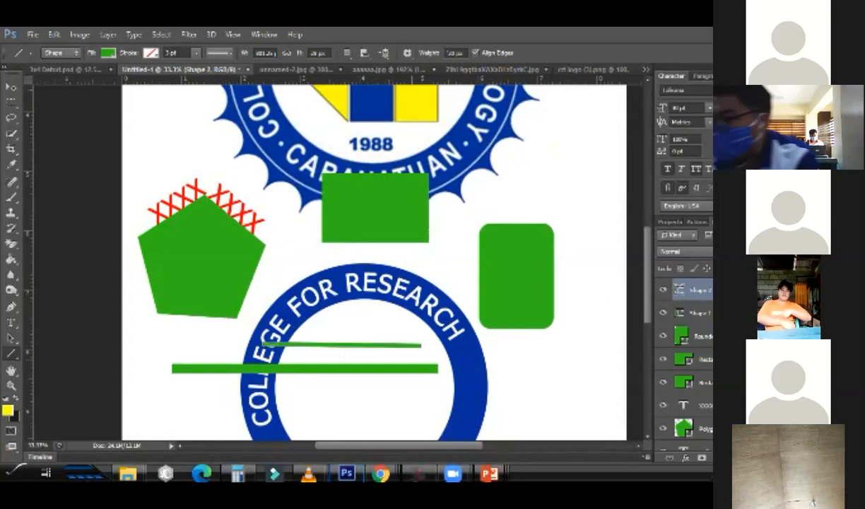
Activate the Custom Shape tool and append the complete All library to the available shapes
right_click(10, 353)
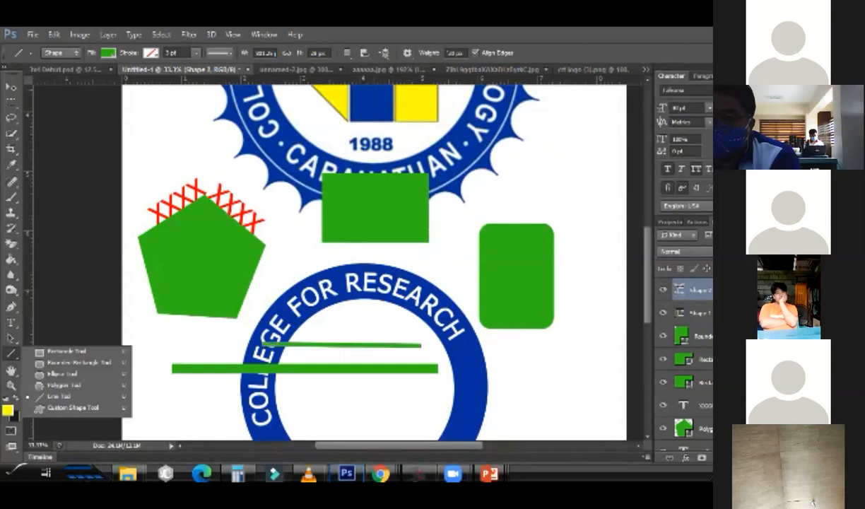
click(71, 390)
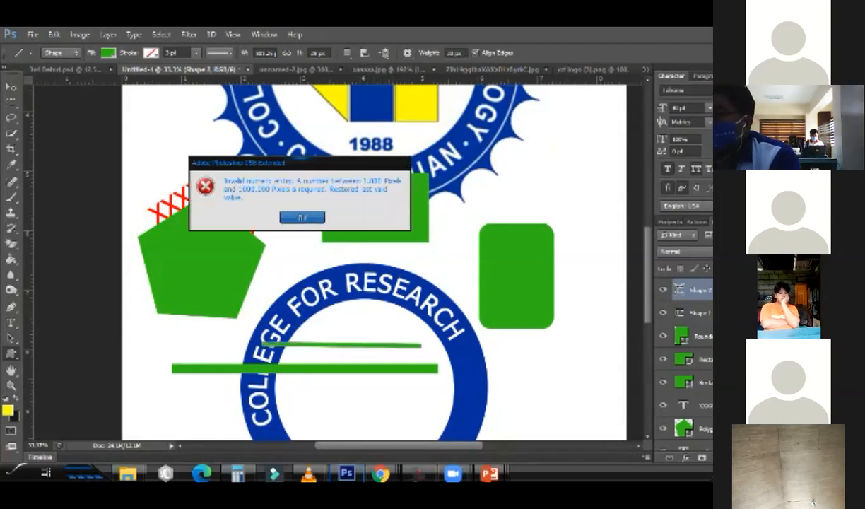
key(Return)
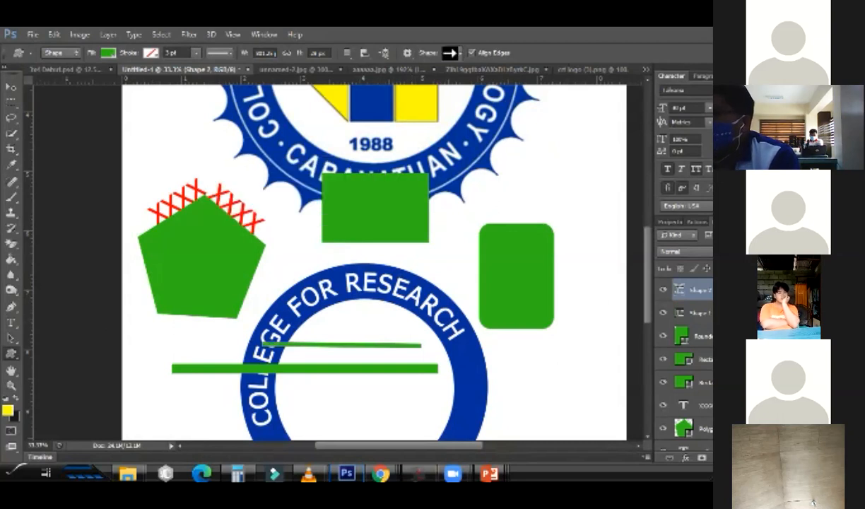
click(452, 52)
scroll(442, 184, down, 6)
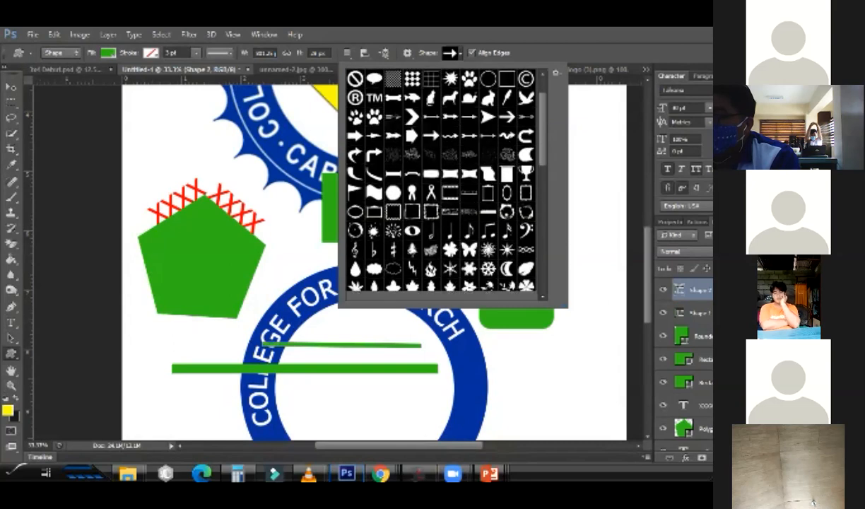
scroll(441, 184, down, 2)
scroll(442, 184, up, 2)
scroll(442, 183, up, 3)
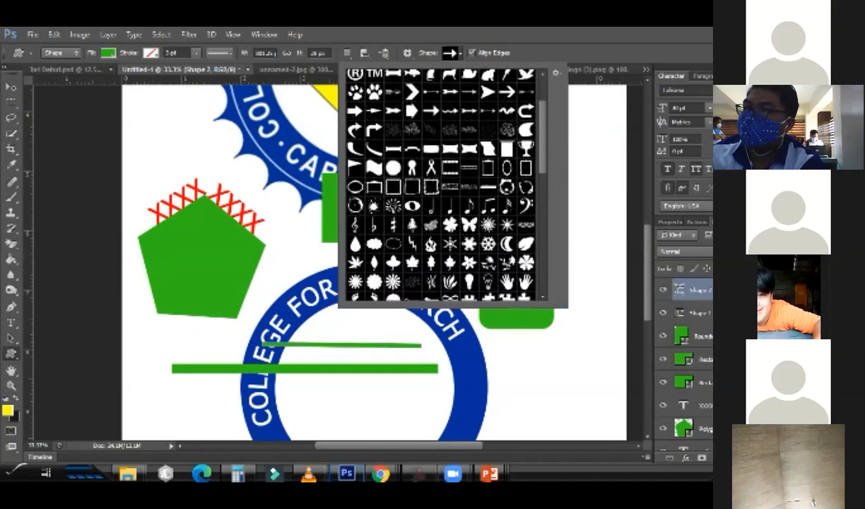
scroll(304, 282, up, 1)
click(555, 72)
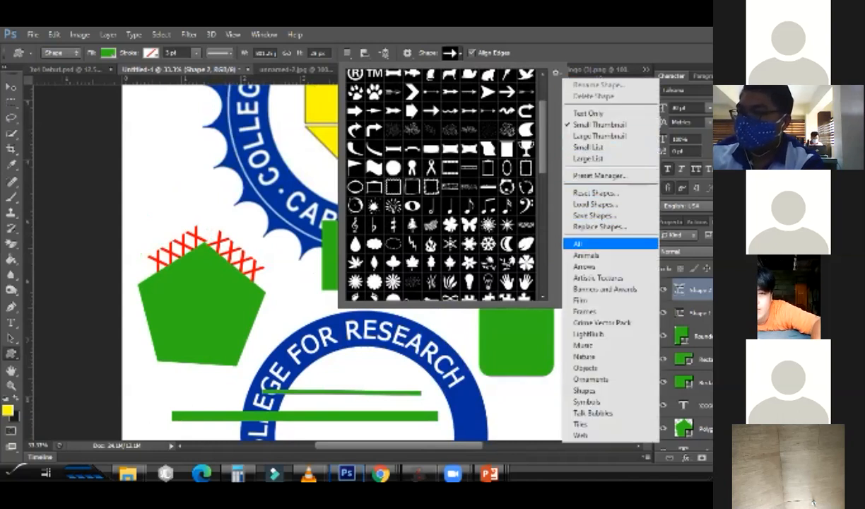
click(579, 243)
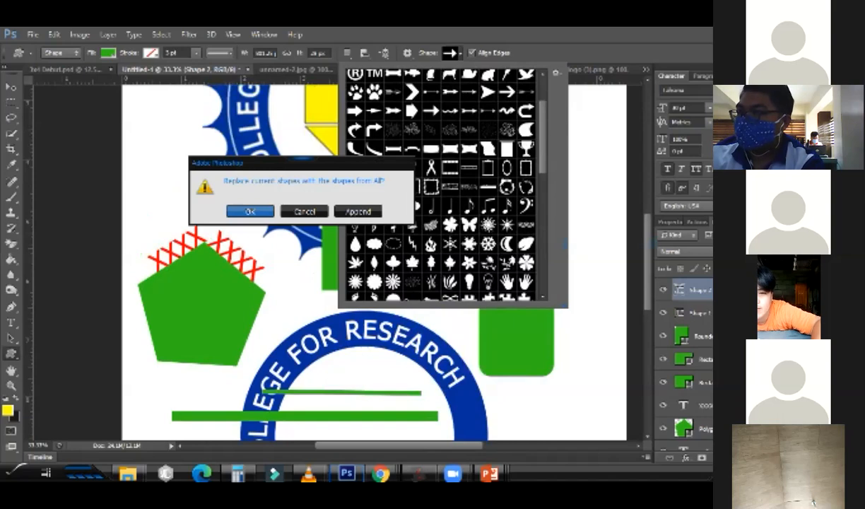
click(342, 210)
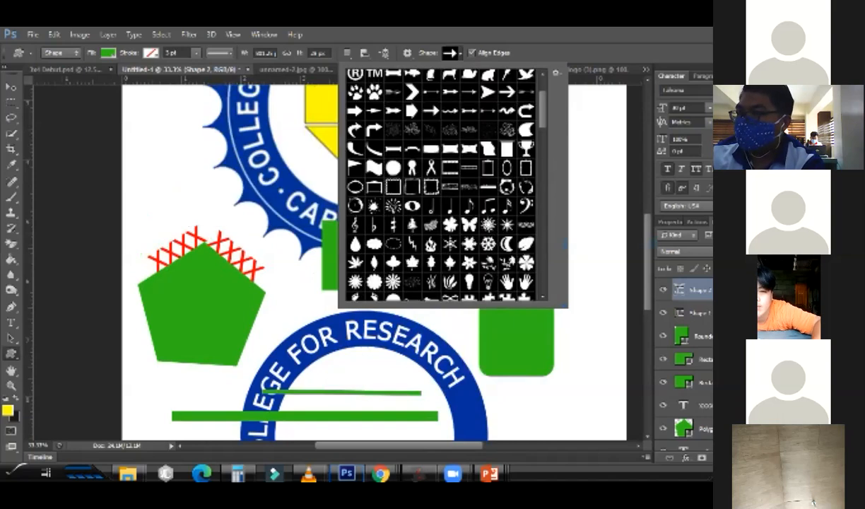
Draw a green crescent moon custom shape about 418 by 438 px beside the original logo, above the pentagon
scroll(440, 184, down, 10)
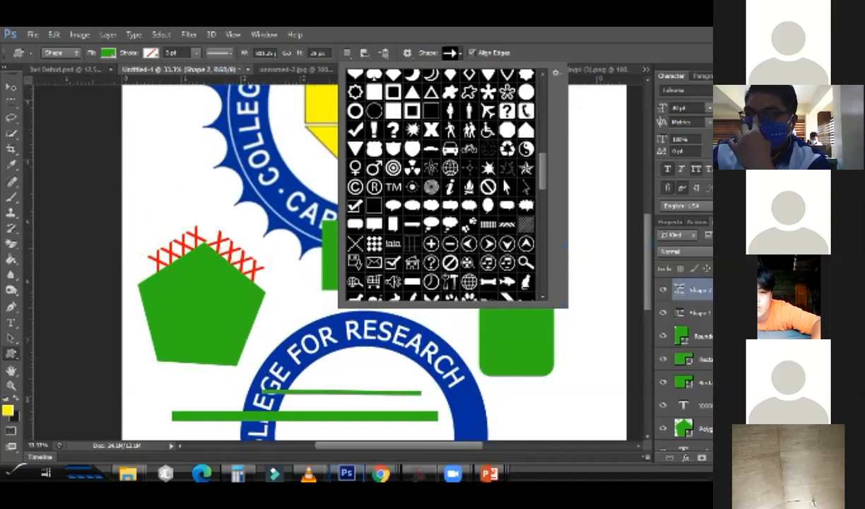
scroll(440, 183, up, 5)
click(411, 177)
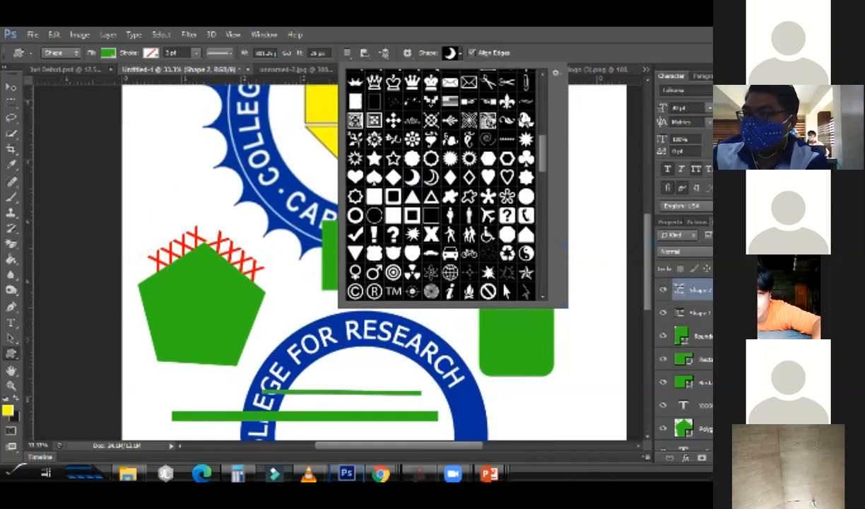
drag(199, 167, 244, 210)
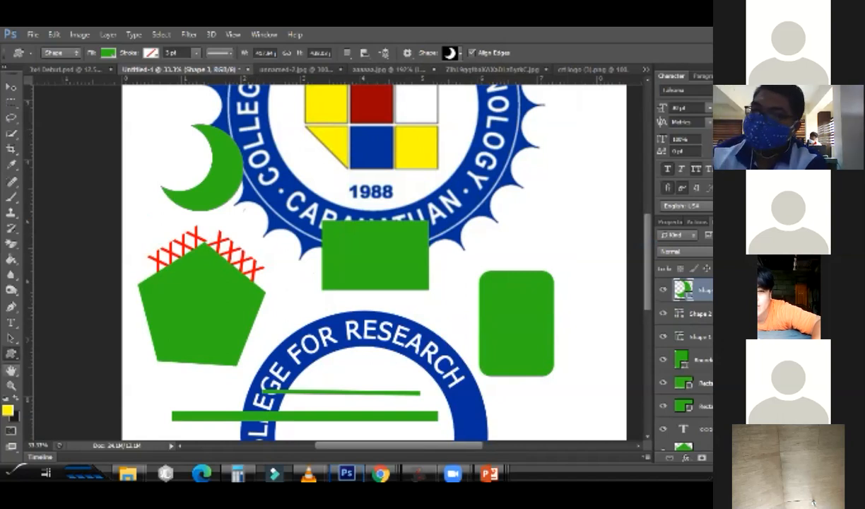
Switch to the PowerPoint slideshow and review the lesson slides on the Path Selection, Shape, Hand and Zoom tools
click(10, 370)
drag(374, 254, 359, 402)
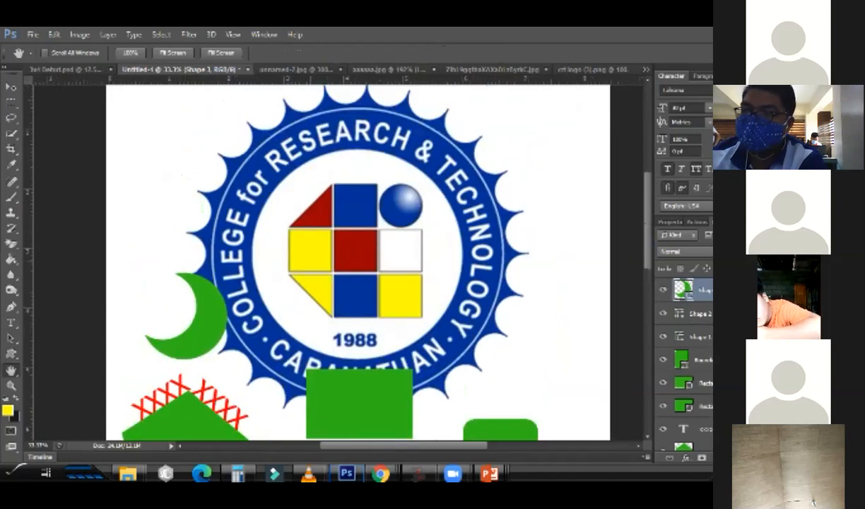
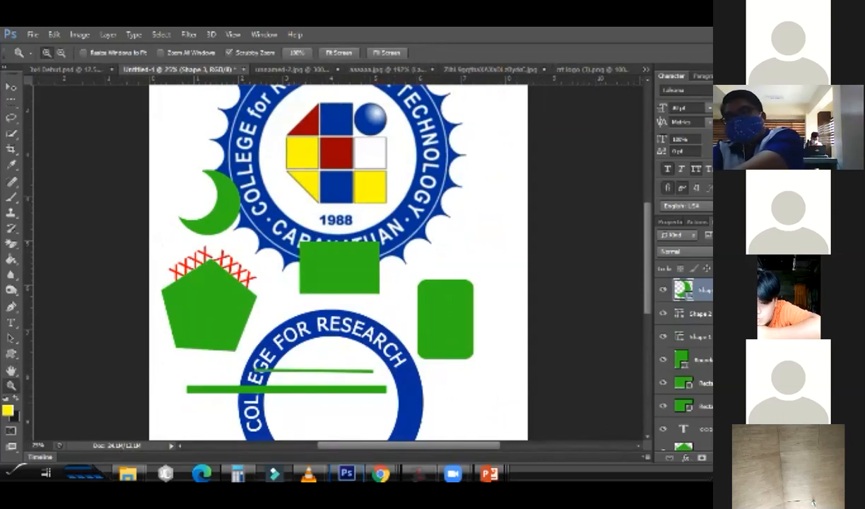
mouse_move(489, 474)
click(494, 410)
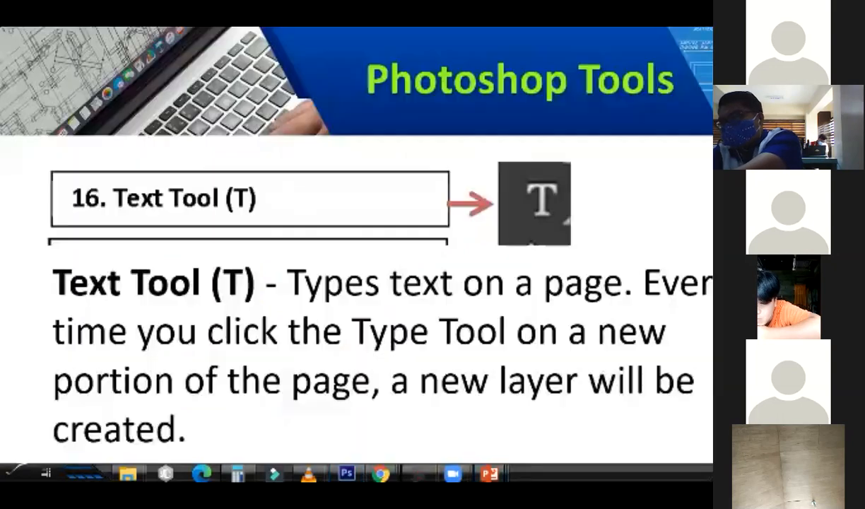
key(Right)
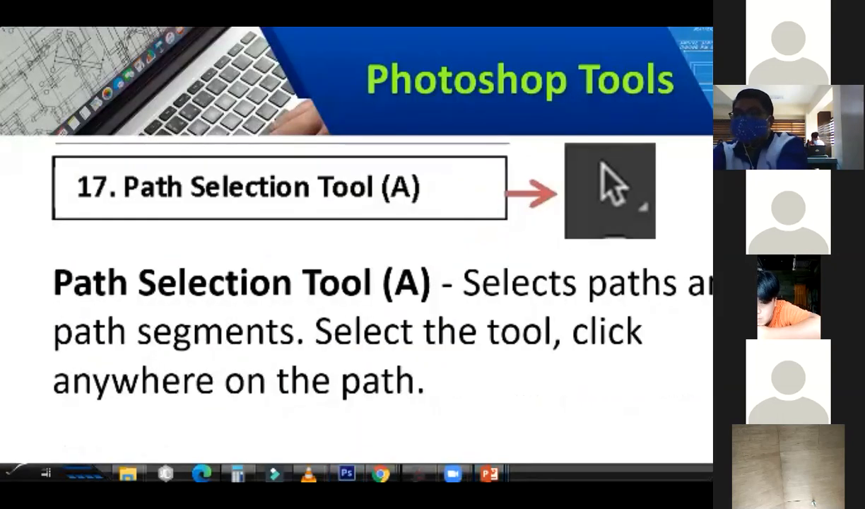
key(Right)
key(Right)
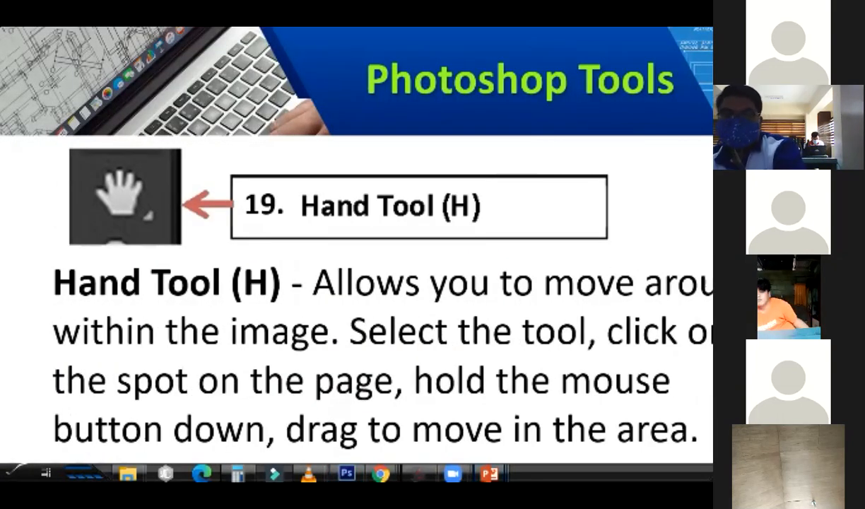
key(Right)
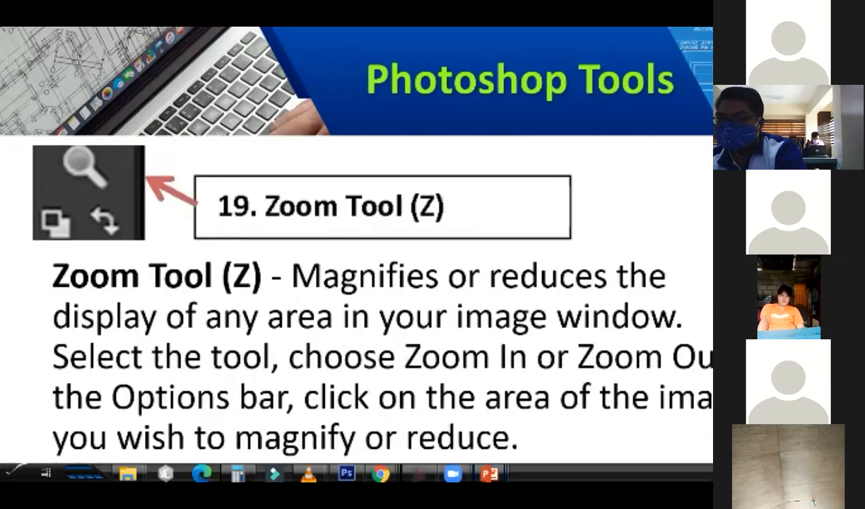
key(Left)
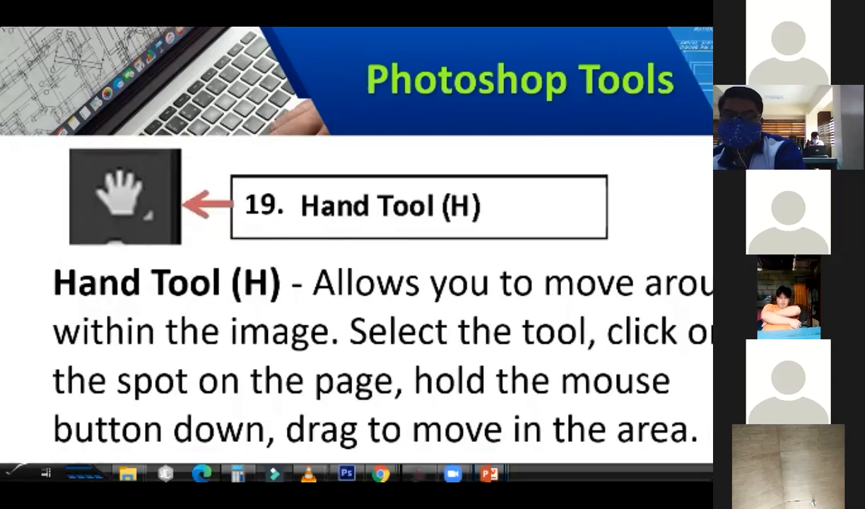
key(Left)
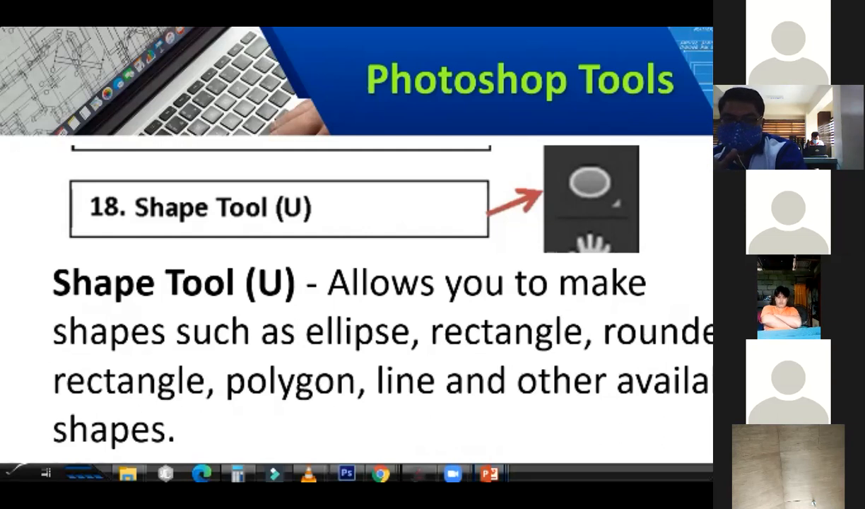
key(Left)
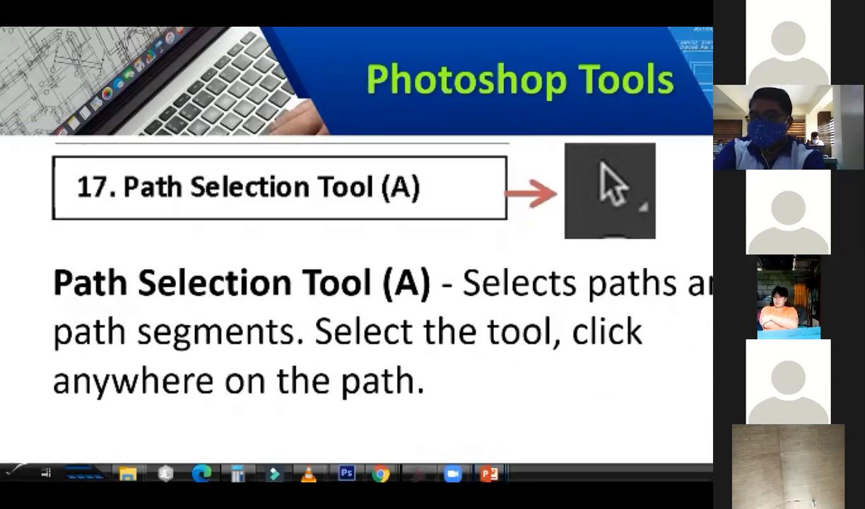
Switch back to Photoshop, view the 3x4 Debut.psd layout and the unnamed-2.jpg portrait, and return to the Untitled-1 document
click(346, 472)
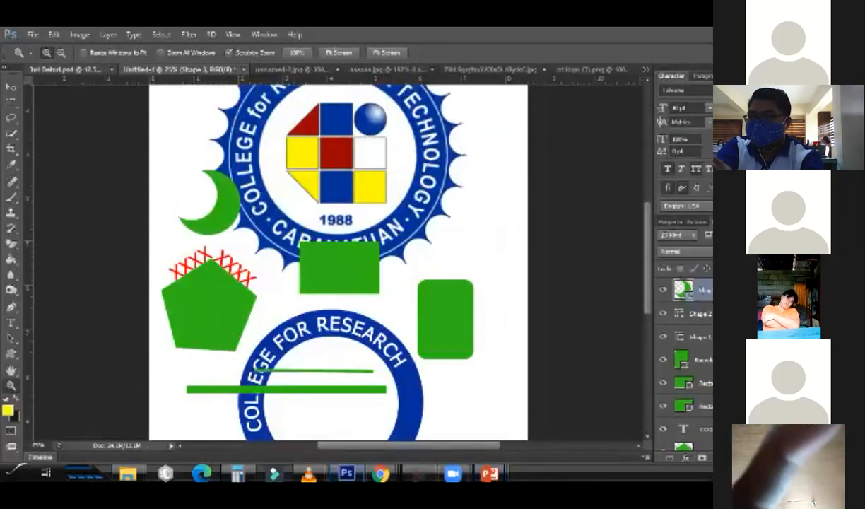
click(65, 70)
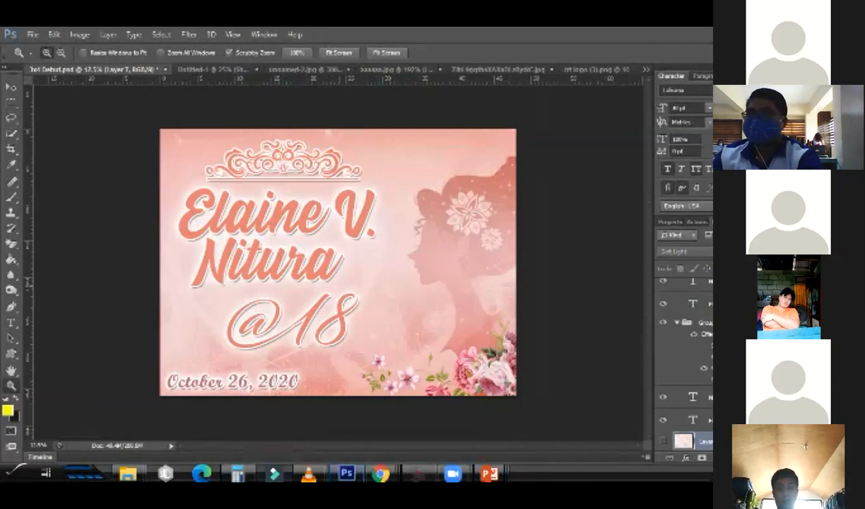
key(ctrl+0)
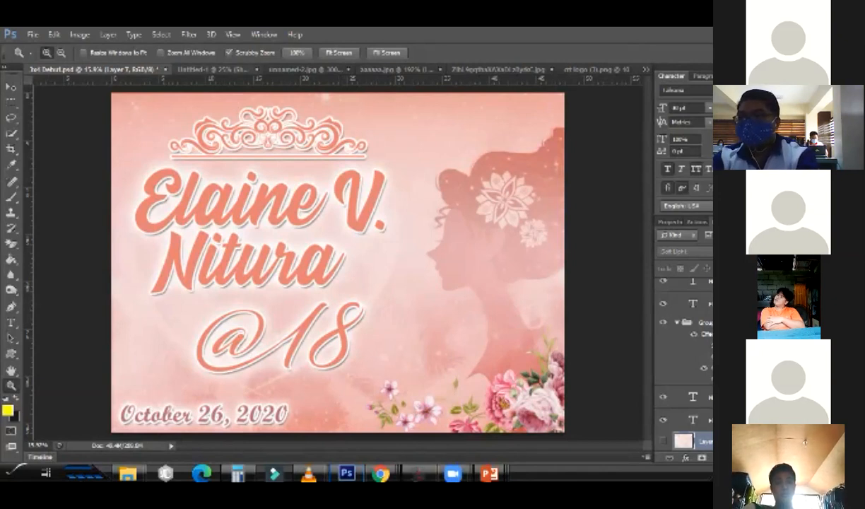
click(268, 69)
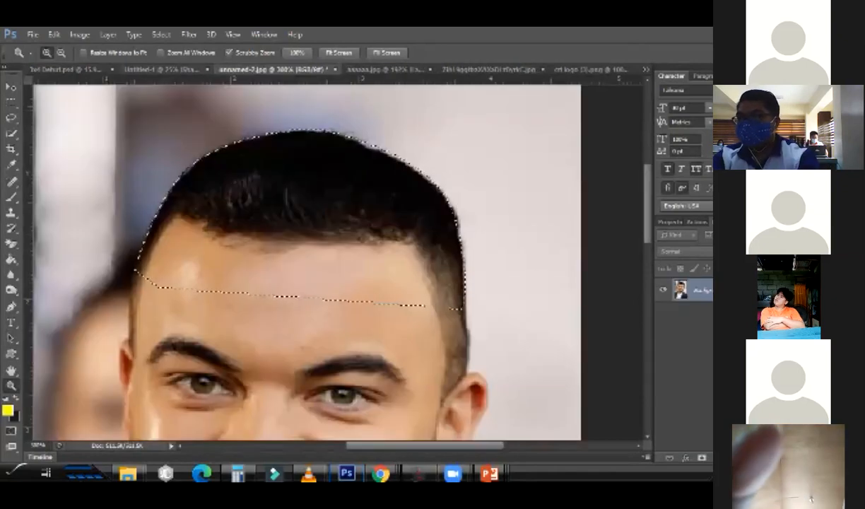
click(161, 68)
Move the original logo down towards the recreated ring and try narrowing it to about 71% width with Free Transform
key(a)
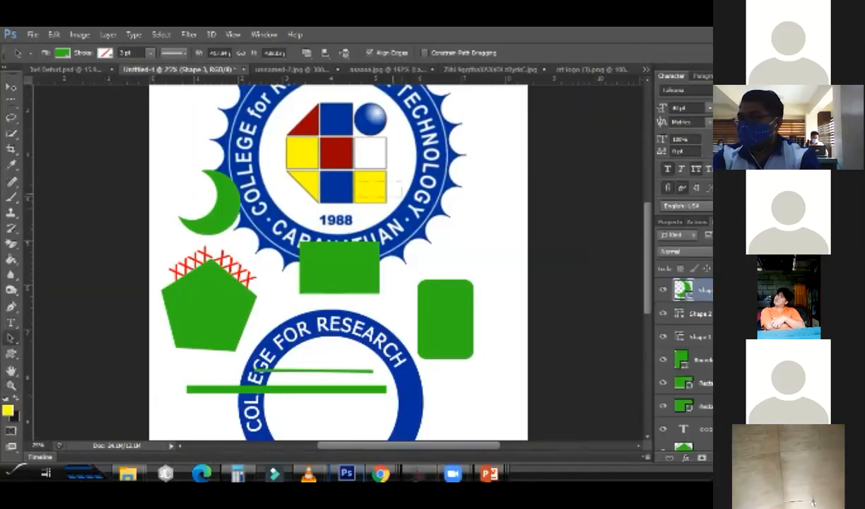
key(f)
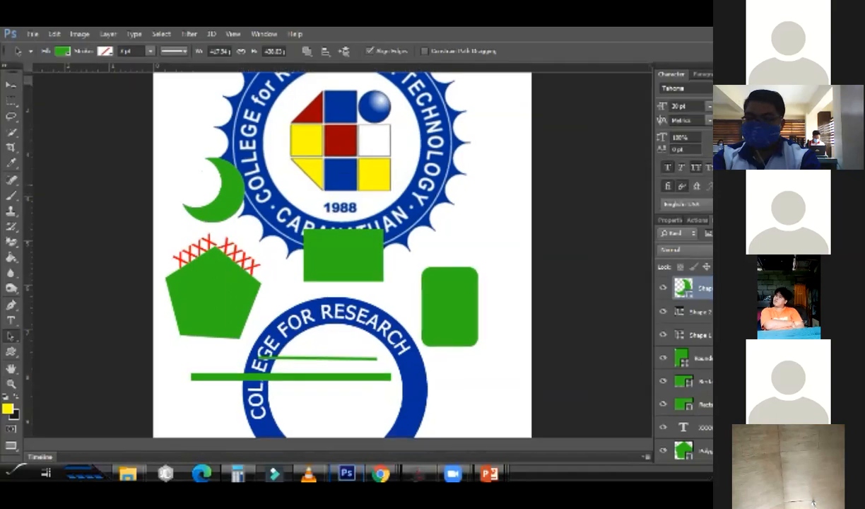
key(v)
drag(467, 124, 470, 183)
key(ctrl+t)
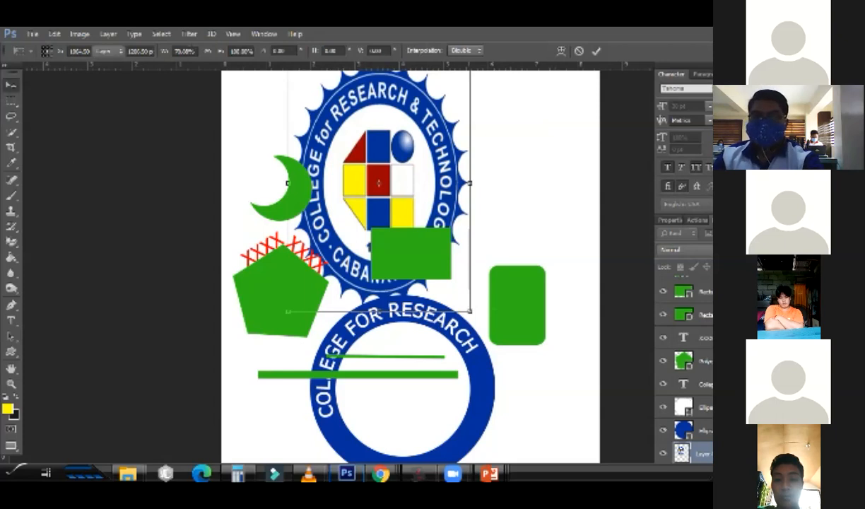
key(Escape)
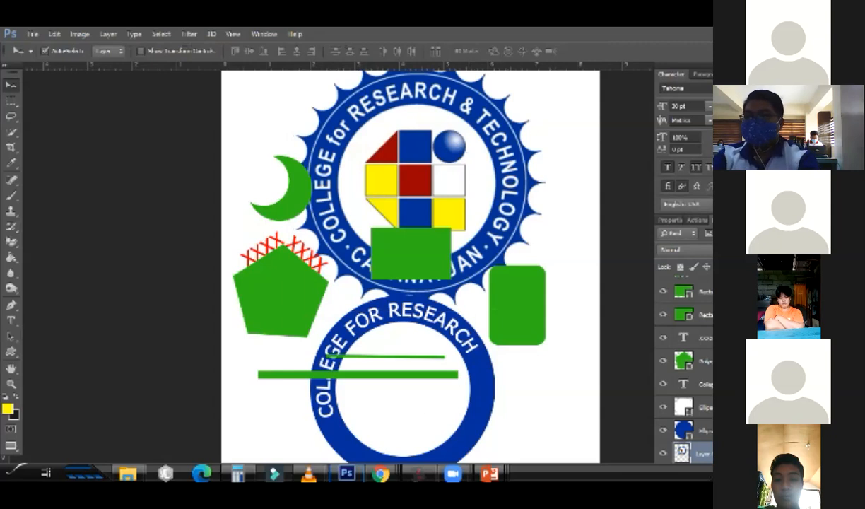
key(f)
key(f)
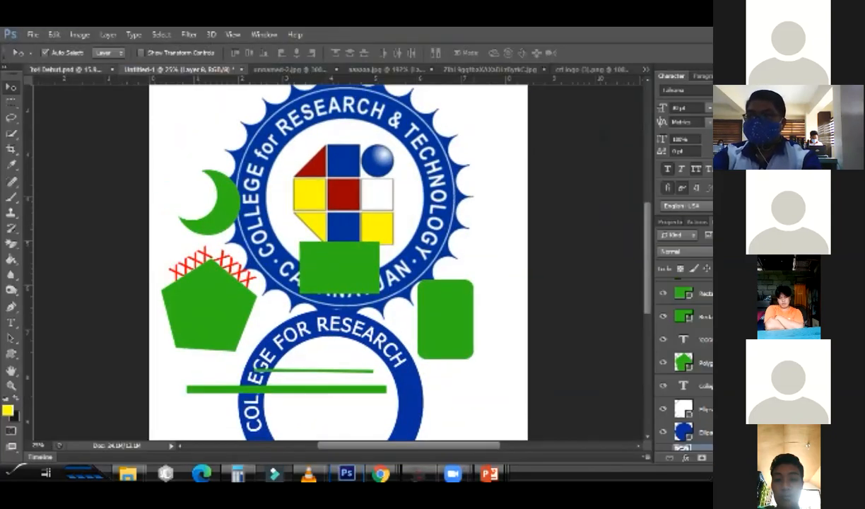
Switch to the 3x4 Debut.psd document and activate the Pen tool in Path mode
key(ctrl+shift+Tab)
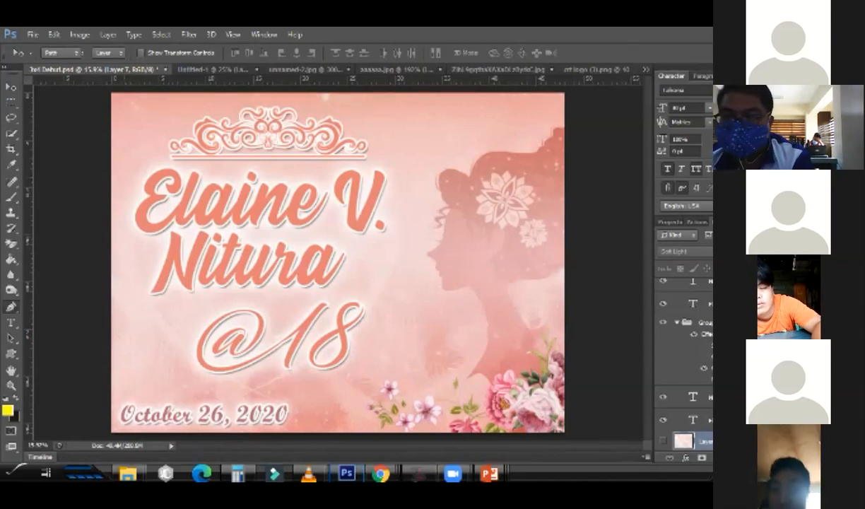
click(11, 306)
click(59, 304)
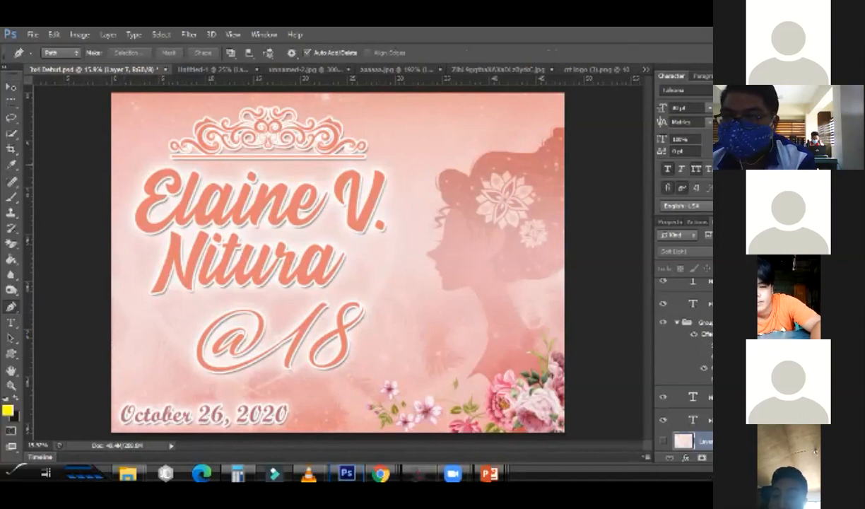
click(293, 150)
drag(411, 249, 385, 331)
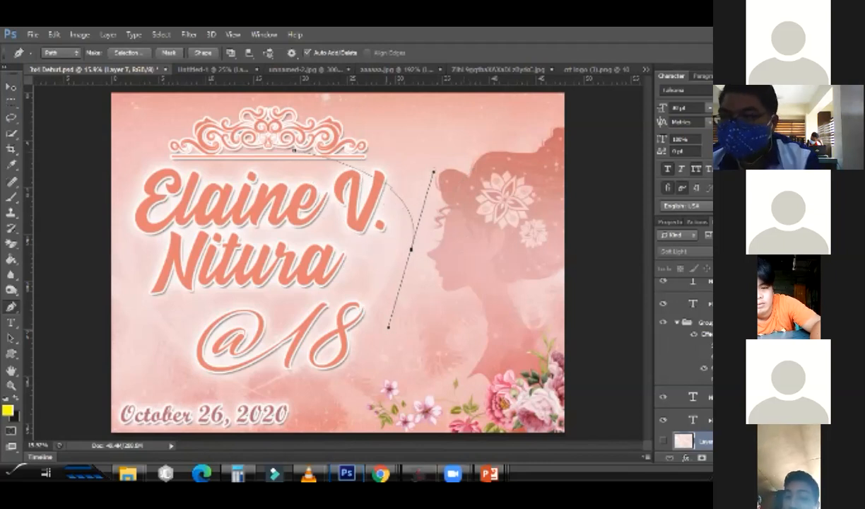
key(ctrl+z)
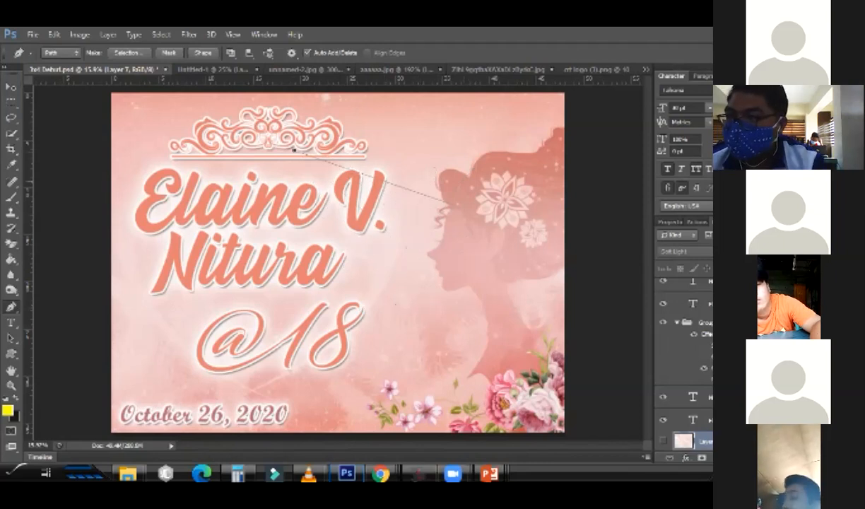
key(ctrl+alt+z)
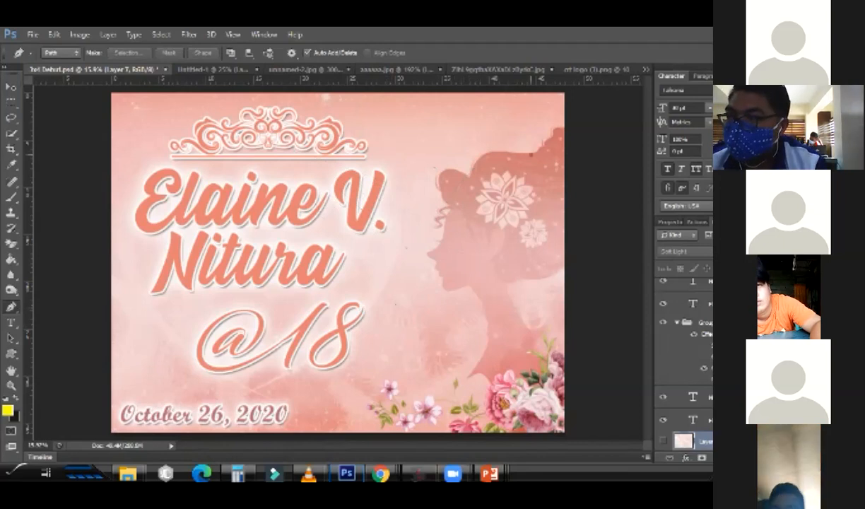
Start a Pen tool path with a curved segment along the top of the silhouette's hair, ending beside the front bun
click(530, 154)
drag(469, 178, 470, 217)
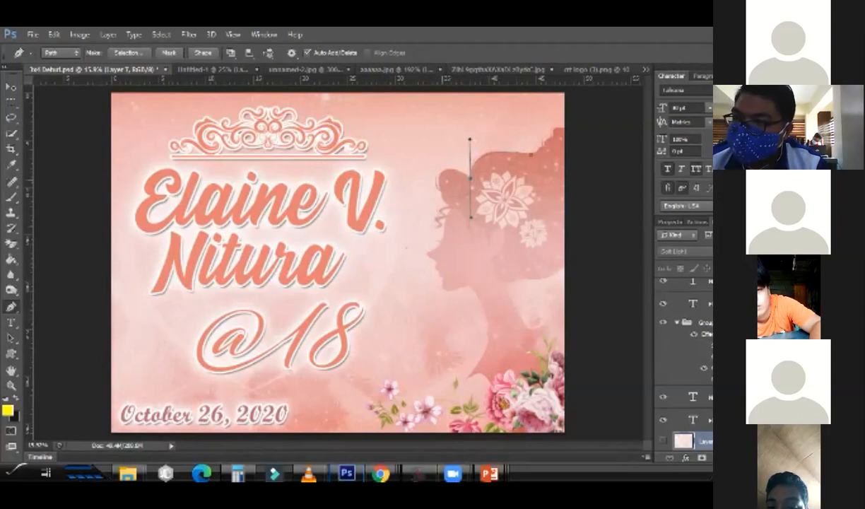
key(z)
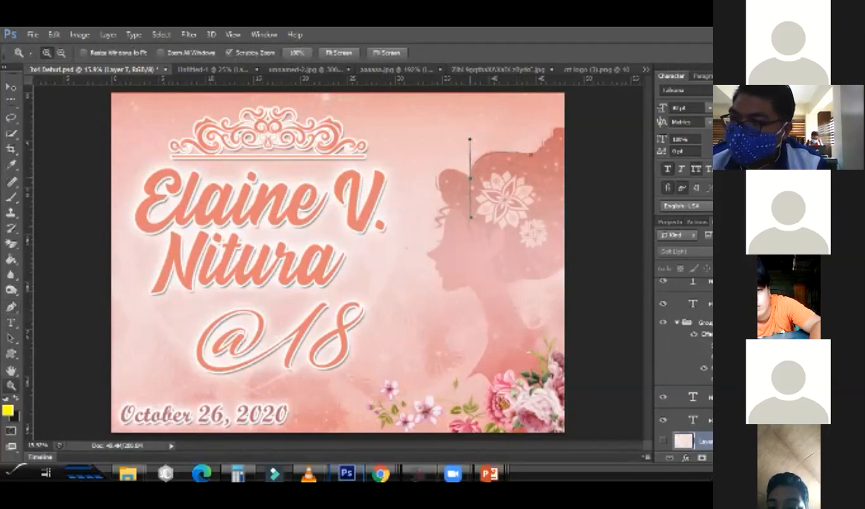
click(406, 247)
click(492, 167)
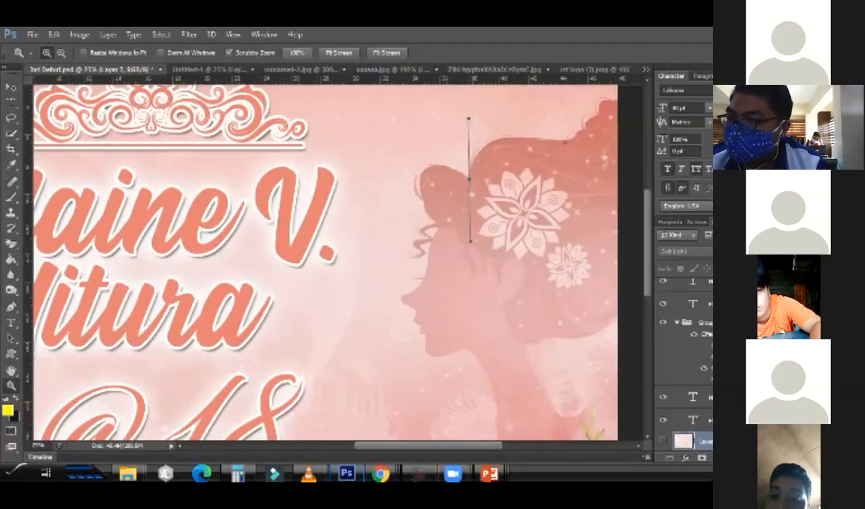
key(p)
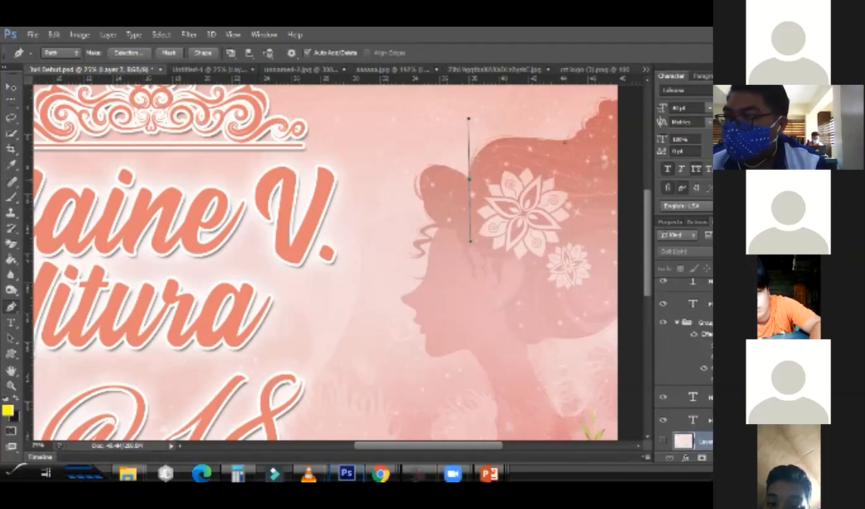
Try to extend the path with a curved segment to a new anchor below the bun
click(469, 240)
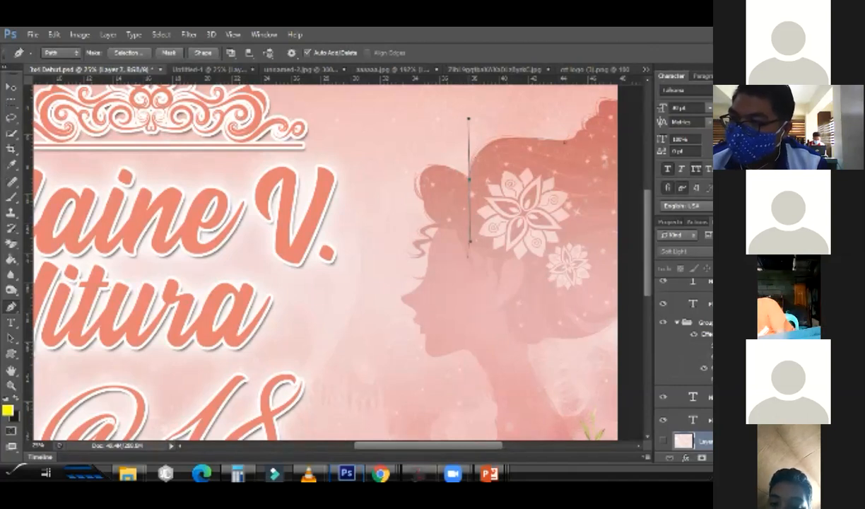
drag(466, 259, 512, 239)
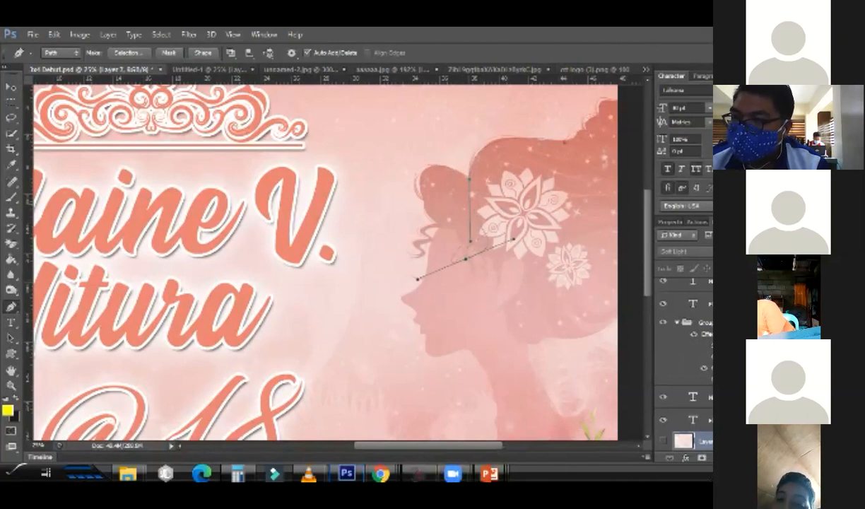
key(ctrl+z)
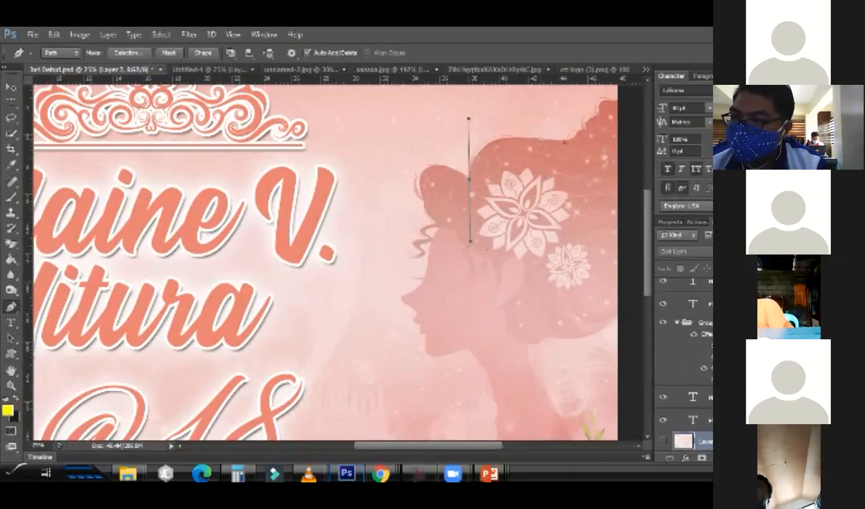
key(alt)
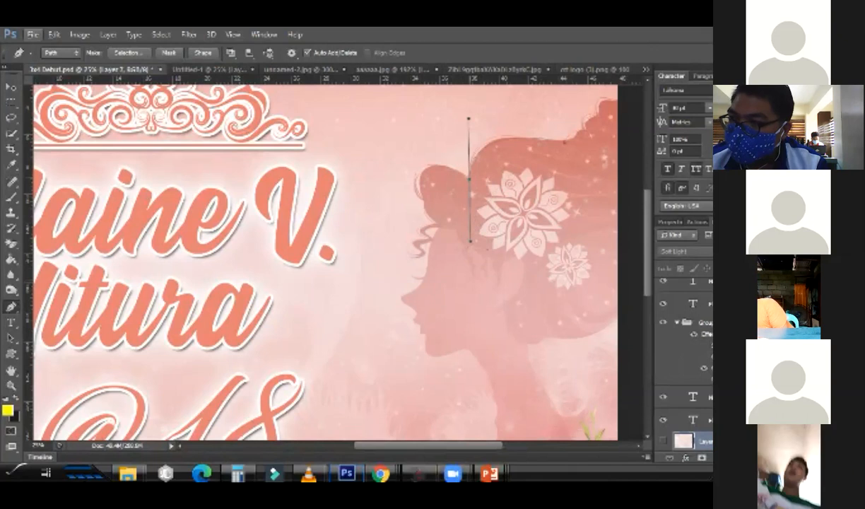
key(alt)
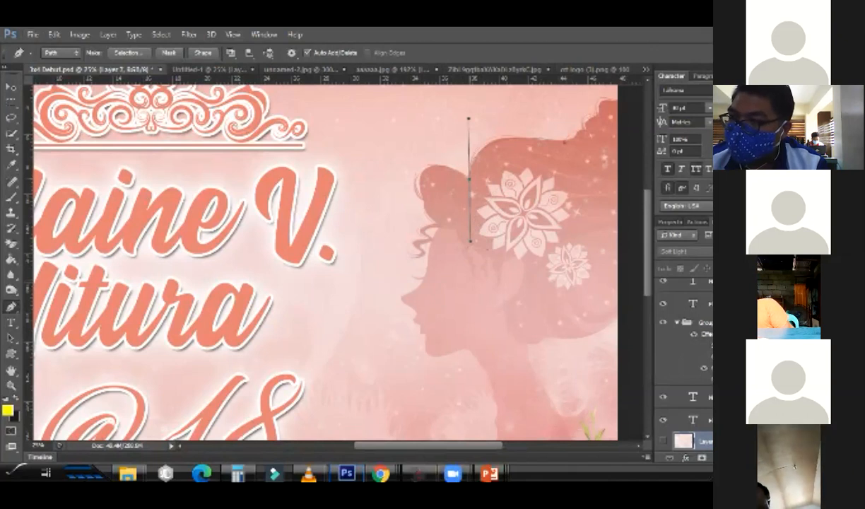
Remove the last anchor's forward handle and continue the path with curved segments over the top and front of the bun
key(ctrl+z)
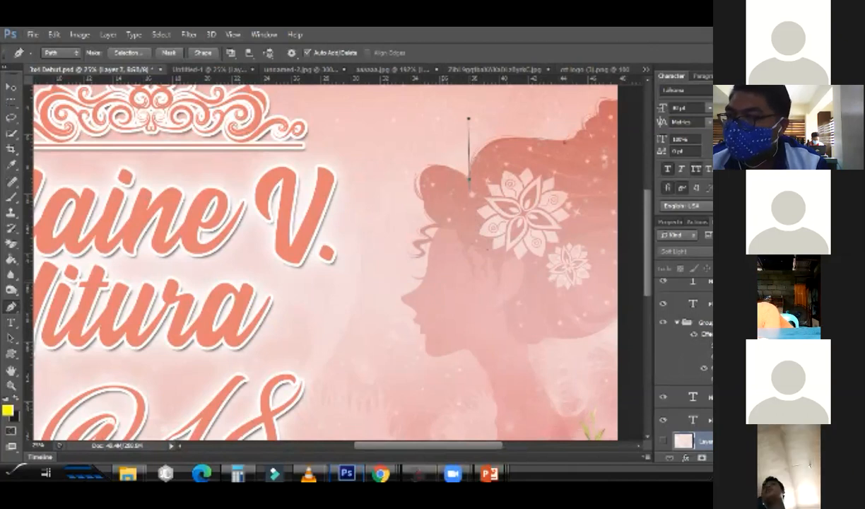
drag(437, 166, 414, 167)
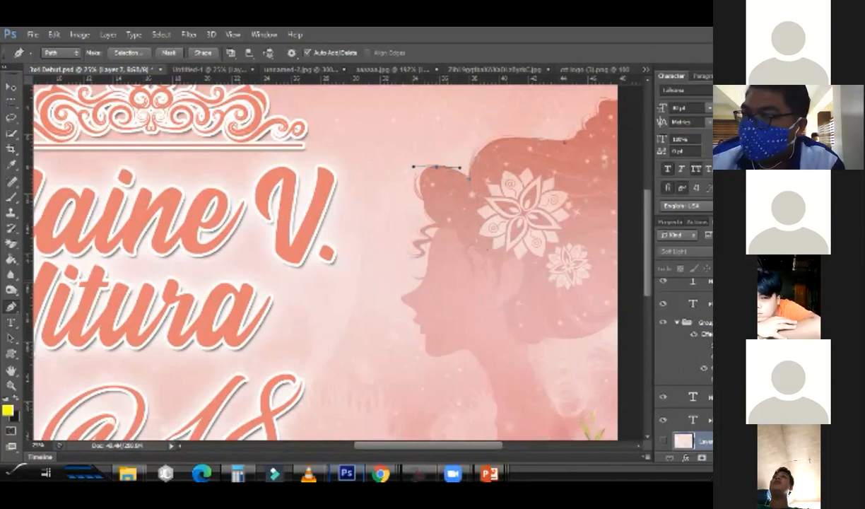
drag(423, 201, 441, 267)
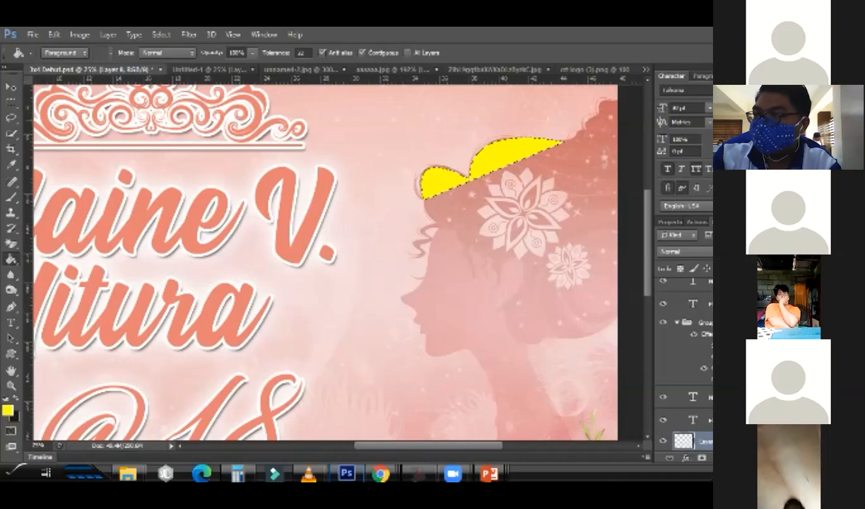
Revert the yellow fill and new layer back to the closed path, and convert that path into a selection
key(v)
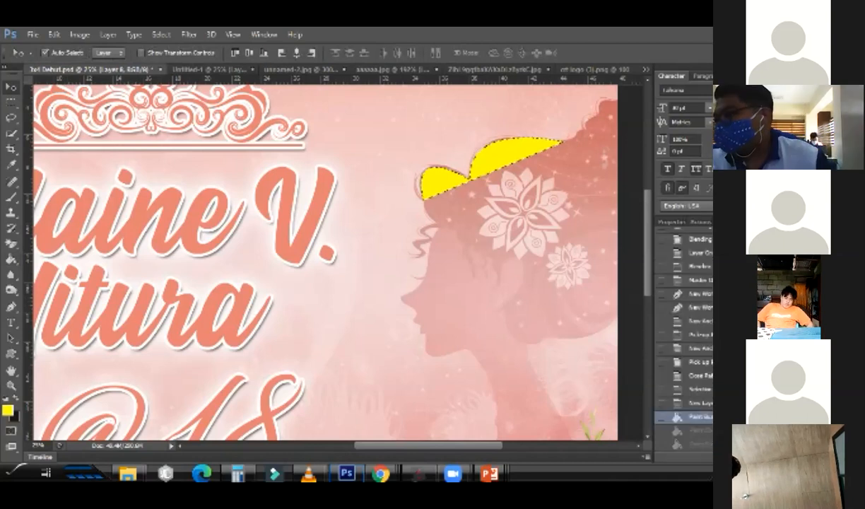
key(ctrl+alt+z)
key(ctrl+alt+z)
key(ctrl+alt+z)
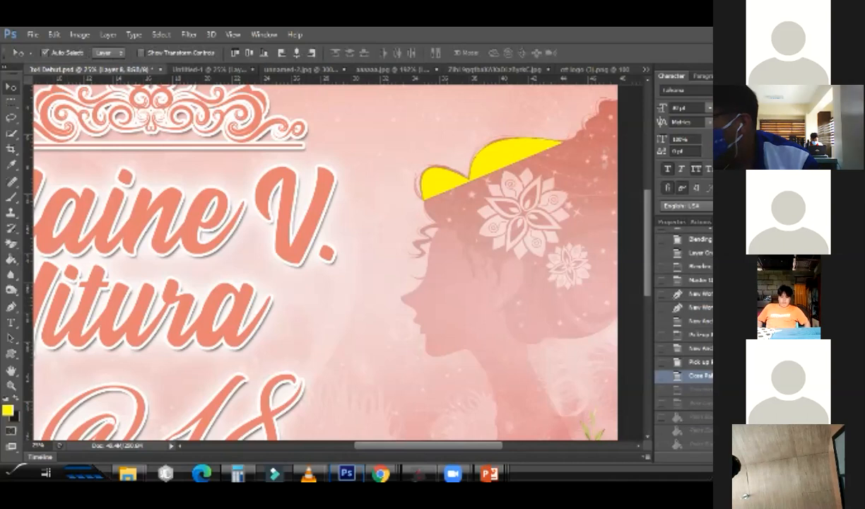
key(ctrl+Return)
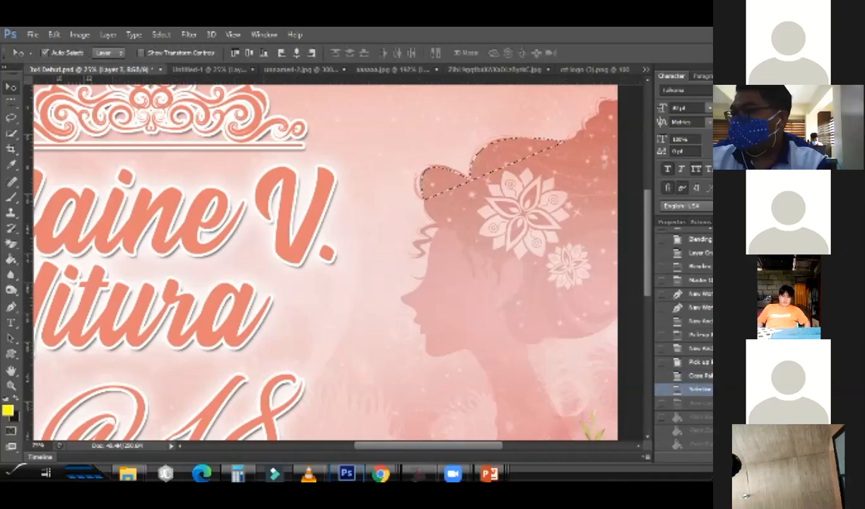
Create a new layer and fill the hair selection with the yellow foreground colour
key(F7)
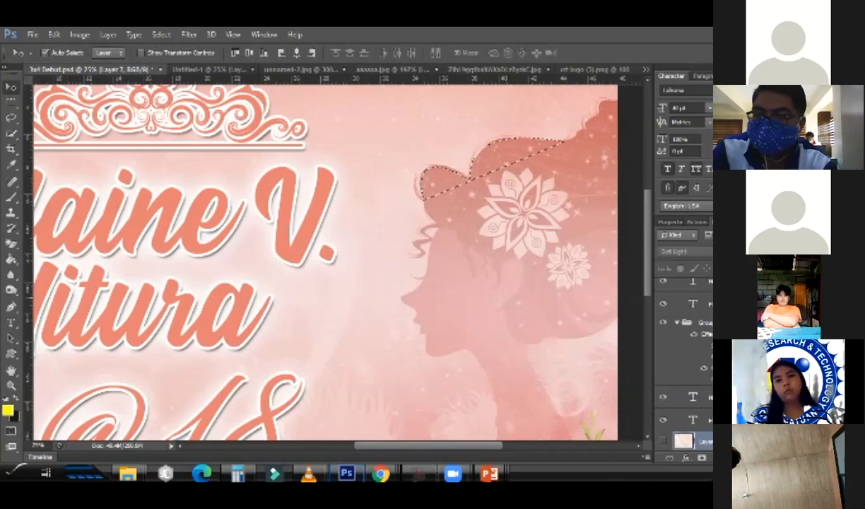
key(alt+BackSpace)
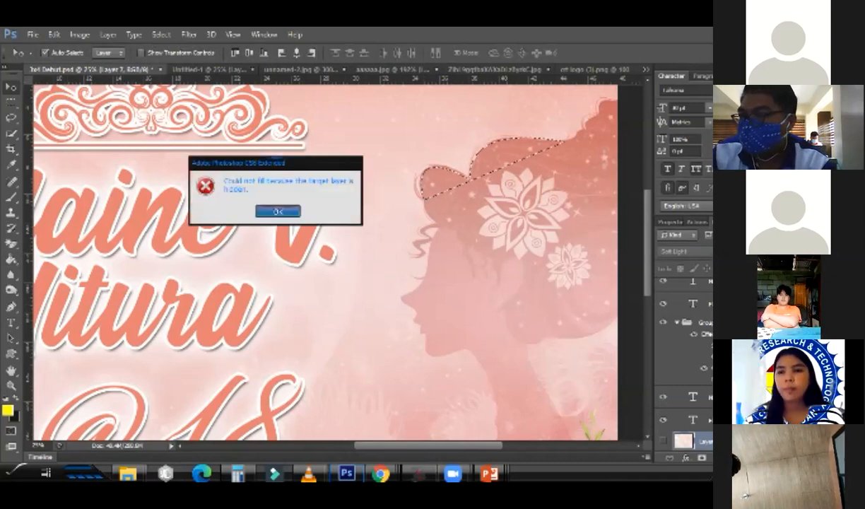
key(Return)
key(ctrl+shift+alt+n)
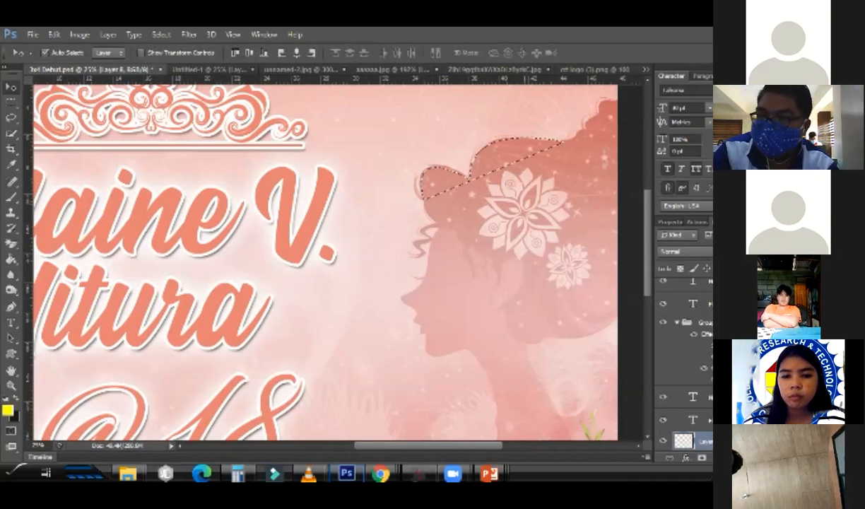
key(alt+BackSpace)
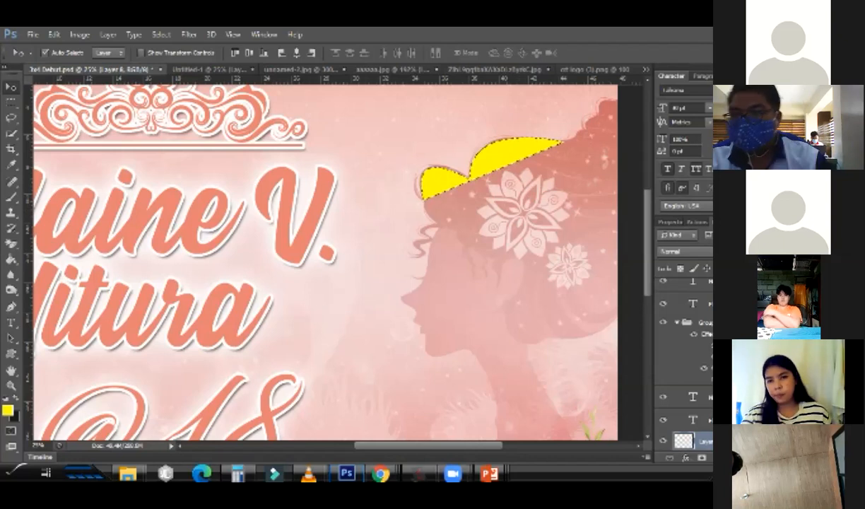
Clear the selection and draw a closed, curved teardrop path over the silhouette's face with the Pen tool
key(p)
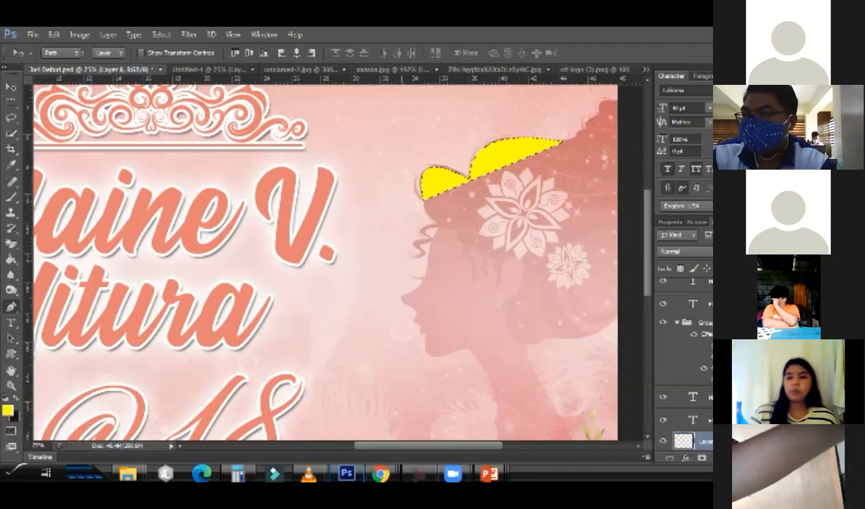
key(ctrl+d)
click(414, 226)
drag(473, 362, 572, 357)
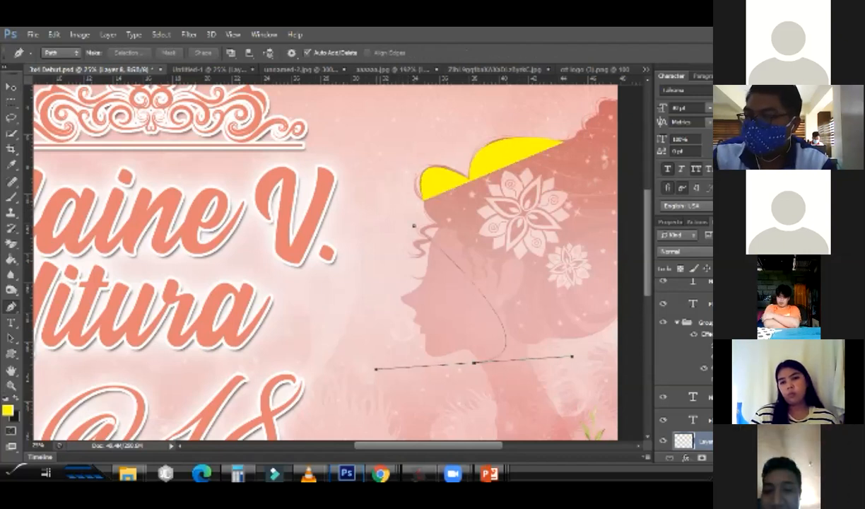
click(413, 226)
Convert the teardrop path into a selection, fill it with the yellow foreground colour and deselect it
key(ctrl+Return)
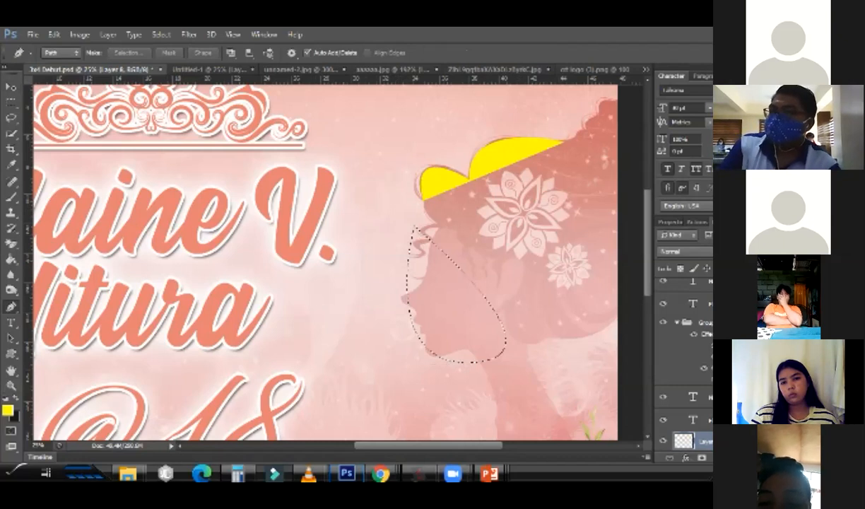
key(alt+BackSpace)
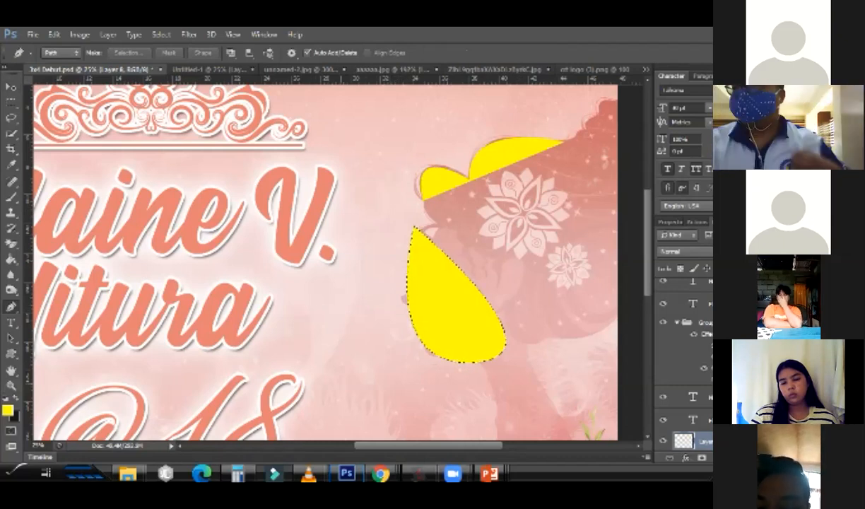
key(ctrl+d)
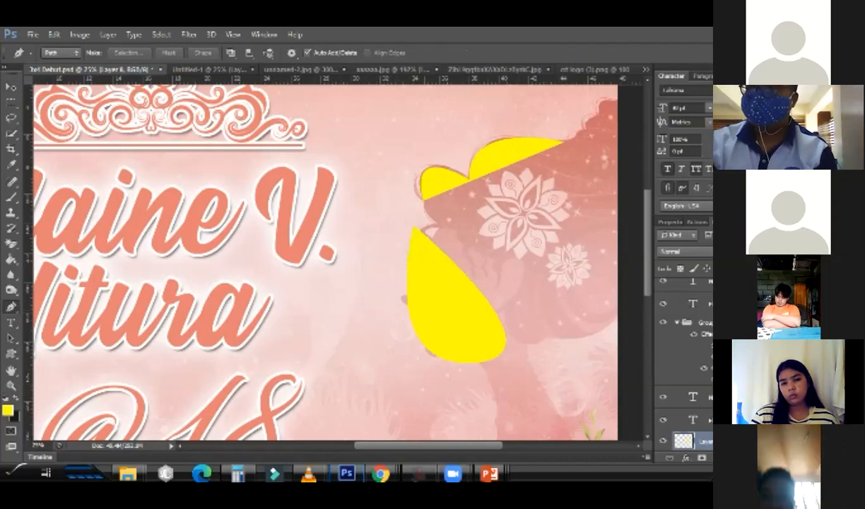
Erase the yellow teardrop from the face, clear the selection and delete the layer holding the yellow hair fill
key(ctrl+z)
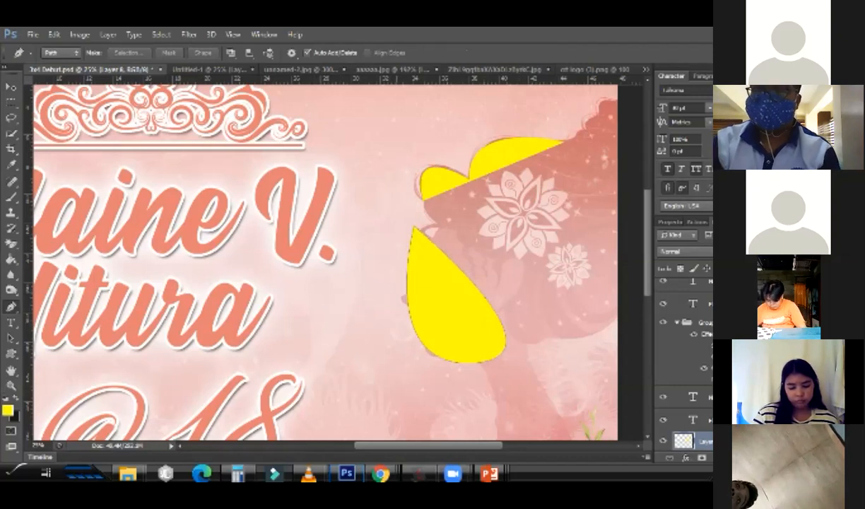
key(Delete)
key(ctrl+d)
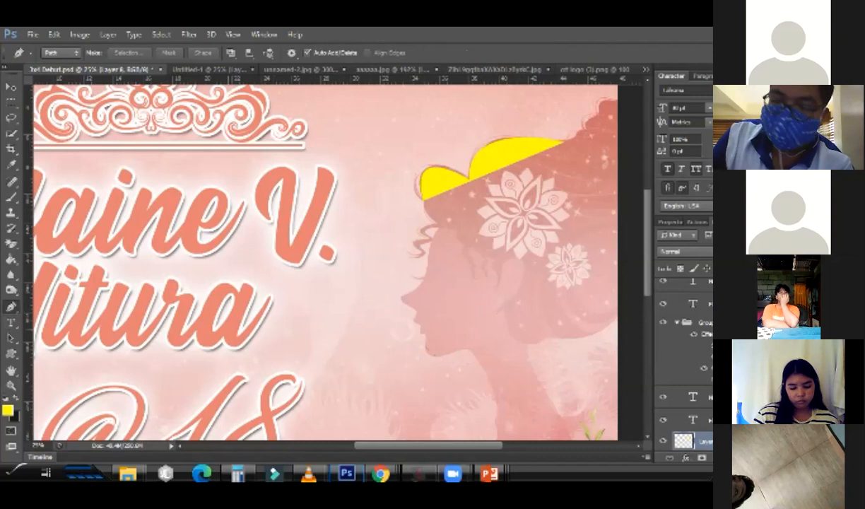
key(Delete)
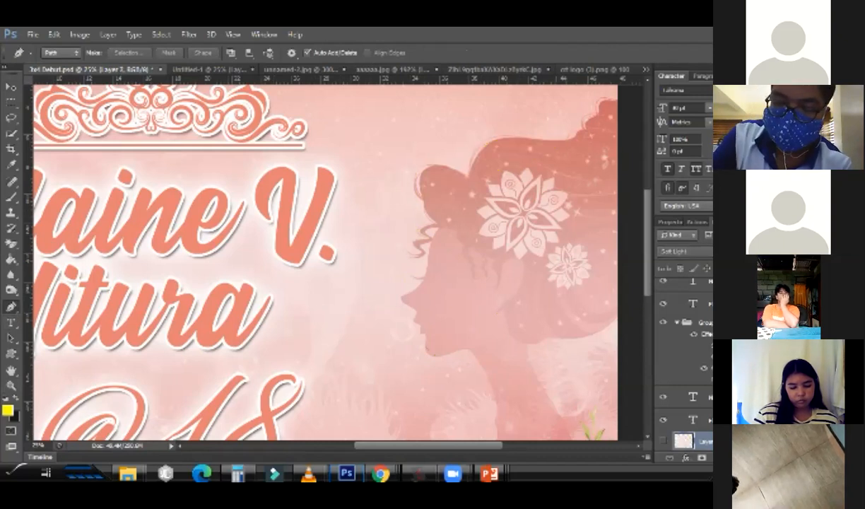
key(ctrl+minus)
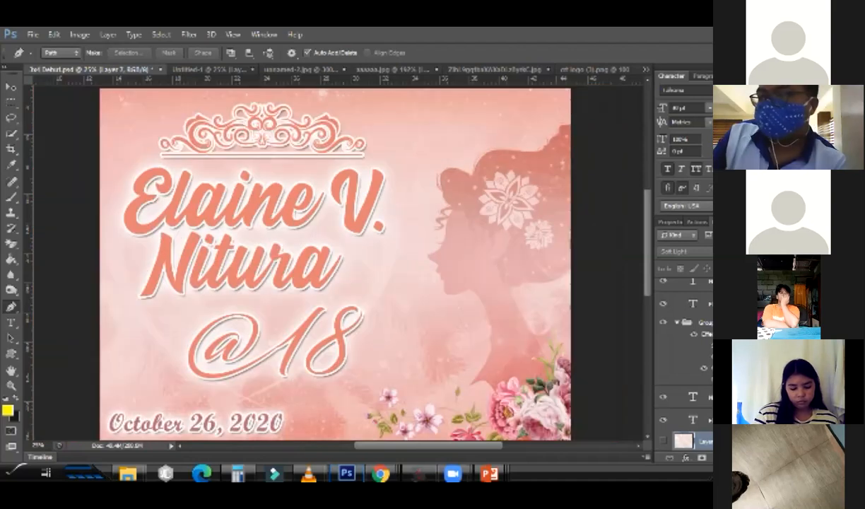
key(ctrl+0)
Switch to Chrome's "logo design" image results and preview the Creative Bloq picture of well-known logos
key(alt+Tab)
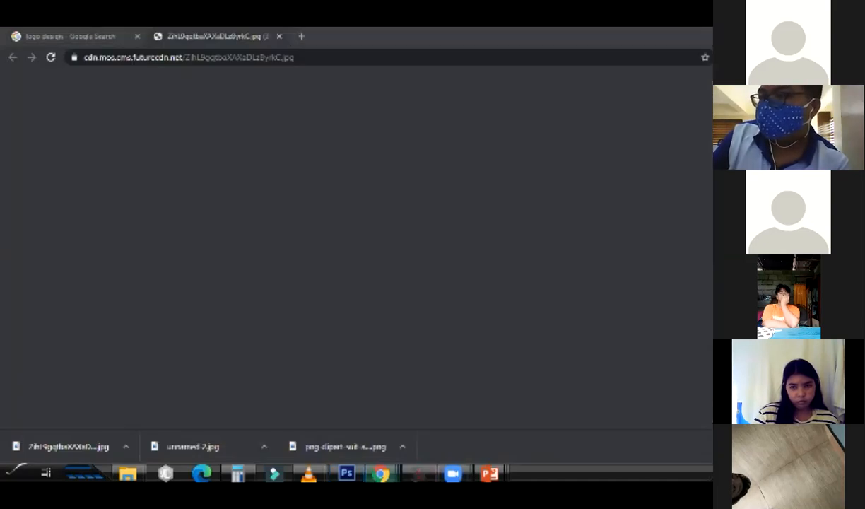
key(ctrl+Tab)
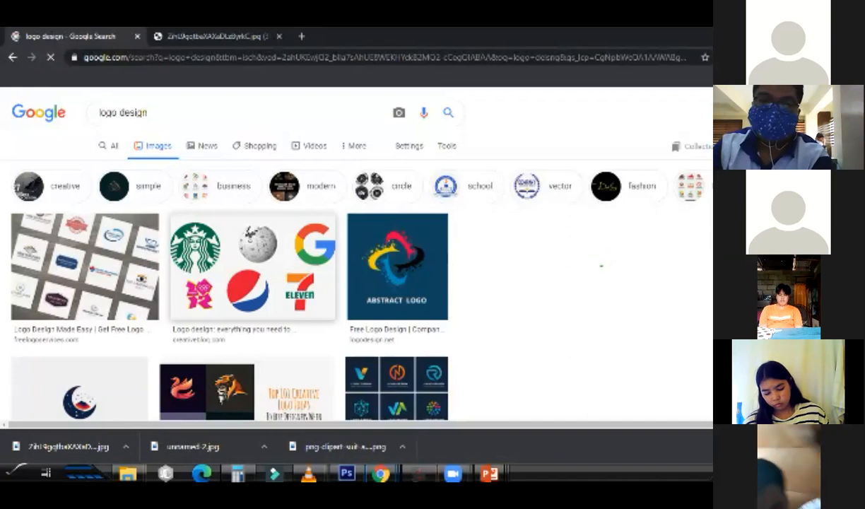
click(253, 266)
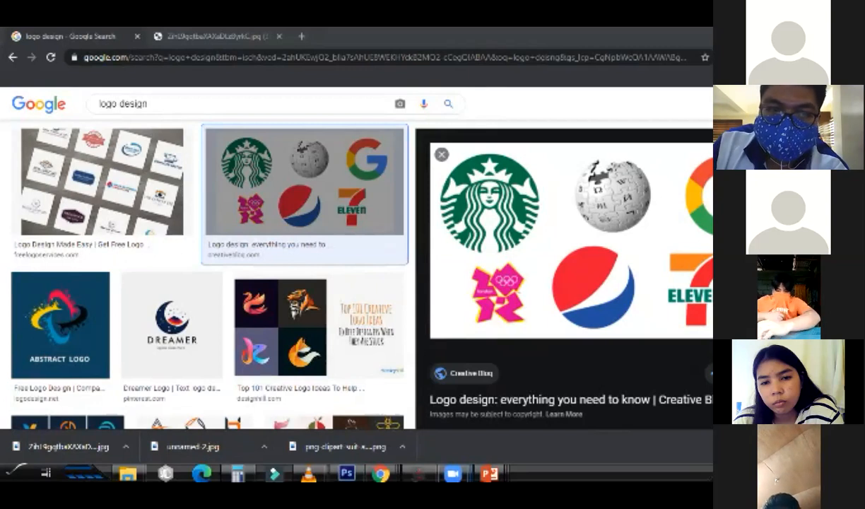
Switch to the Edmodo window with the ELEC06 - Lesson 02 - Assignment 1 grading overview and reload the page
key(alt+Tab)
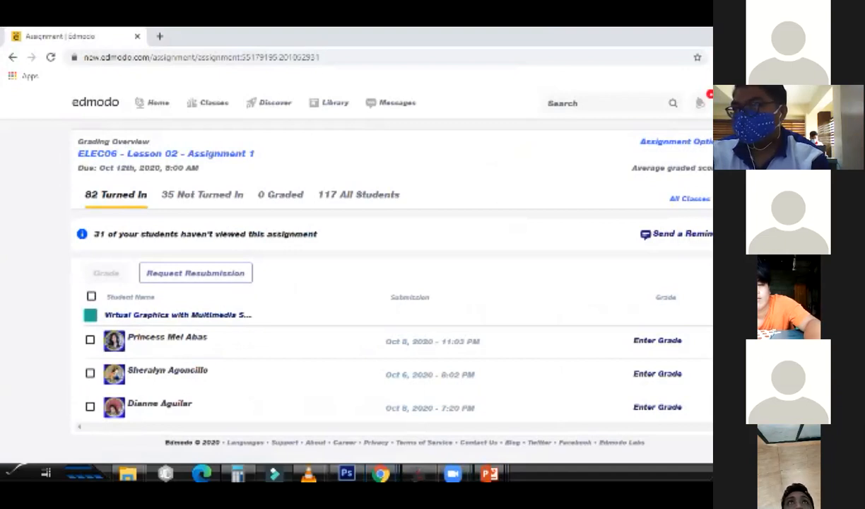
mouse_move(380, 472)
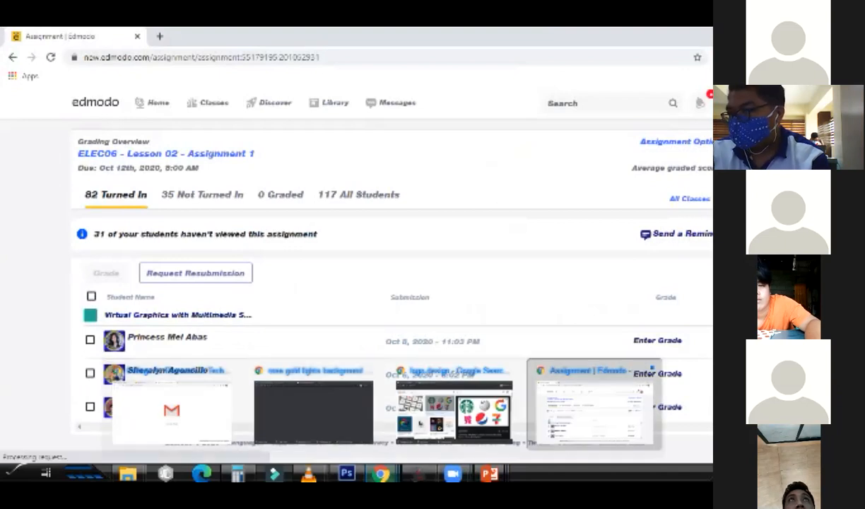
click(594, 404)
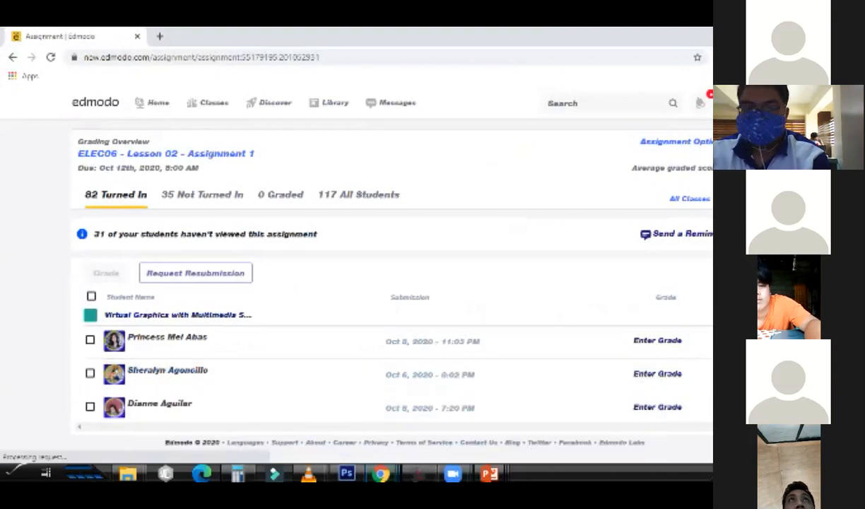
click(201, 57)
key(Return)
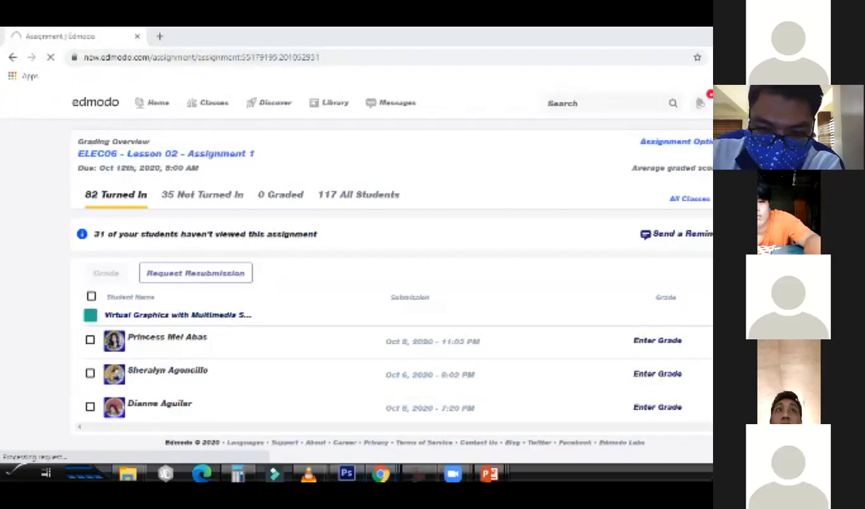
Check the Path Selection Tool slide, return to the Edmodo window and load the classes page at new.edmodo.com/classes
key(alt+Tab)
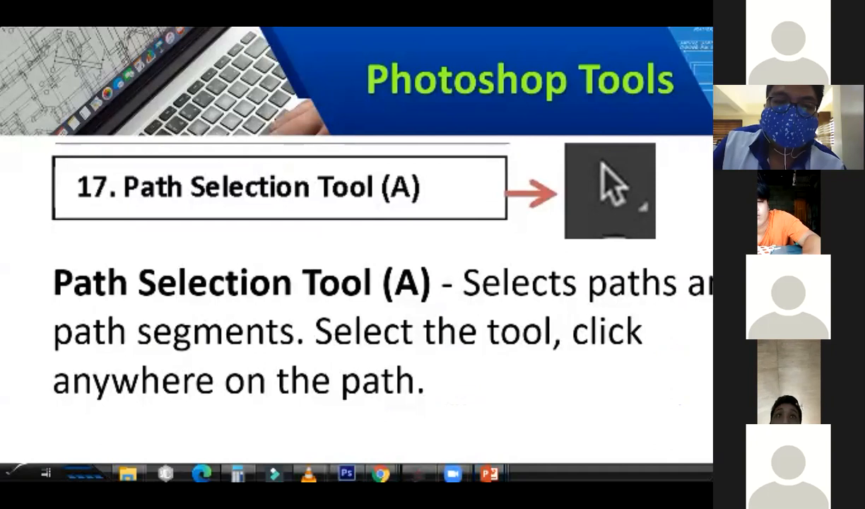
key(alt+Tab)
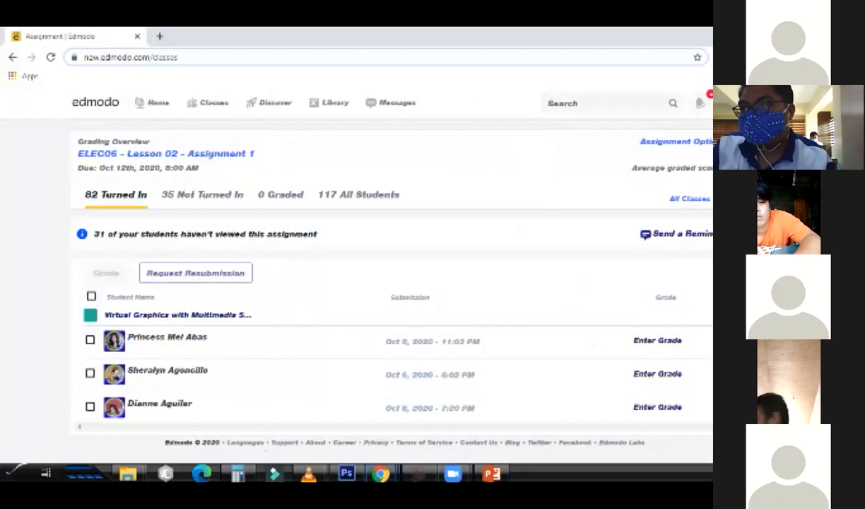
click(131, 57)
key(Return)
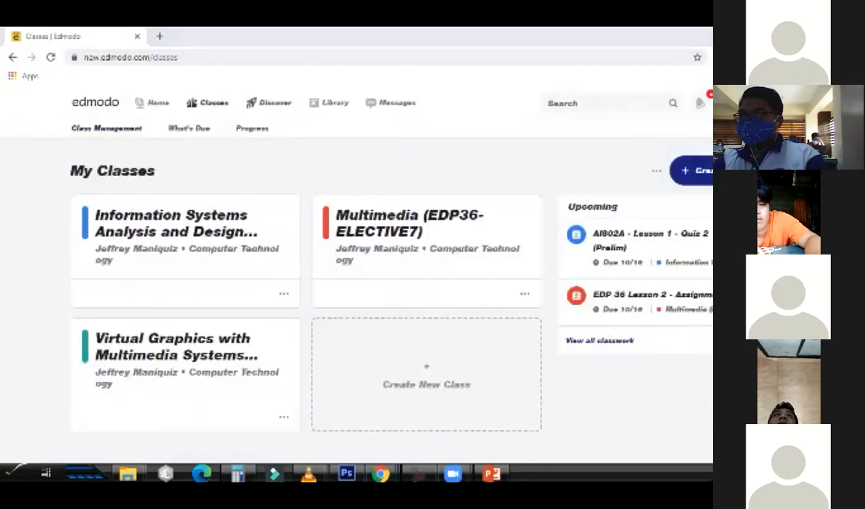
Load the Edmodo home page at new.edmodo.com/home
double_click(163, 57)
text(home)
key(Return)
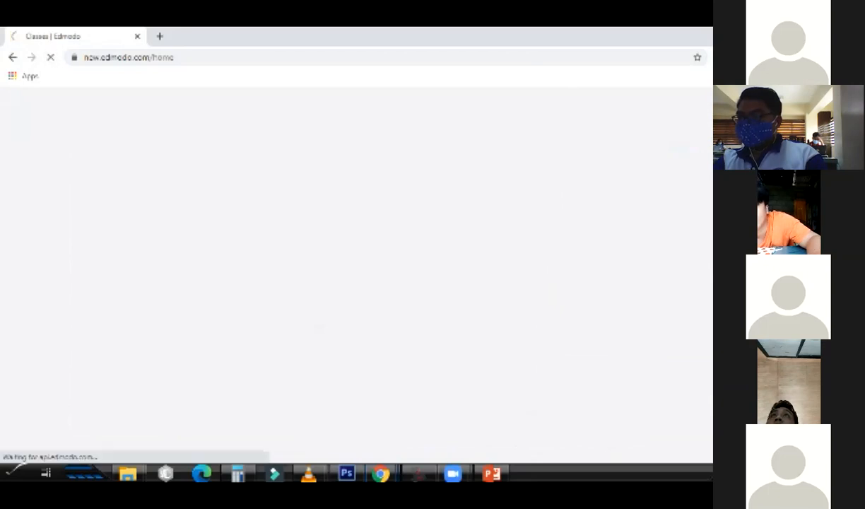
key(alt+Left)
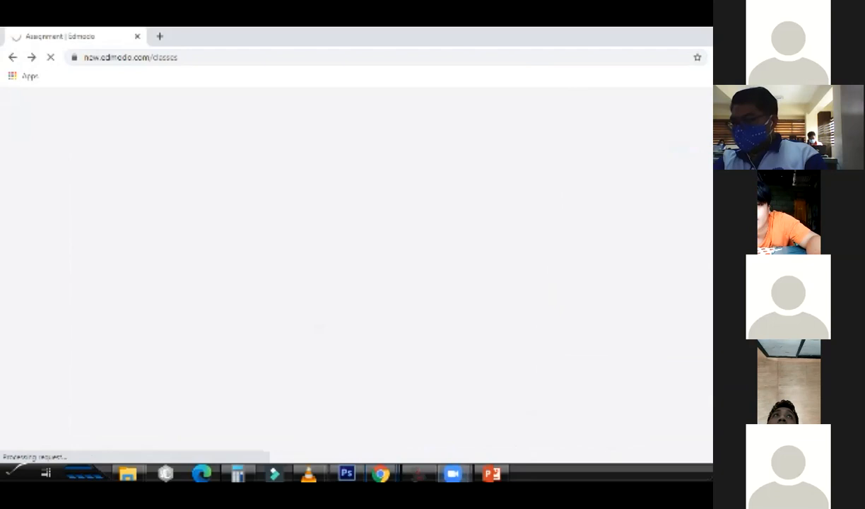
mouse_move(452, 473)
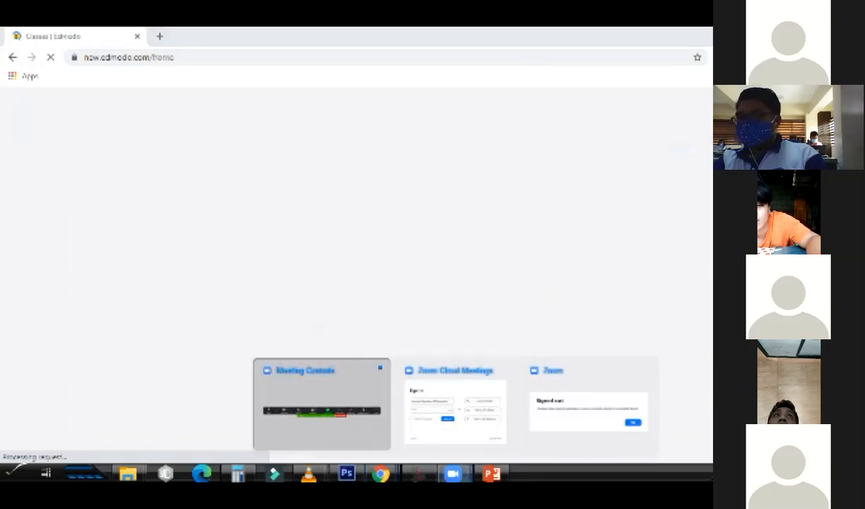
click(129, 57)
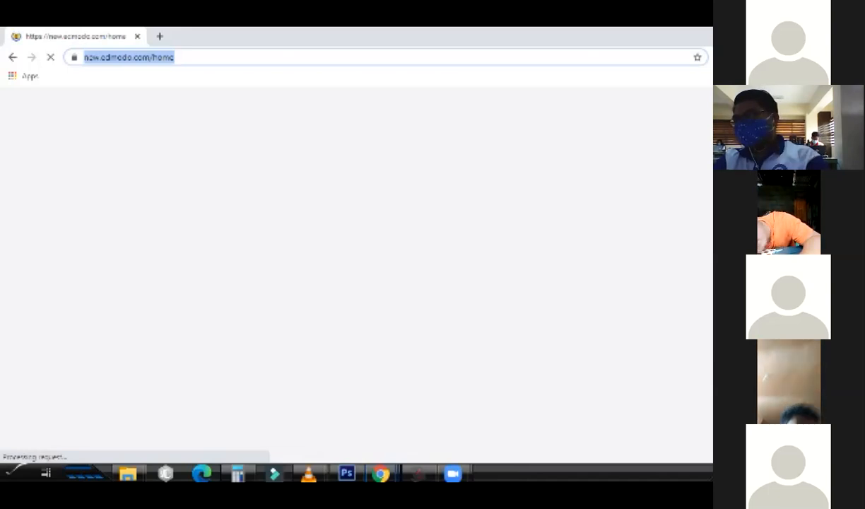
click(129, 57)
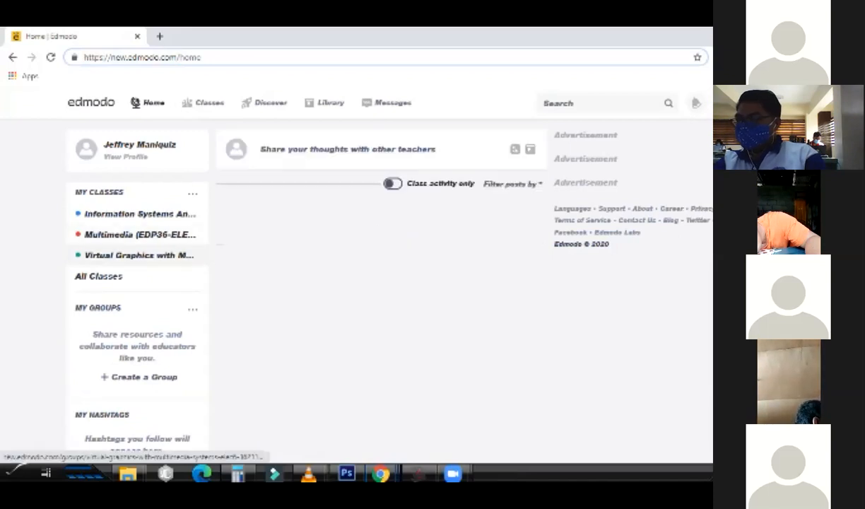
Open the Virtual Graphics with Multimedia Systems class, look through its page and reload it
click(138, 255)
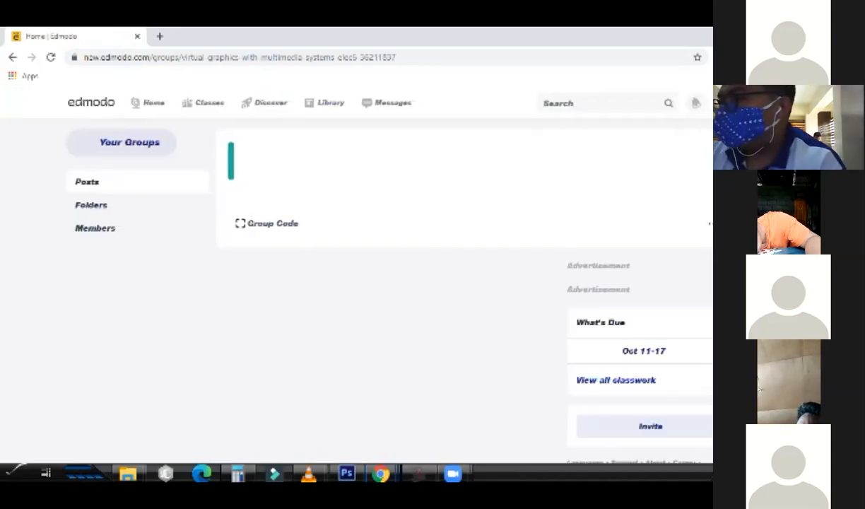
scroll(389, 282, down, 1)
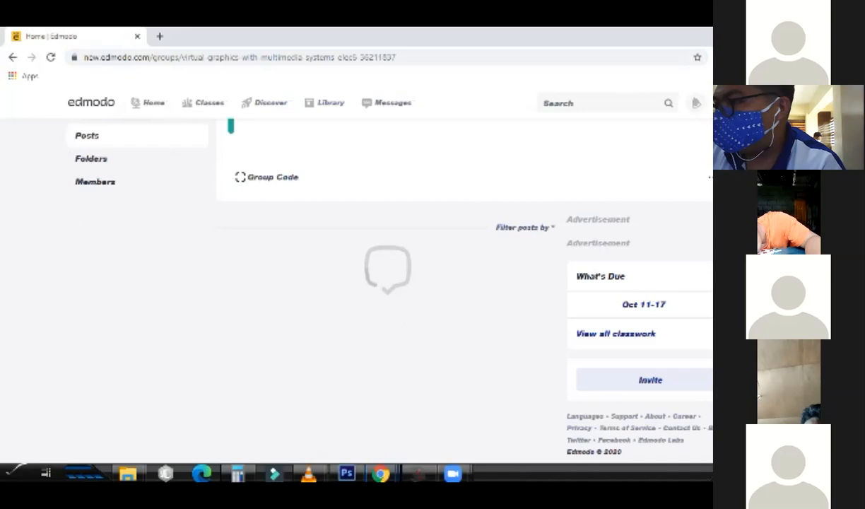
scroll(389, 282, up, 1)
scroll(389, 282, down, 1)
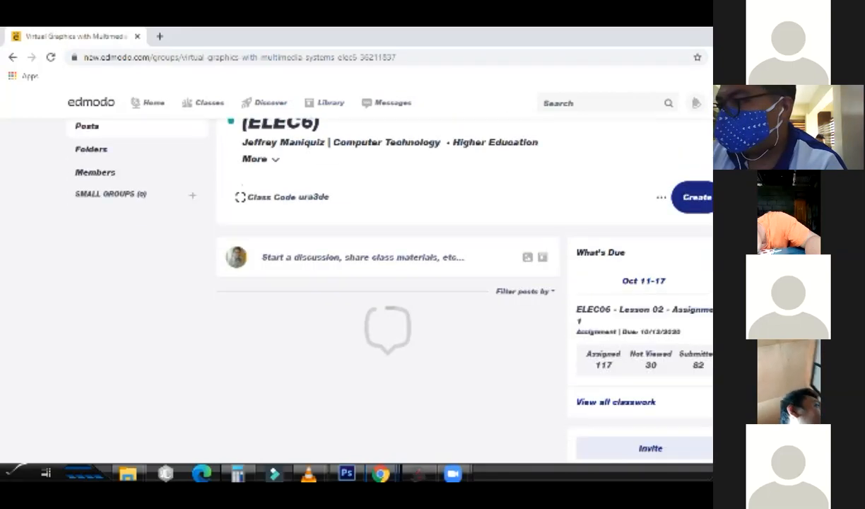
scroll(388, 283, down, 1)
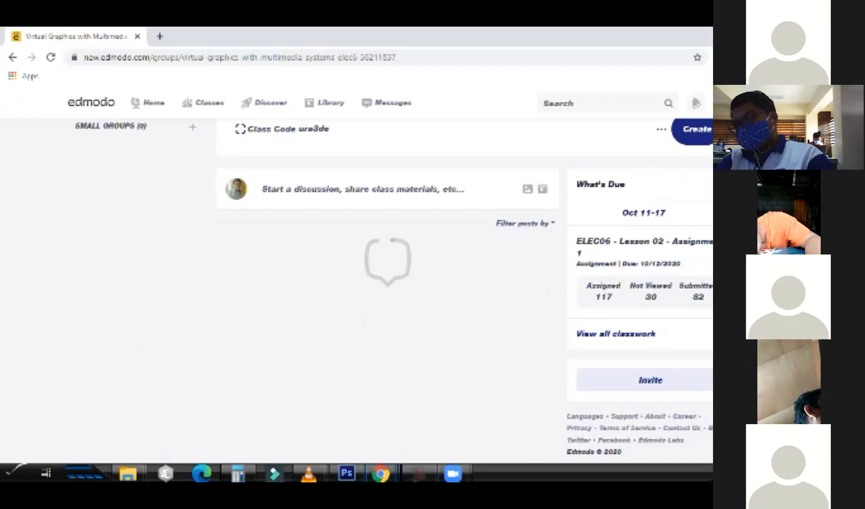
scroll(388, 282, up, 2)
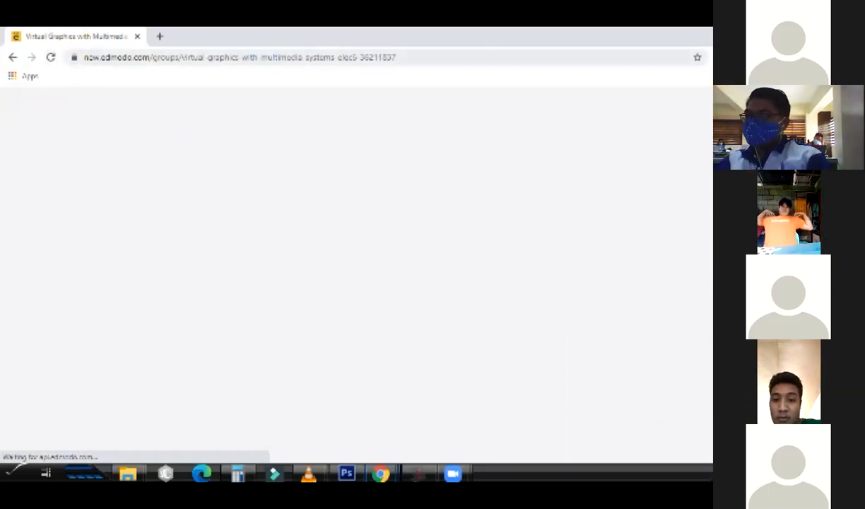
click(239, 58)
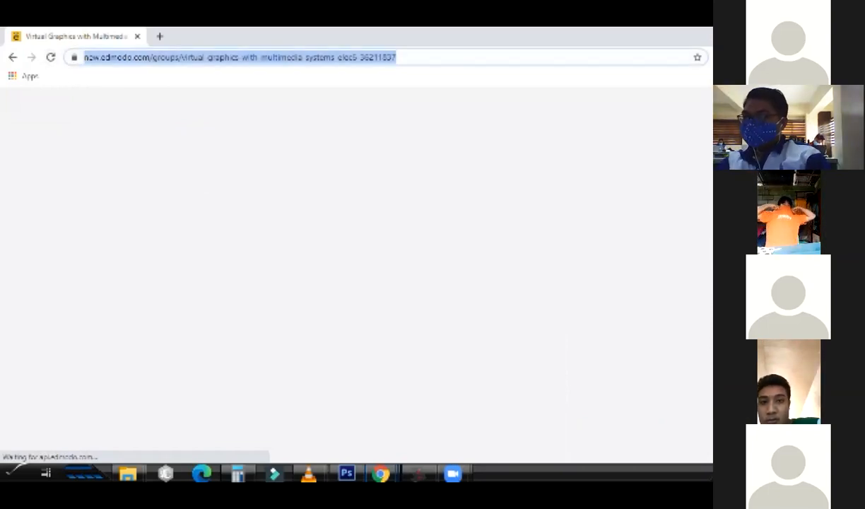
key(Return)
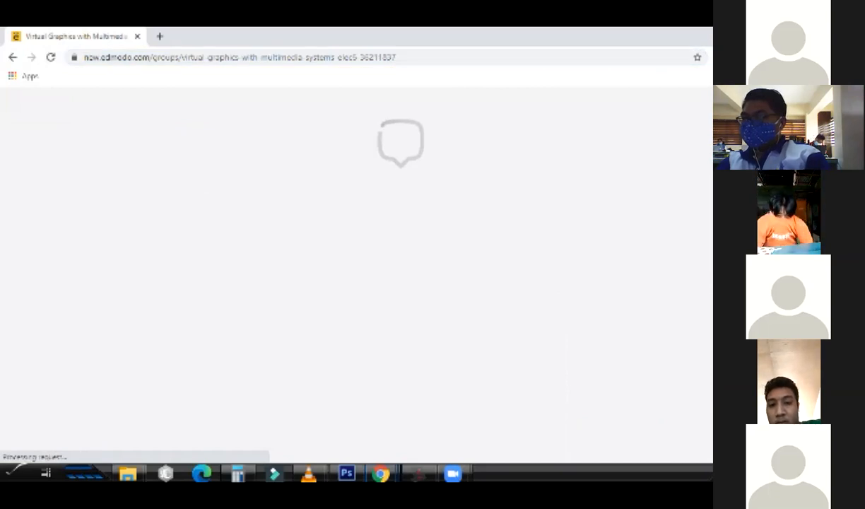
Switch to Photoshop and close the well-known logos image and the College for Research & Technology logo, returning to the debut layout
click(346, 473)
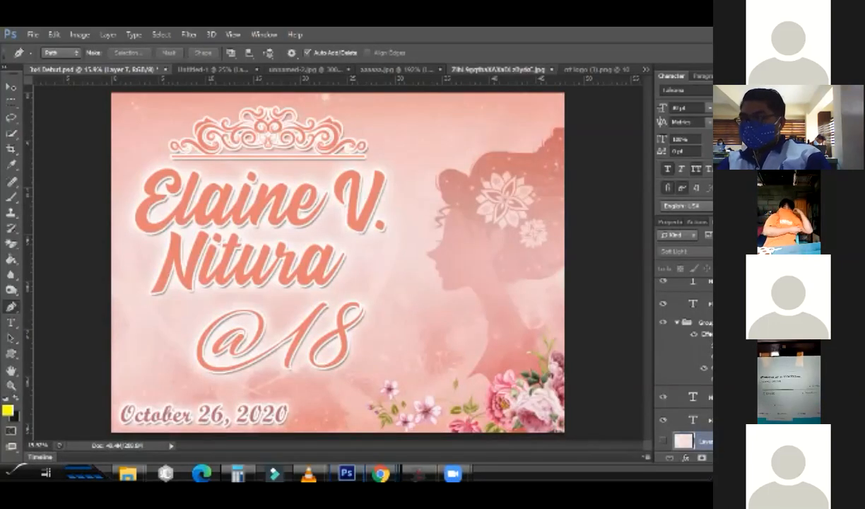
click(496, 69)
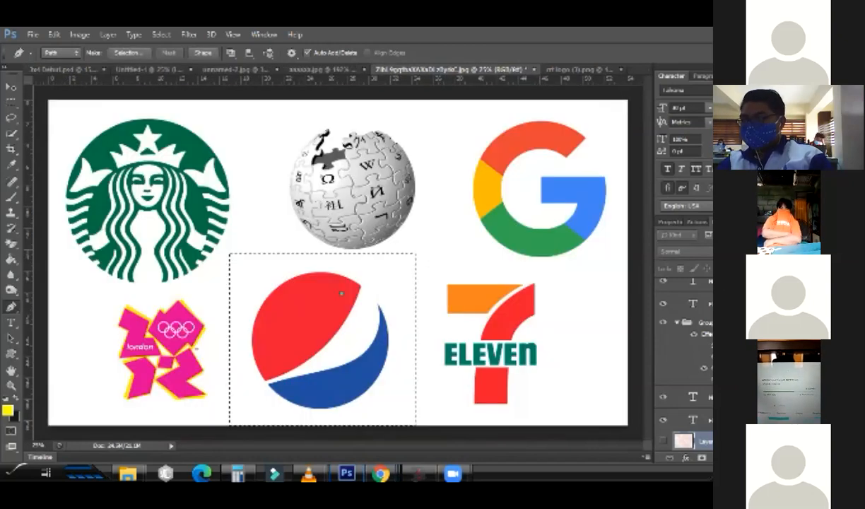
key(ctrl+w)
key(Escape)
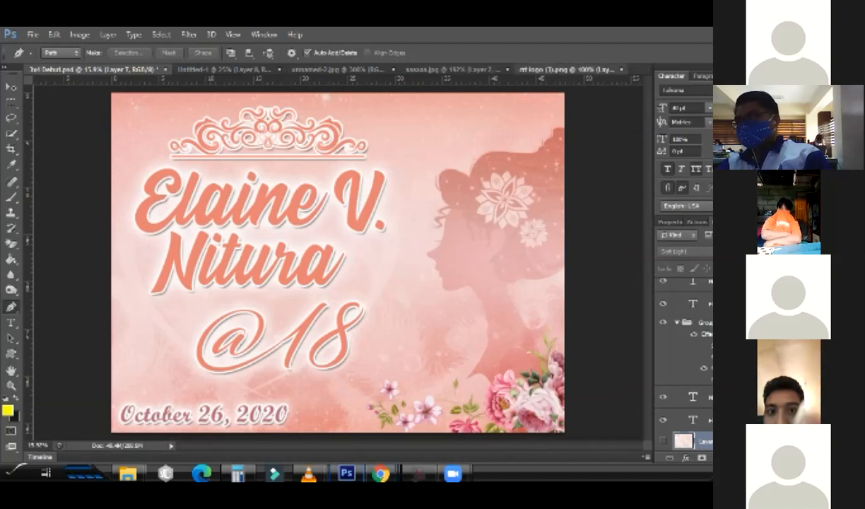
click(565, 70)
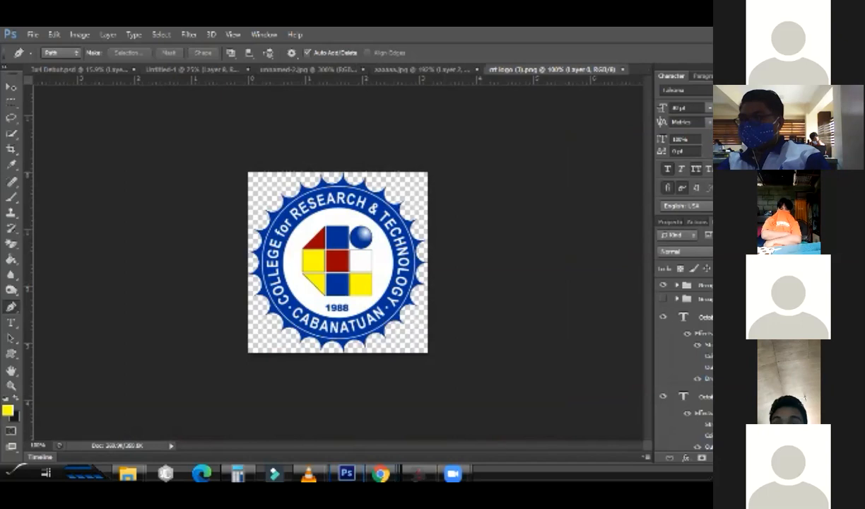
click(79, 69)
Switch to Chrome's Edmodo window and close the MEGA download tab, confirming to leave the site
click(381, 473)
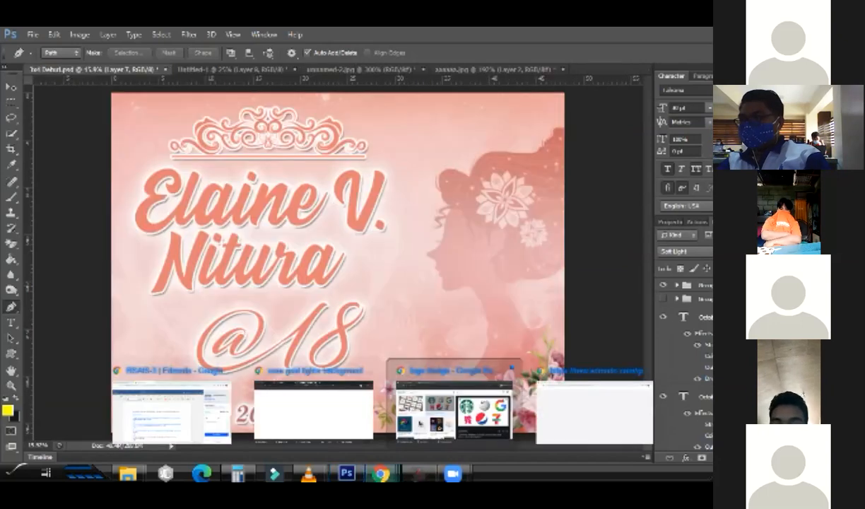
click(594, 408)
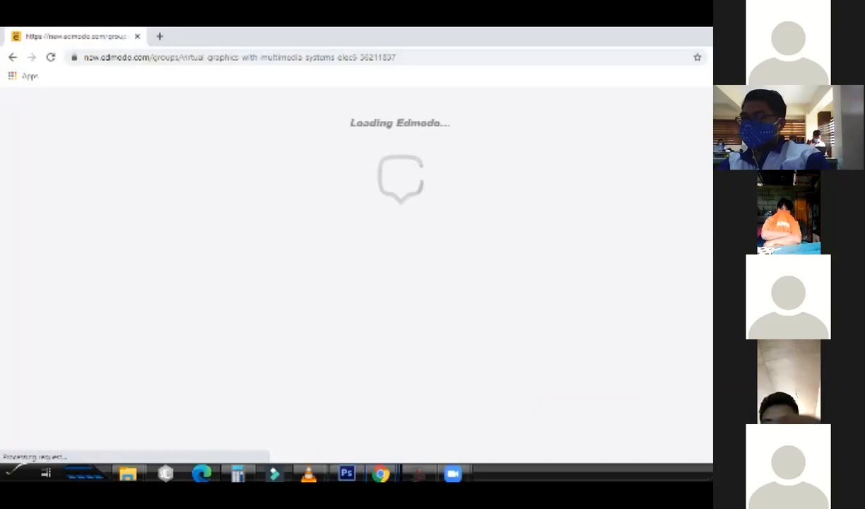
key(alt+Tab)
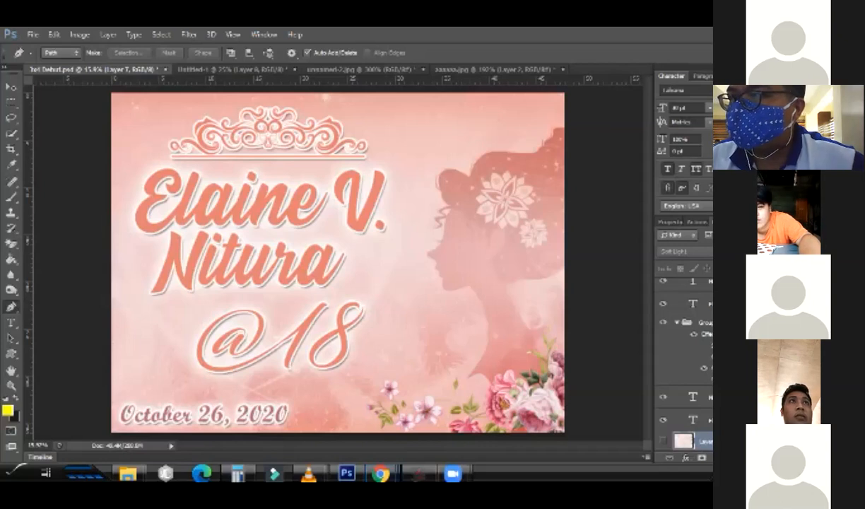
key(alt+Tab)
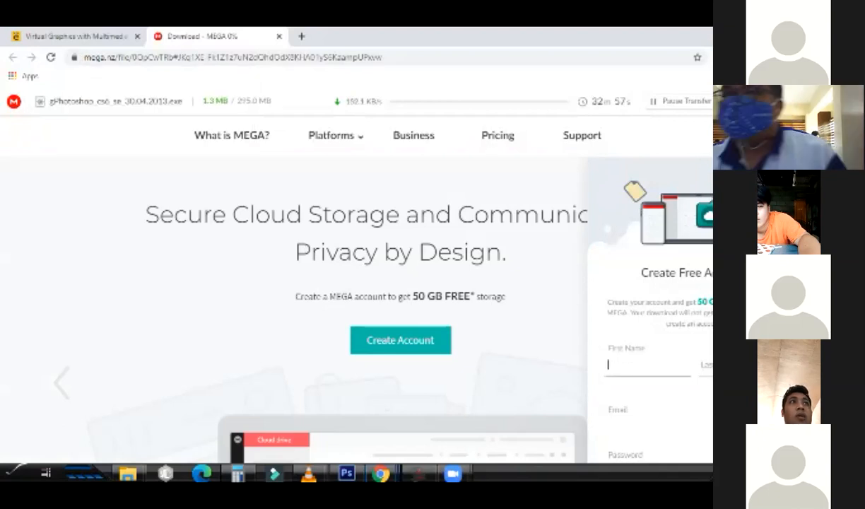
click(279, 36)
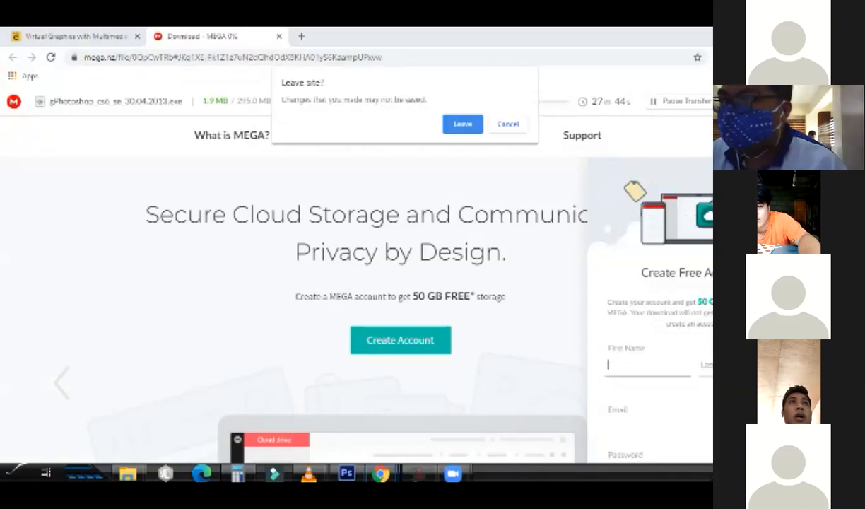
click(453, 123)
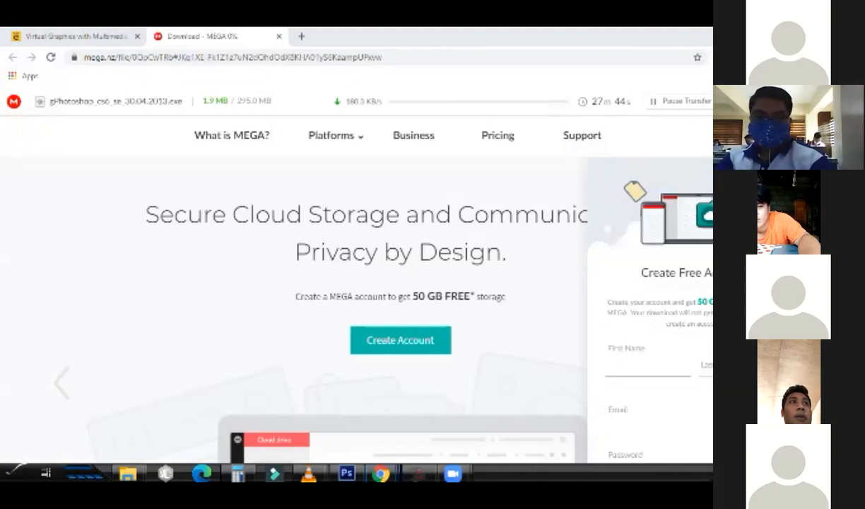